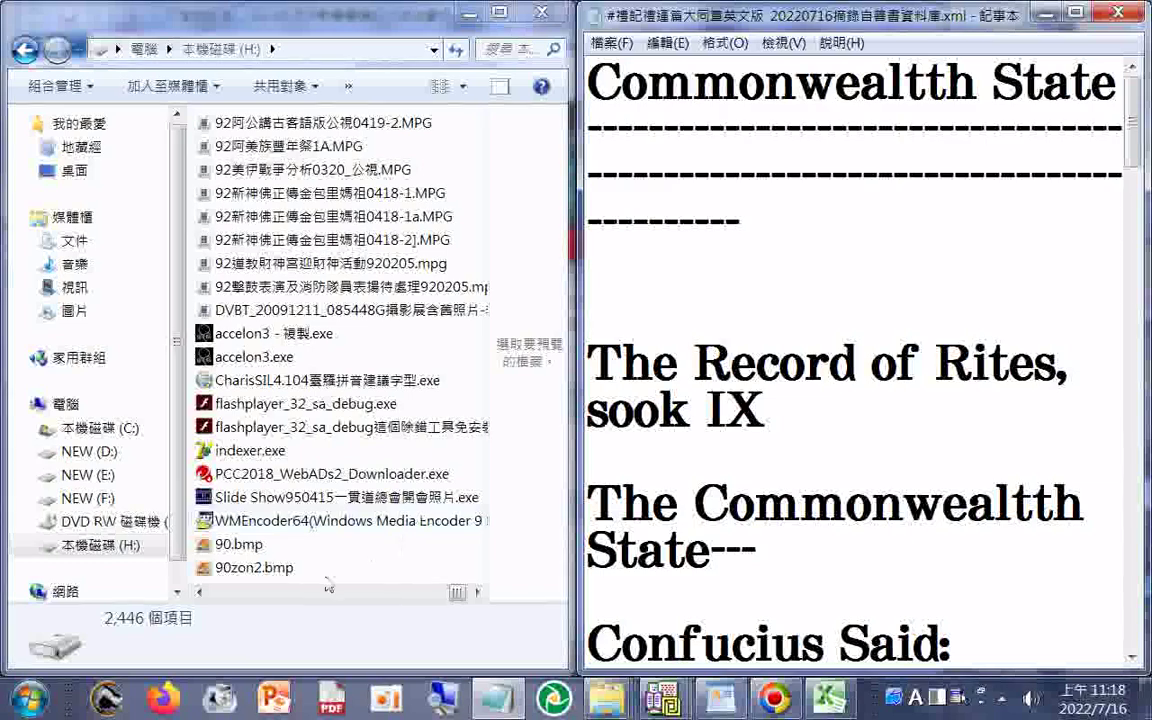
- Launch indexer.exe from drive H:
left_click(243, 458)
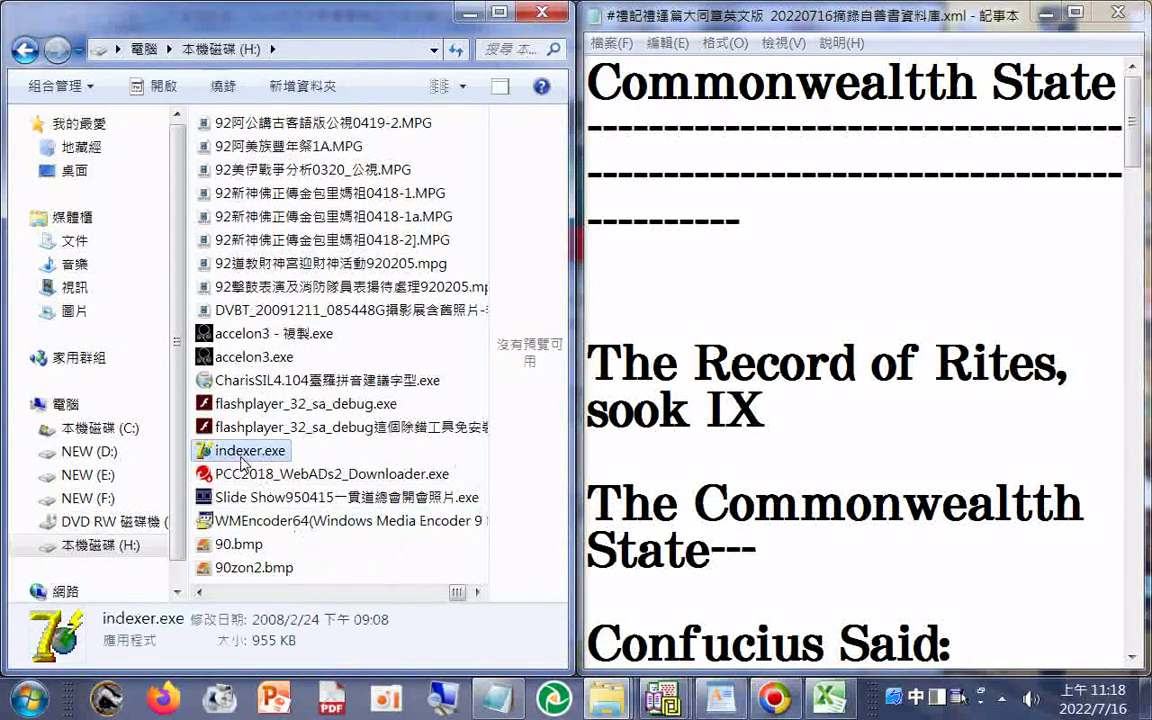
left_click(460, 598)
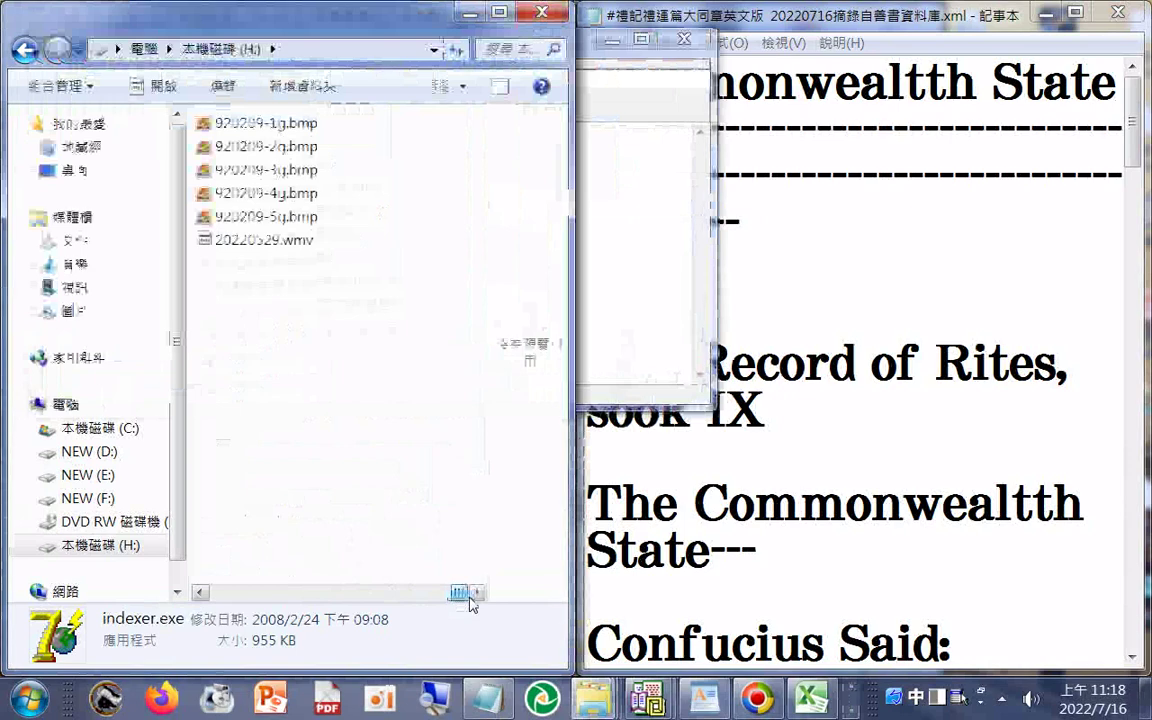
left_click(298, 402)
- Sort drive H: by Date modified and select the recently saved XML source file
right_click(298, 388)
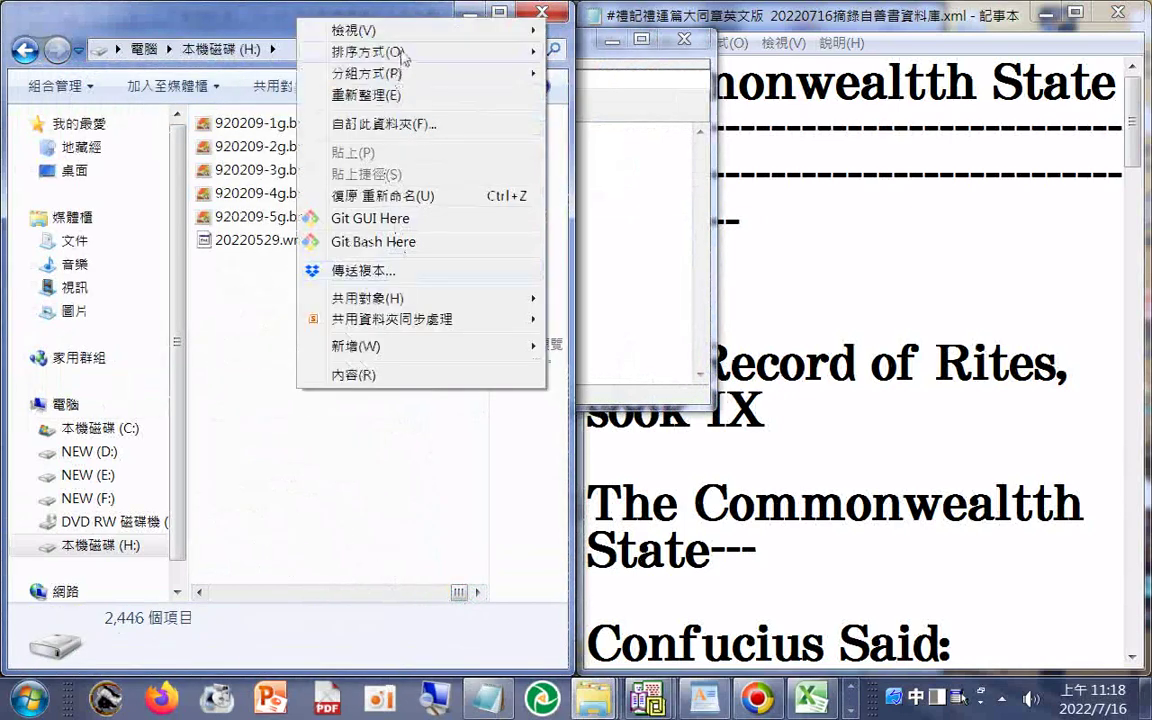
mouse_move(402, 55)
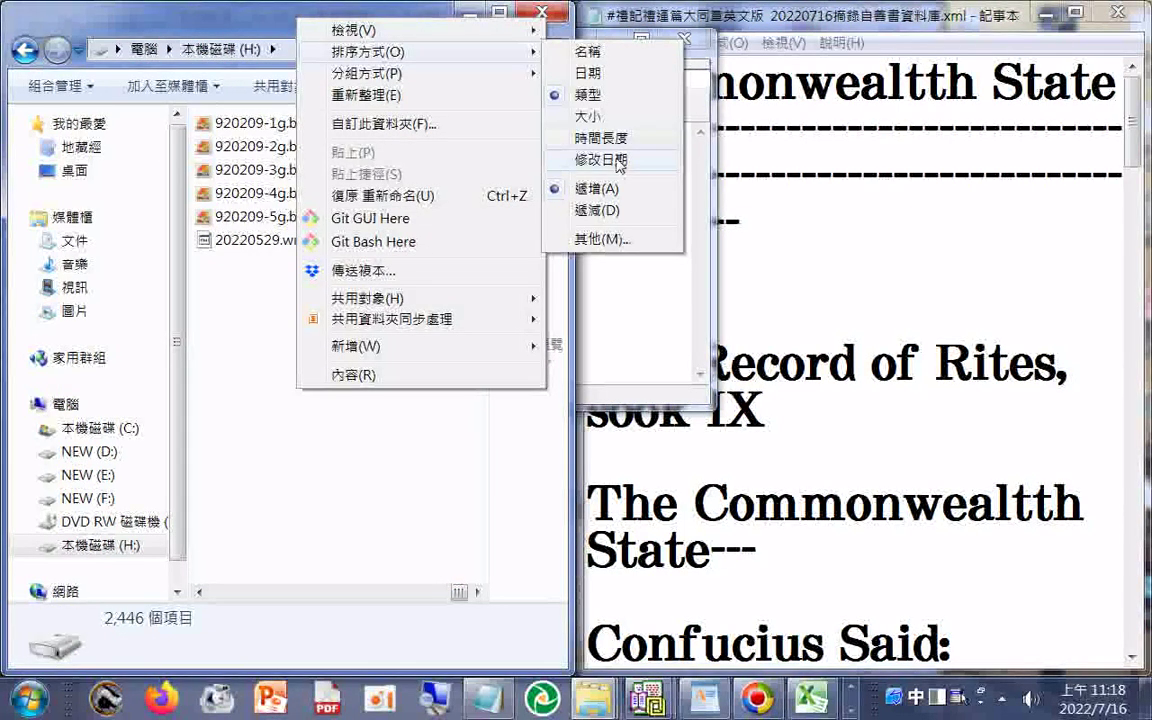
left_click(619, 161)
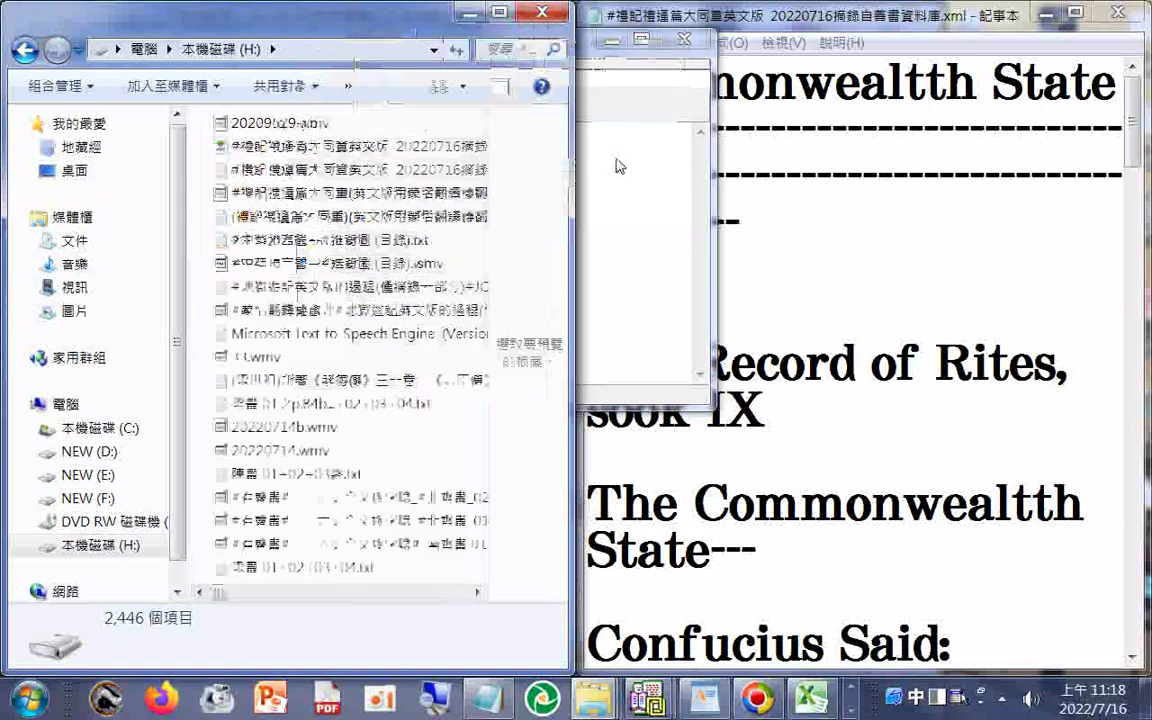
left_click(303, 148)
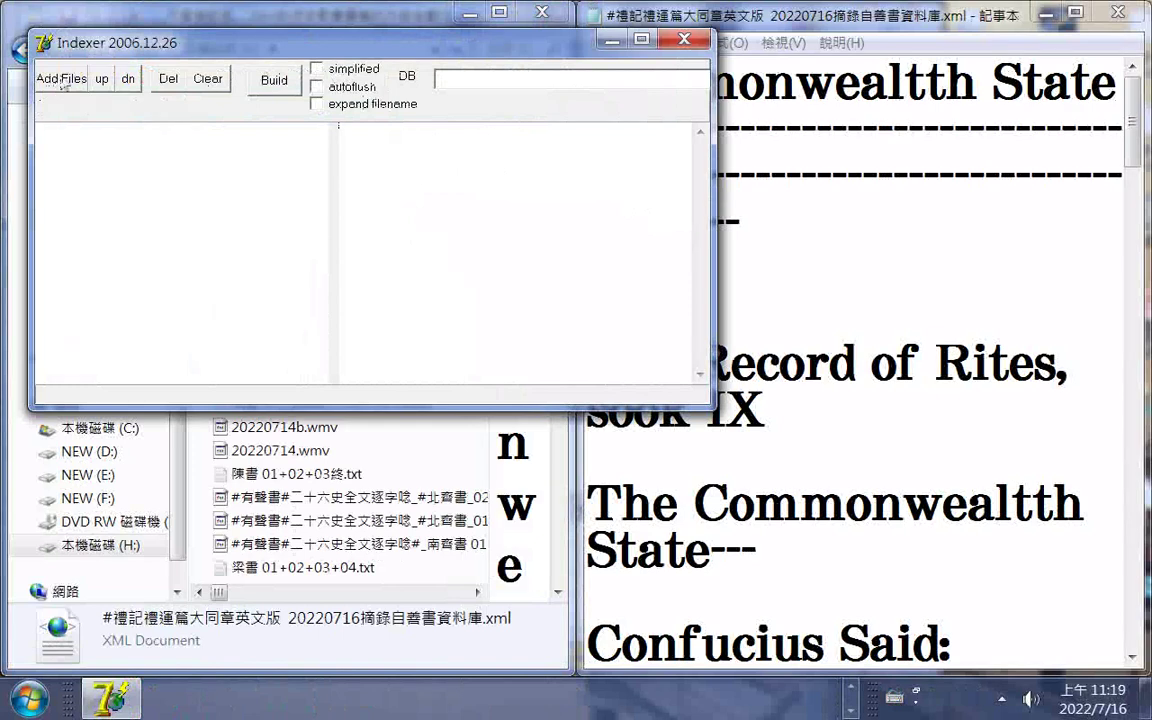
- Filter Add Files to Source (*.xml) and add the 禮記禮運篇大同章英文版 XML file
left_click(66, 82)
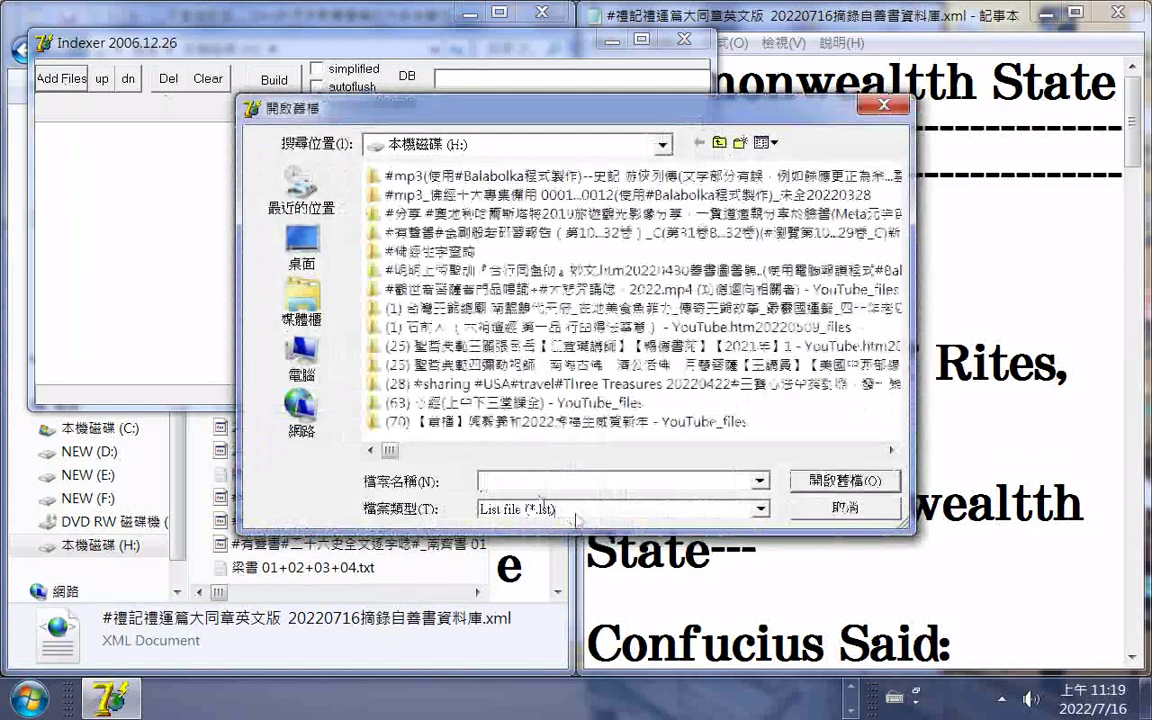
left_click(560, 509)
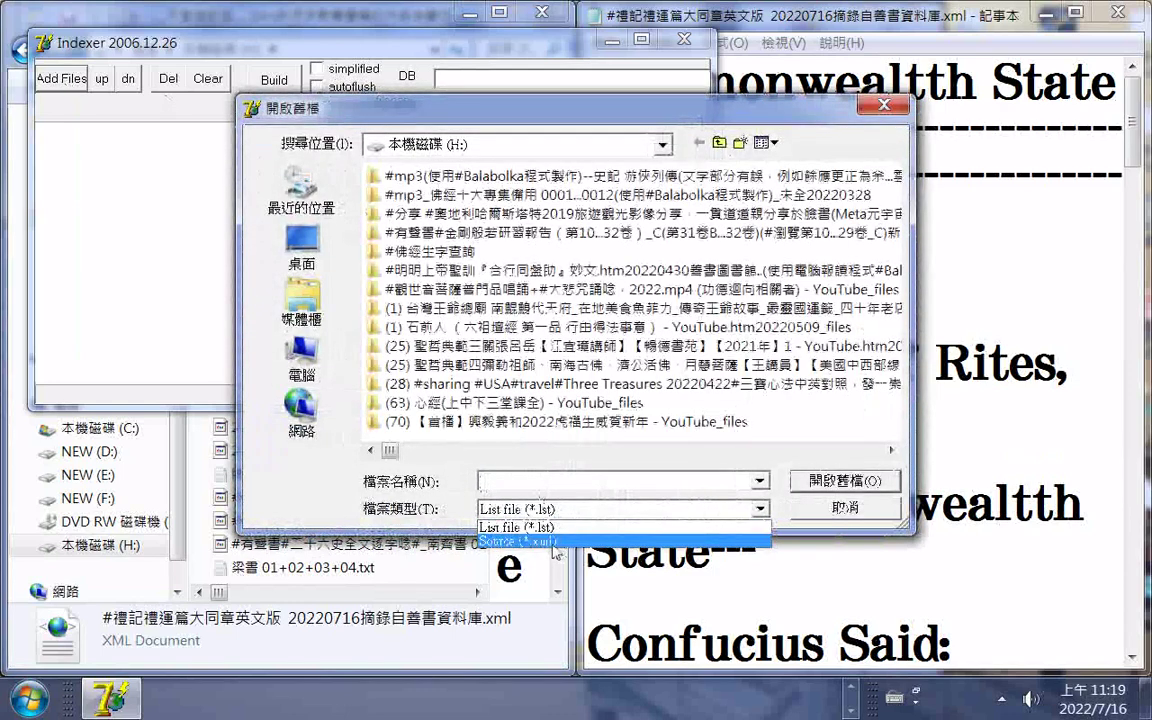
left_click(553, 541)
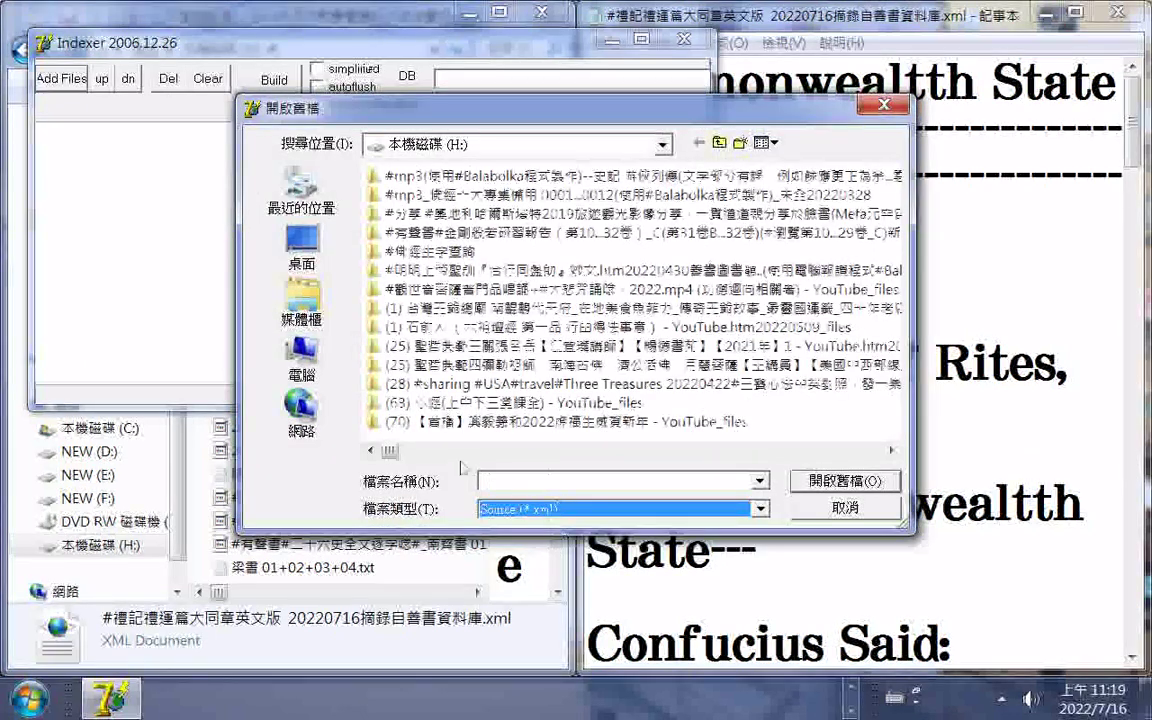
scroll(805, 405, "down", 2)
scroll(805, 405, "down", 1)
scroll(805, 405, "down", 1)
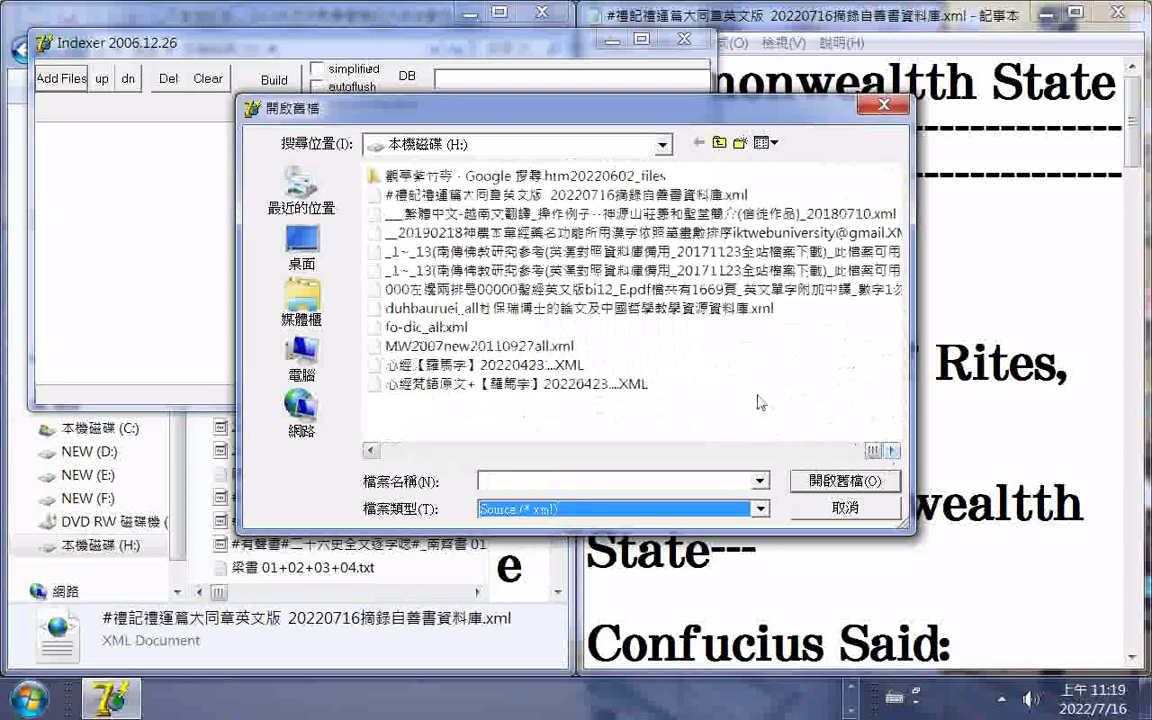
right_click(755, 390)
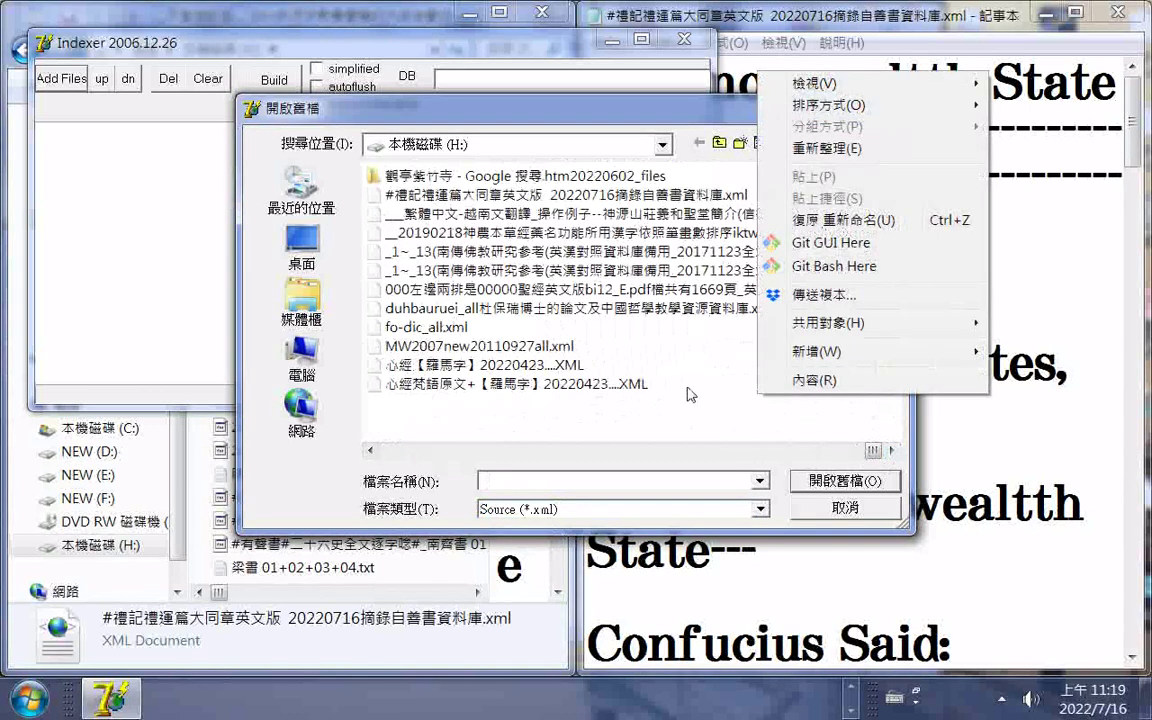
left_click(540, 365)
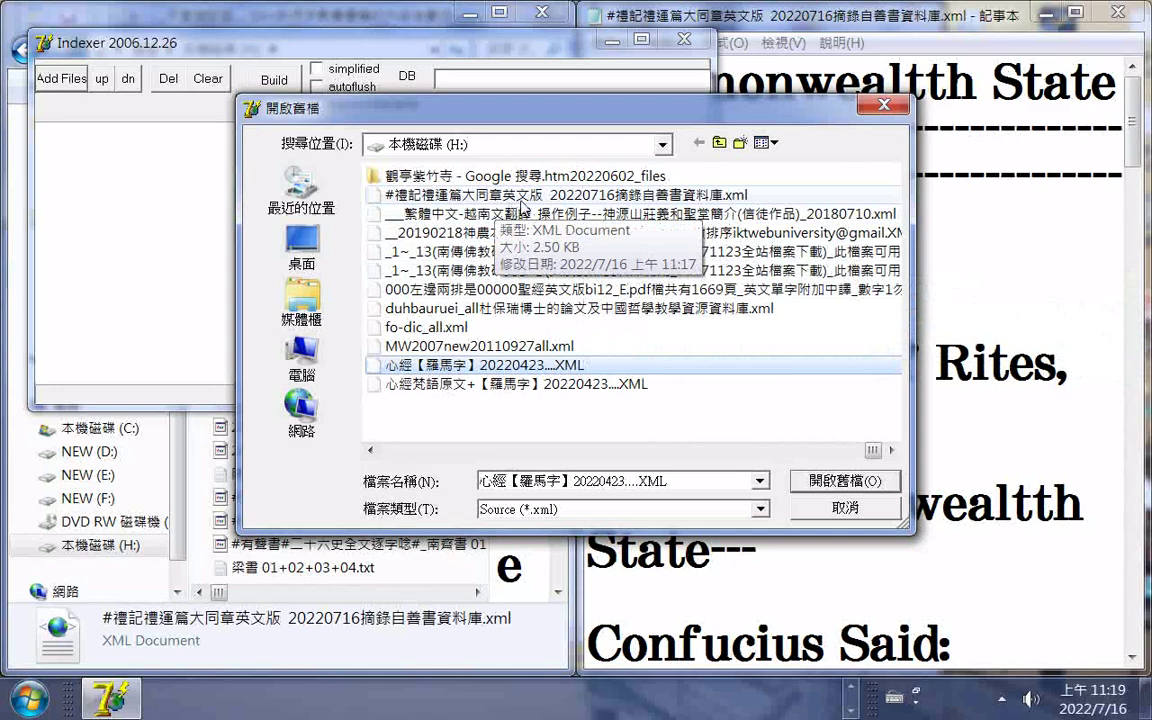
double_click(521, 202)
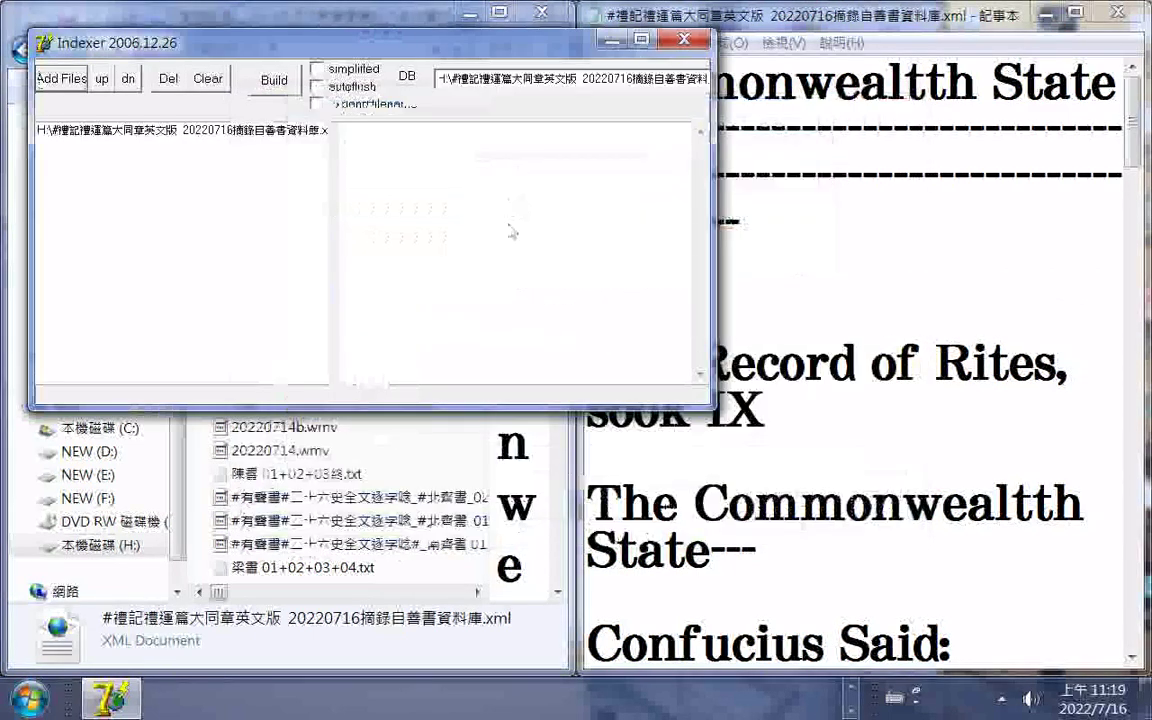
- Build the index for the added XML file, then return to the Explorer window
left_click(277, 86)
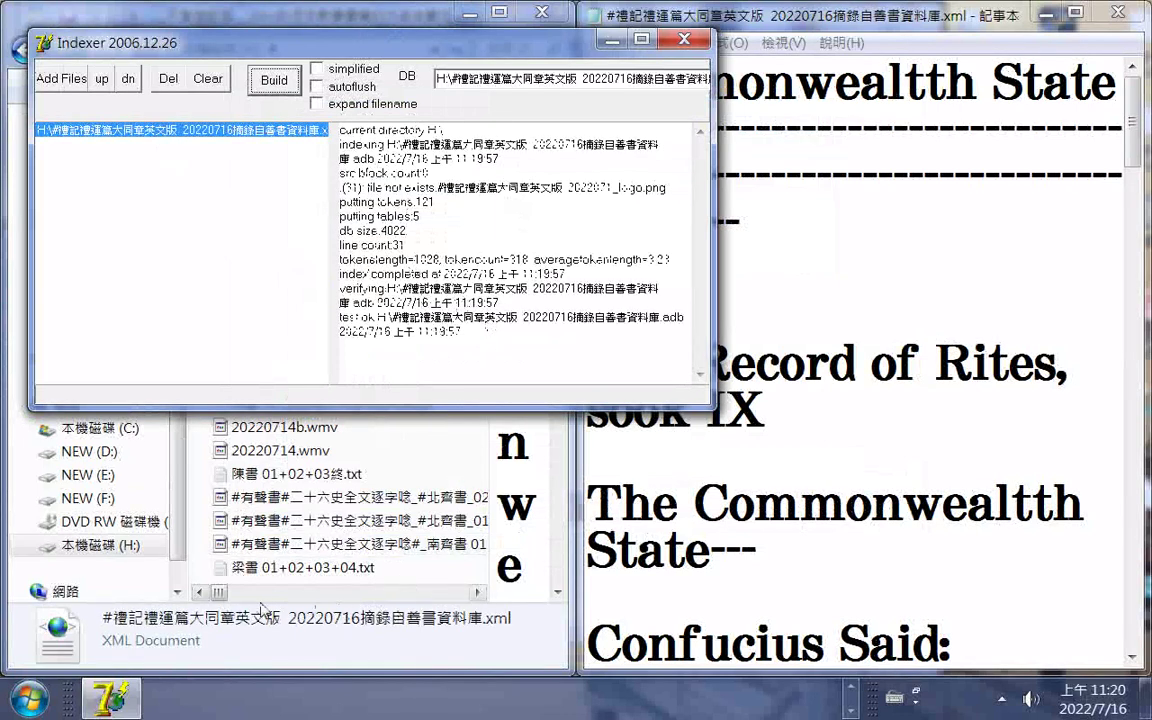
left_click(226, 604)
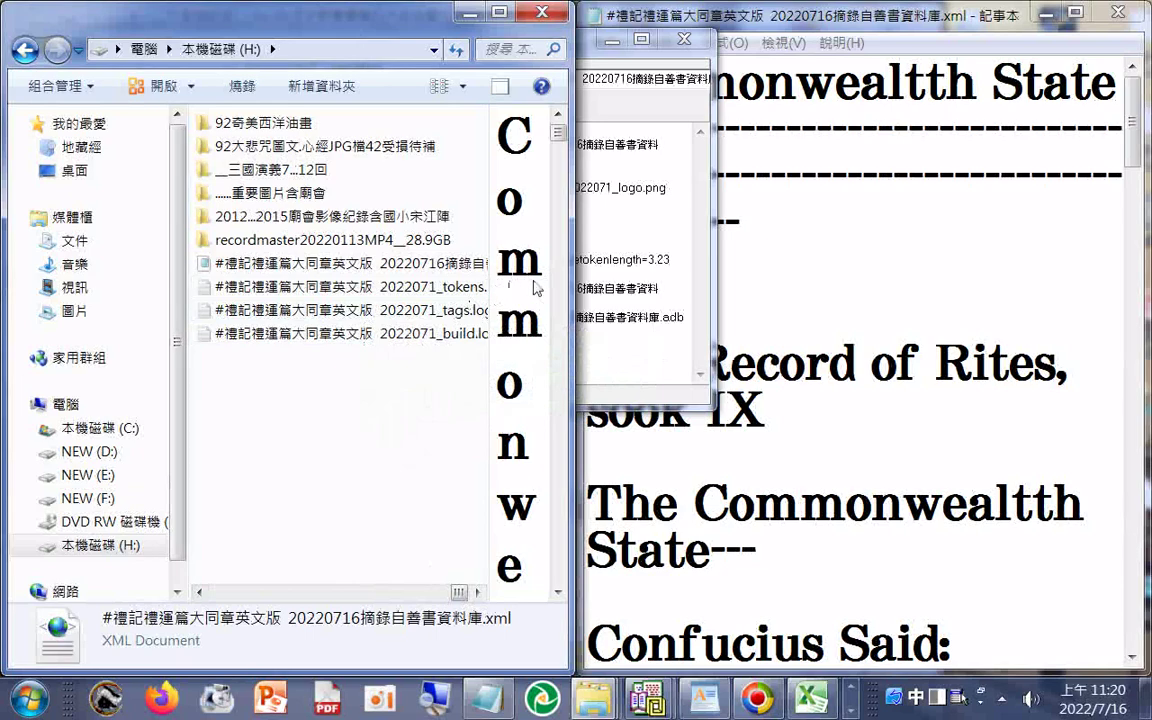
- Open the new 禮記禮運篇大同章英文版 _tokens.log in a maximized Notepad window
left_click(472, 292)
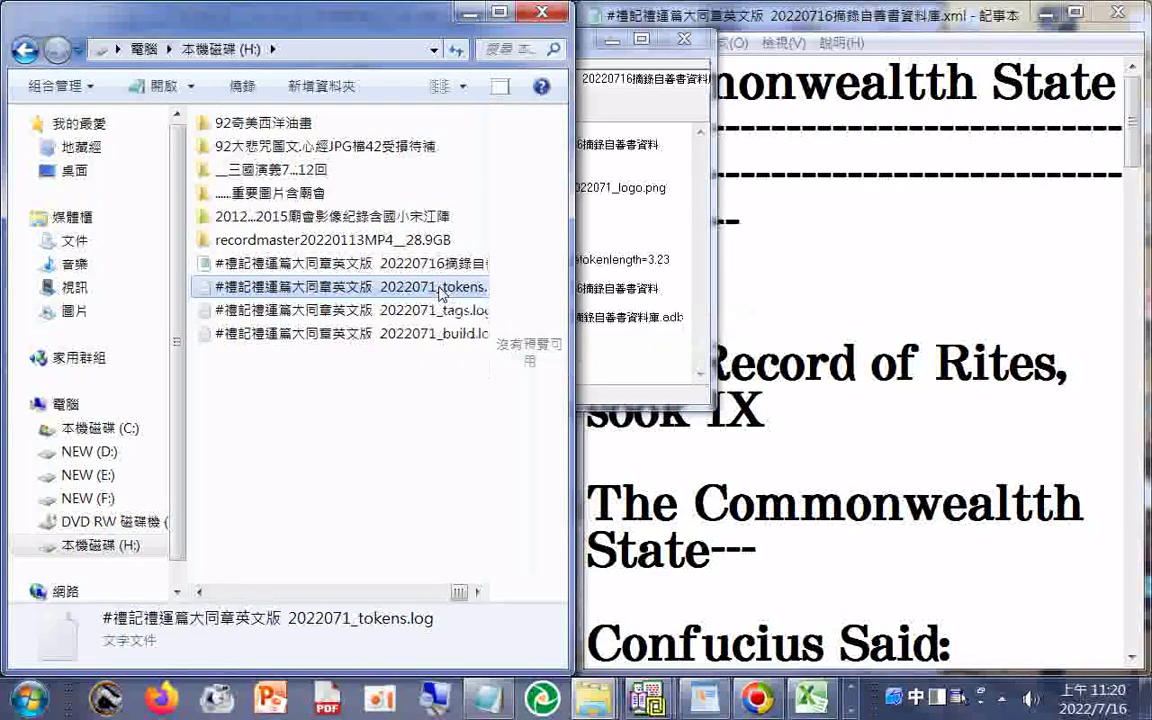
double_click(440, 292)
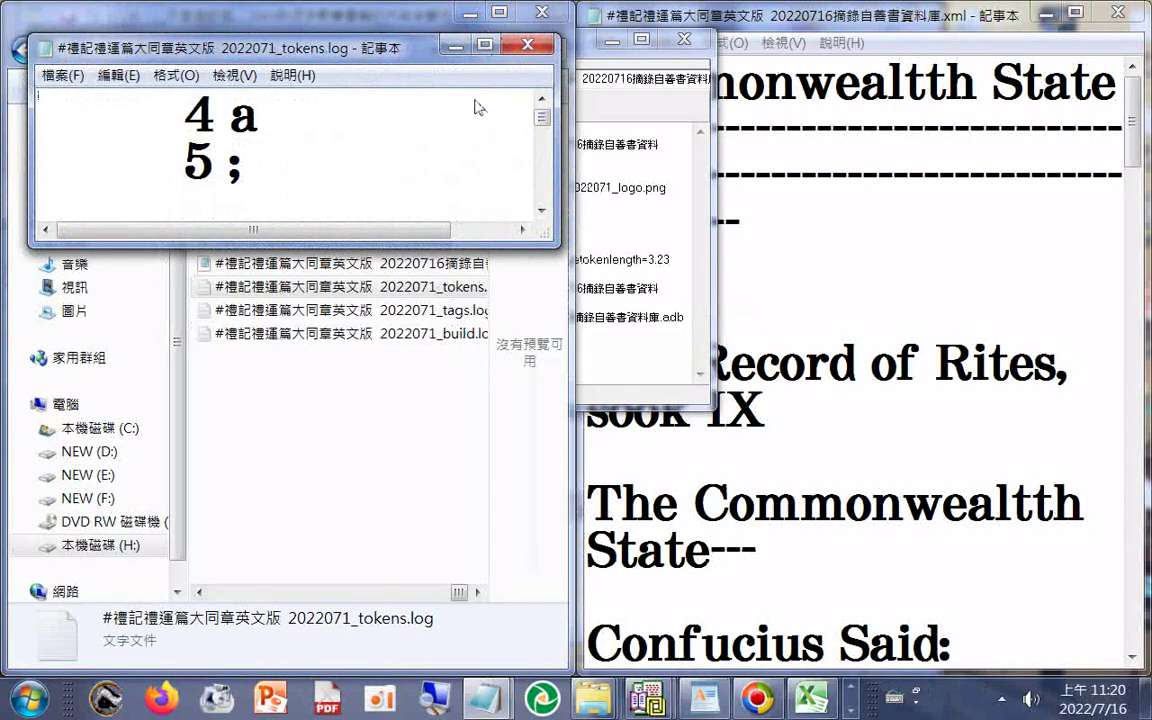
double_click(437, 42)
- Scroll down through the token frequency list and back up again
left_click(533, 155)
scroll(533, 155, "down", 6)
scroll(533, 155, "down", 3)
scroll(533, 155, "down", 3)
scroll(533, 155, "down", 3)
scroll(530, 154, "down", 5)
scroll(550, 144, "down", 5)
scroll(581, 147, "down", 5)
scroll(594, 150, "down", 5)
scroll(597, 152, "down", 5)
scroll(597, 147, "down", 1)
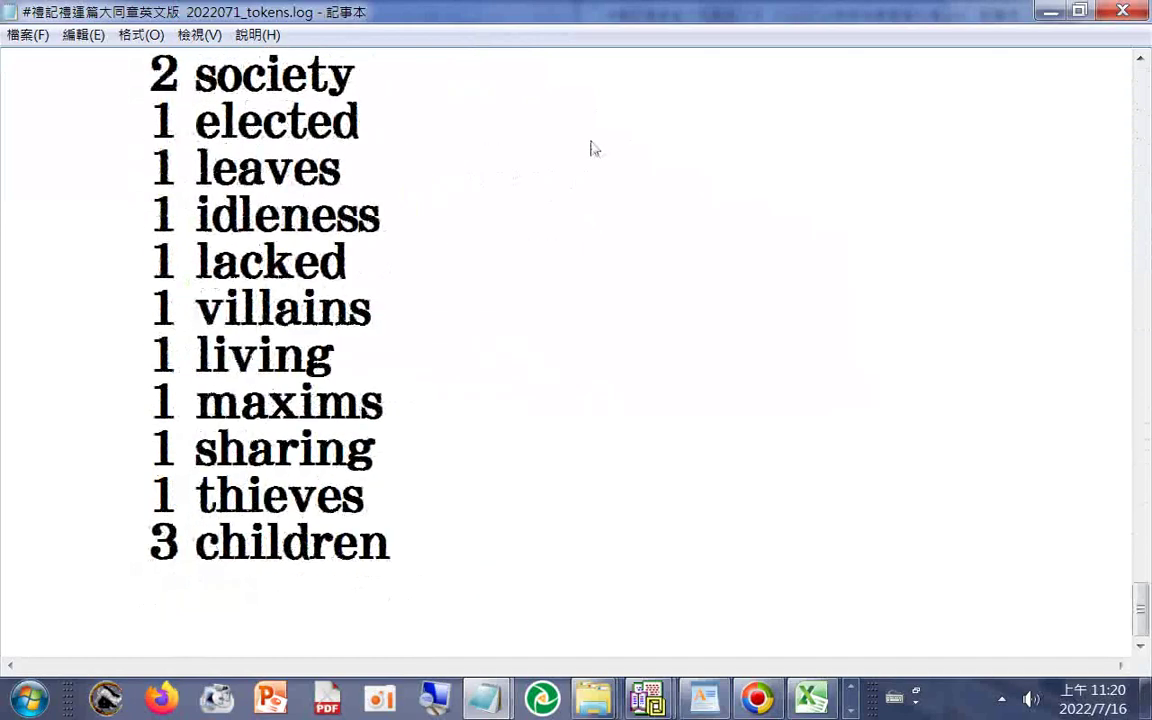
scroll(598, 158, "up", 5)
scroll(540, 120, "up", 5)
scroll(512, 105, "up", 5)
scroll(512, 120, "up", 5)
scroll(513, 128, "up", 5)
scroll(512, 129, "up", 5)
scroll(512, 129, "up", 1)
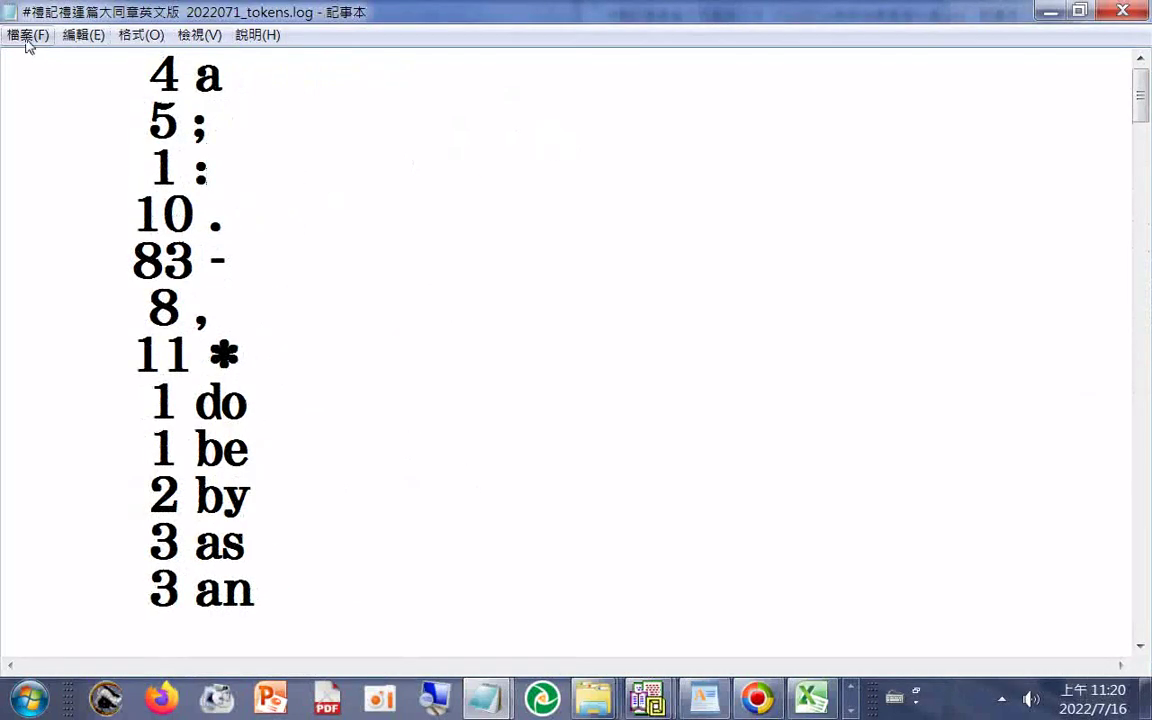
left_click(26, 36)
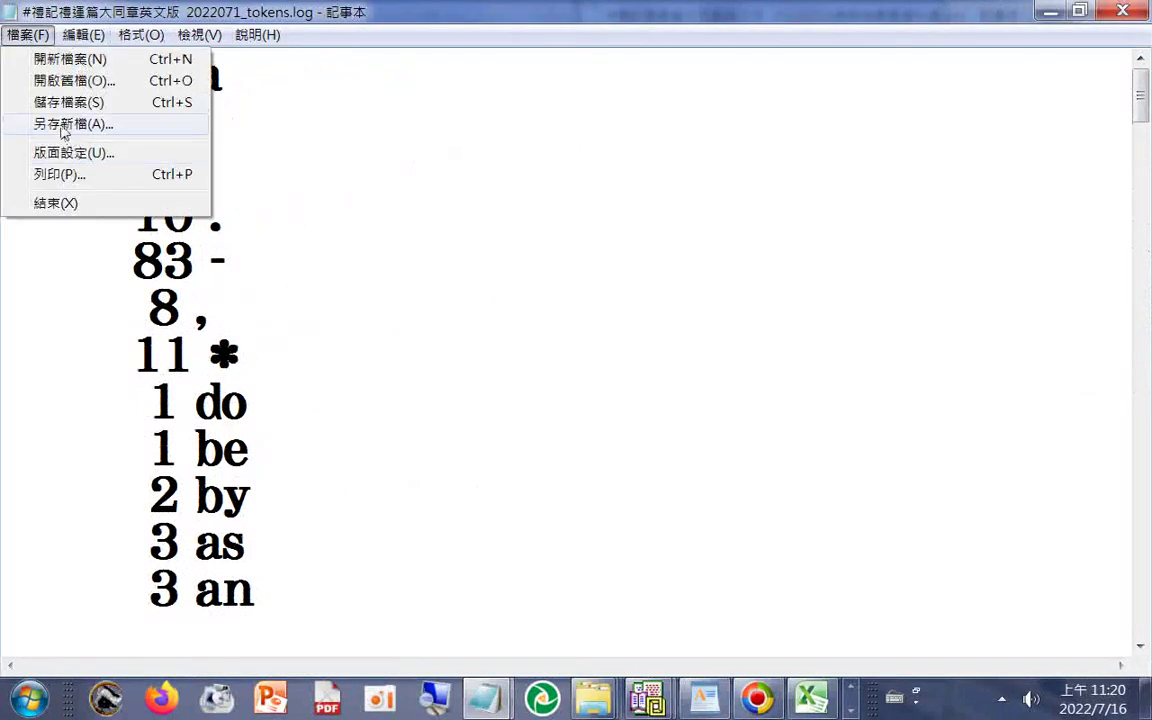
- Save the list as 2022071_tokens.log.xml with All Files type and snap Notepad left
left_click(62, 123)
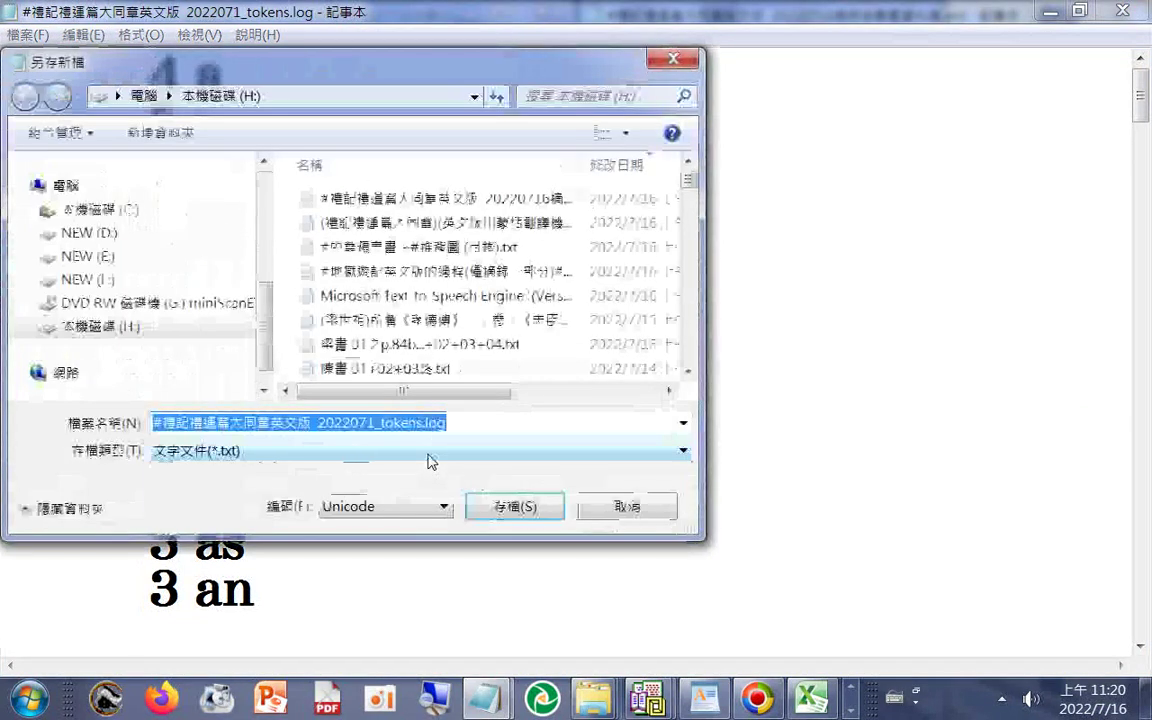
left_click(428, 428)
key("End")
type(".")
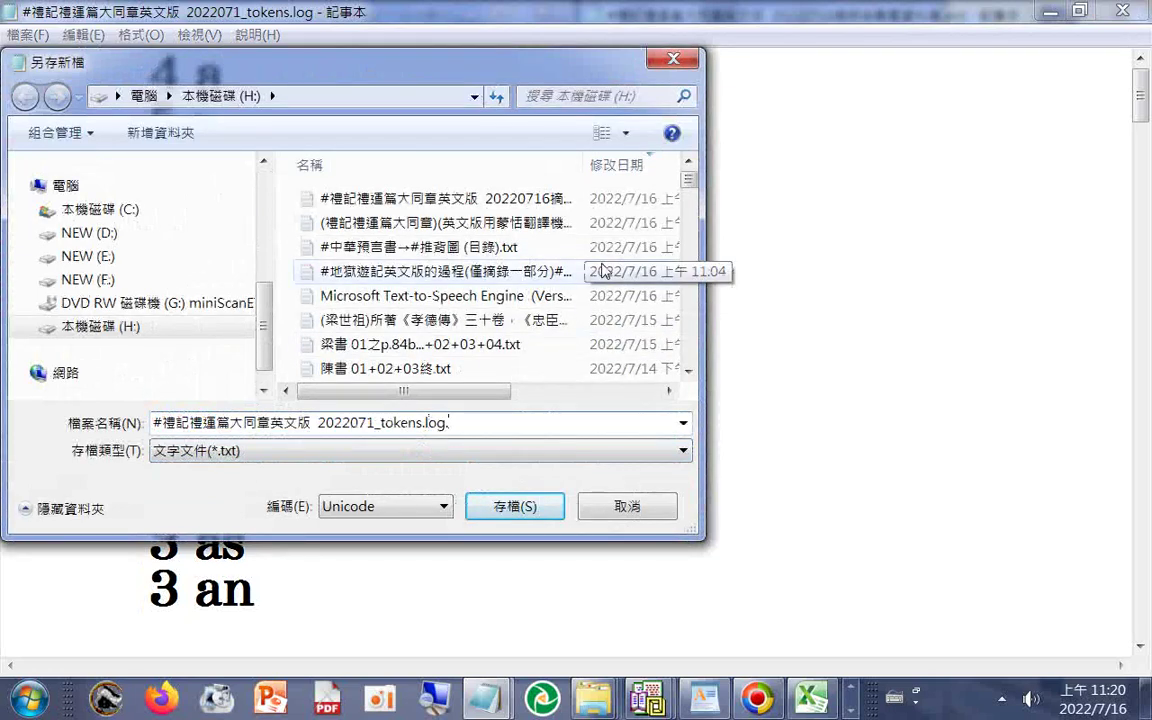
type("xml")
left_click(339, 451)
left_click(263, 487)
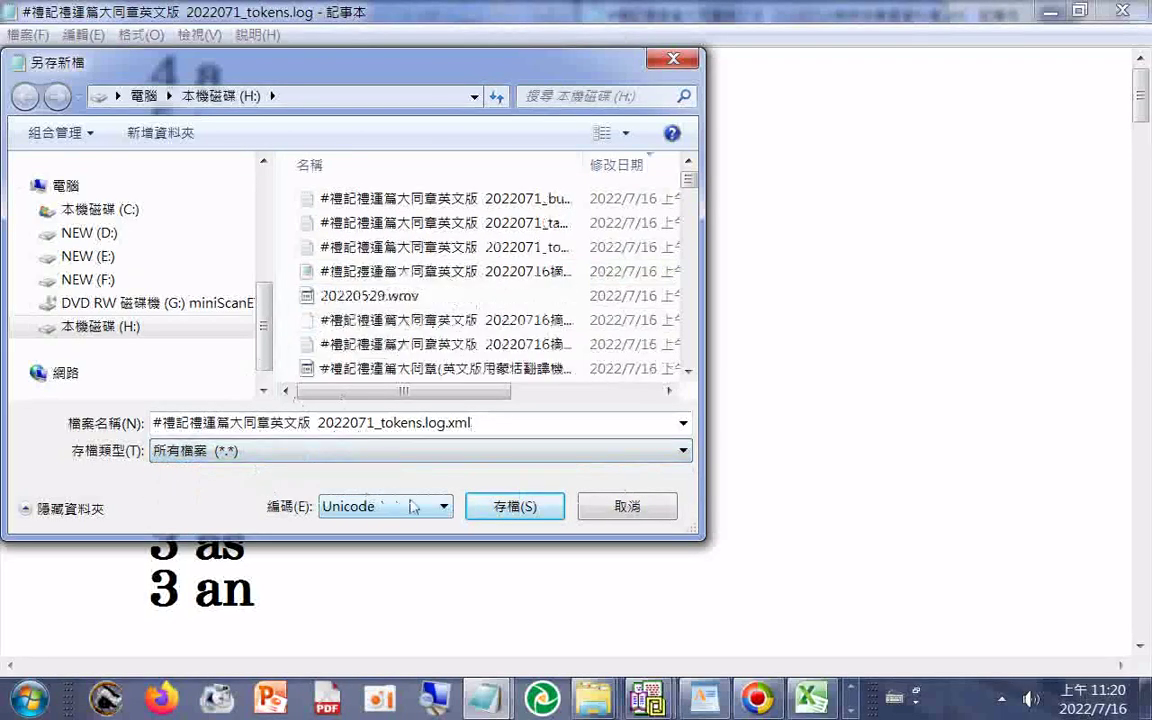
left_click(518, 507)
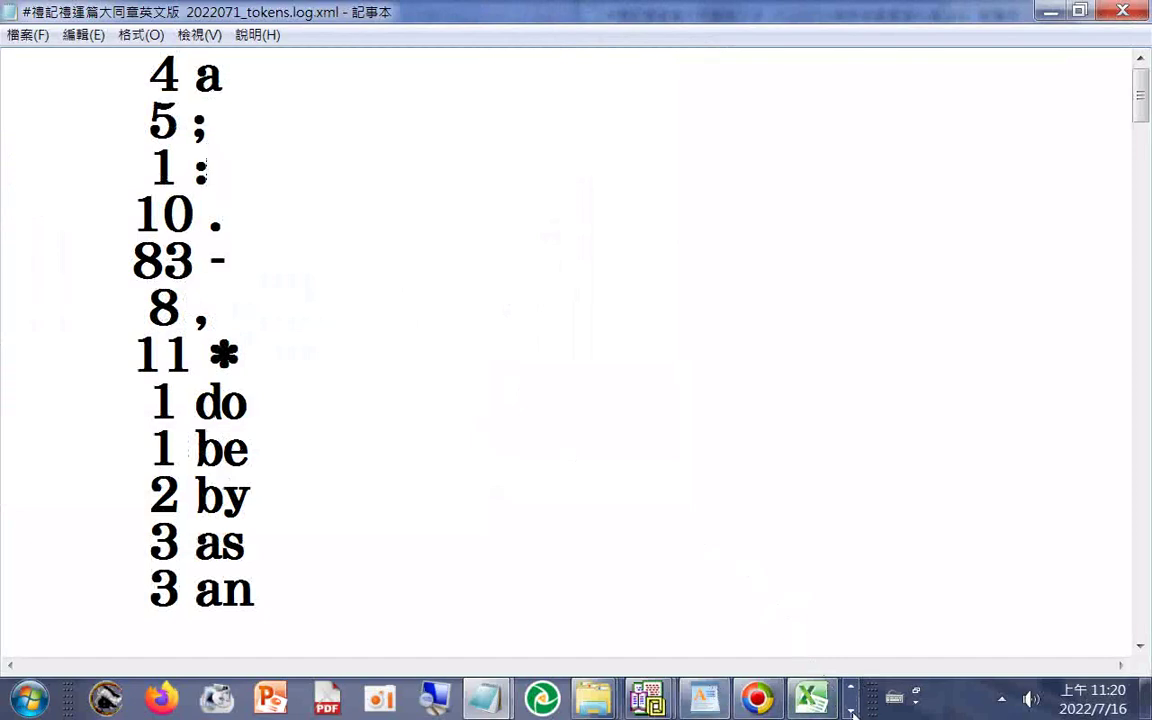
left_click(851, 711)
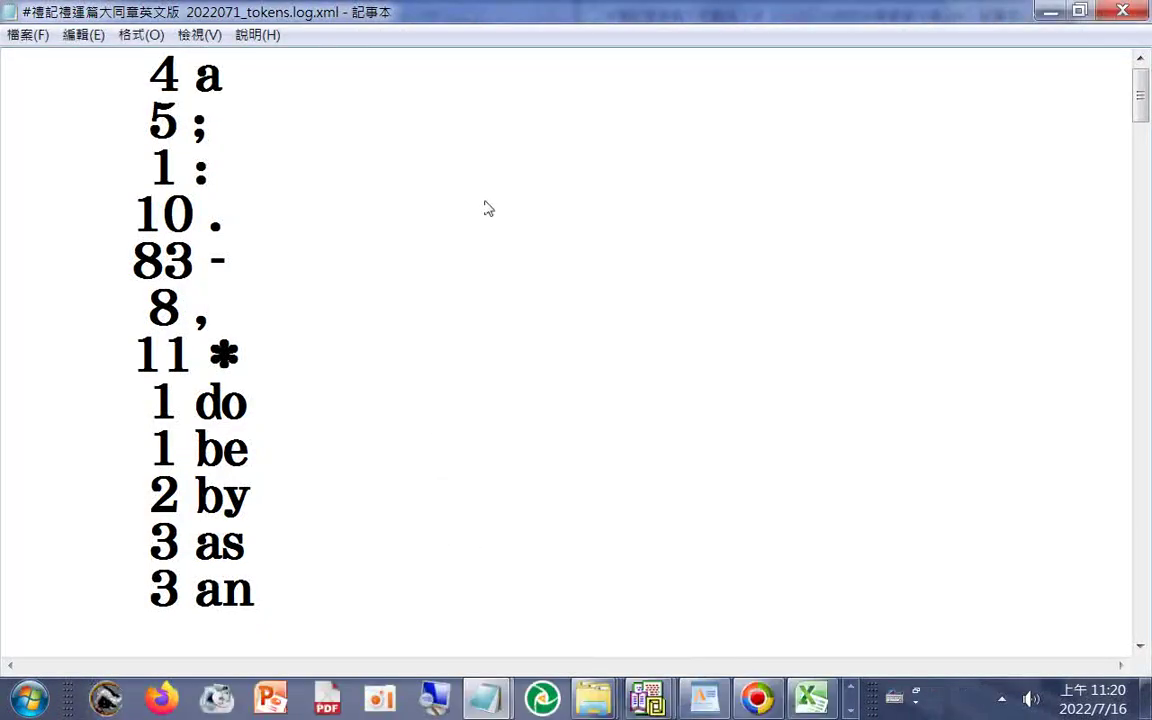
key("super+Left")
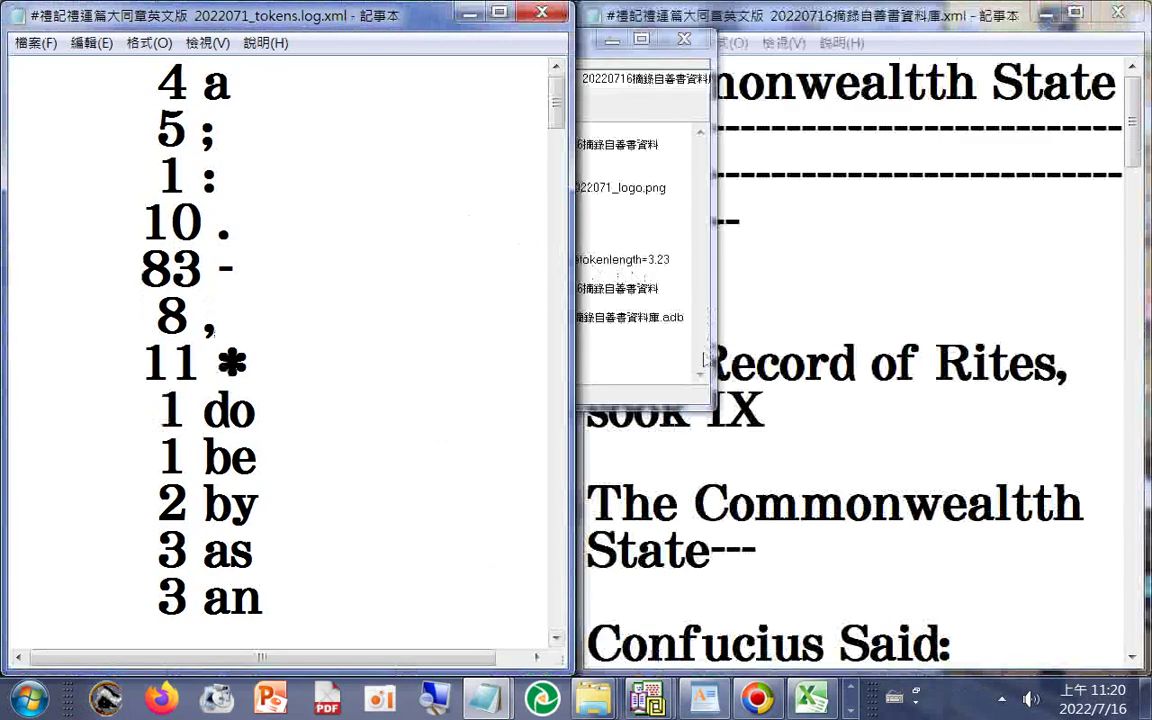
- Add 2022071_tokens.log.xml to Indexer and rebuild the index
left_click(637, 400)
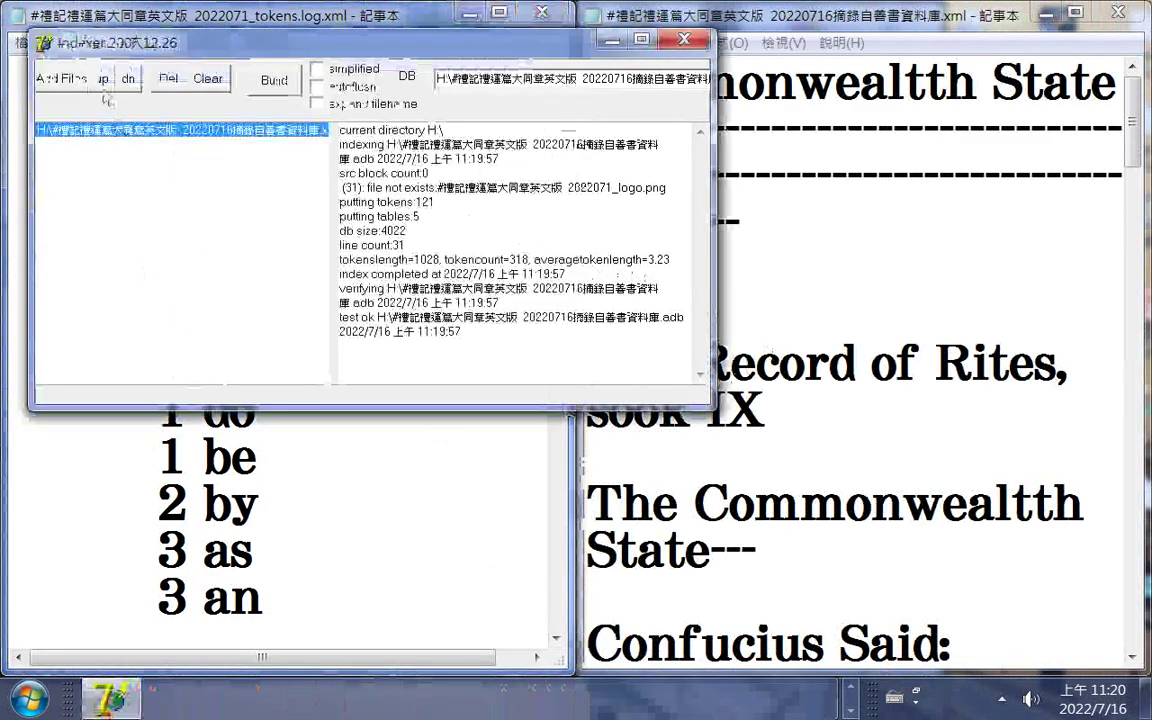
left_click(65, 88)
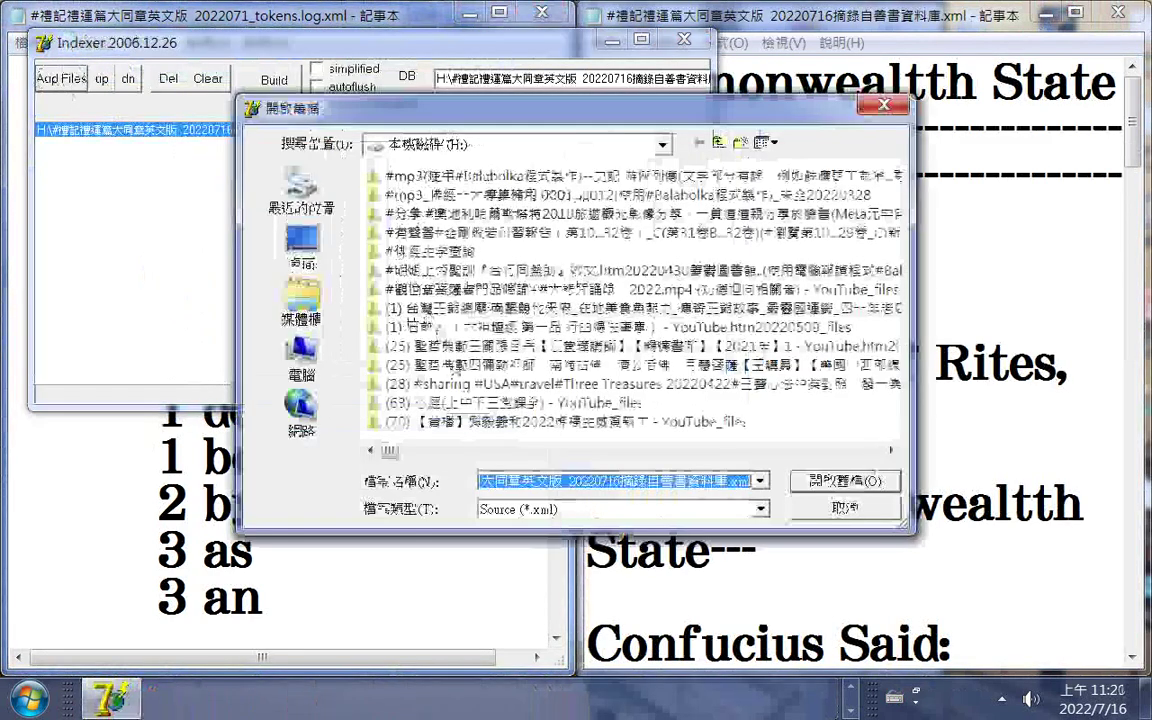
scroll(450, 405, "down", 5)
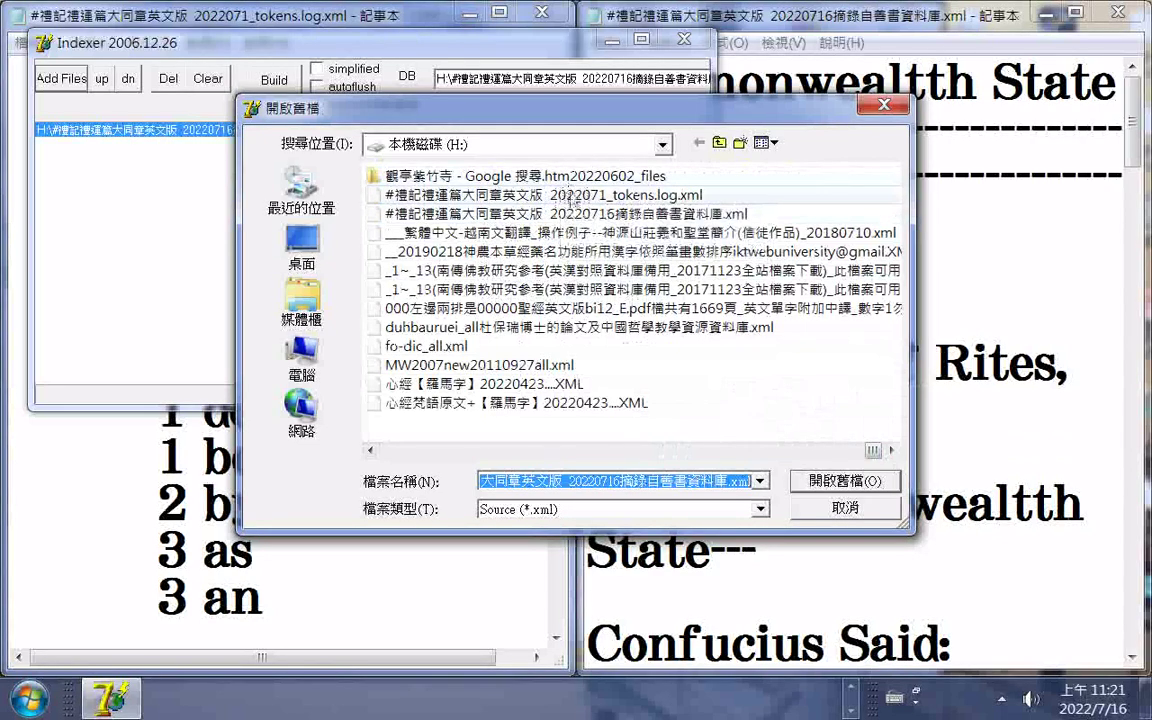
double_click(566, 196)
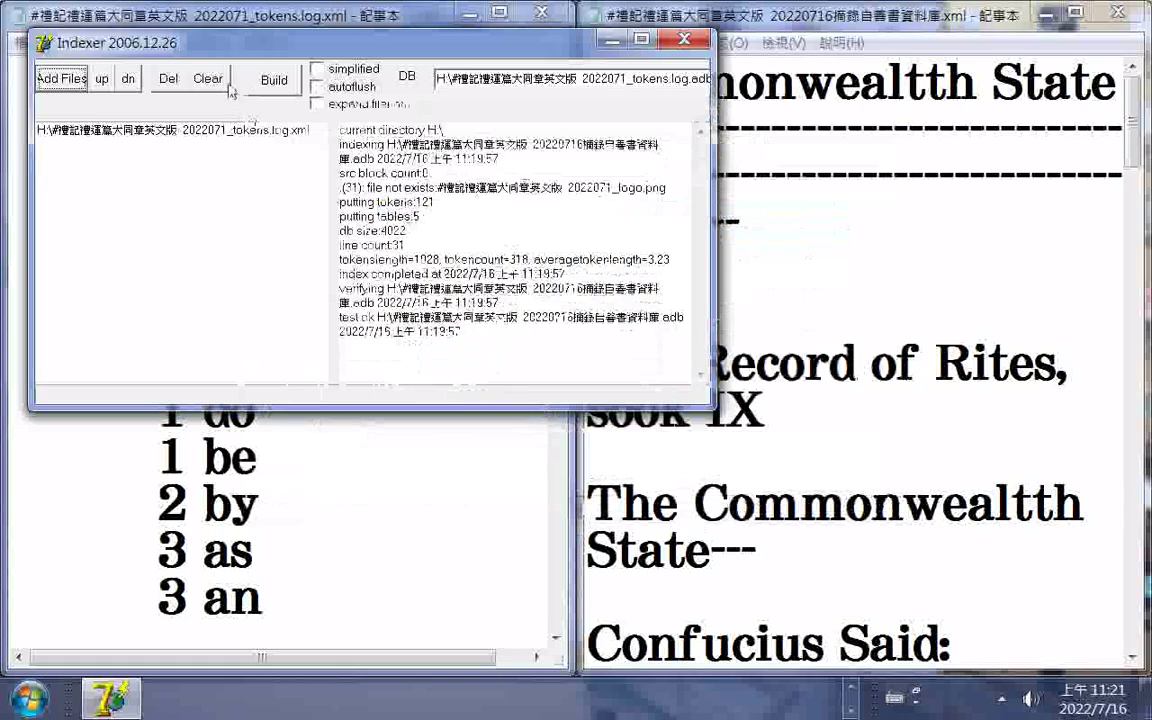
left_click(263, 82)
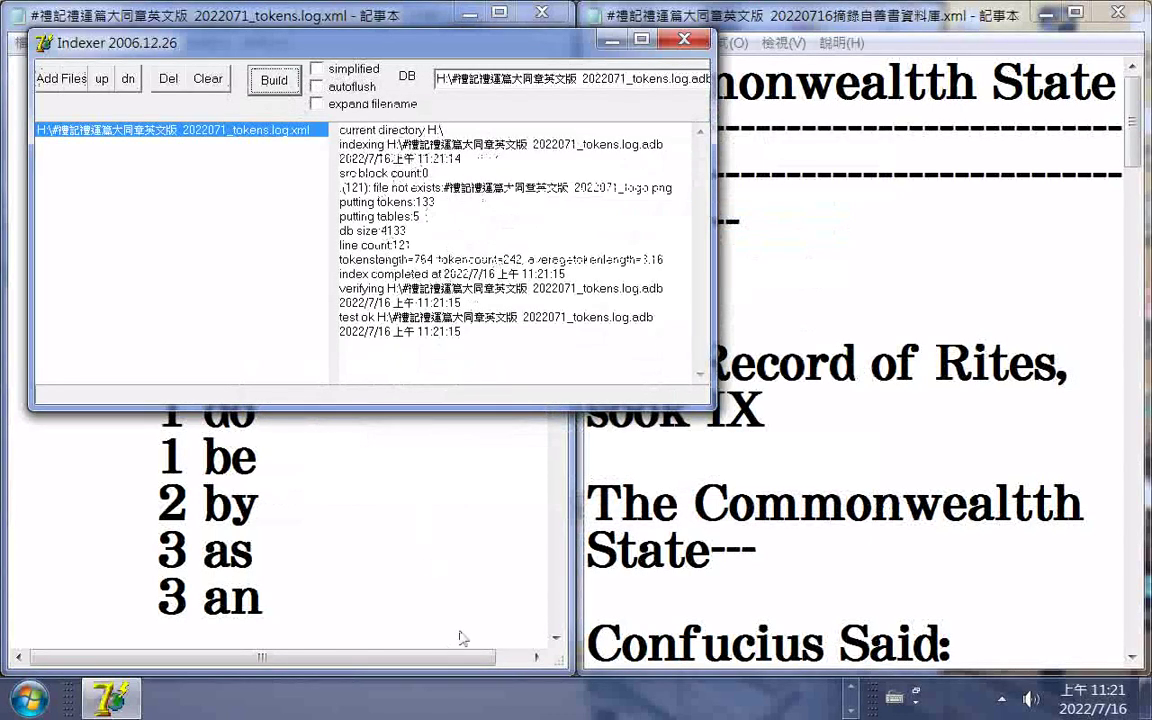
- Bring the 本機磁碟 (H:) Explorer window to the front
left_click(853, 686)
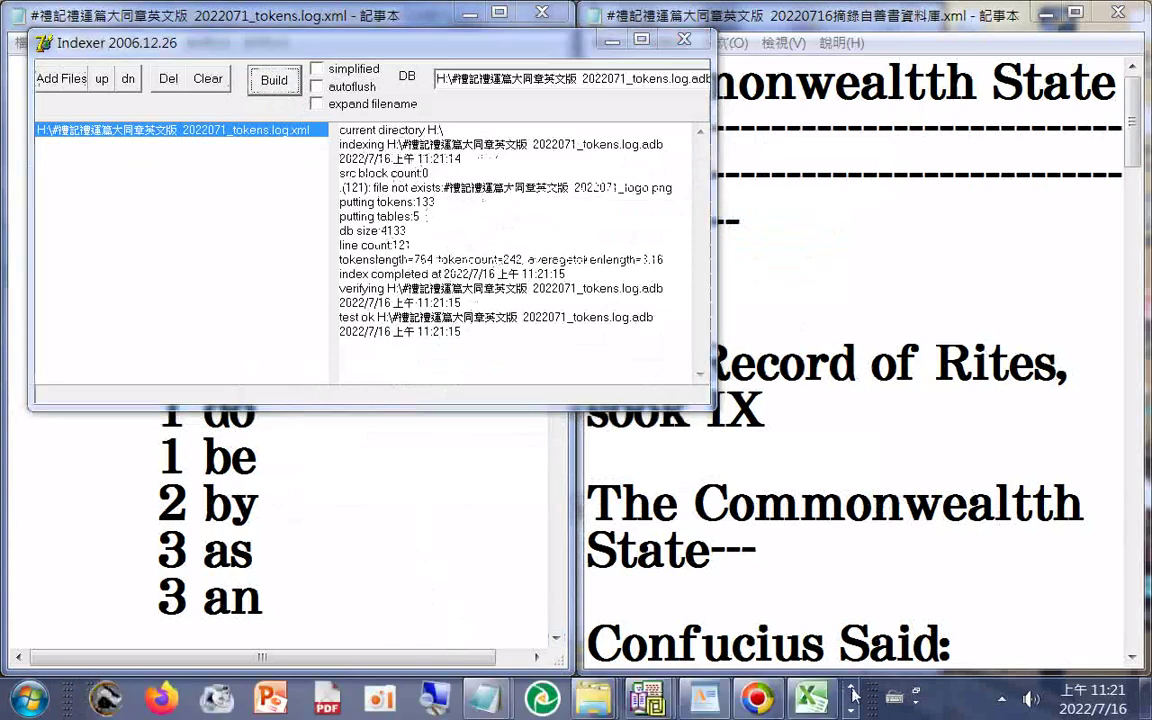
mouse_move(607, 705)
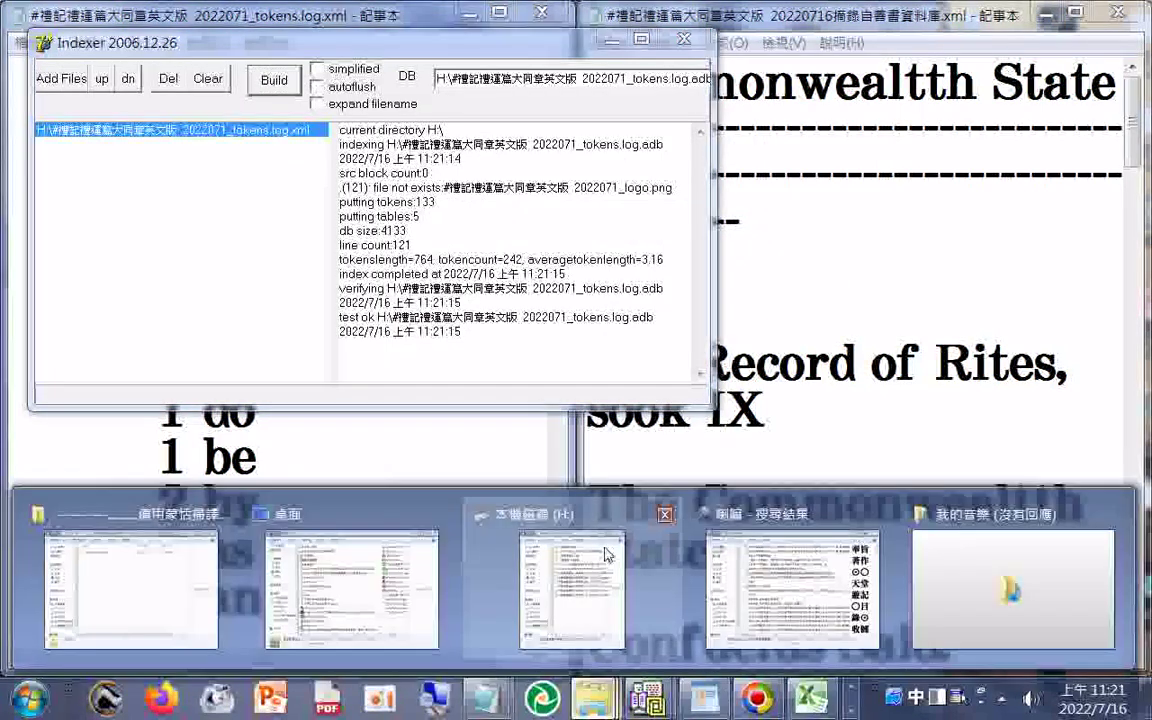
left_click(546, 525)
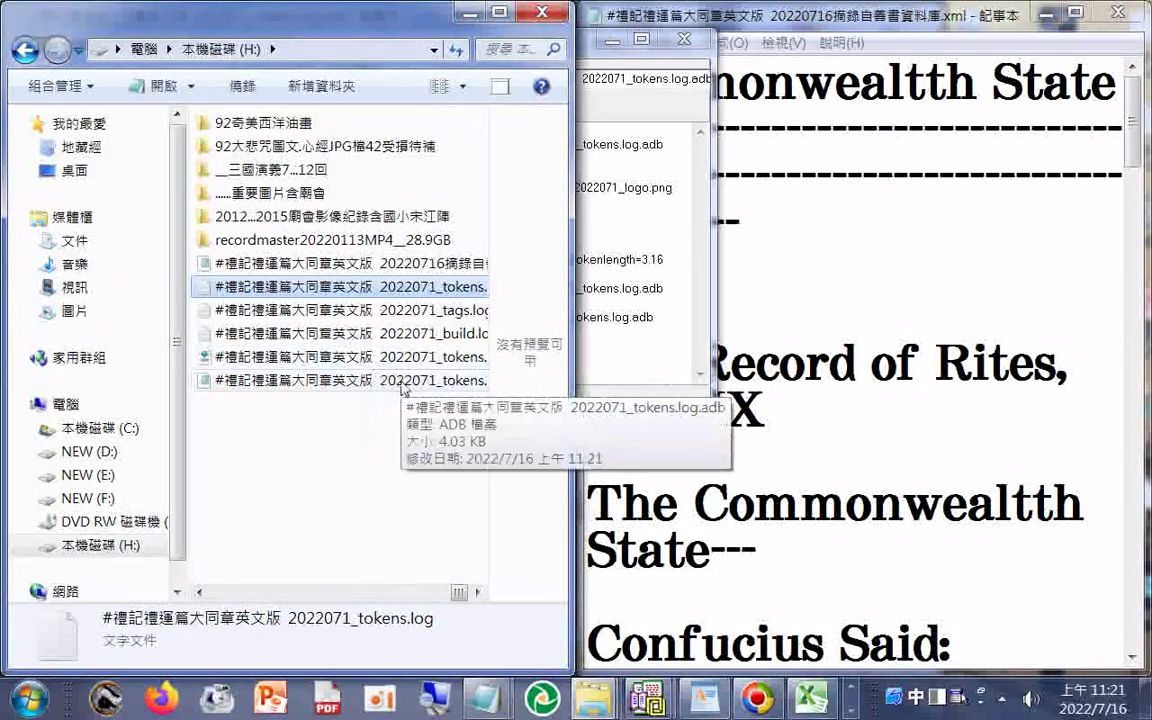
double_click(398, 380)
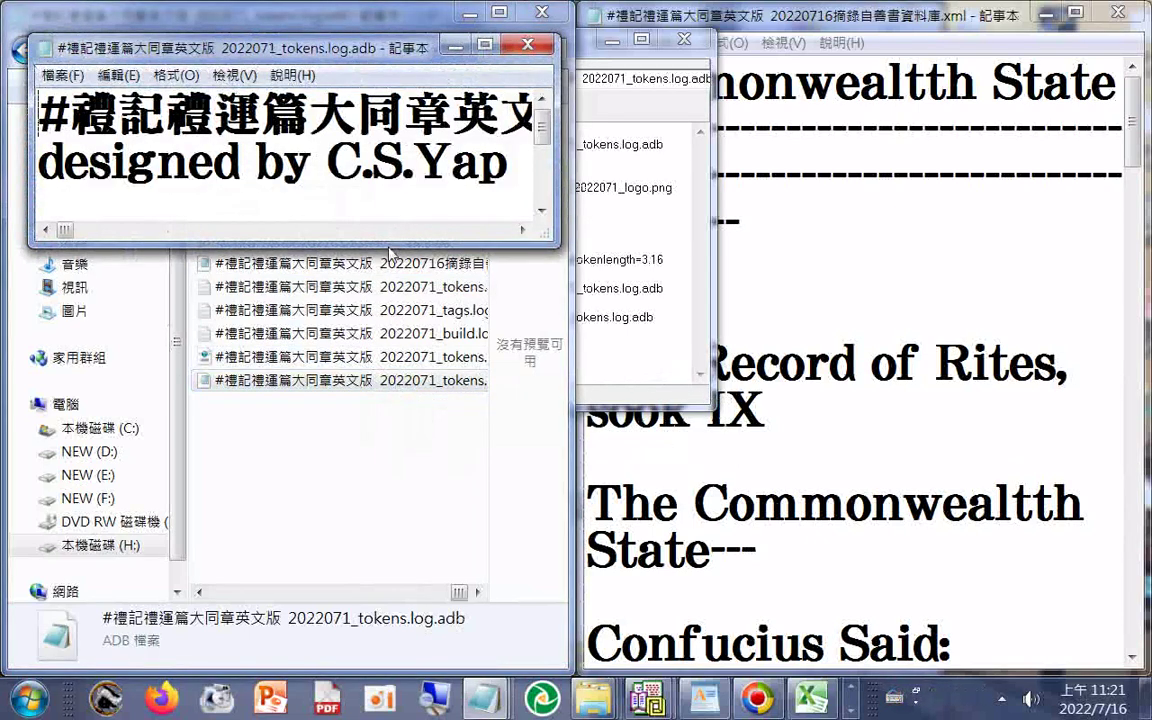
left_click_drag(390, 248, 130, 548)
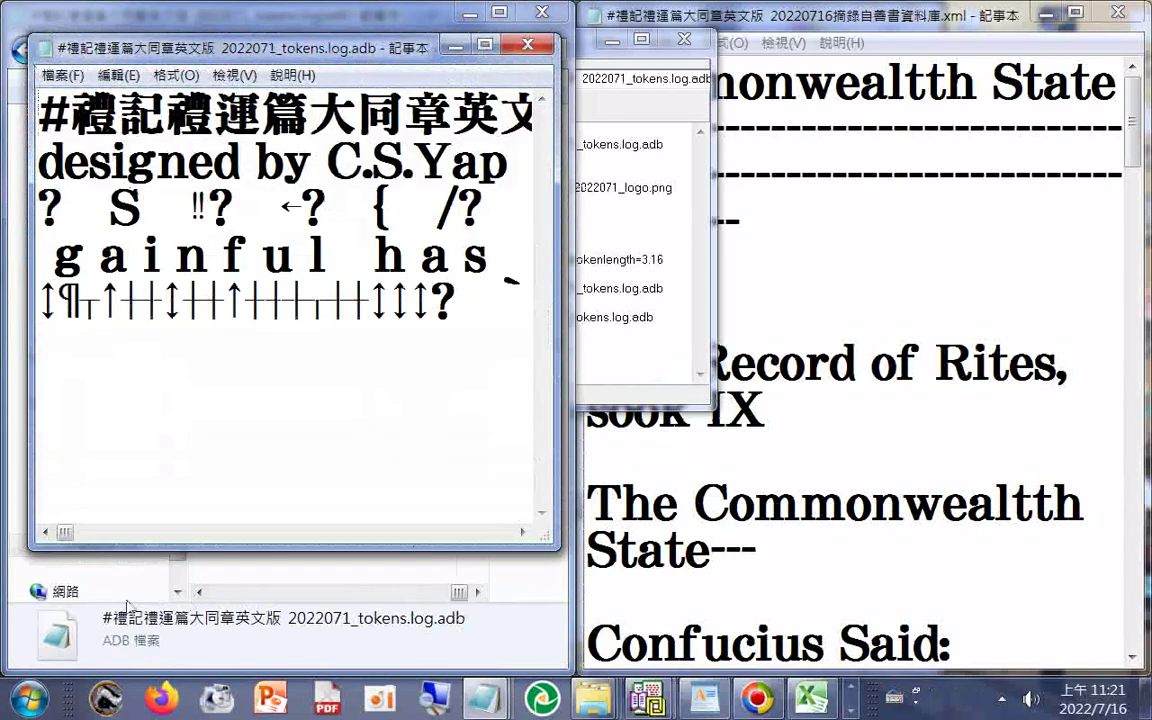
left_click_drag(64, 531, 390, 515)
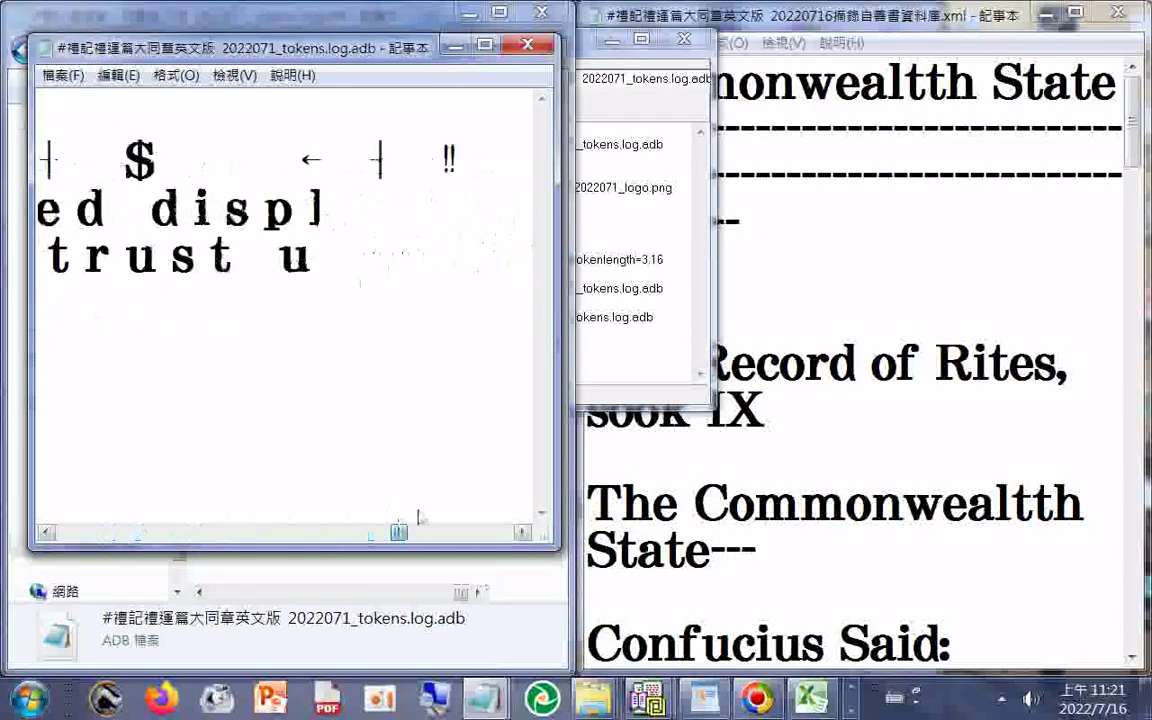
left_click_drag(390, 515, 64, 531)
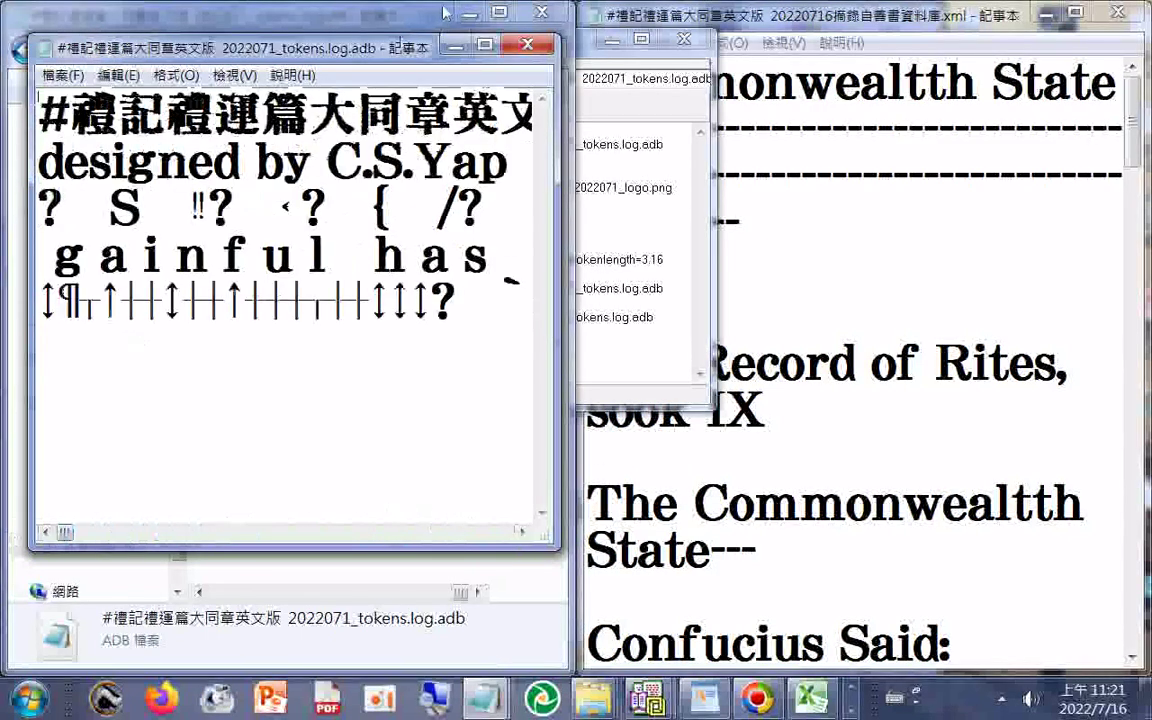
left_click(530, 48)
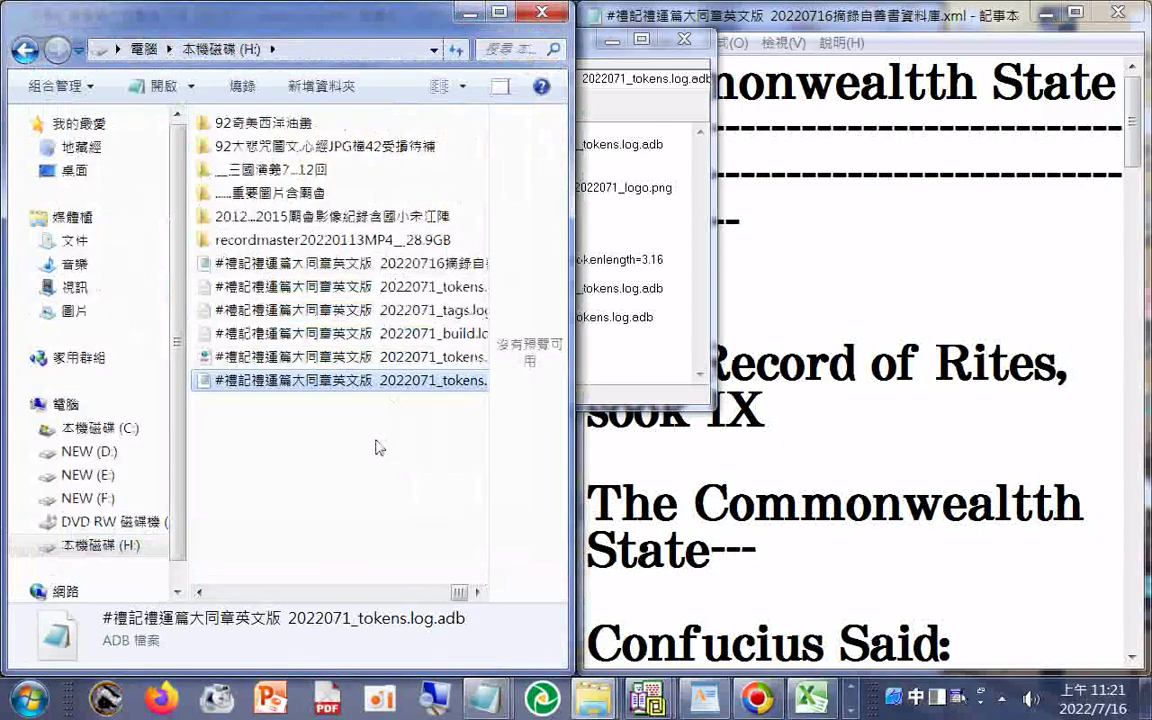
left_click_drag(573, 350, 677, 350)
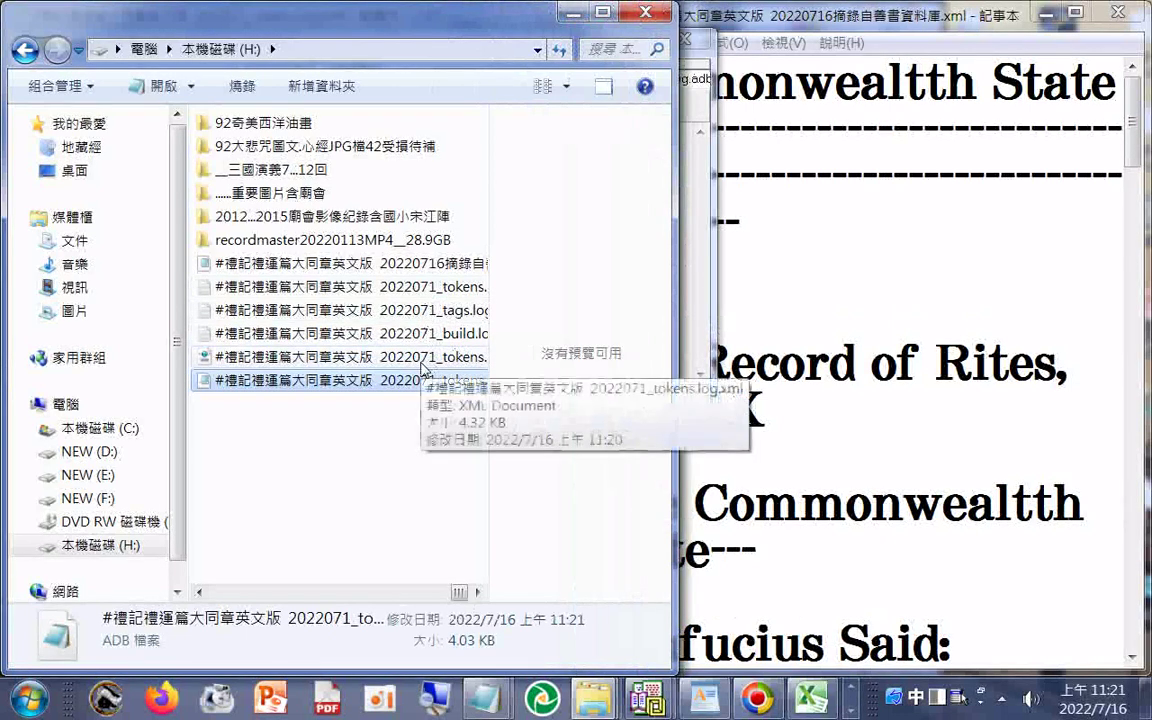
left_click(434, 288)
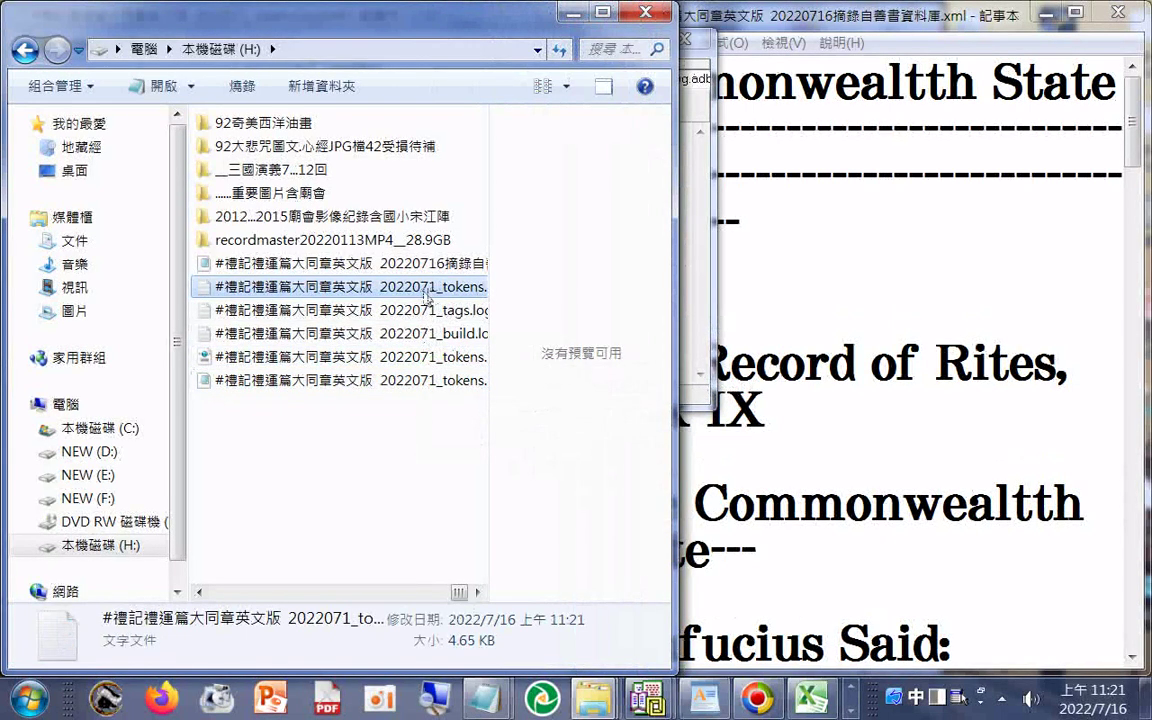
- Open 2022071_tokens.log in Notepad, scroll to its end at 'children', and drag it aside
double_click(413, 295)
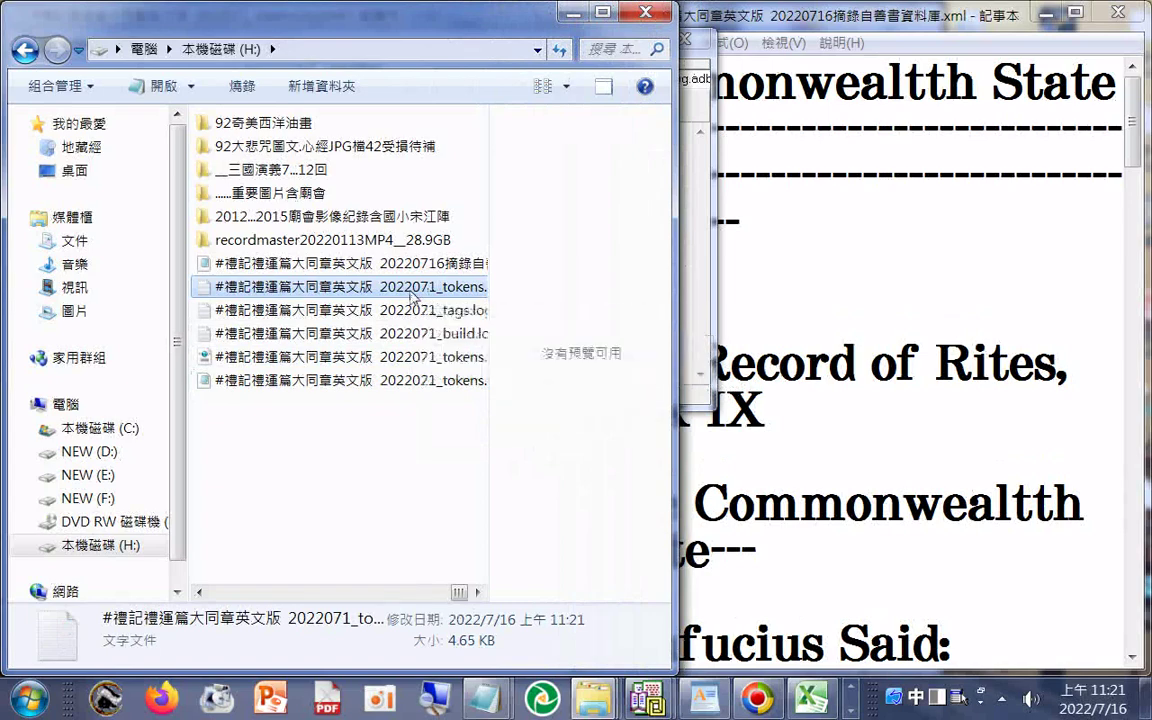
scroll(415, 299, "down", 5)
scroll(417, 299, "down", 2)
scroll(419, 301, "down", 3)
scroll(419, 302, "down", 3)
scroll(419, 302, "down", 3)
scroll(419, 302, "down", 3)
scroll(421, 306, "down", 3)
scroll(424, 306, "down", 3)
scroll(424, 305, "down", 3)
scroll(425, 305, "down", 3)
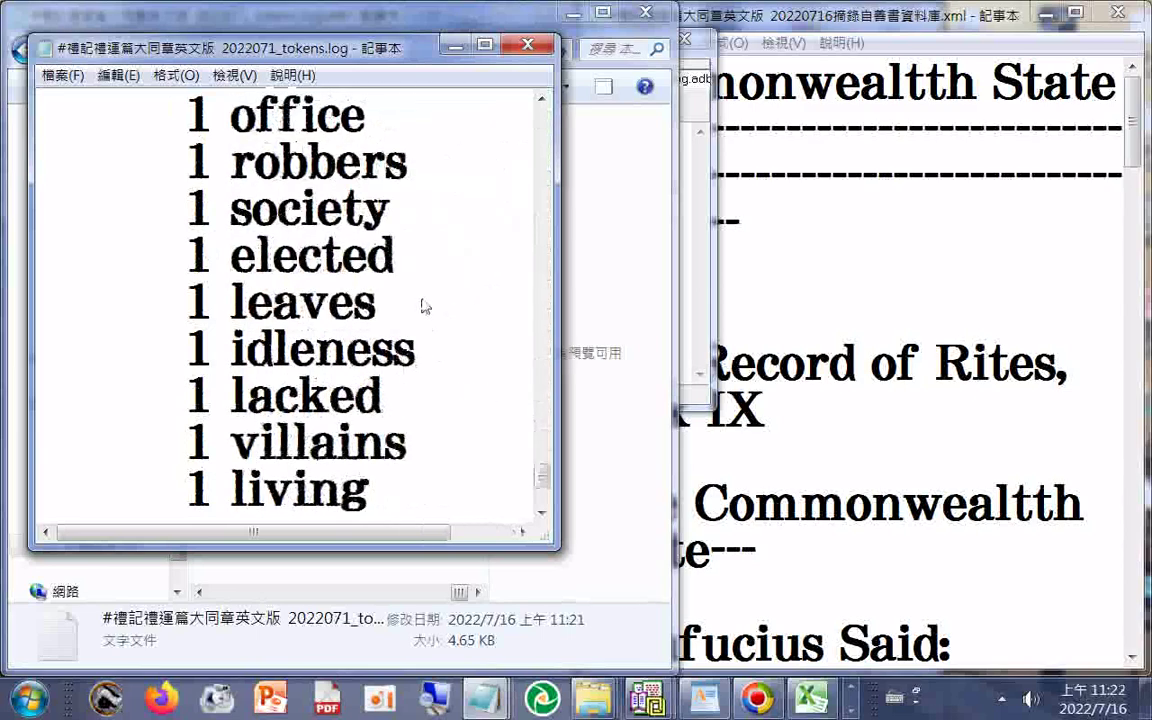
scroll(428, 303, "down", 2)
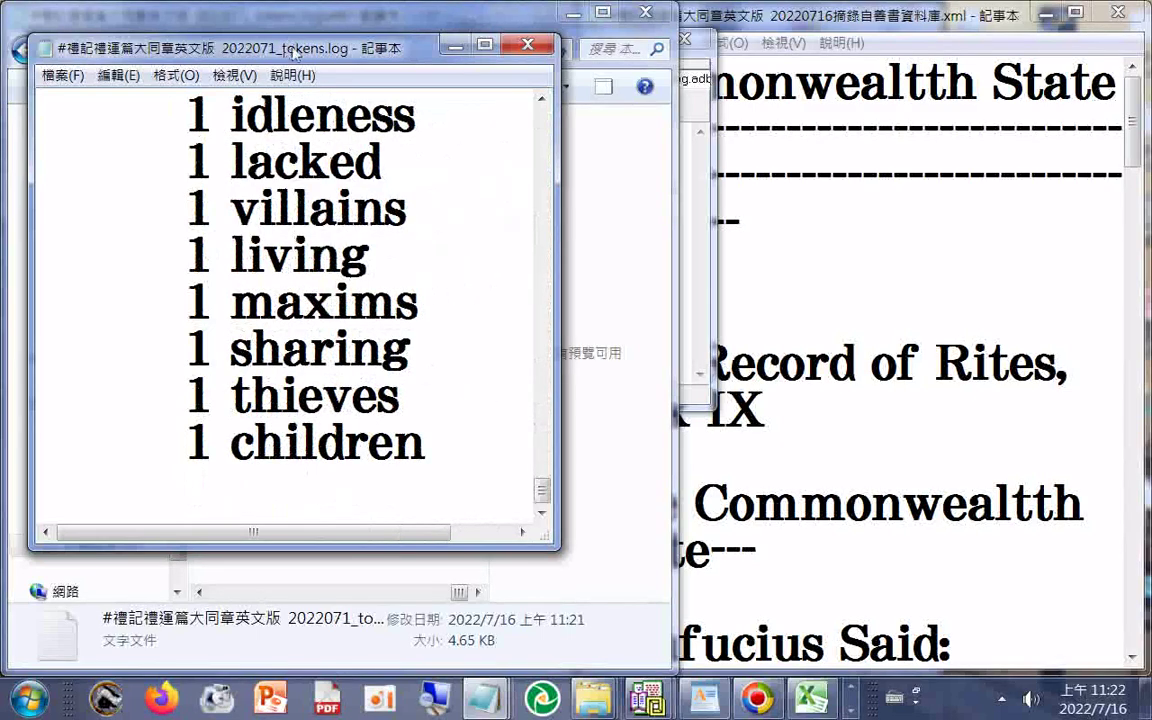
left_click_drag(295, 52, 793, 195)
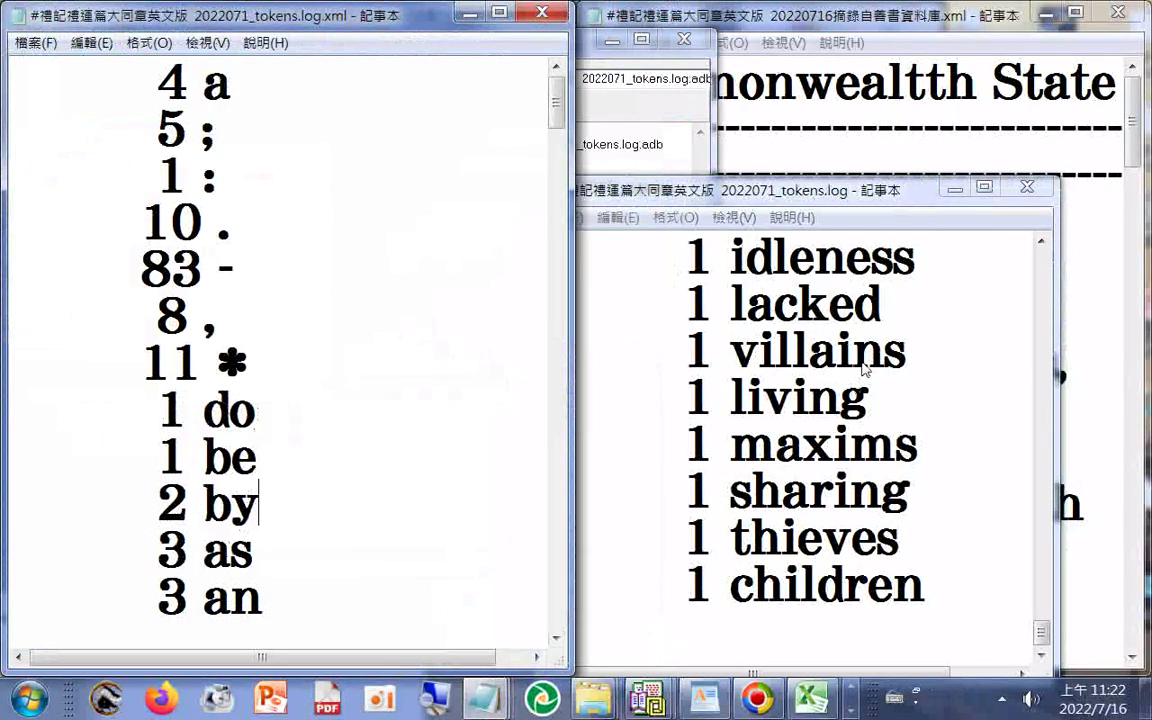
- Snap tokens.log.xml to the left half and tokens.log to the right half
key("super+Down")
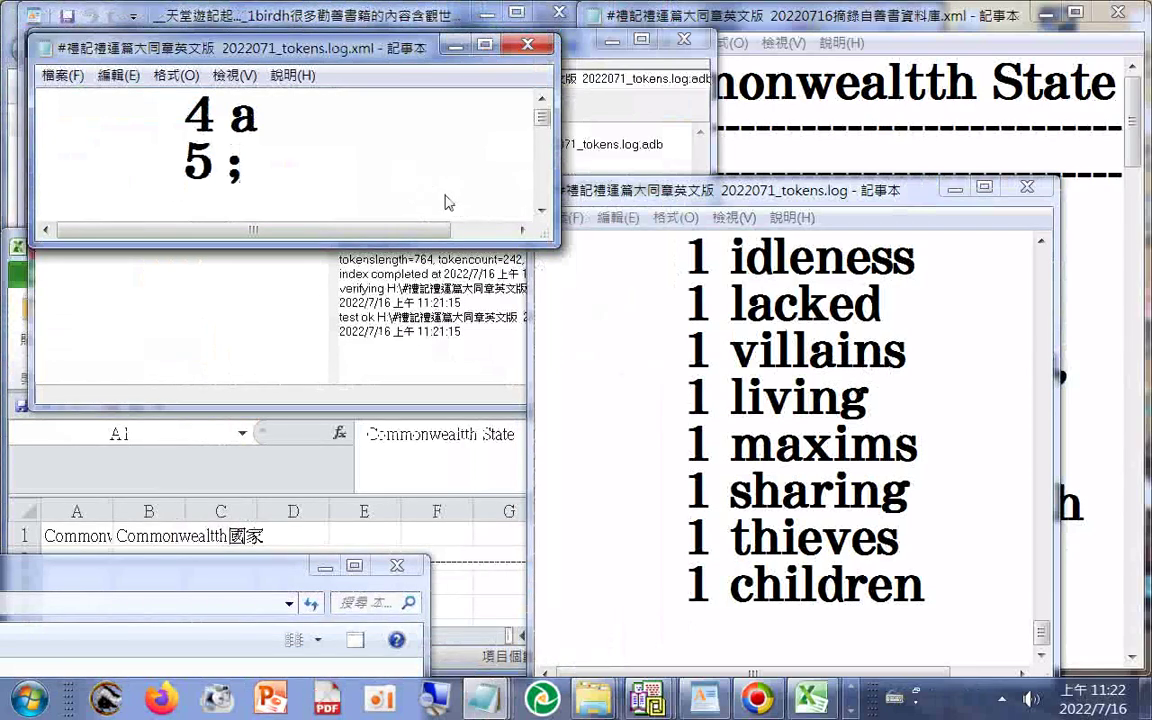
key("super+Left")
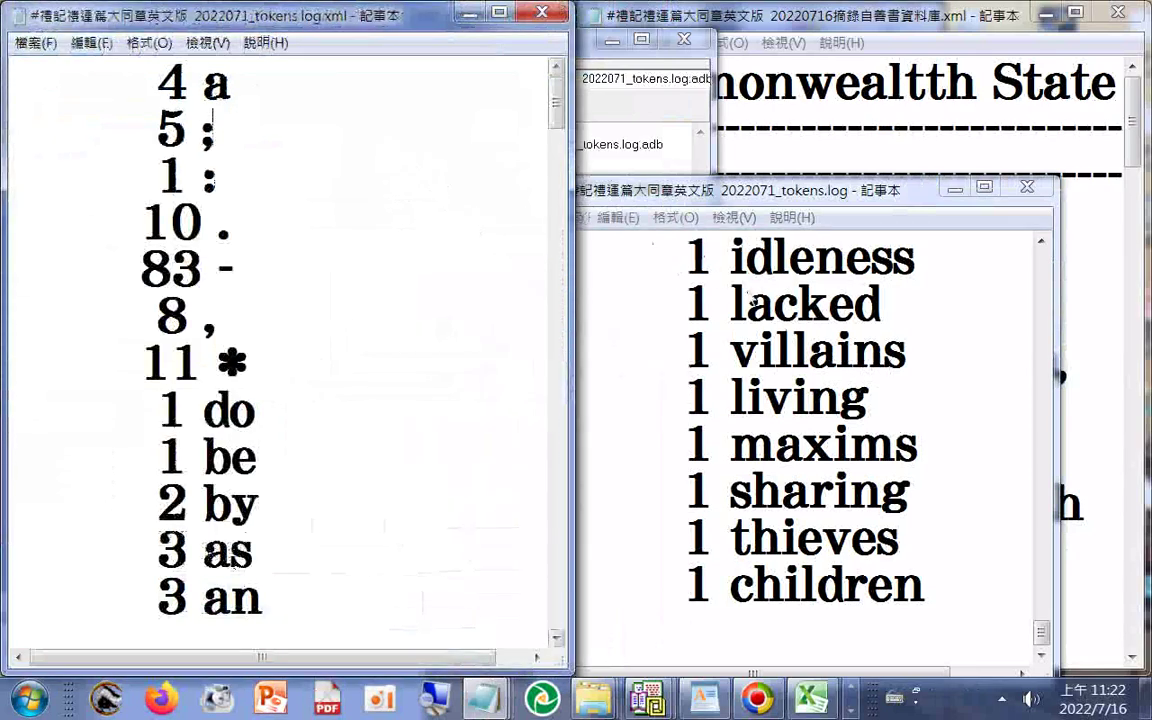
key("super+Right")
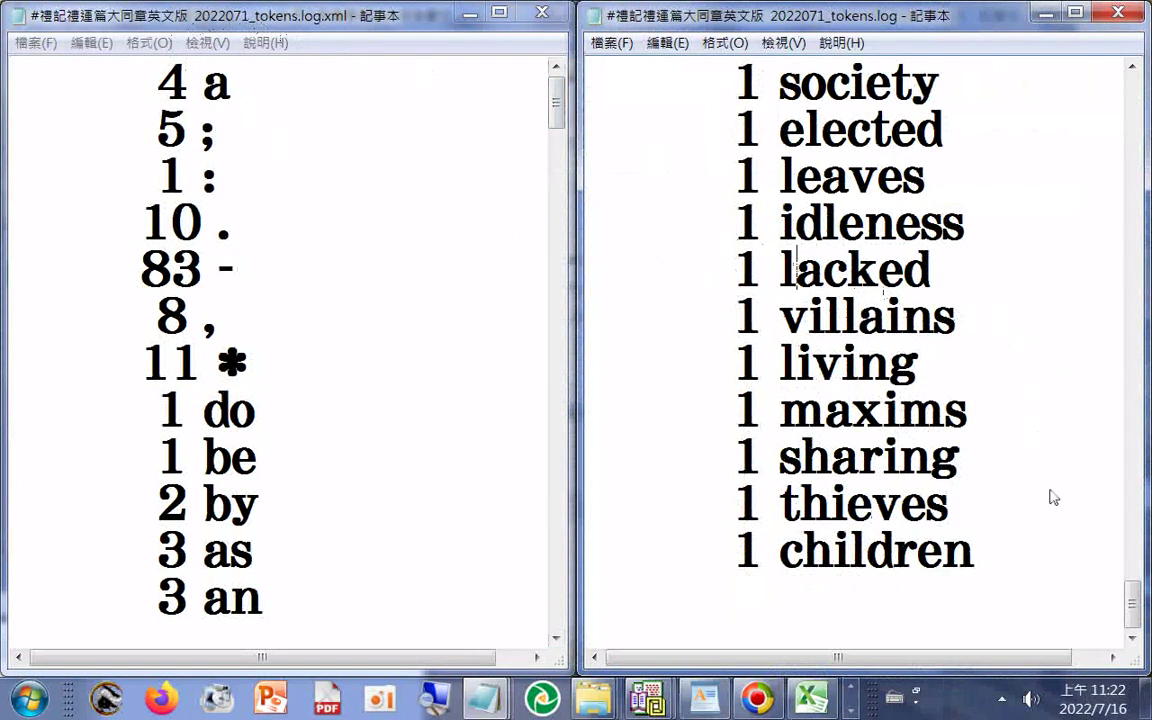
- Scroll and resize both lists so their rows line up, both ending at 'children'
left_click_drag(1132, 600, 1136, 68)
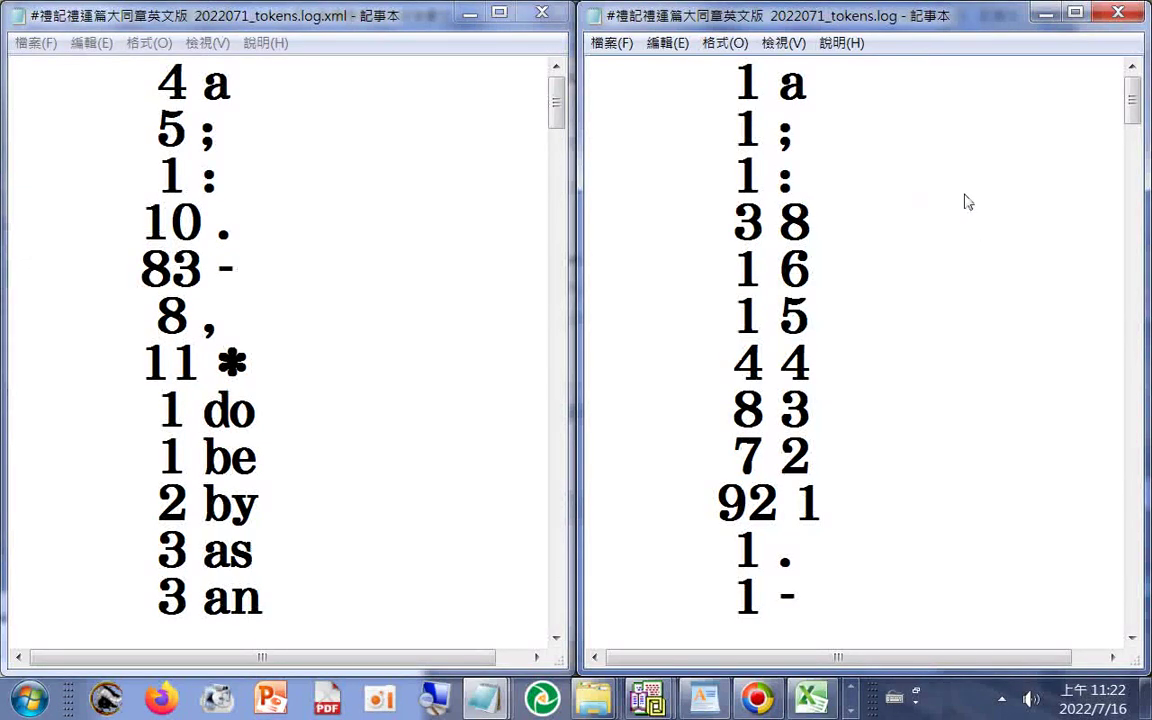
scroll(965, 199, "down", 4)
scroll(960, 198, "down", 2)
scroll(958, 195, "down", 5)
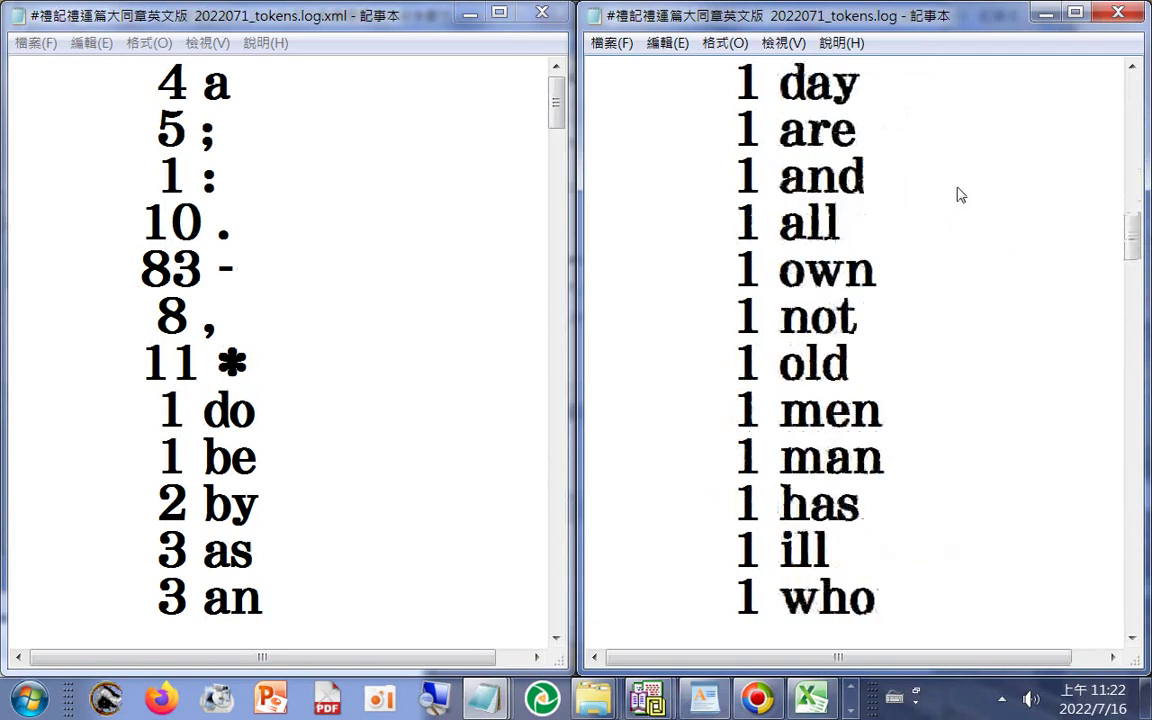
scroll(958, 194, "up", 3)
scroll(958, 194, "up", 2)
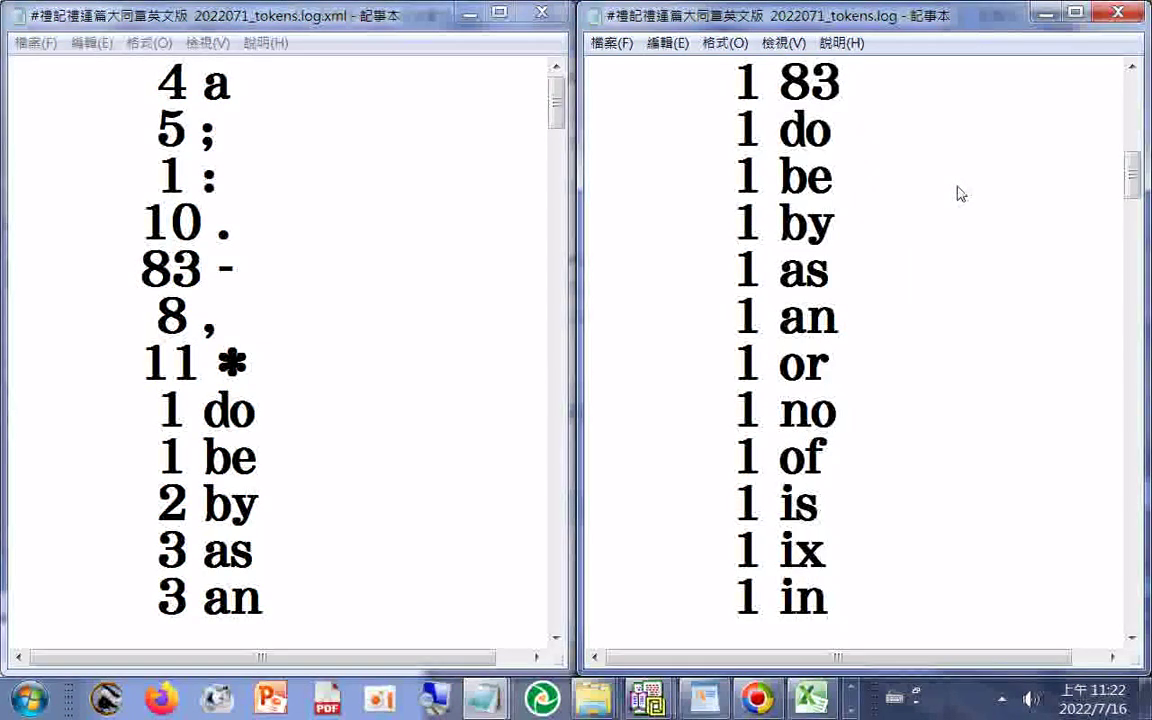
scroll(958, 194, "up", 2)
scroll(958, 194, "down", 2)
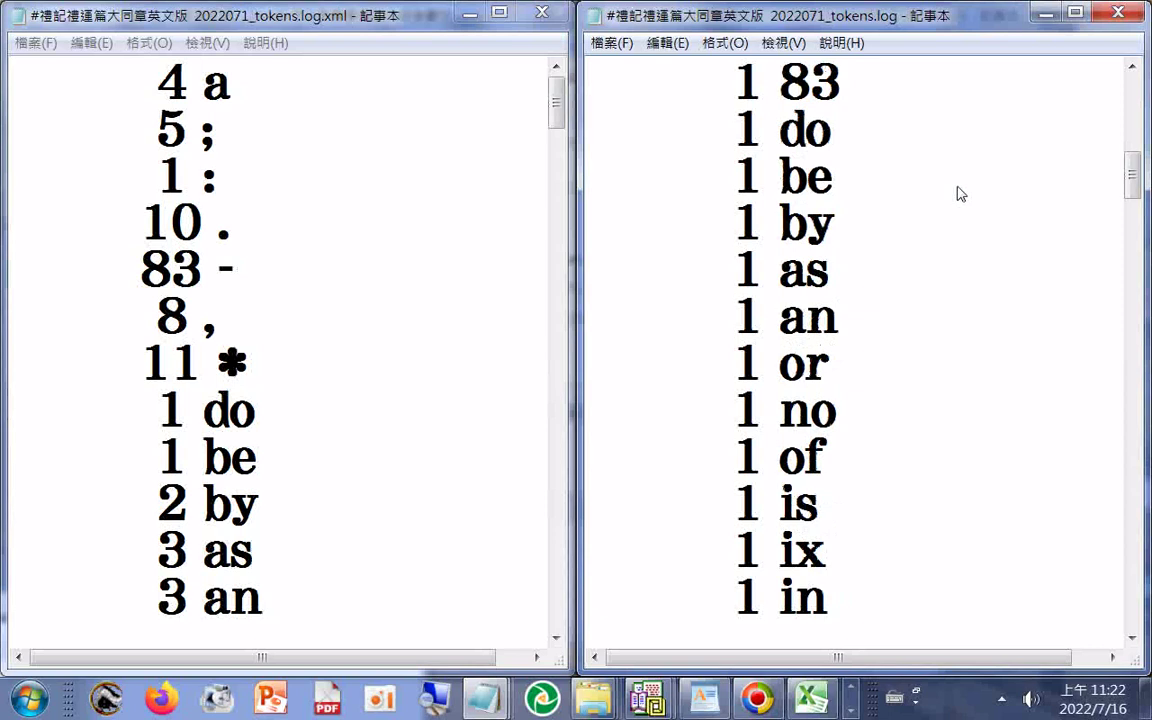
left_click(303, 186)
scroll(306, 190, "down", 2)
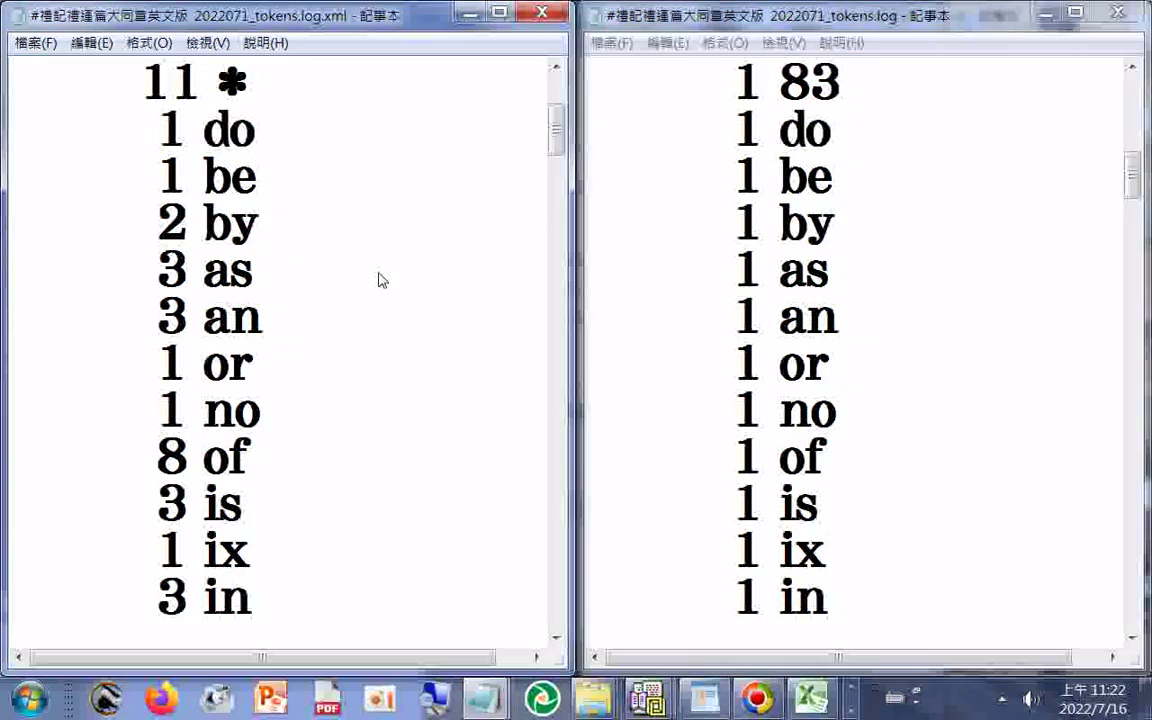
left_click(556, 638)
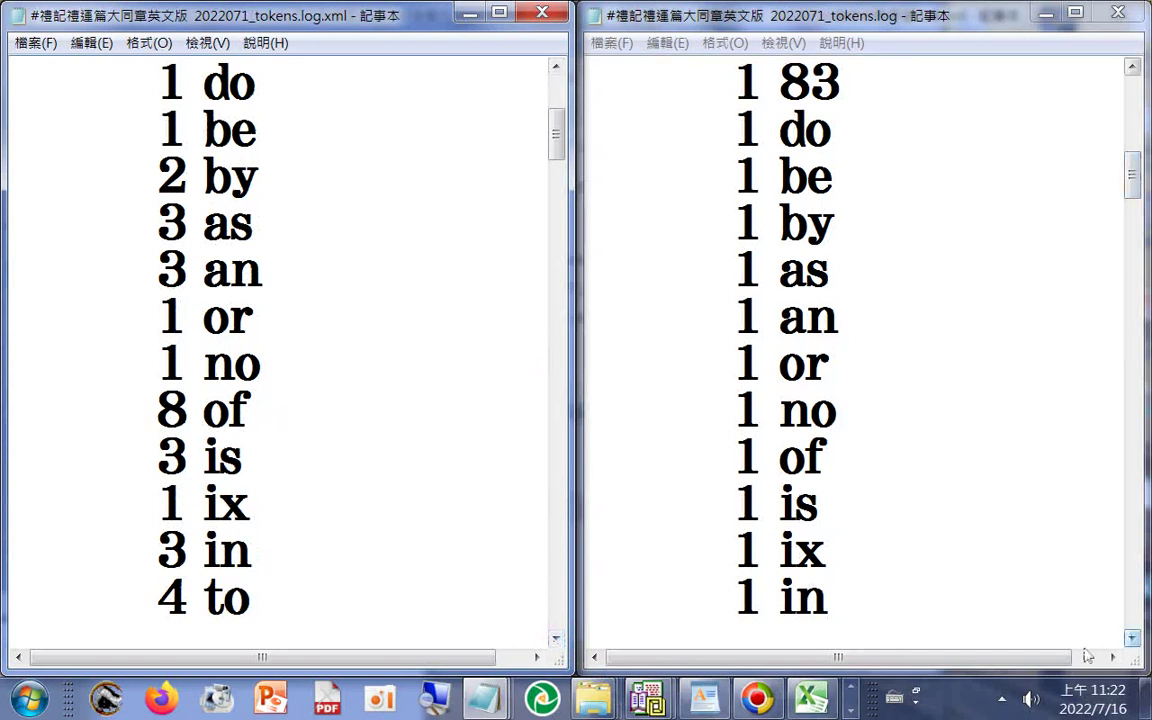
left_click(1133, 638)
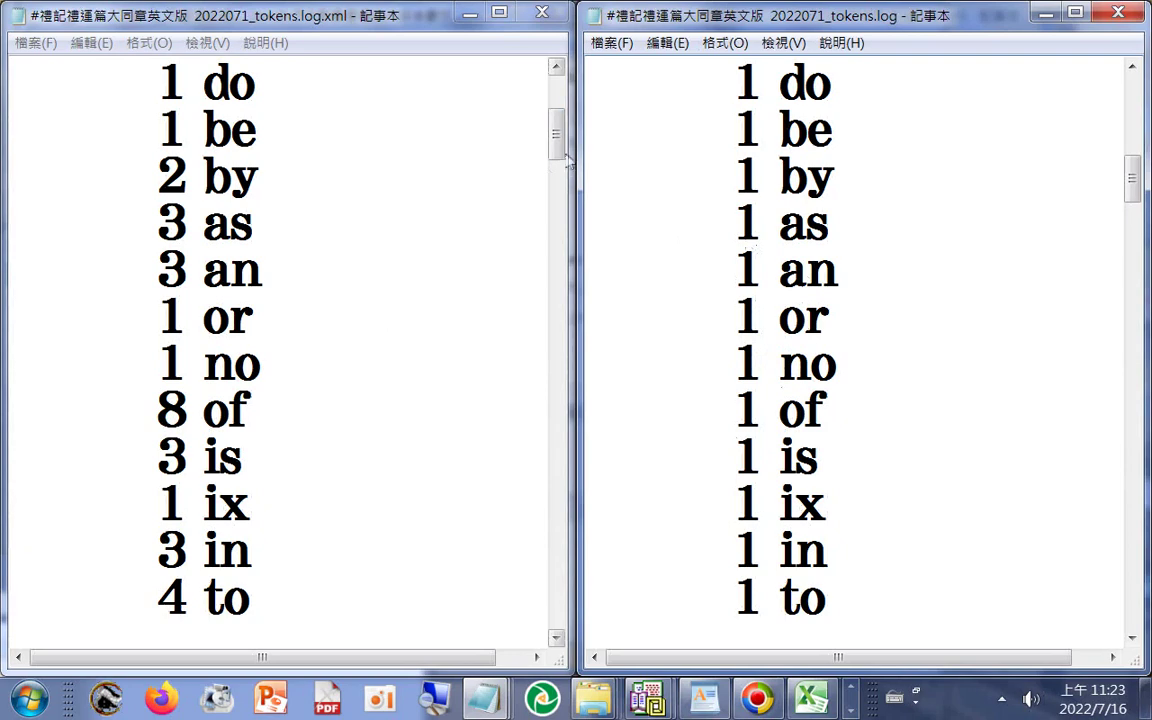
left_click_drag(558, 148, 557, 600)
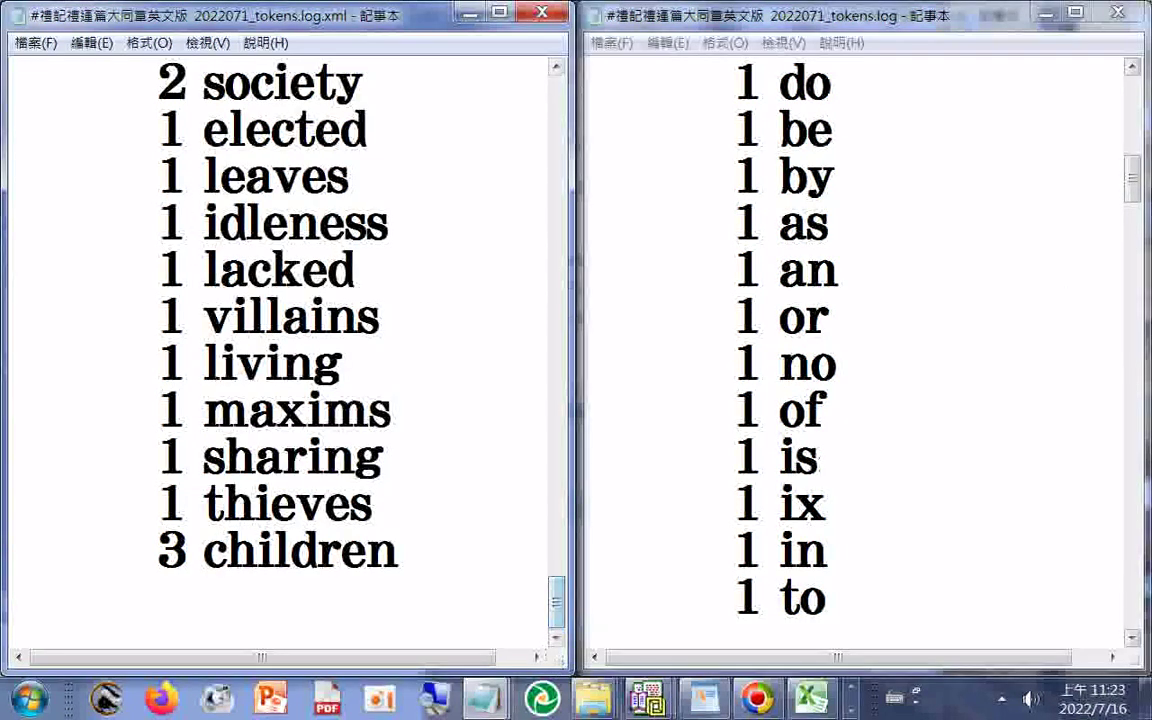
left_click_drag(1133, 168, 1132, 600)
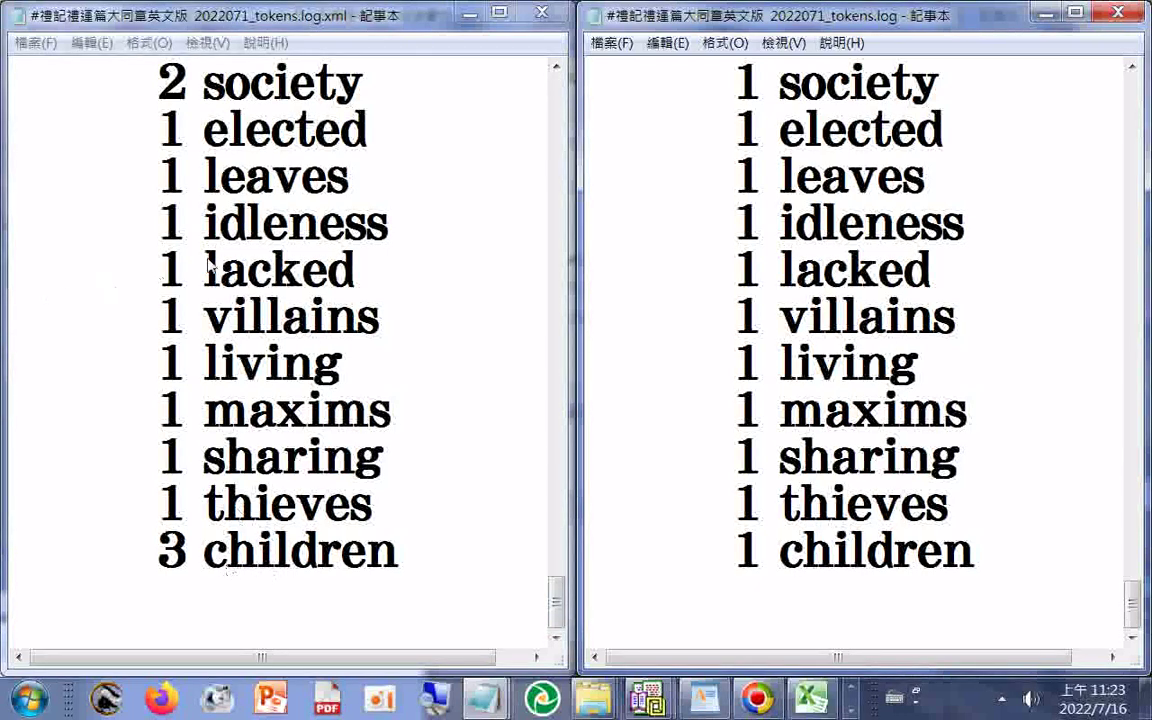
left_click(603, 44)
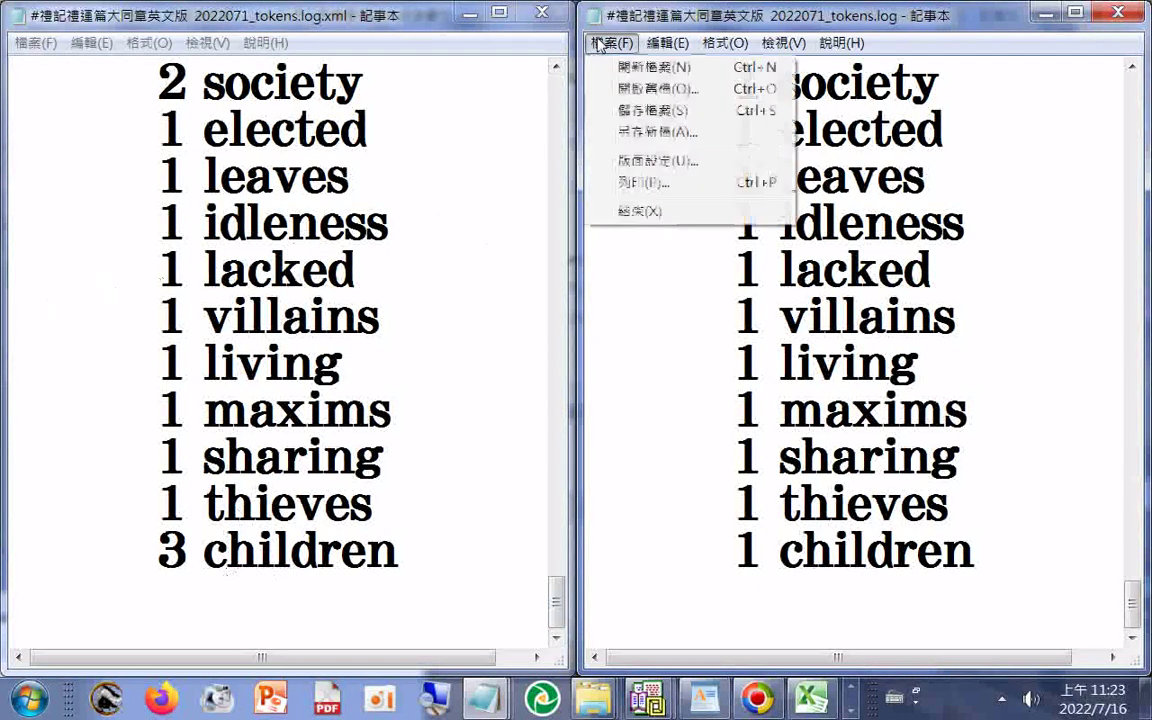
- In Save As, append _new(用字分析)(可用記事本程式開啟) to the tokens.log file name
left_click(630, 134)
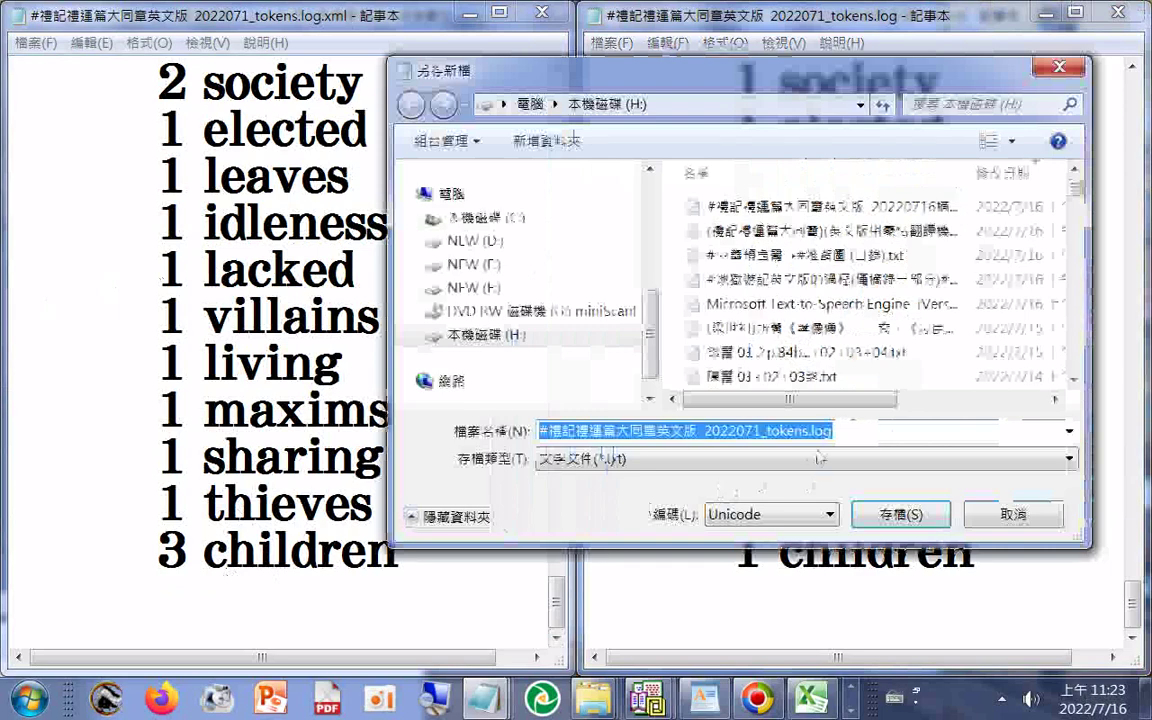
left_click(801, 431)
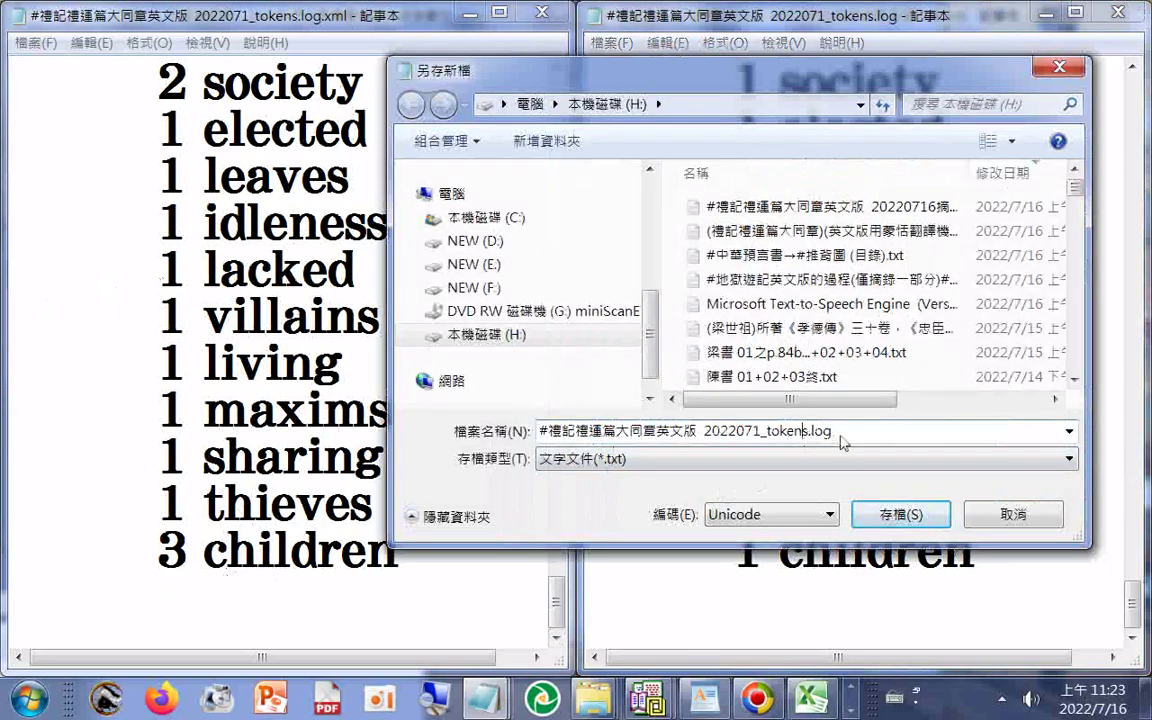
type("; ")
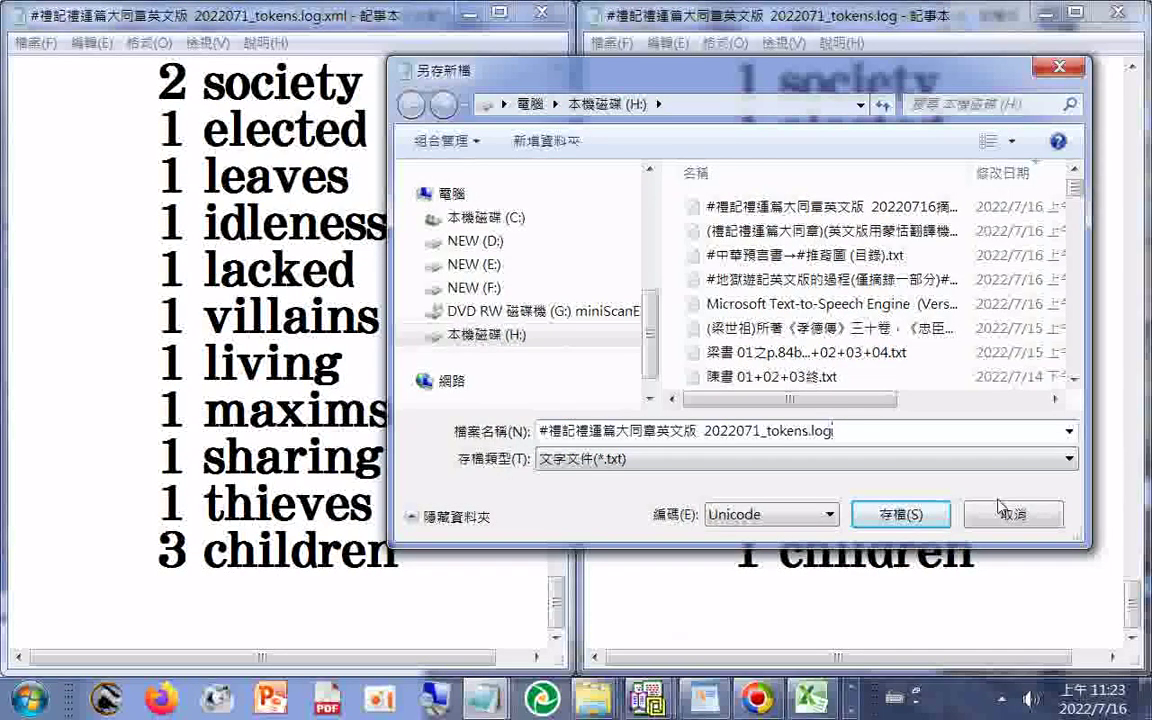
type("n")
type("ew")
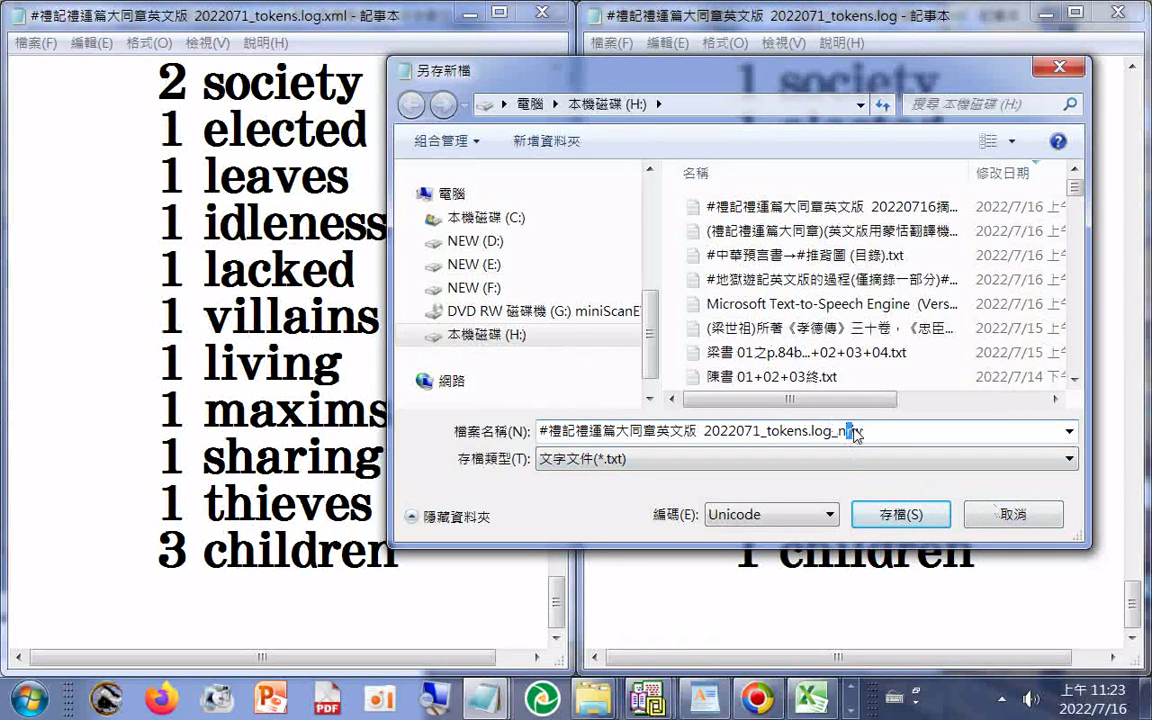
left_click(853, 431)
key("BackSpace")
type("e")
type("().xml")
key("ctrl+space")
type("m")
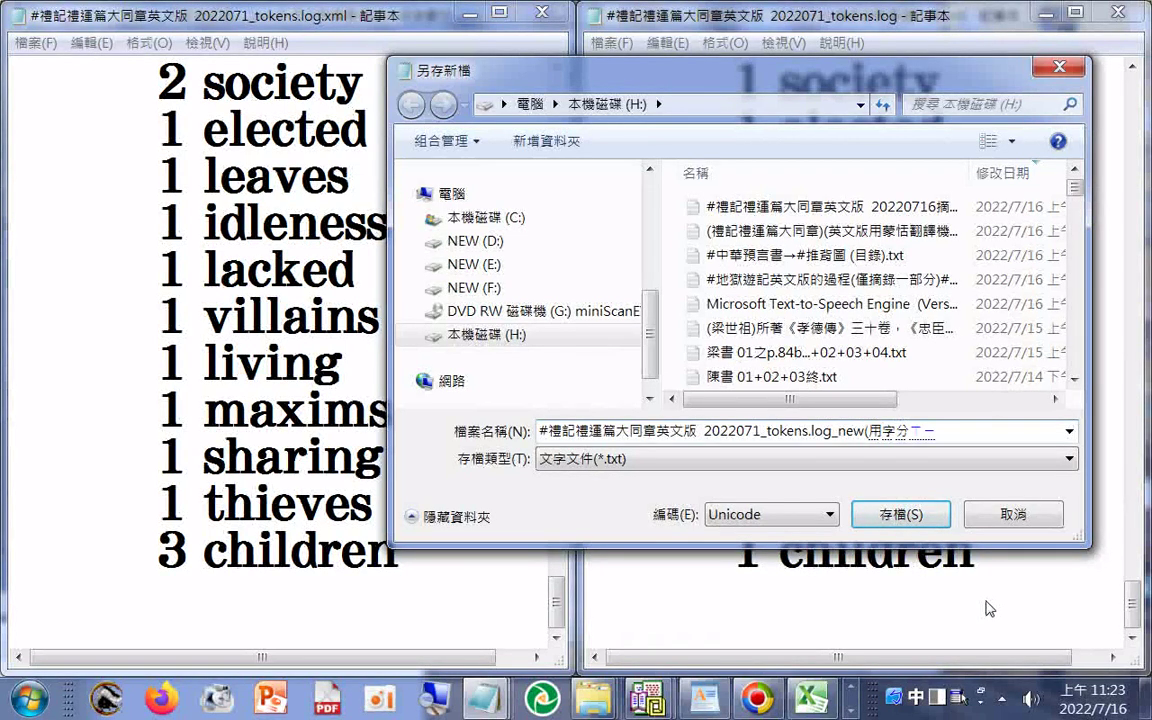
key("Return")
key("Right")
type("(")
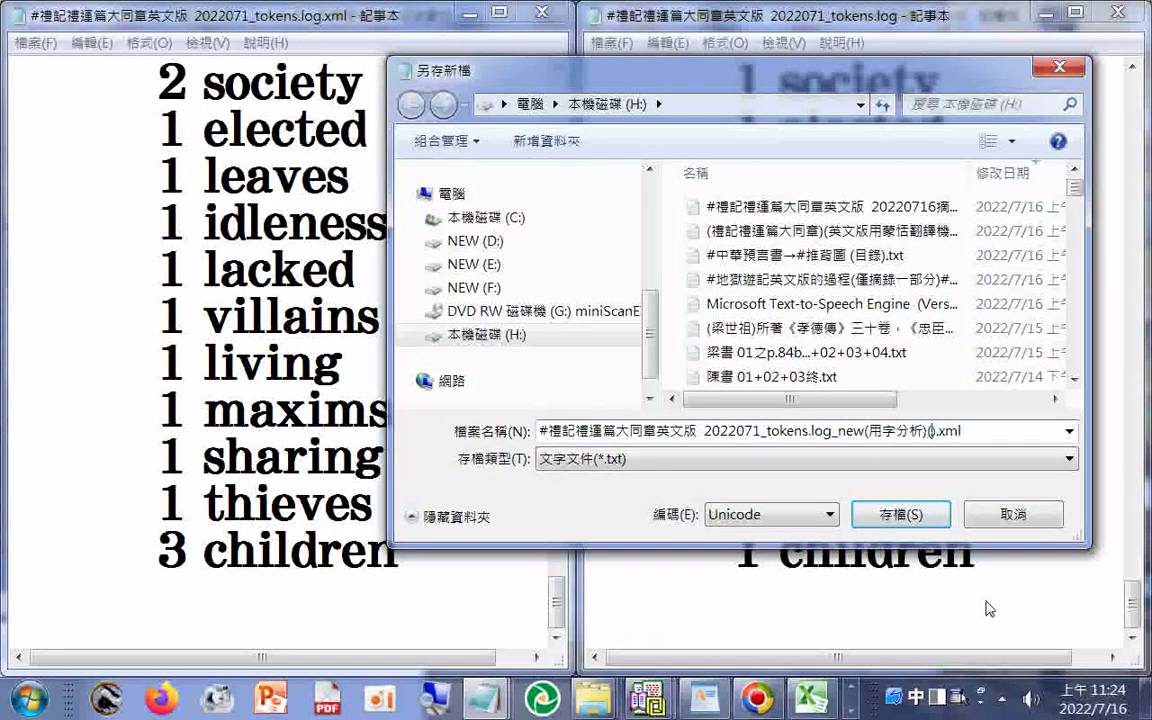
type("3")
type("4")
key("Return")
type("4g41p3")
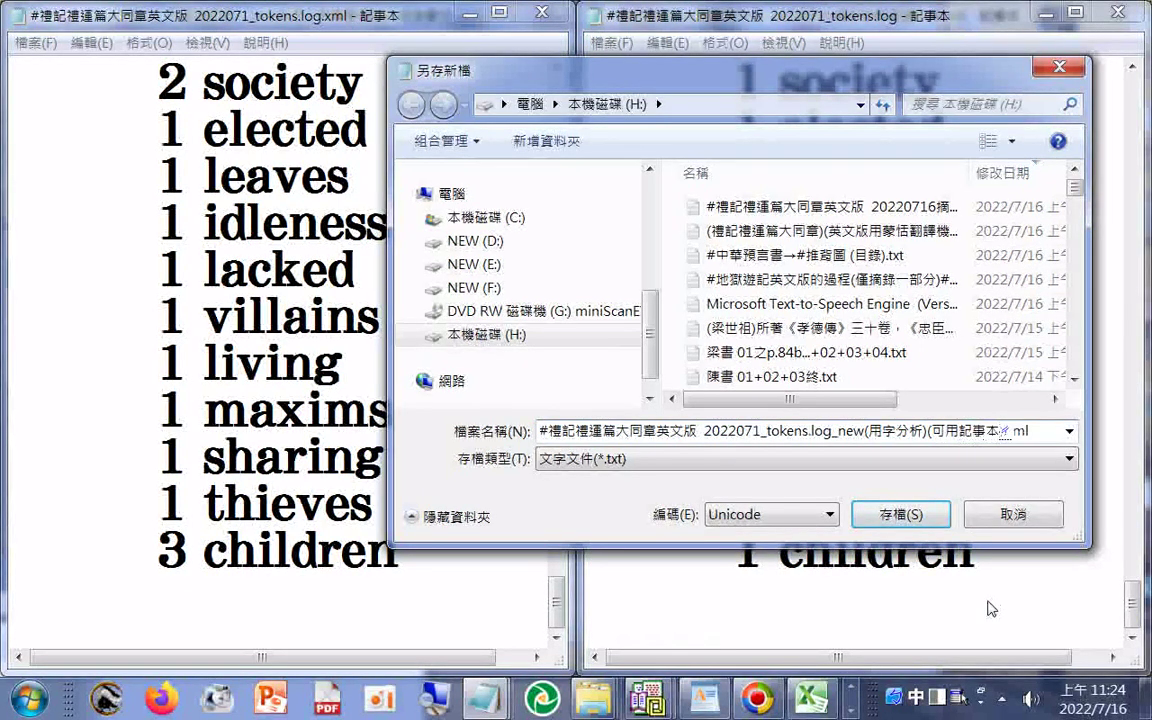
type("6g4")
key("space")
type("fu3")
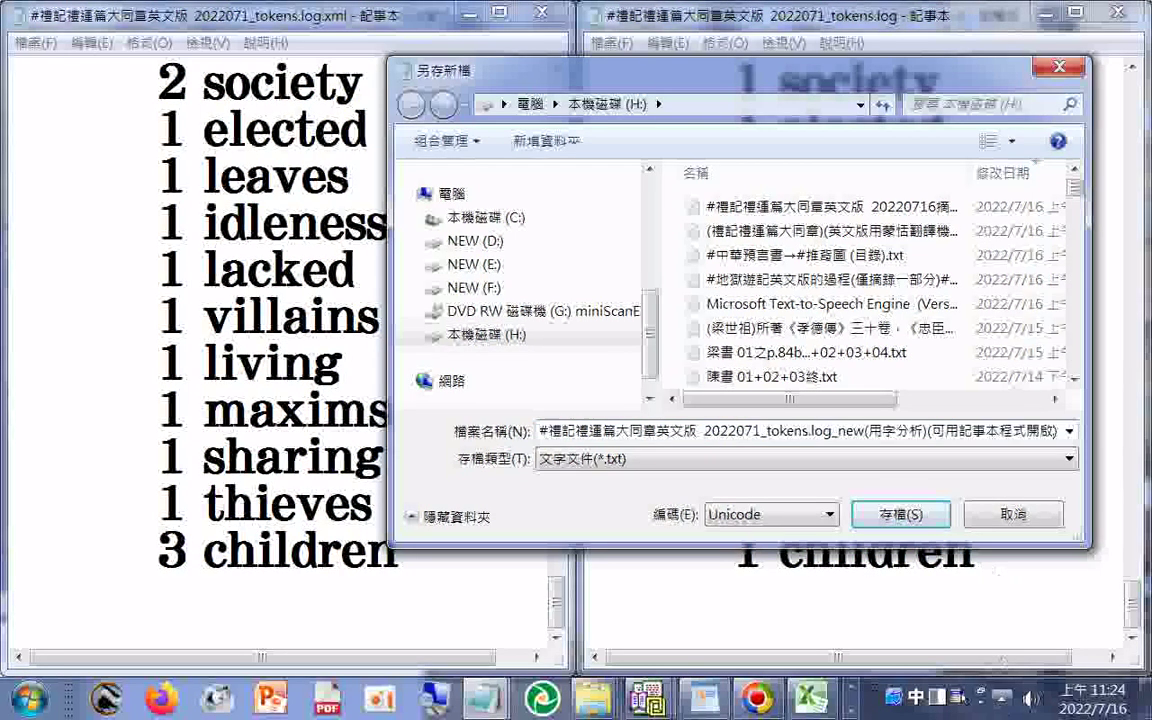
- Copy the full new file name and save it with All Files (*.*) type
right_click(750, 430)
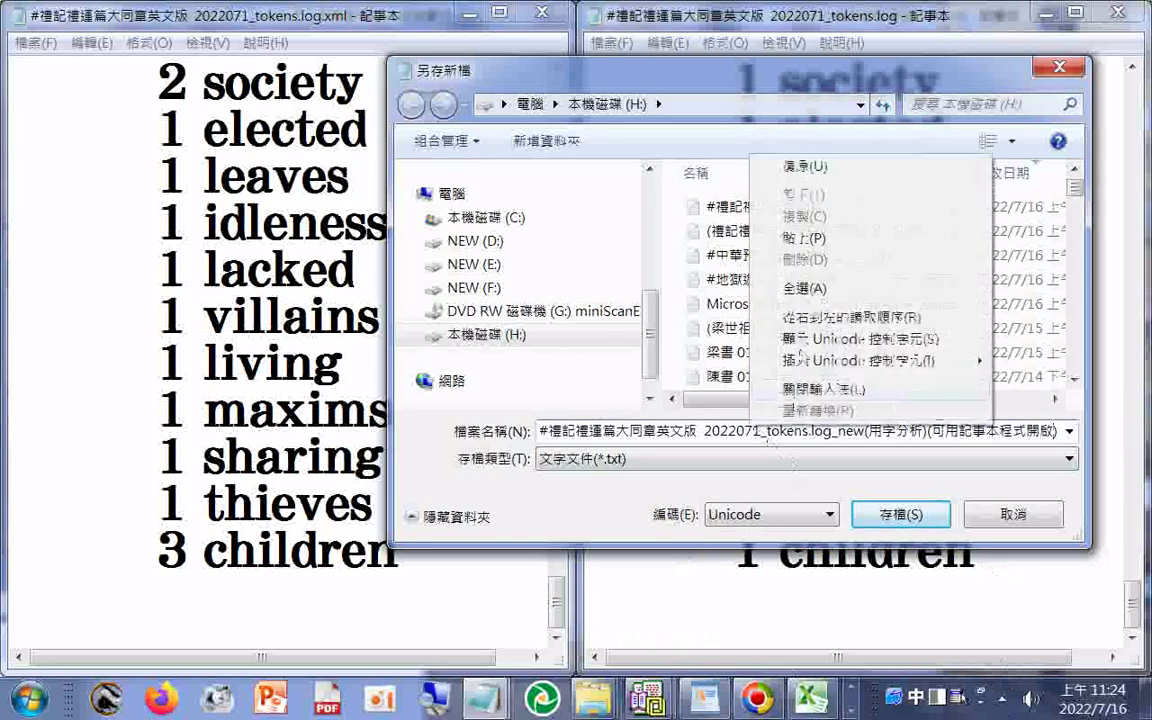
left_click(805, 288)
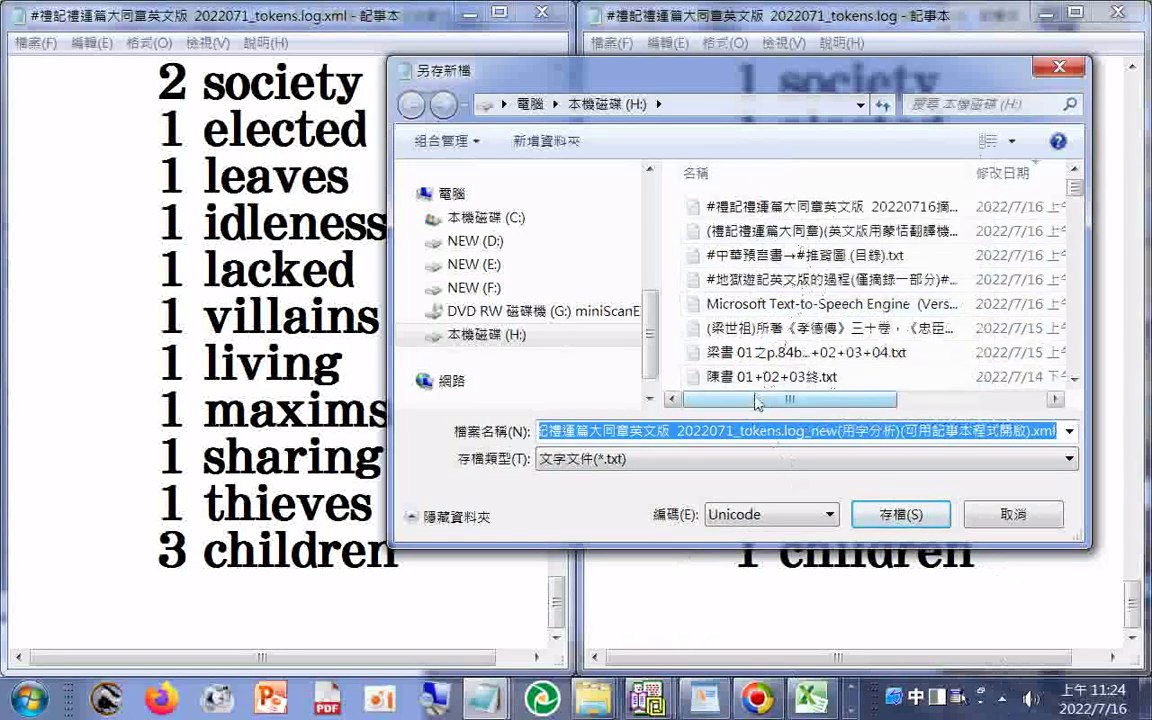
right_click(766, 432)
left_click(815, 228)
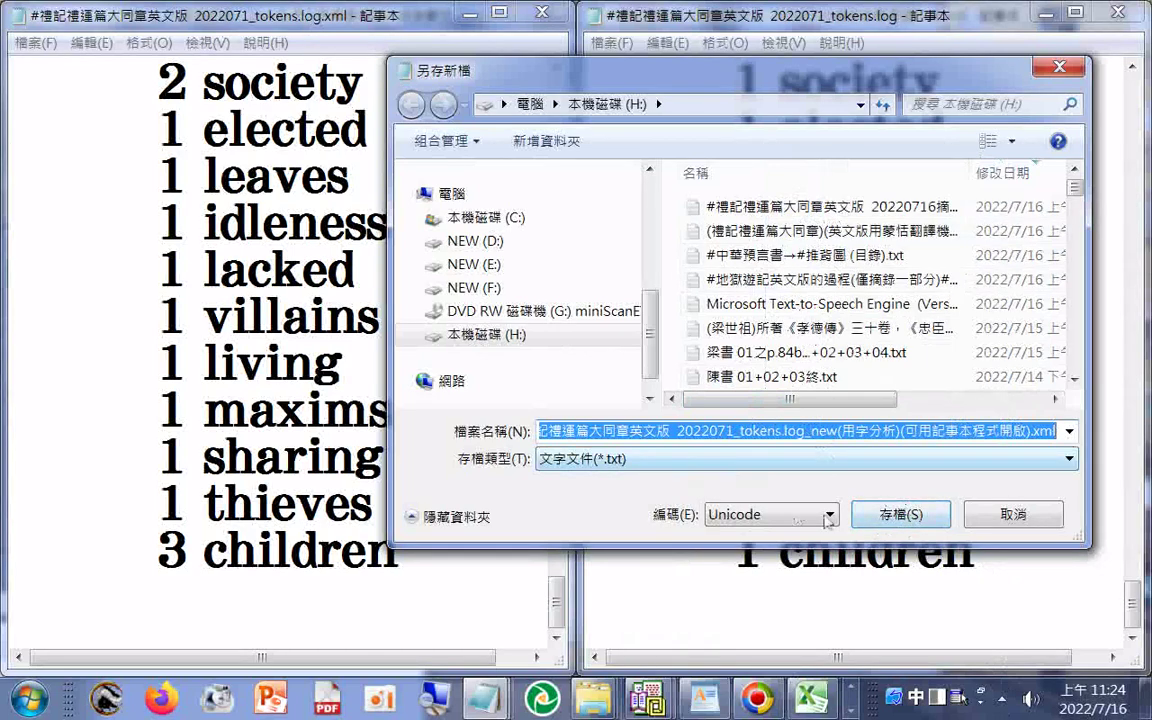
left_click(747, 462)
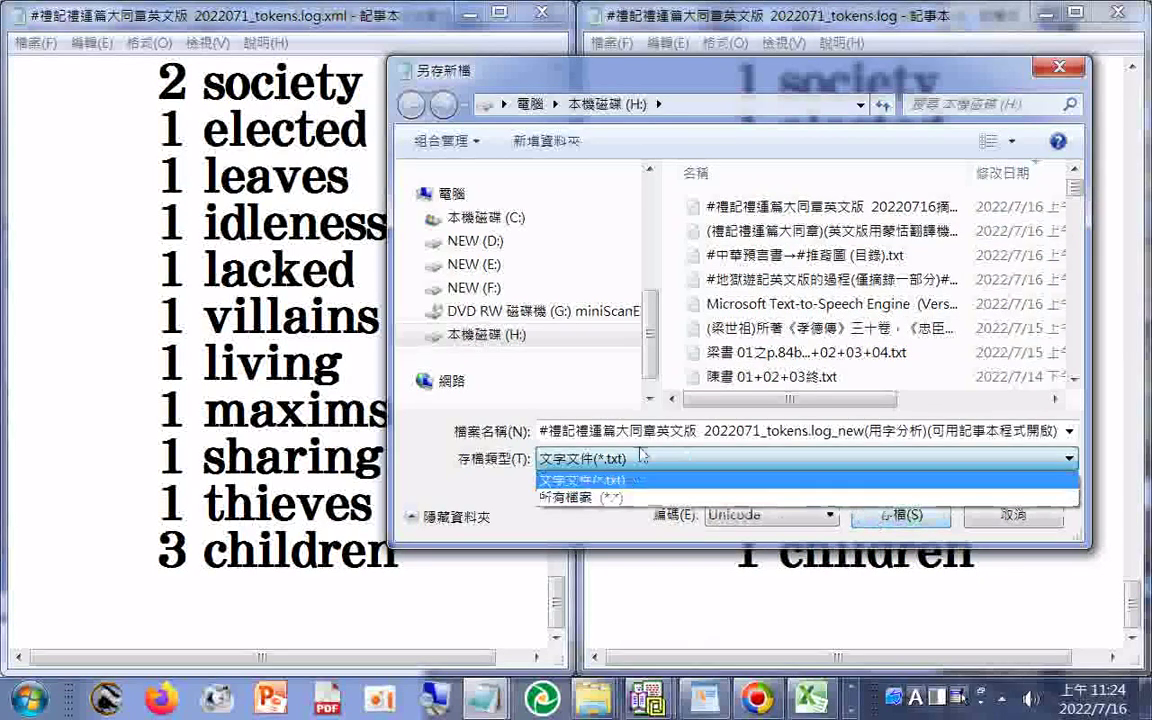
left_click(583, 498)
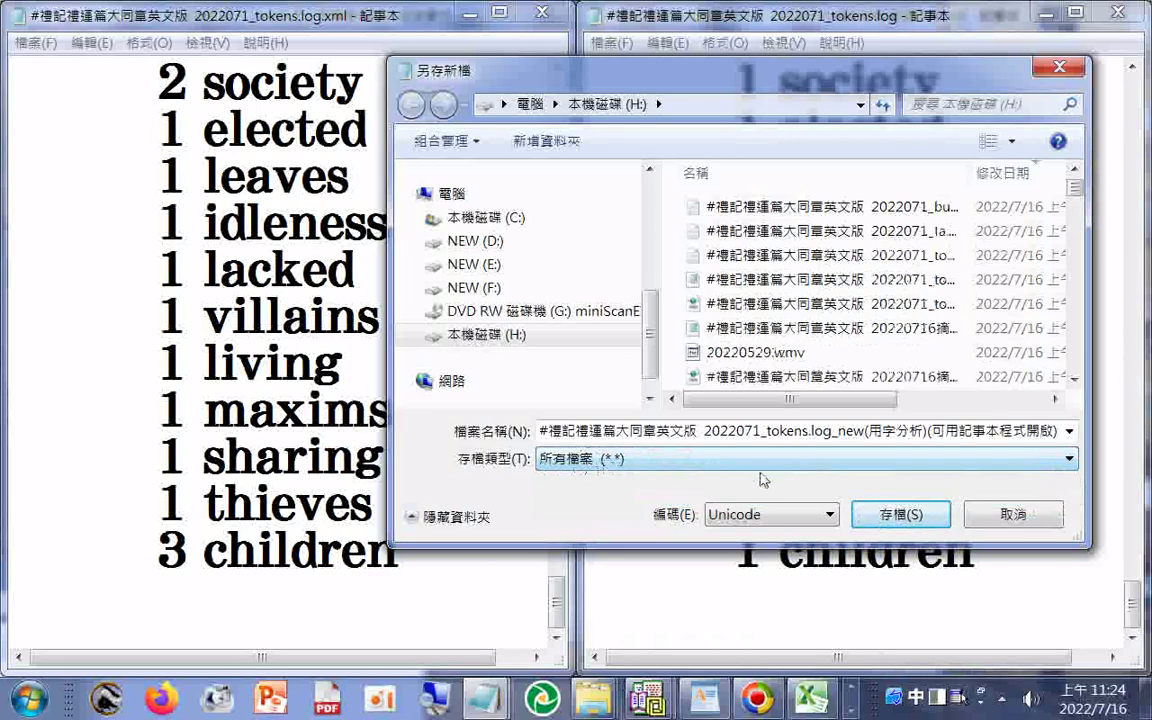
left_click(885, 516)
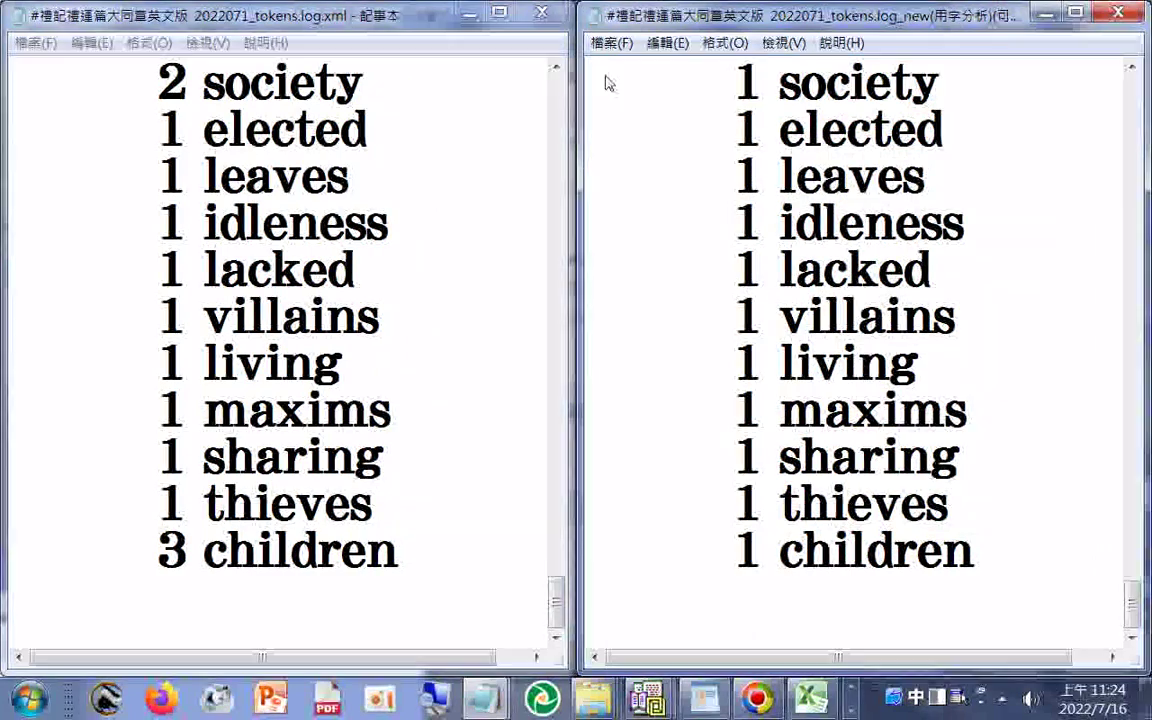
- Re-save the right-hand list with txt replacing the xml extension, then bring Explorer forward
left_click(605, 43)
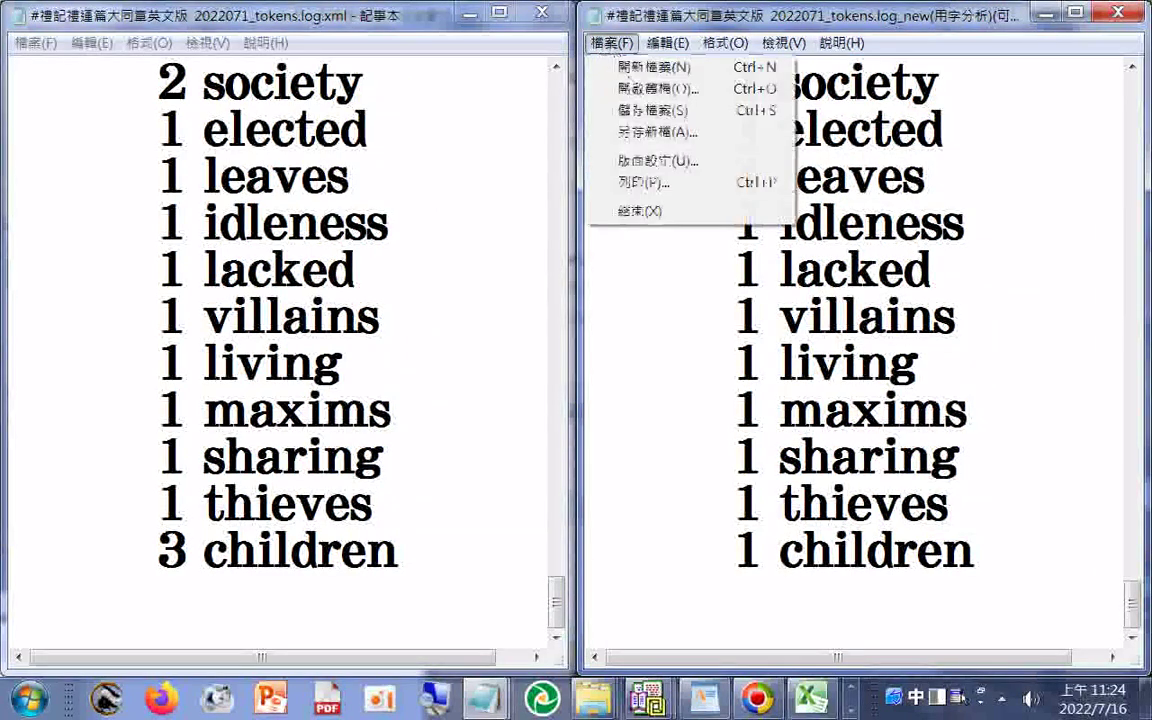
left_click(656, 131)
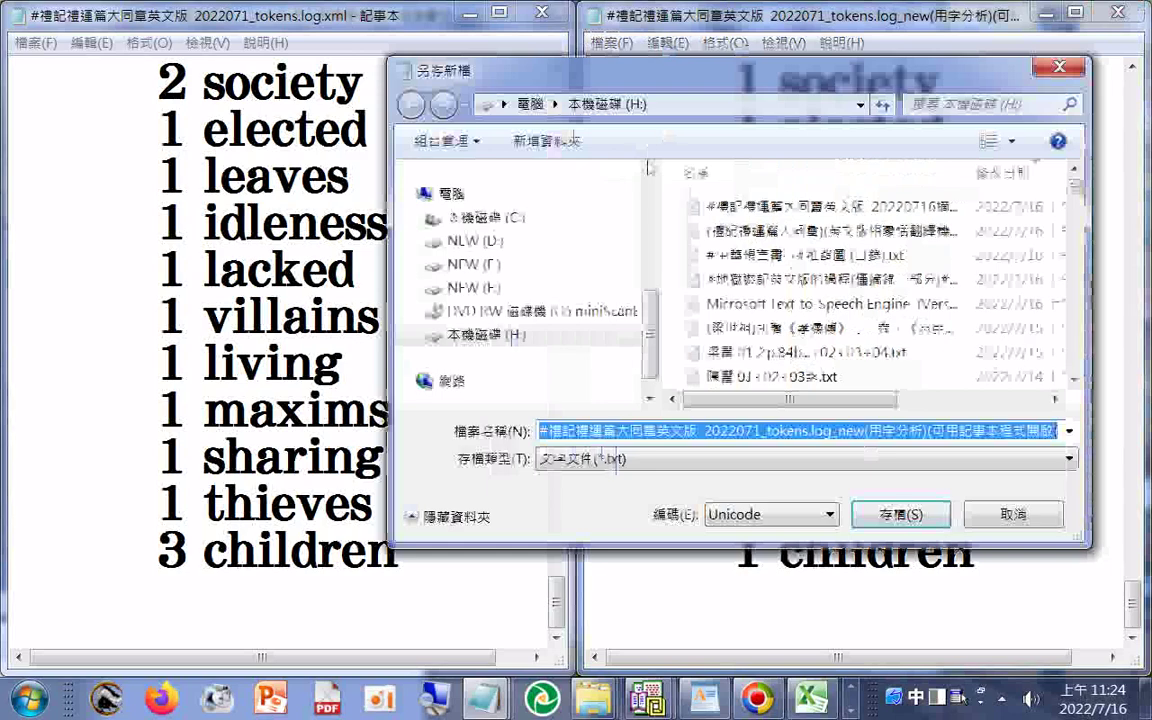
left_click(35, 43)
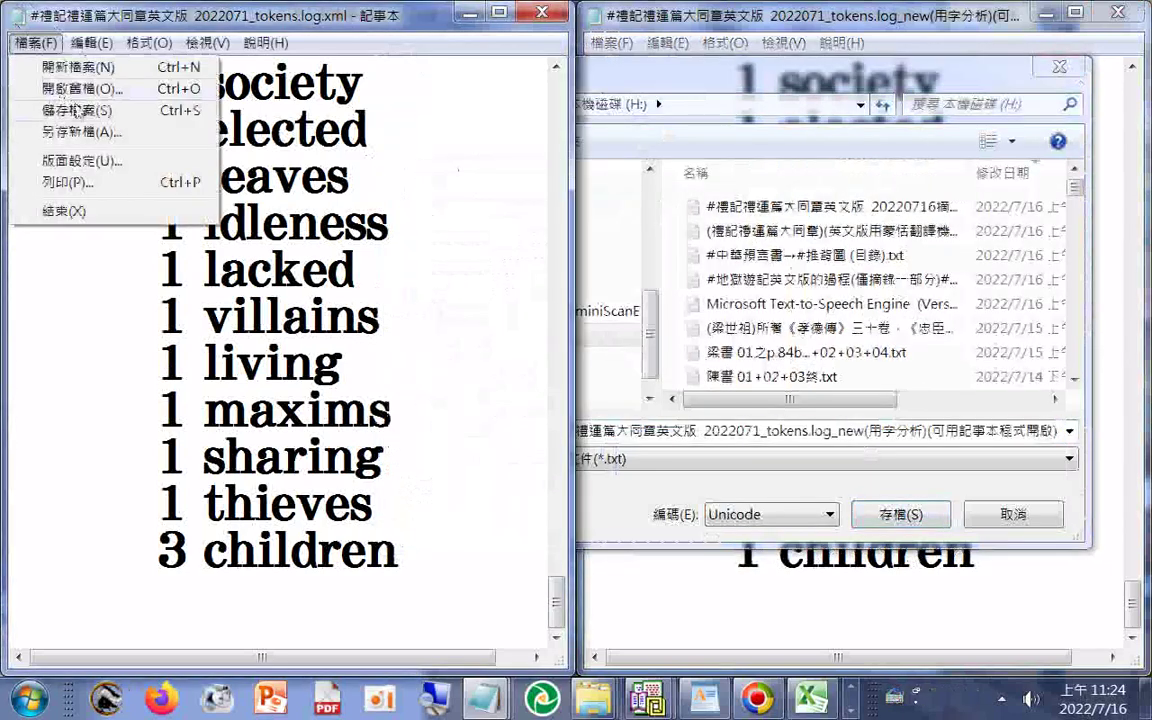
left_click(52, 110)
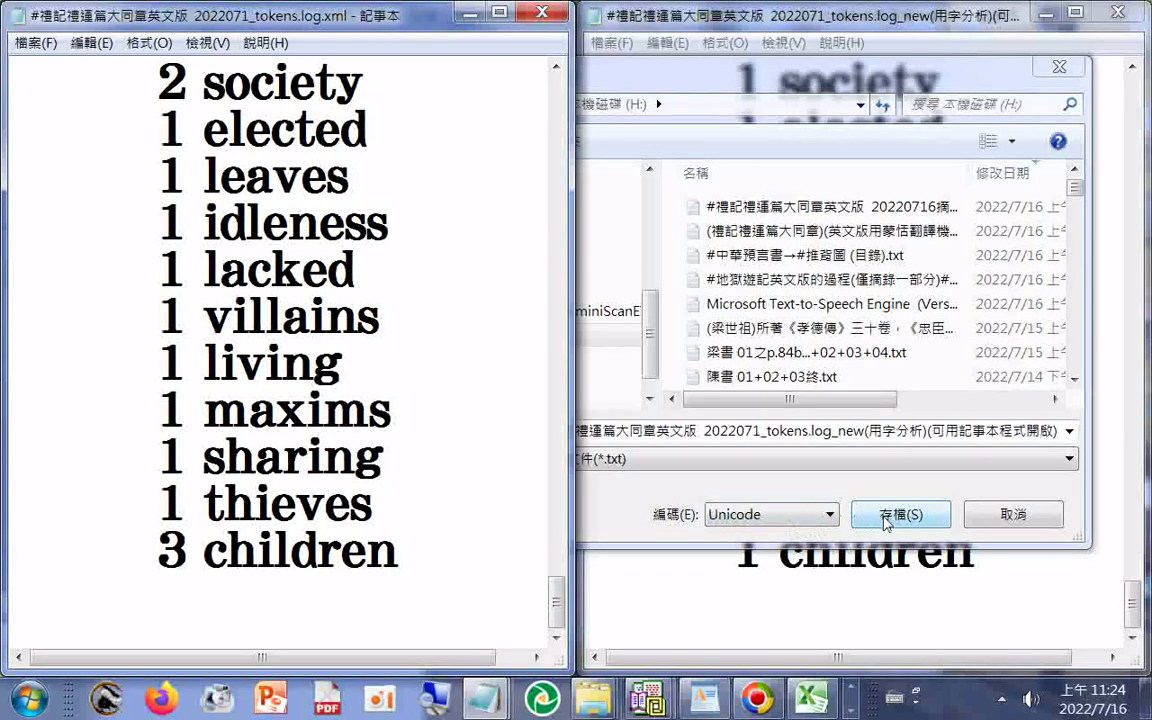
left_click(1017, 446)
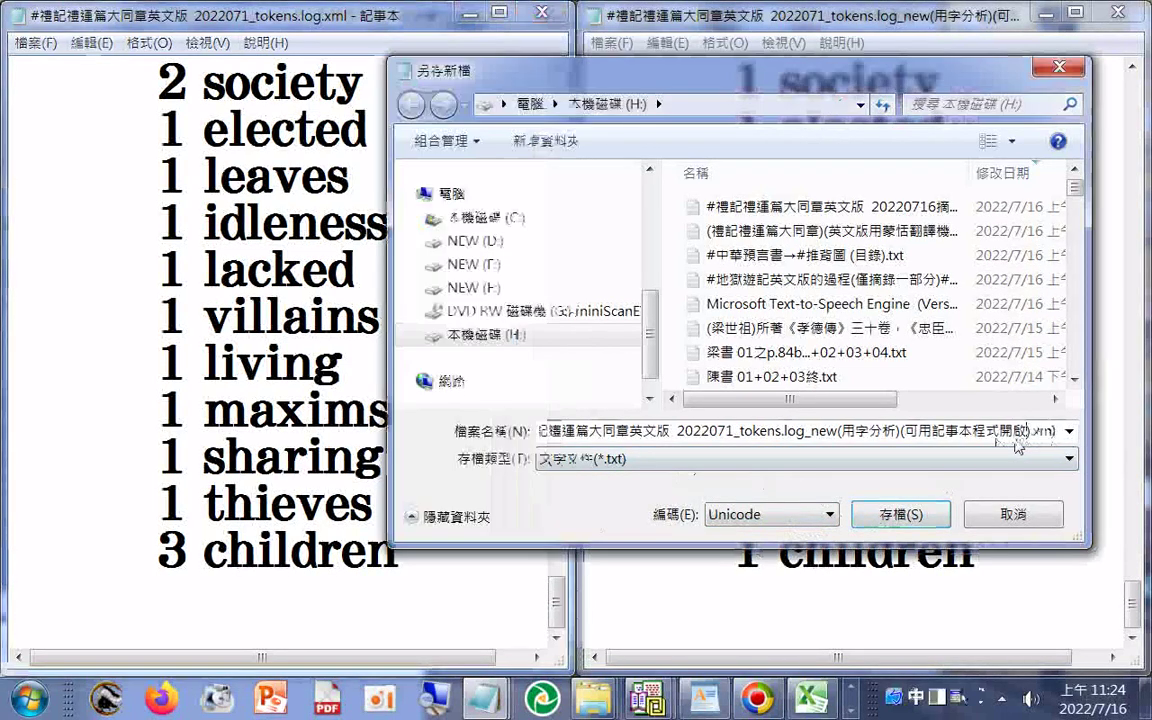
double_click(1040, 431)
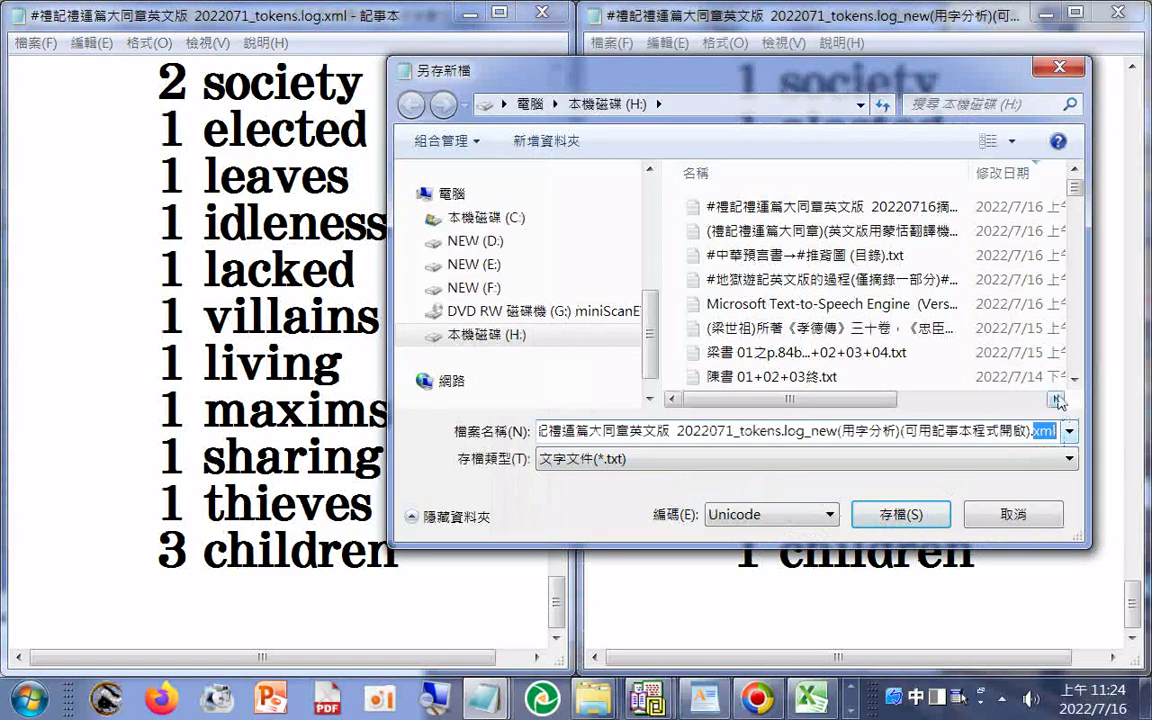
type("txt")
key("Return")
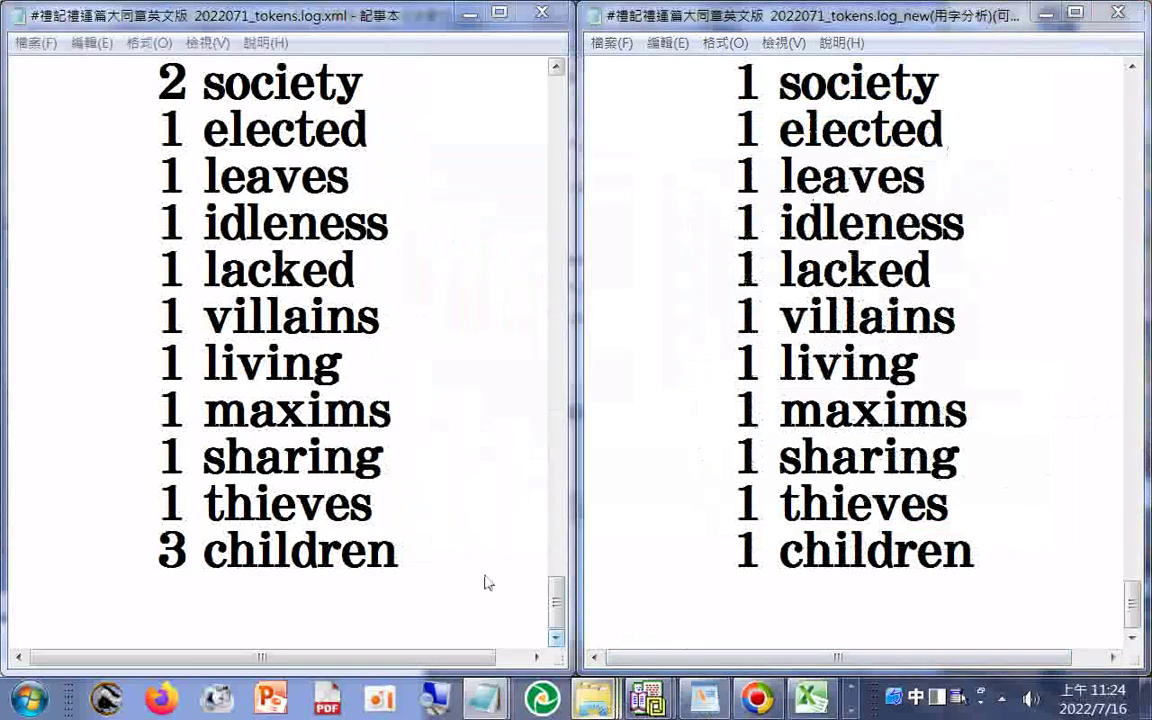
mouse_move(593, 697)
left_click(545, 530)
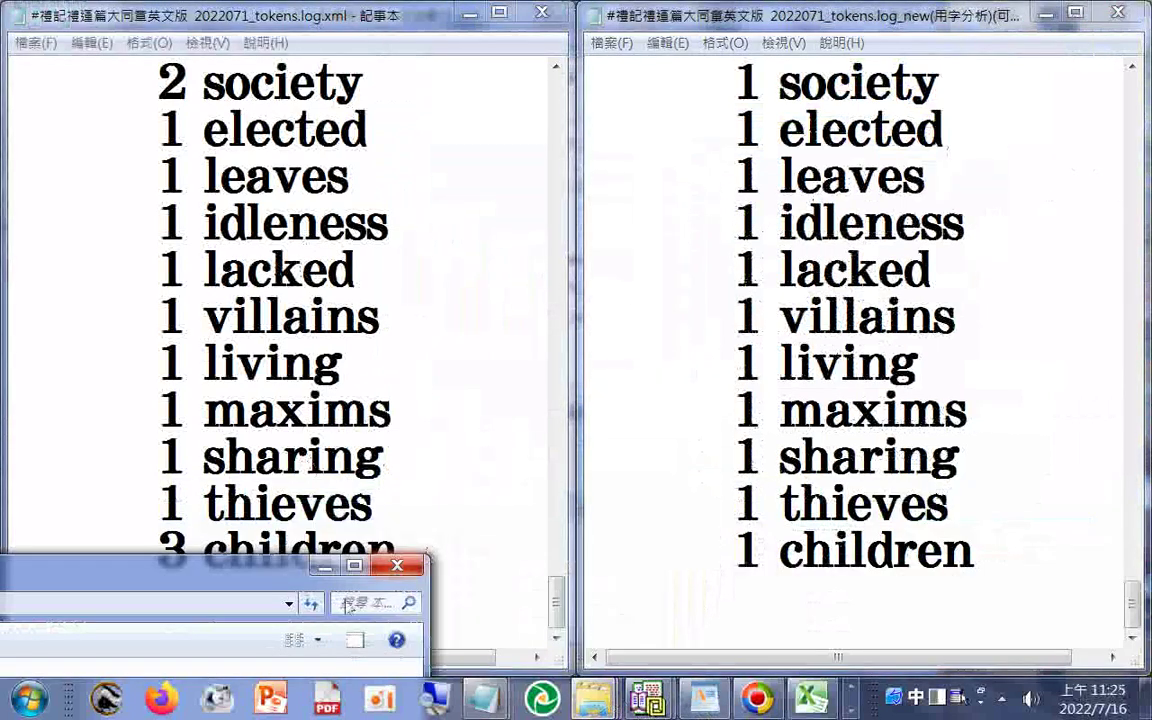
- Preview the saved token files and the build log on drive H in Explorer
left_click_drag(395, 578, 895, 77)
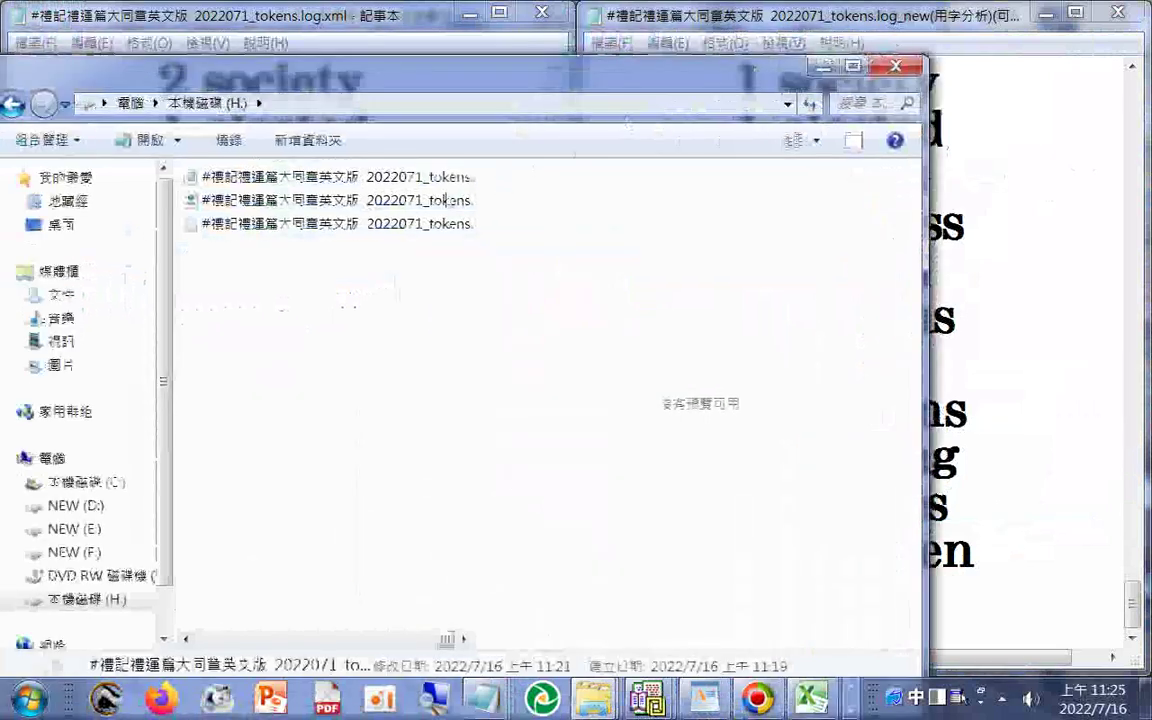
left_click(375, 223)
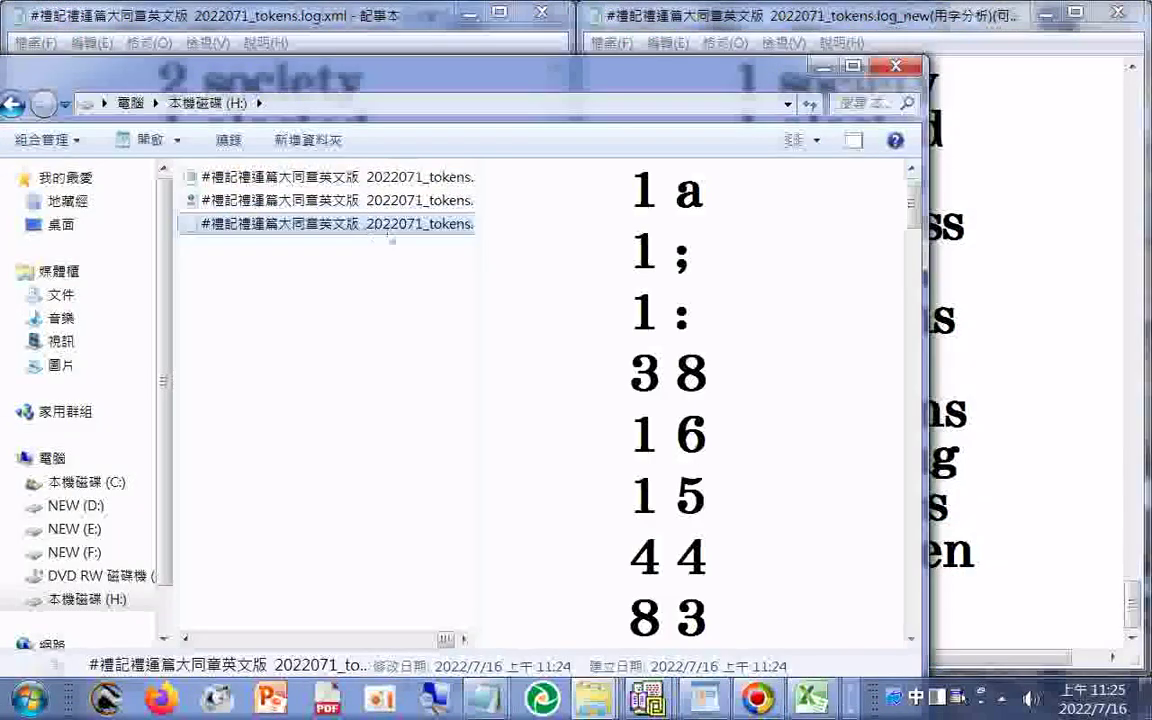
left_click(322, 203)
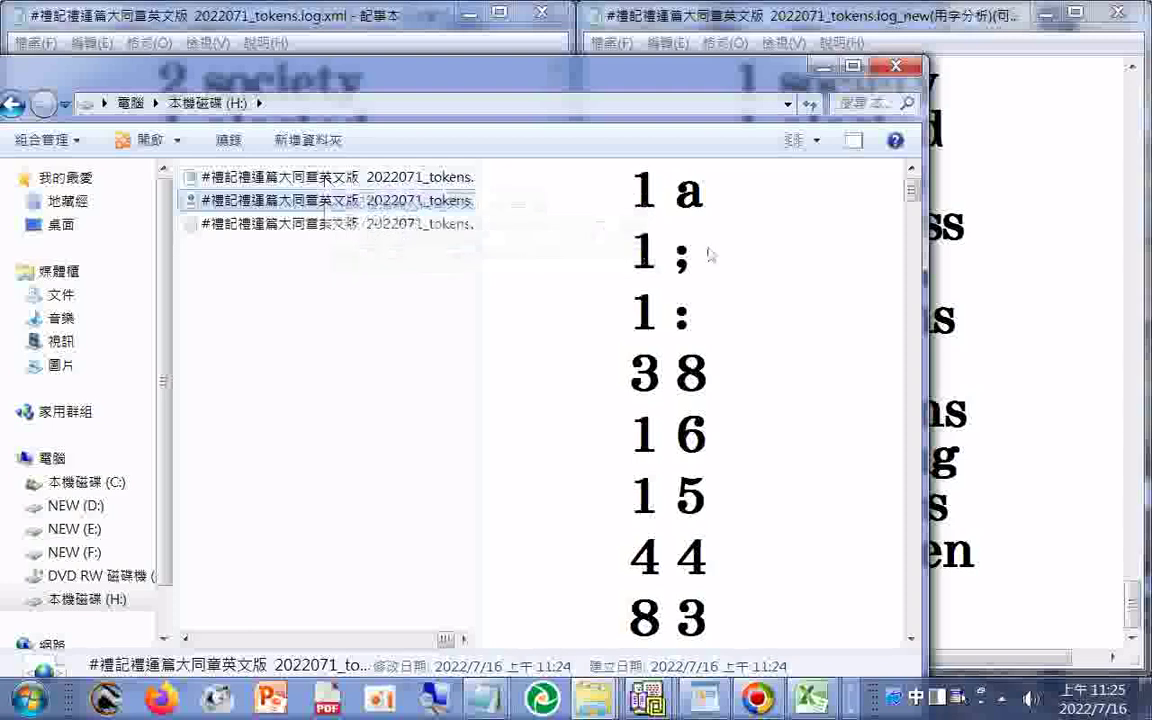
left_click(913, 318)
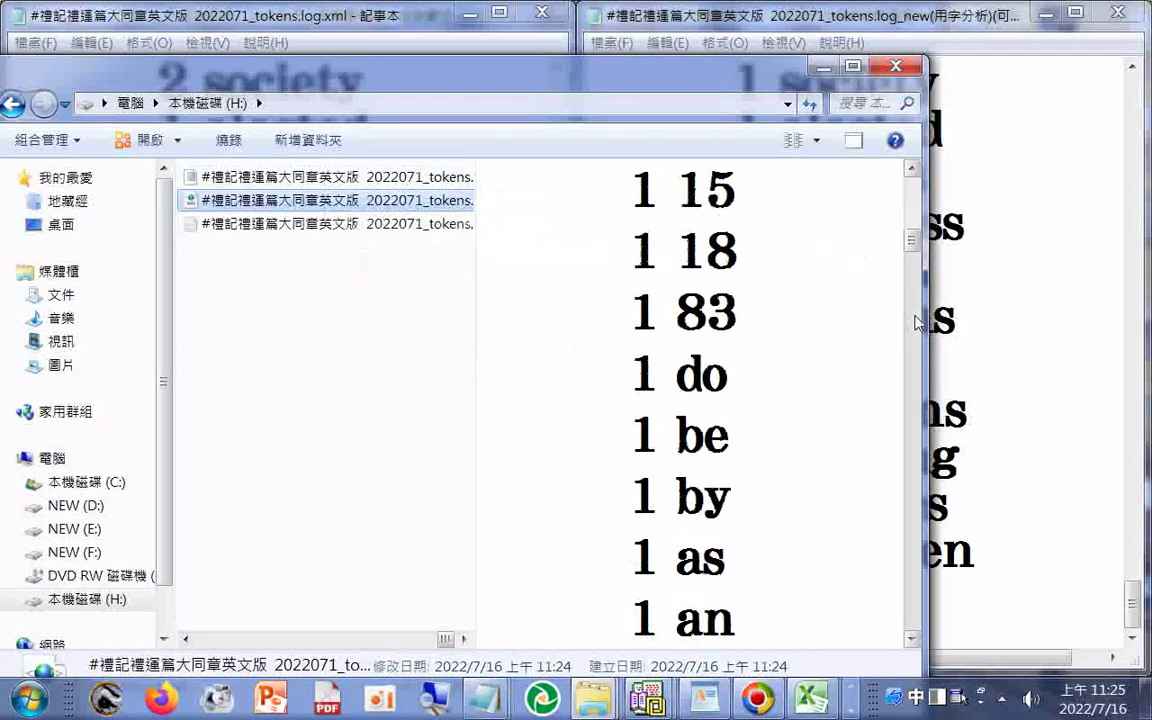
left_click_drag(913, 318, 913, 444)
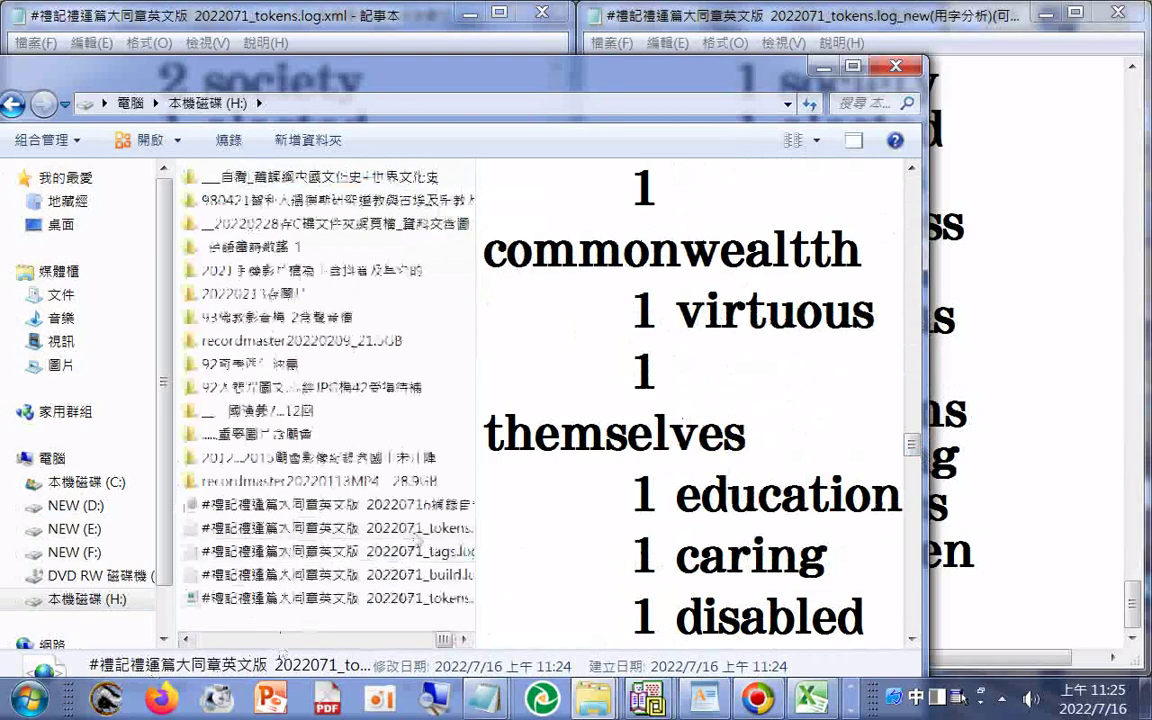
left_click(418, 534)
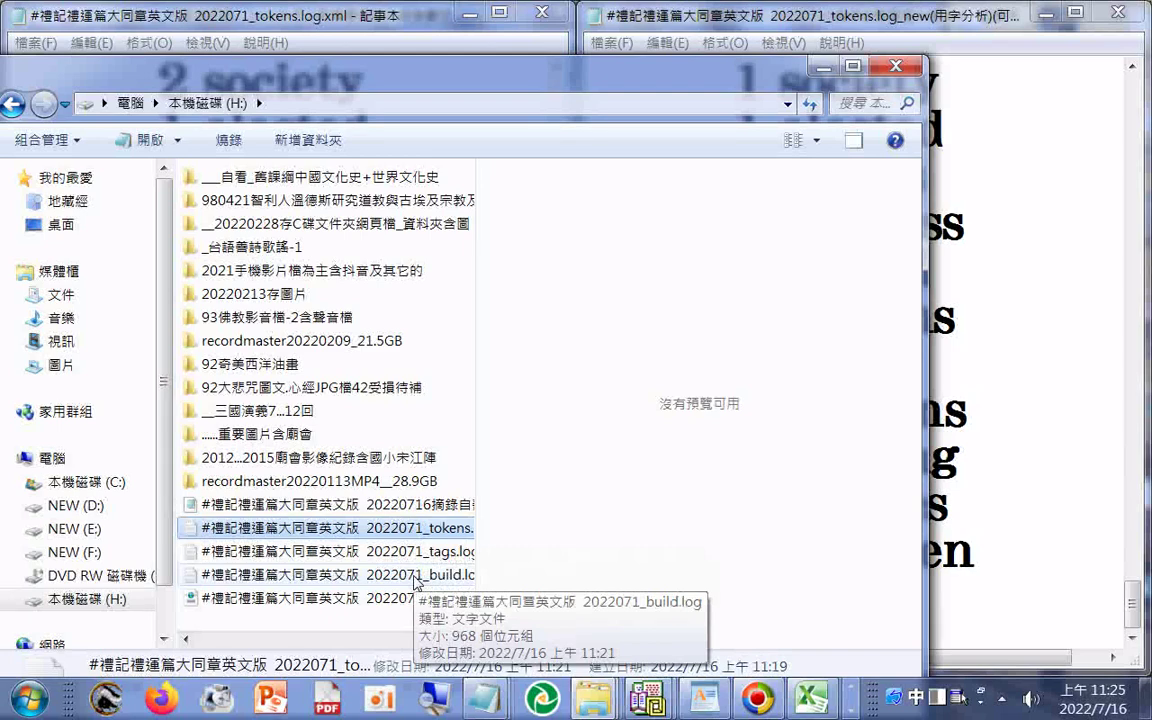
left_click(417, 575)
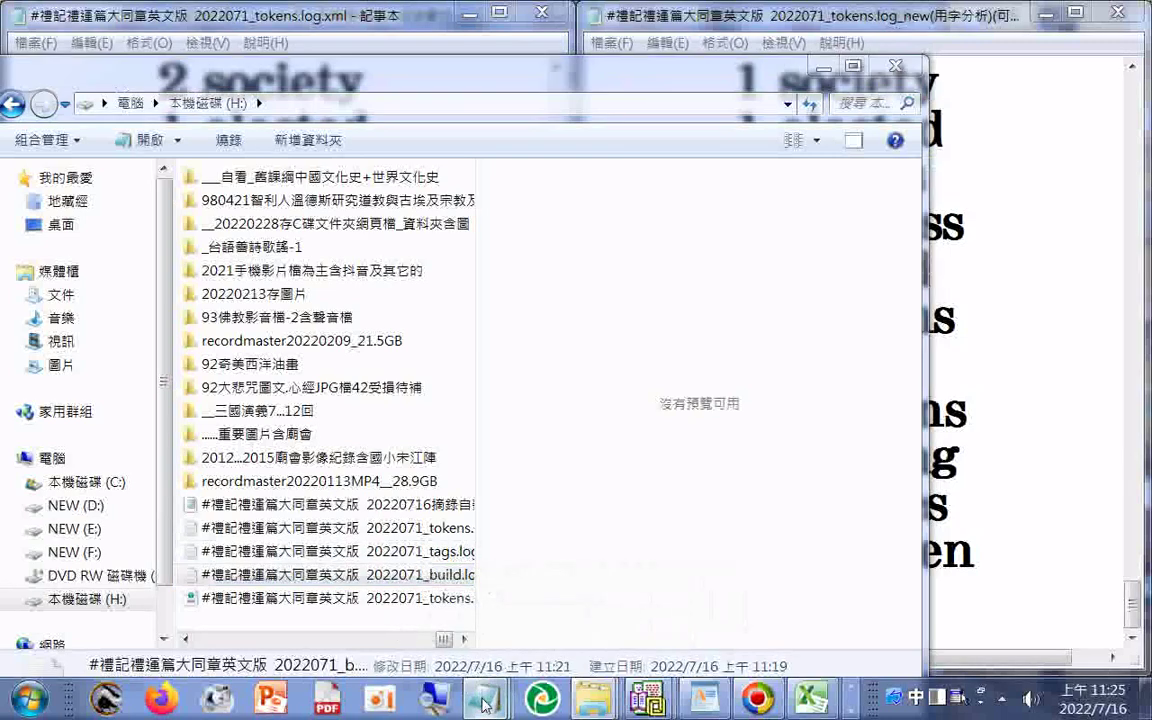
- Return to the left Notepad word list and start saving it under another name
mouse_move(482, 690)
left_click(465, 508)
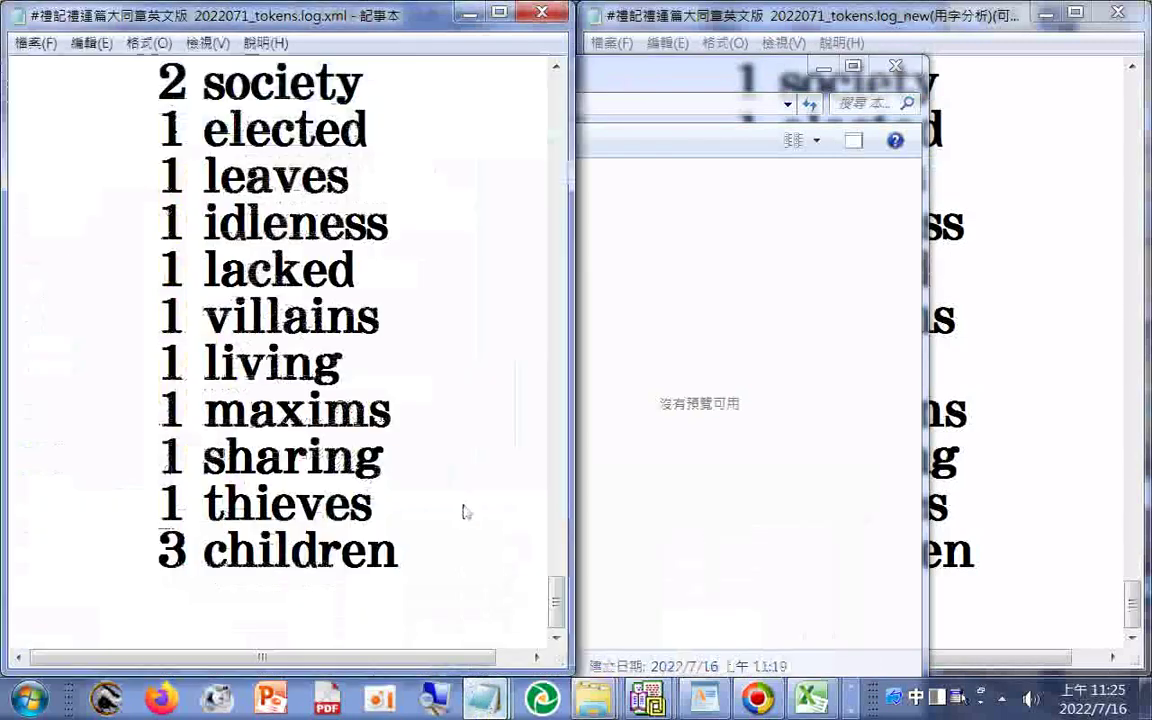
left_click(36, 43)
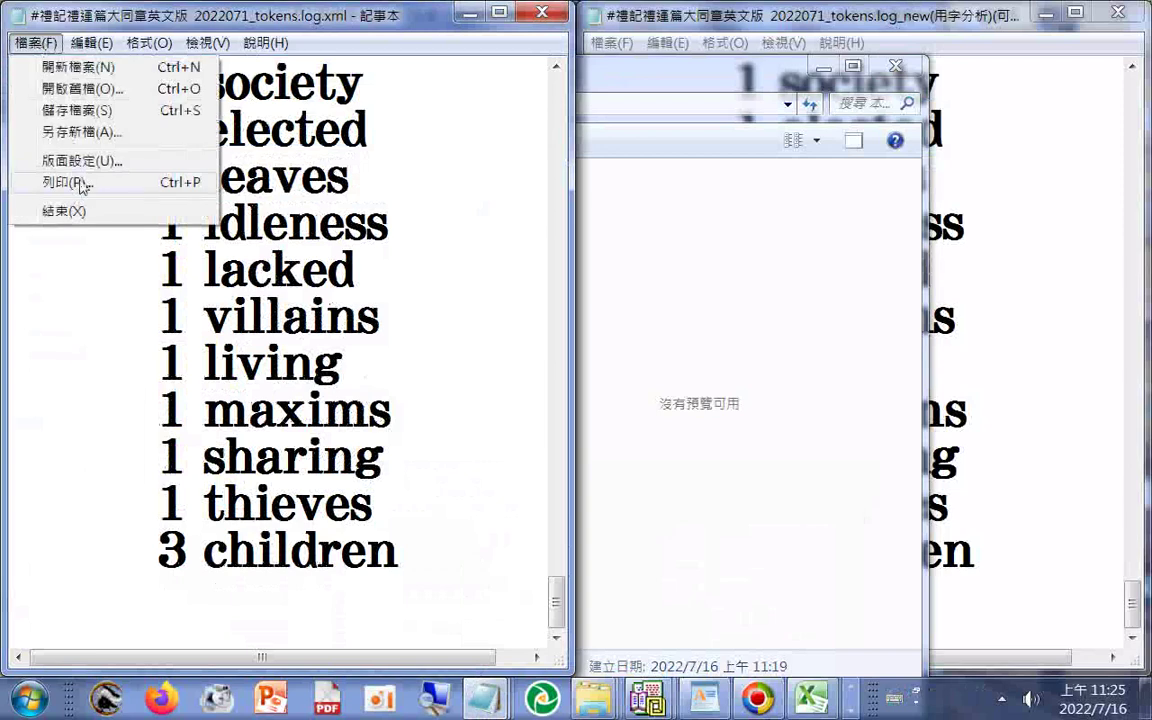
left_click(57, 132)
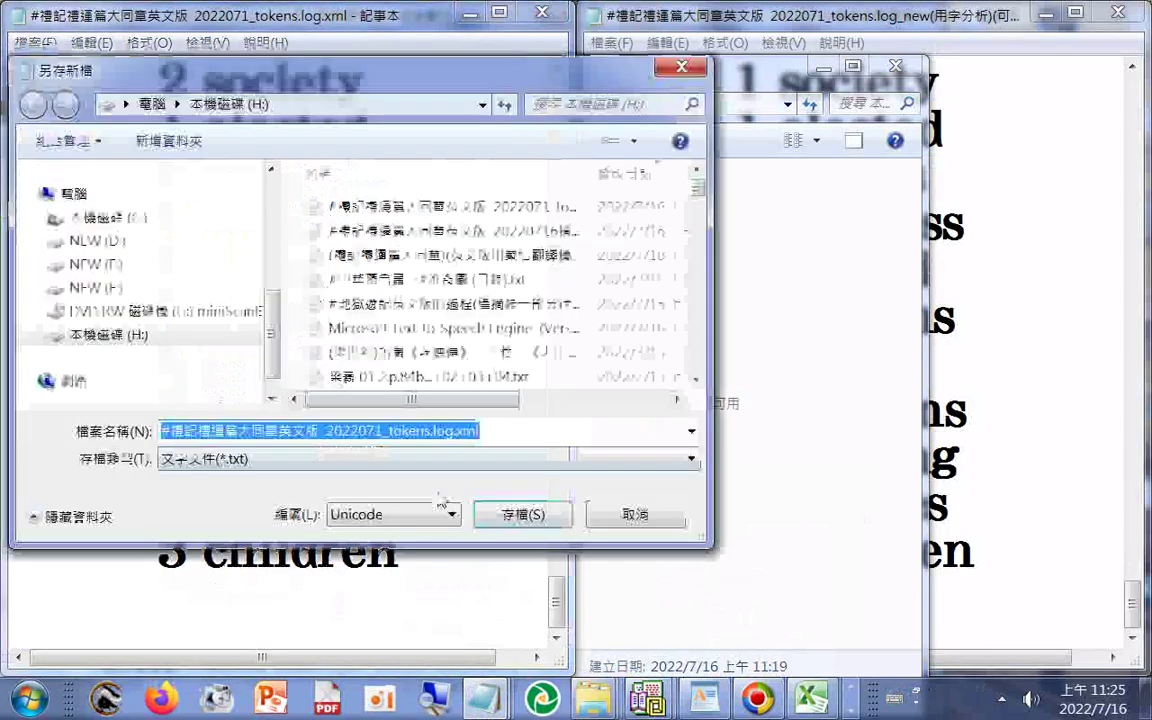
- Save the list as All Files (*.*), overwriting the existing 2022071_tokens.log.xml
left_click(293, 460)
left_click(238, 497)
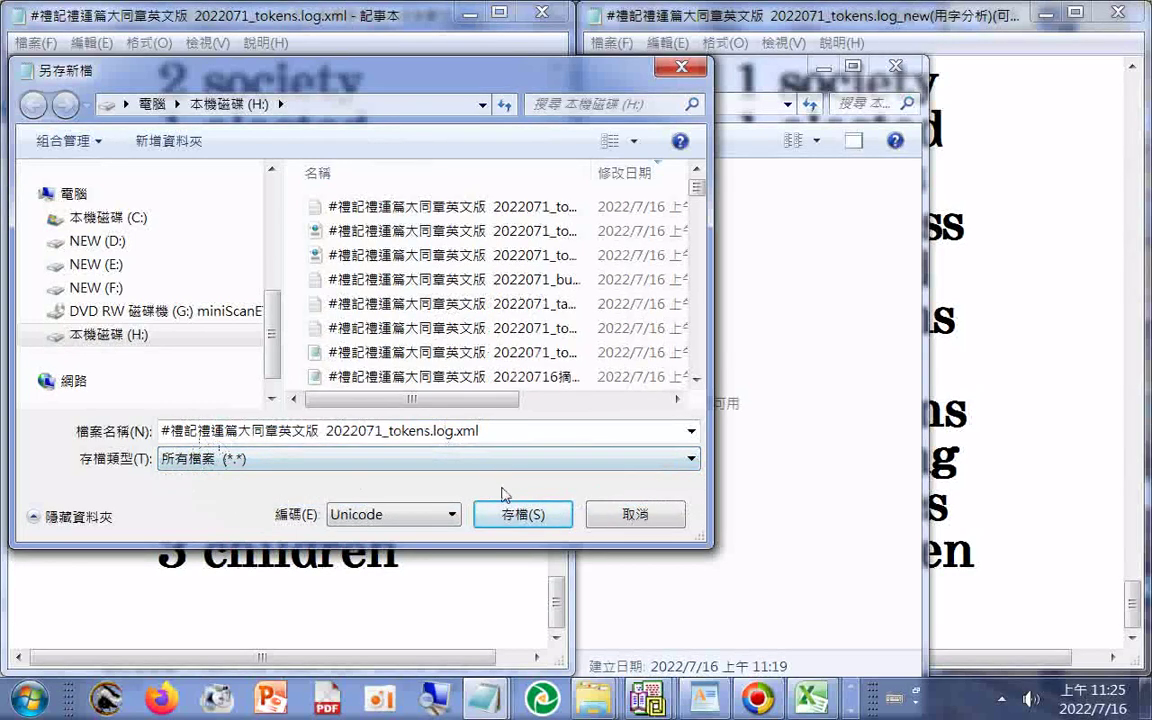
left_click(521, 514)
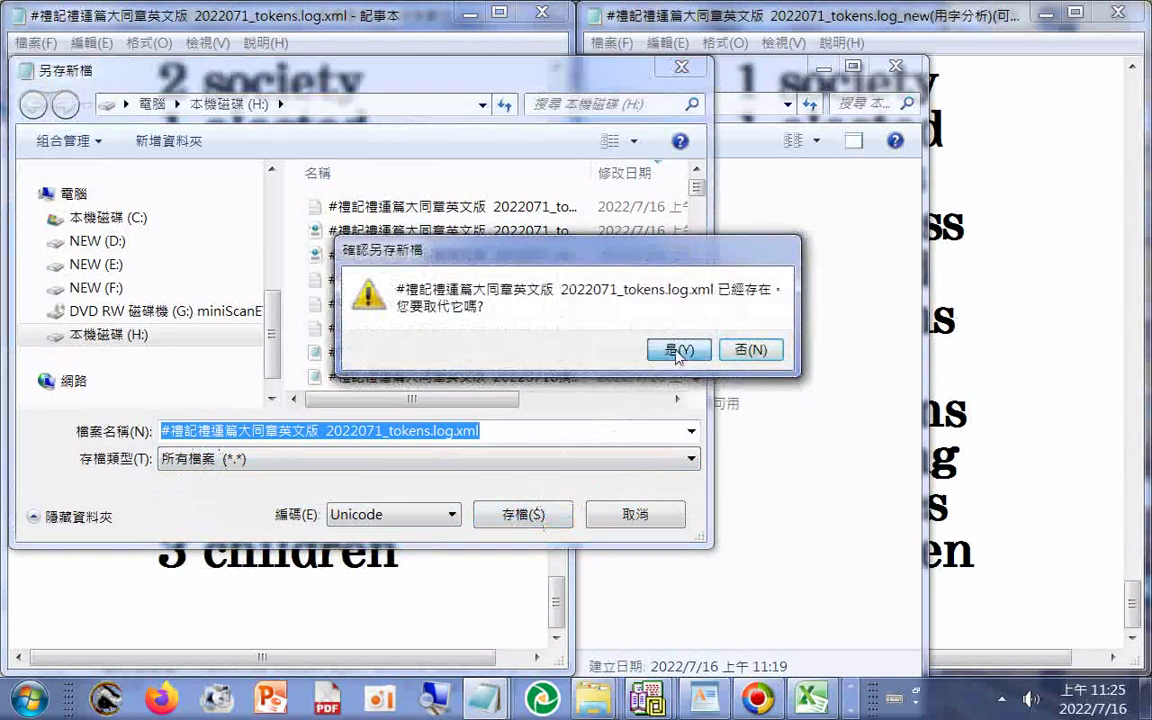
left_click(679, 350)
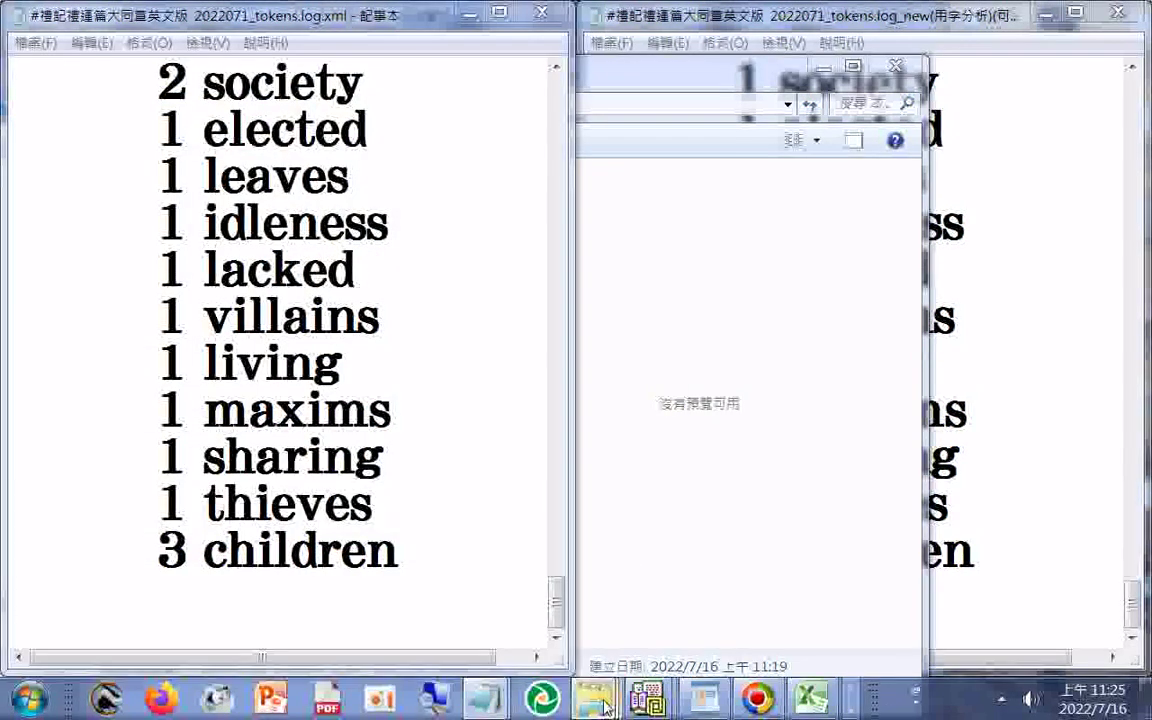
left_click(593, 698)
- Compare the first, last and second tokens files' word lists in the preview pane, then shift the window left
left_click(580, 560)
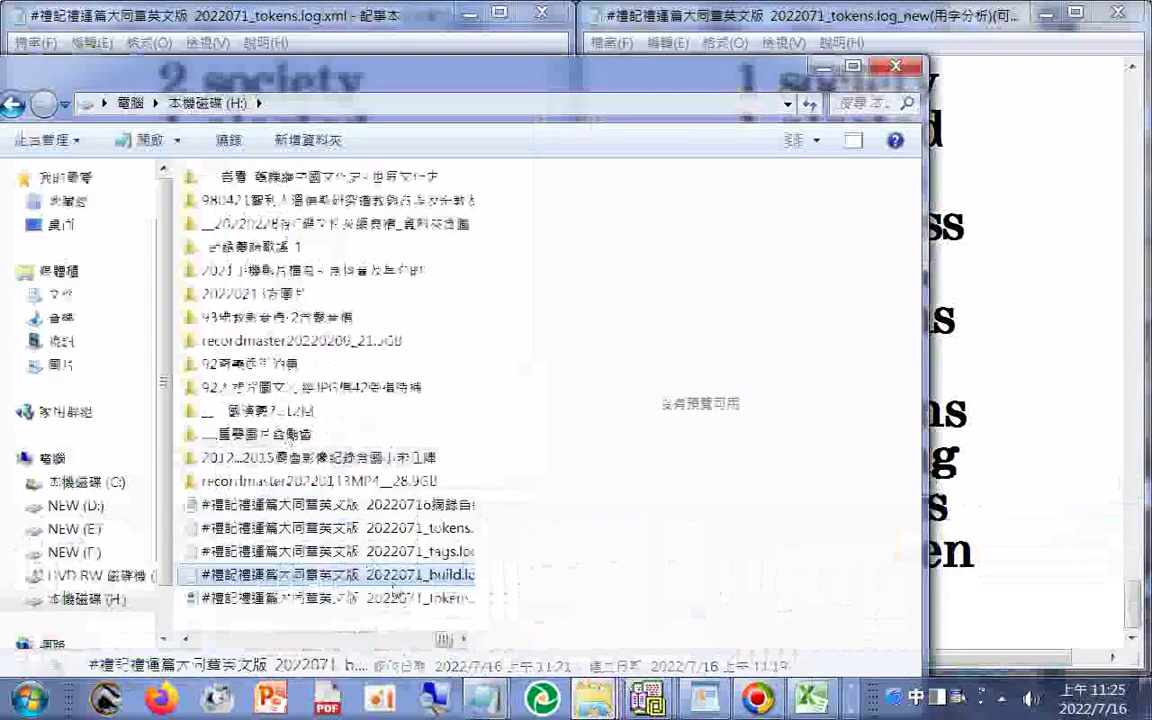
left_click(403, 530)
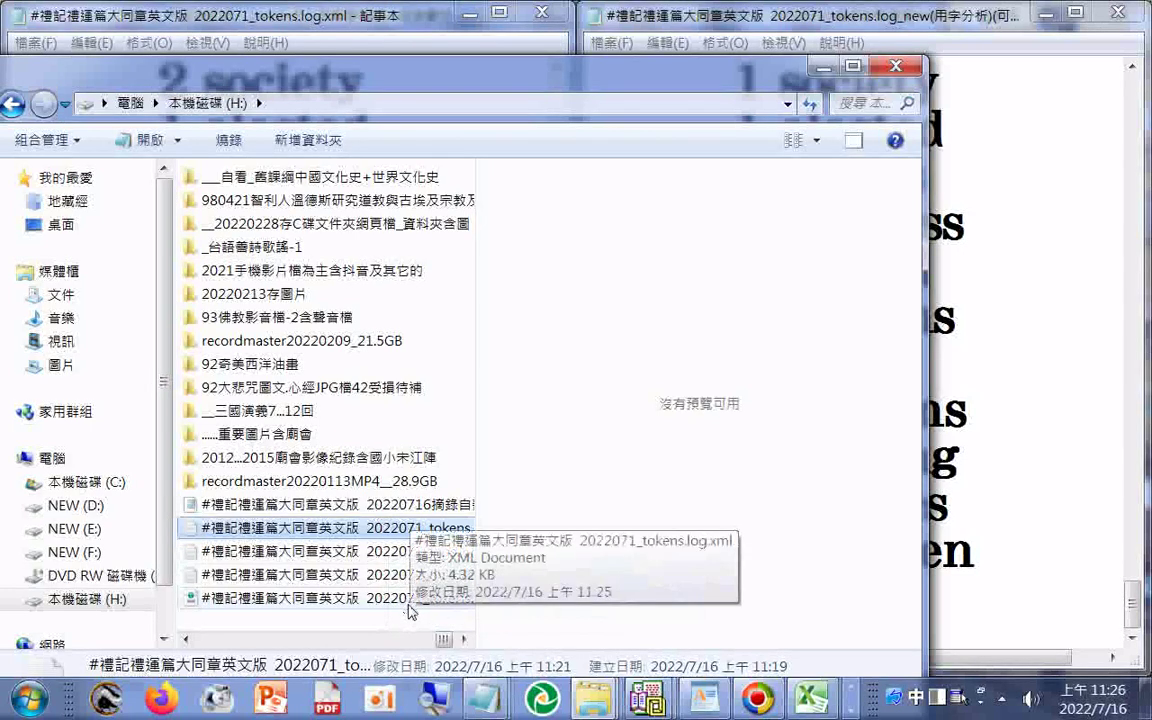
left_click(408, 600)
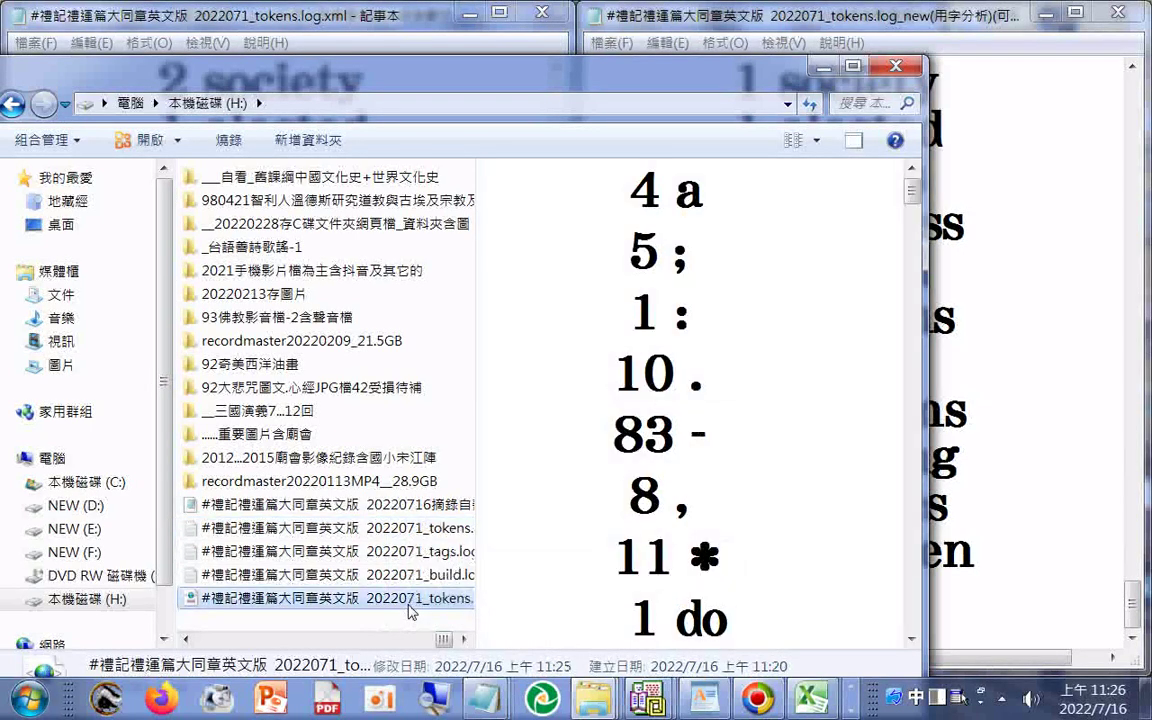
scroll(818, 360, "down", 5)
scroll(818, 360, "down", 5)
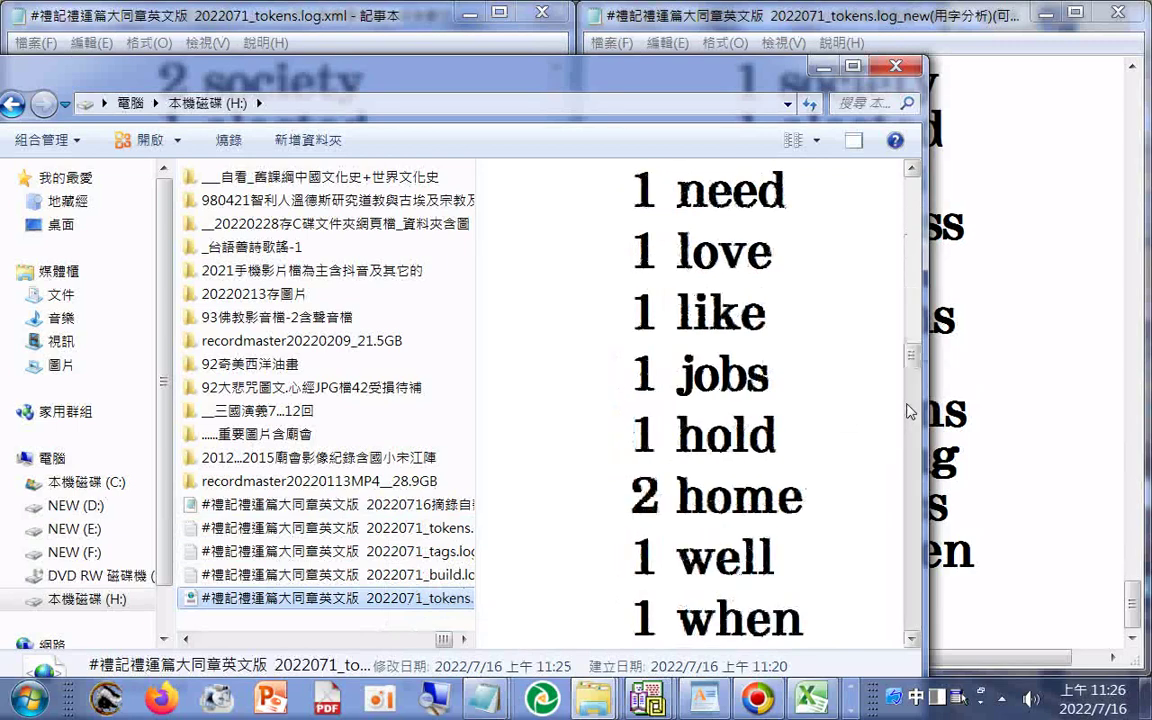
scroll(818, 360, "down", 5)
left_click_drag(911, 382, 905, 660)
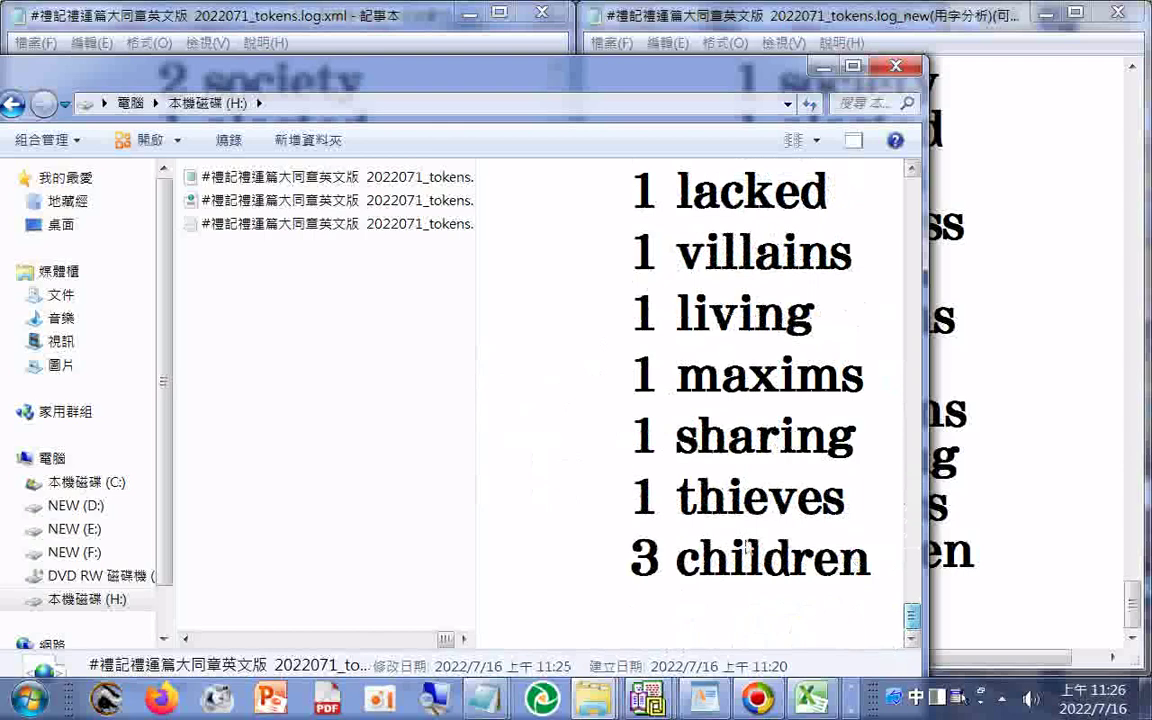
left_click(365, 198)
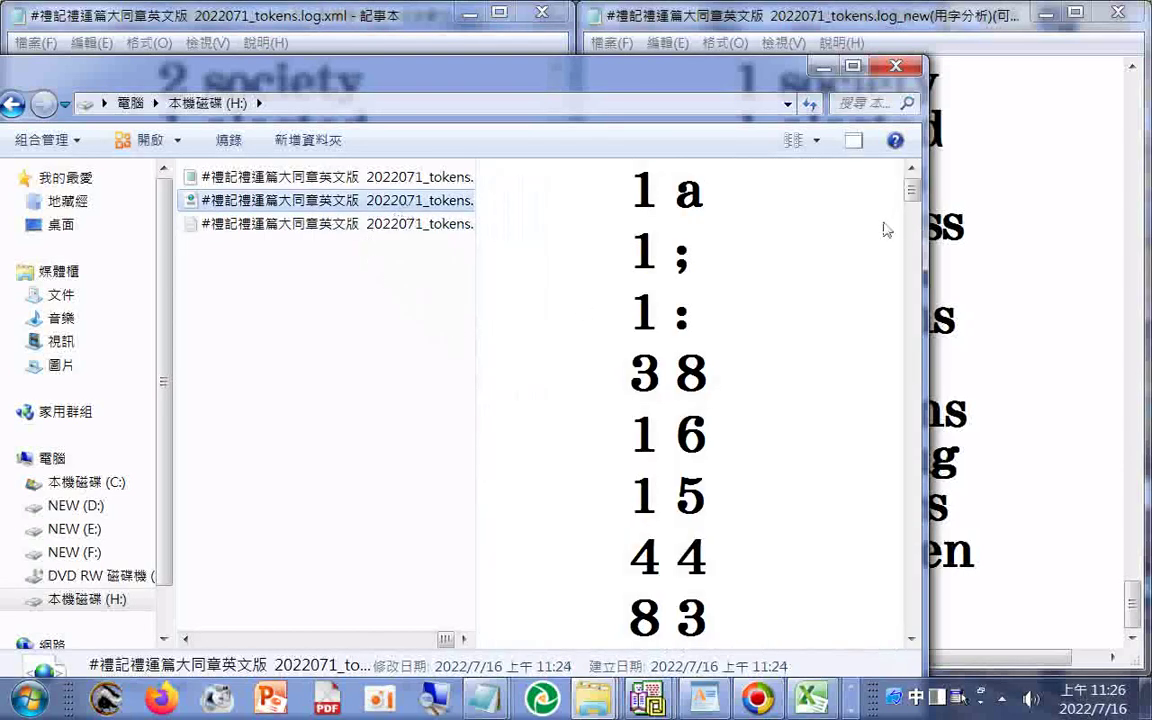
left_click_drag(910, 192, 930, 634)
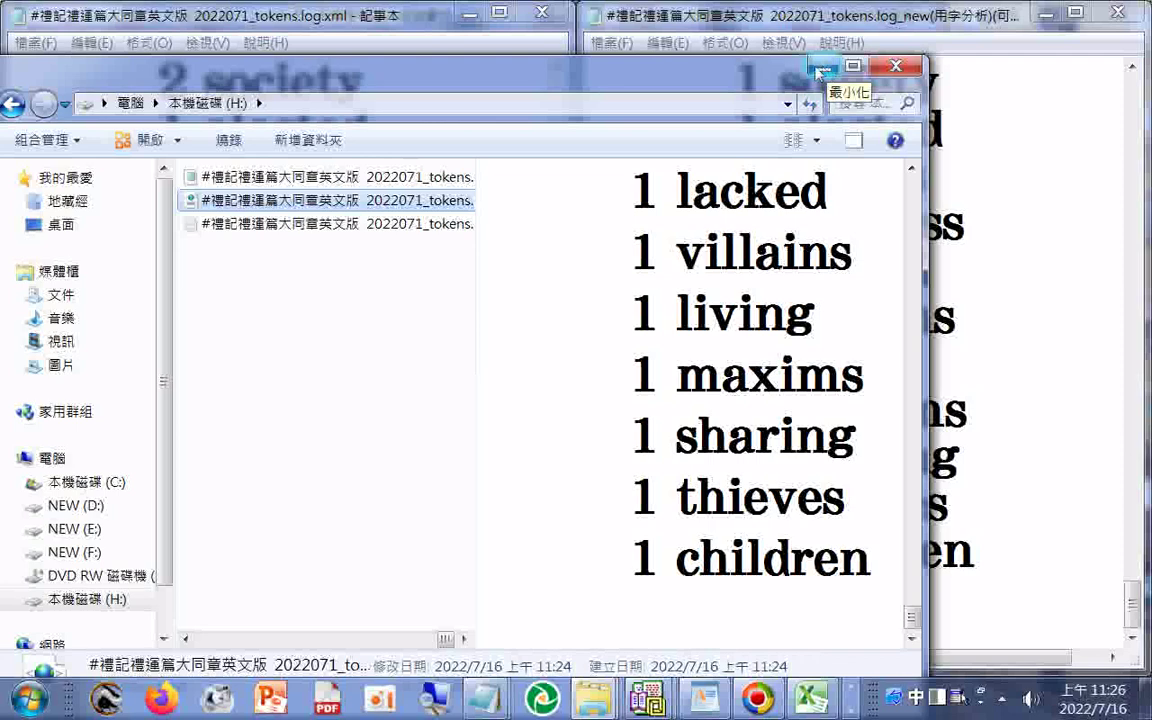
left_click_drag(661, 64, 463, 31)
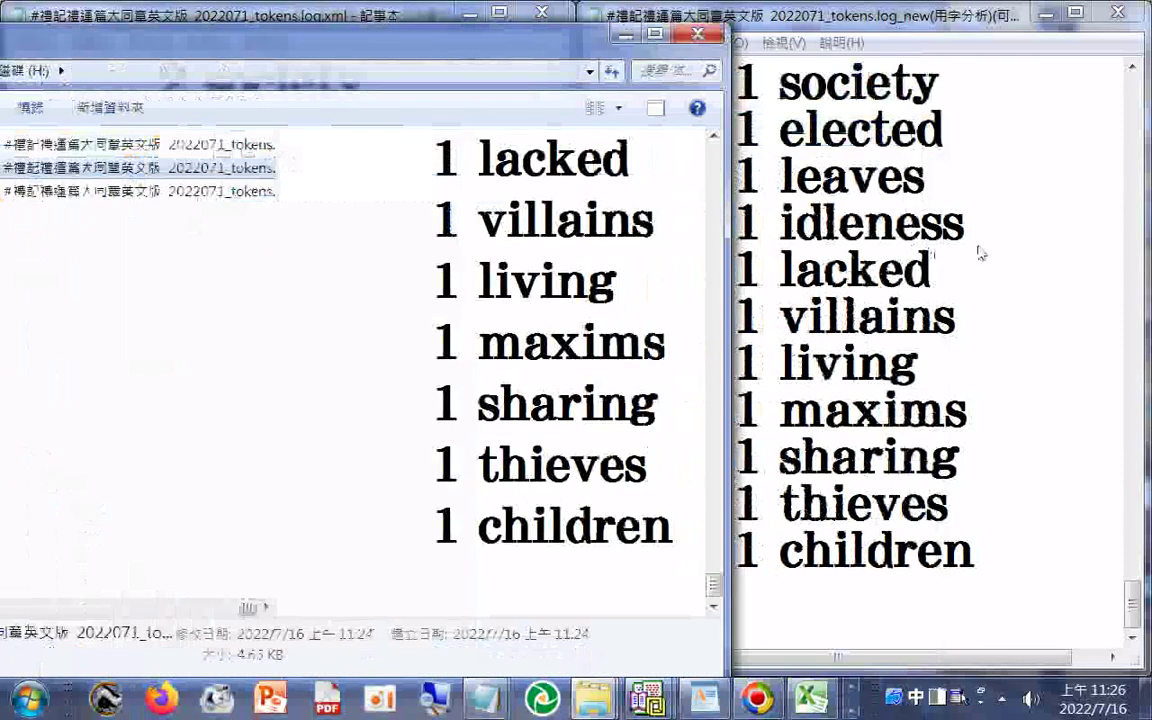
- Copy the entire word list from the right-hand Notepad window
left_click(980, 253)
right_click(791, 372)
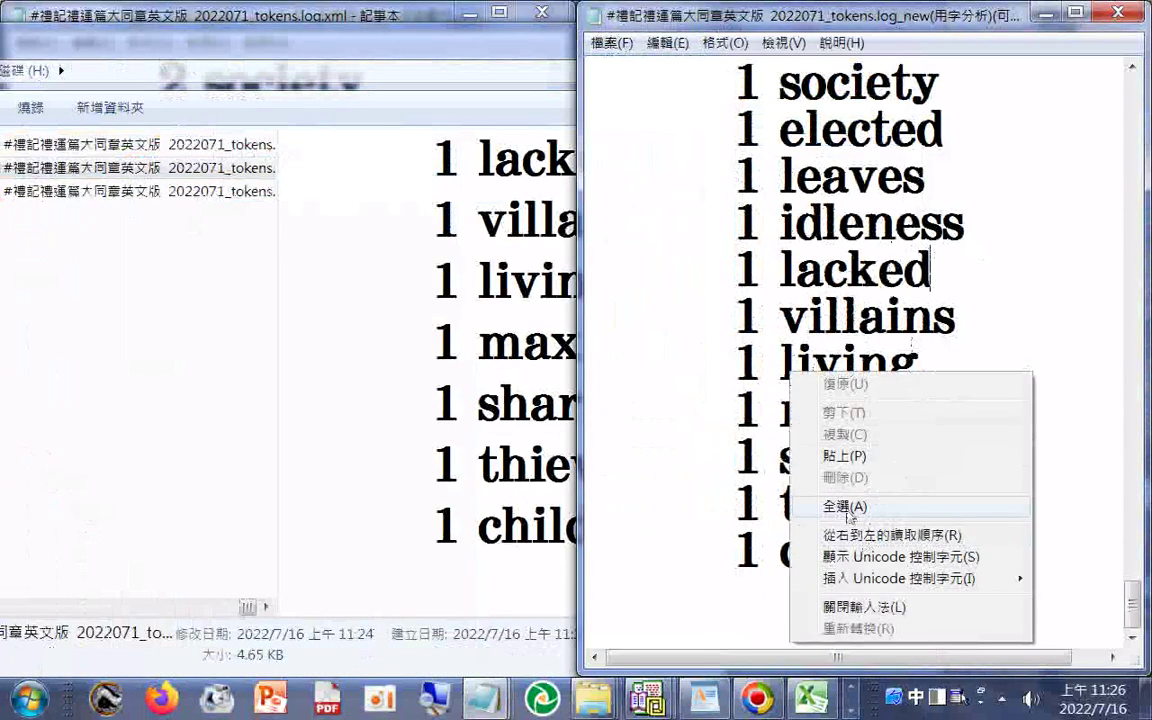
left_click(848, 512)
right_click(790, 271)
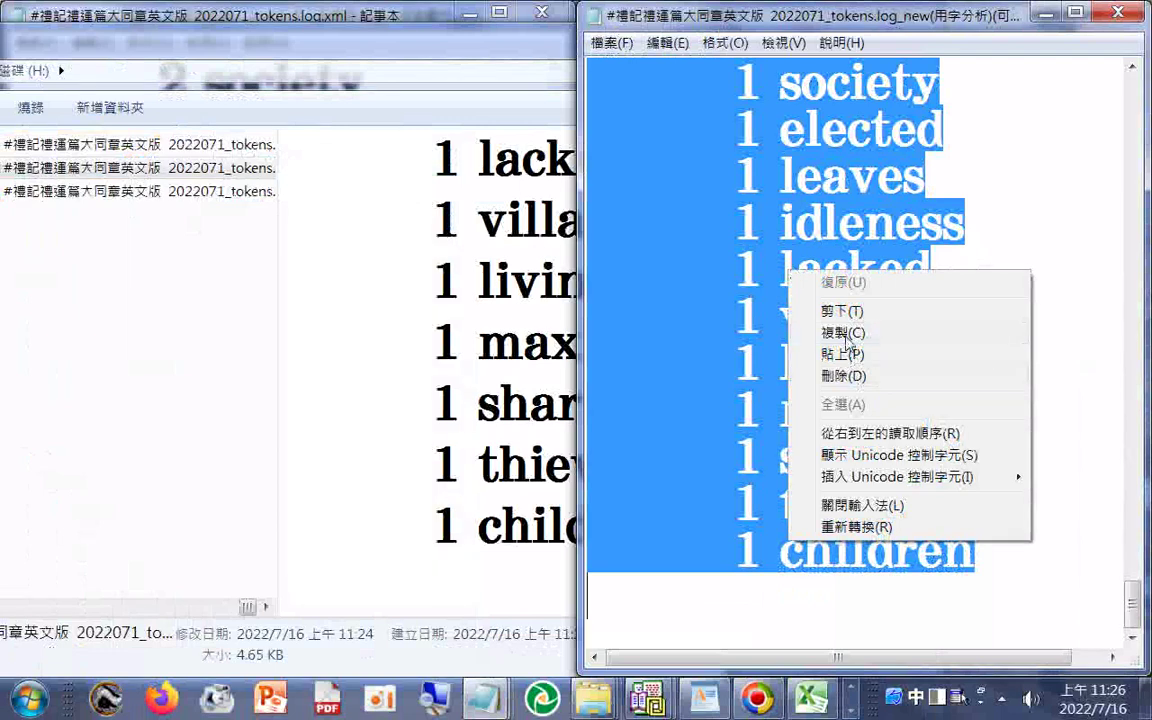
left_click(847, 339)
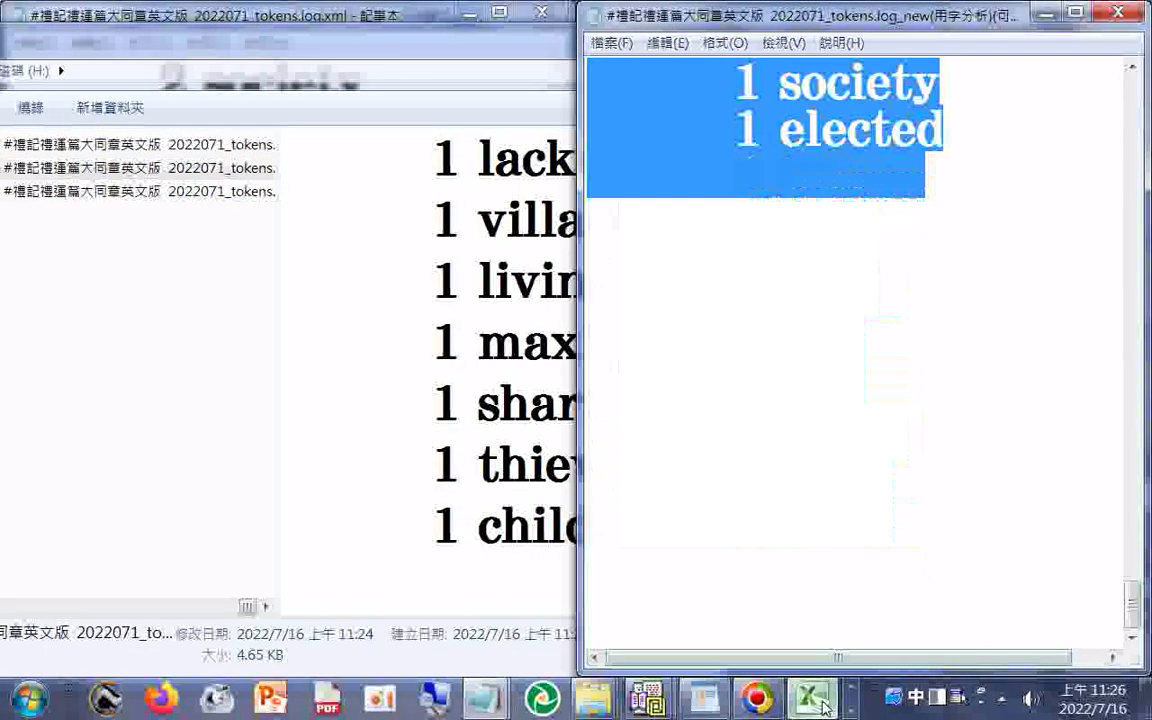
- Paste the list into cell A1 of the maximized sheet 工作表3 in Excel
left_click(810, 697)
left_click(268, 636)
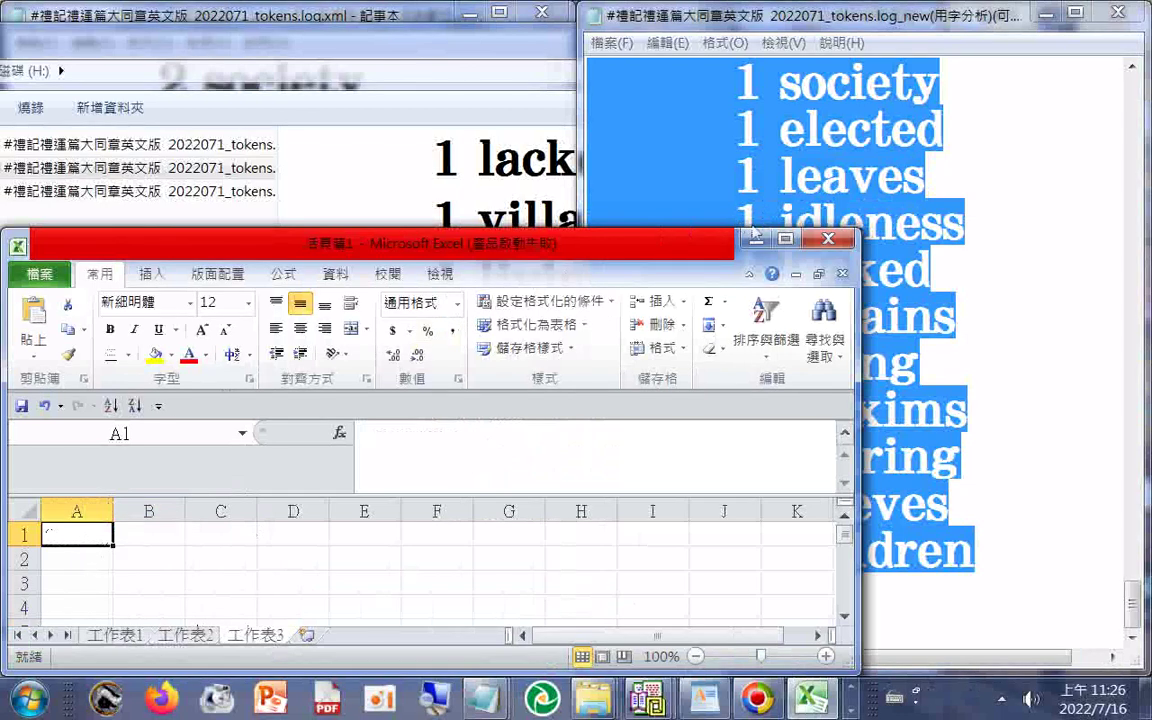
left_click(787, 241)
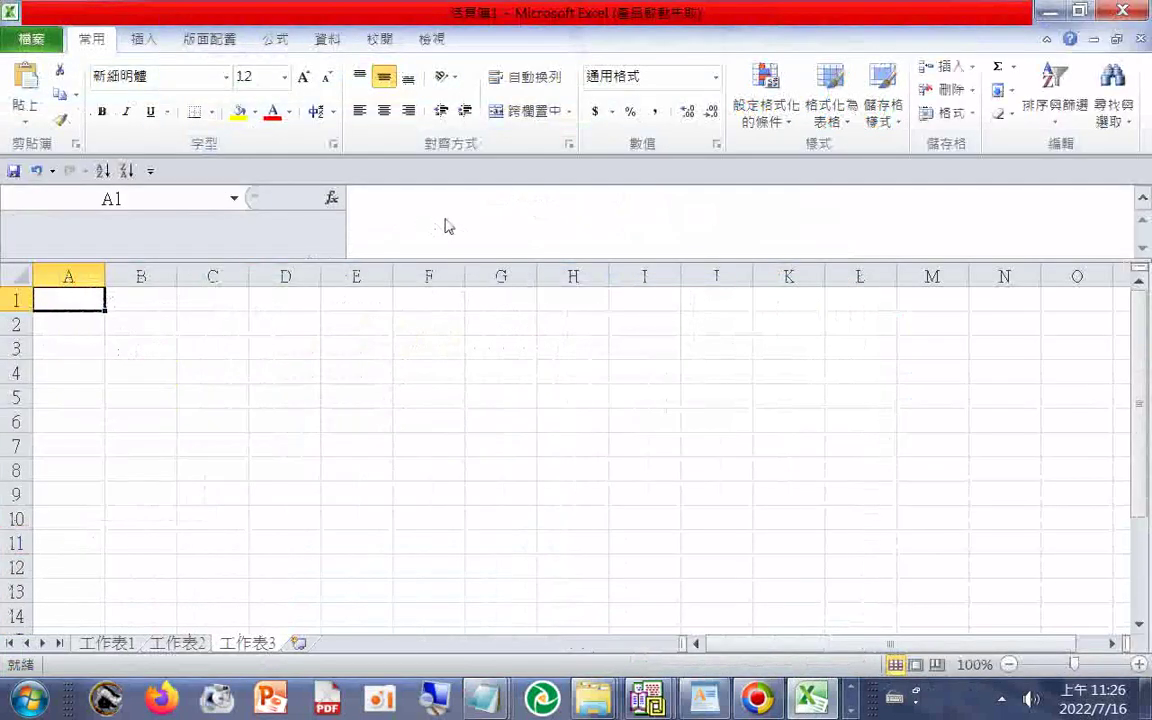
right_click(73, 304)
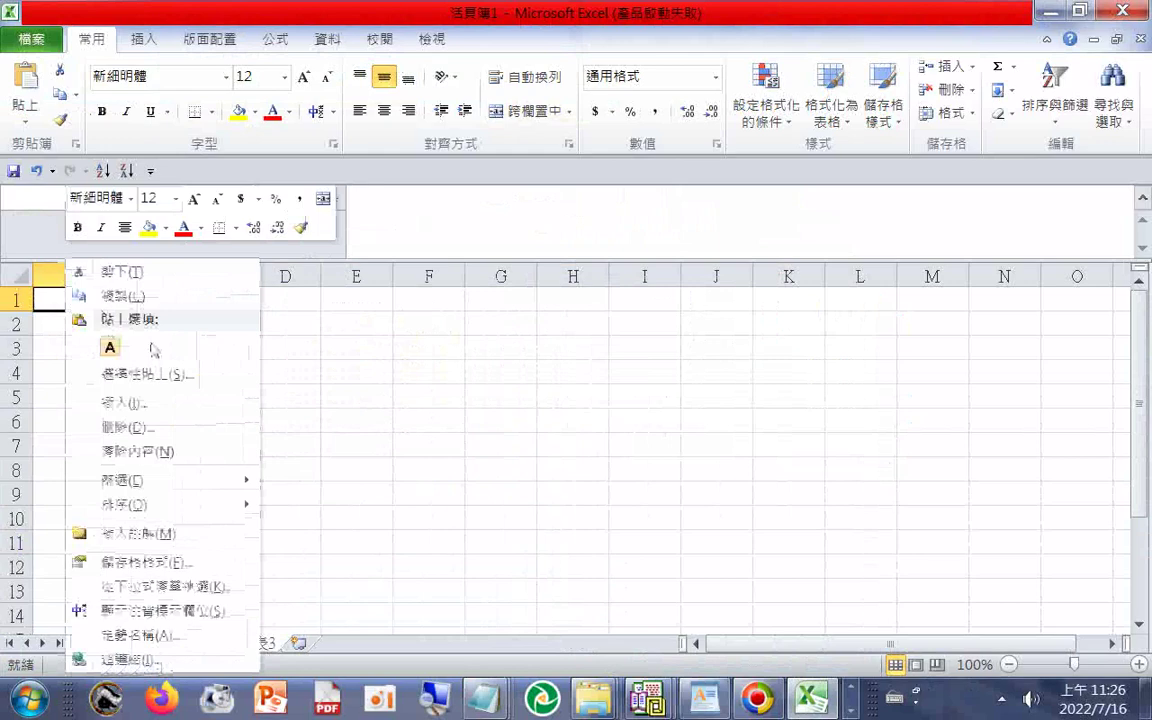
left_click(110, 352)
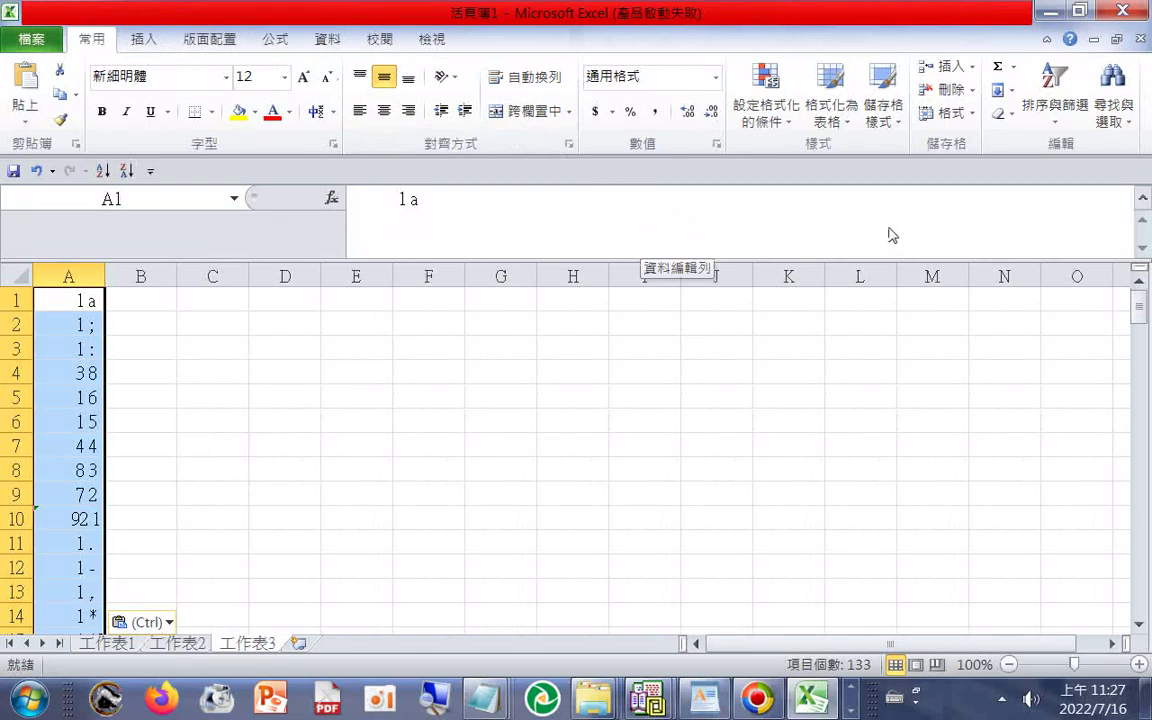
- Sort column A ascending, A to Z
left_click(1035, 85)
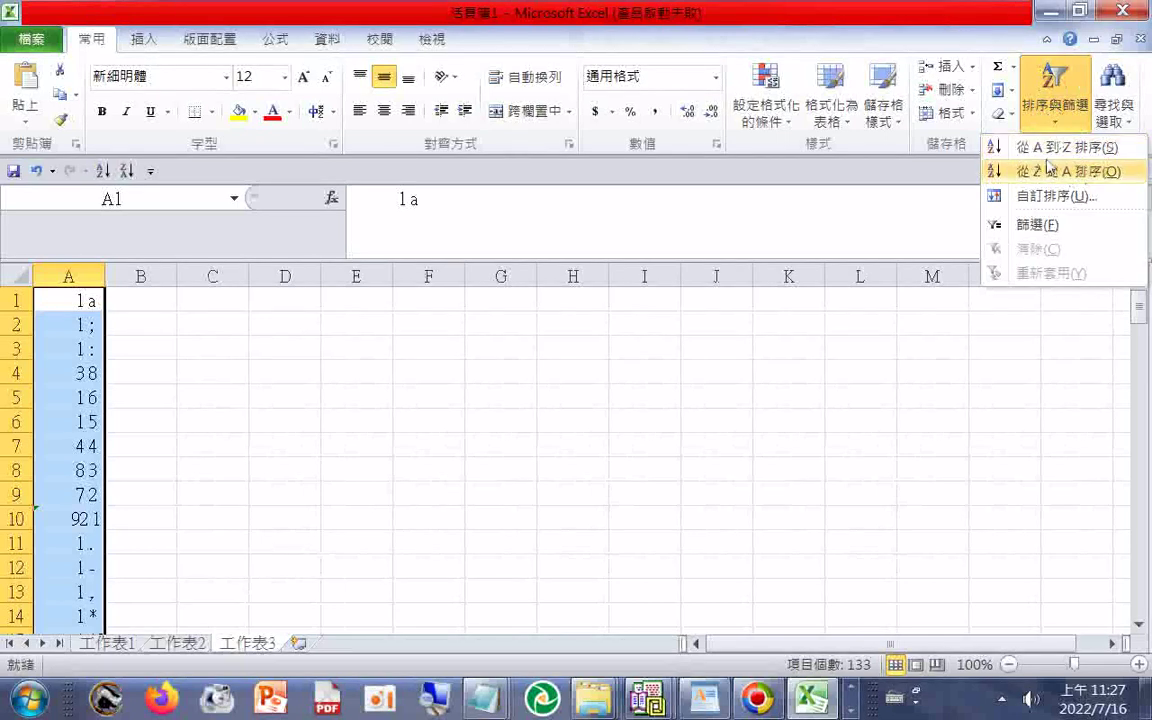
left_click(1051, 150)
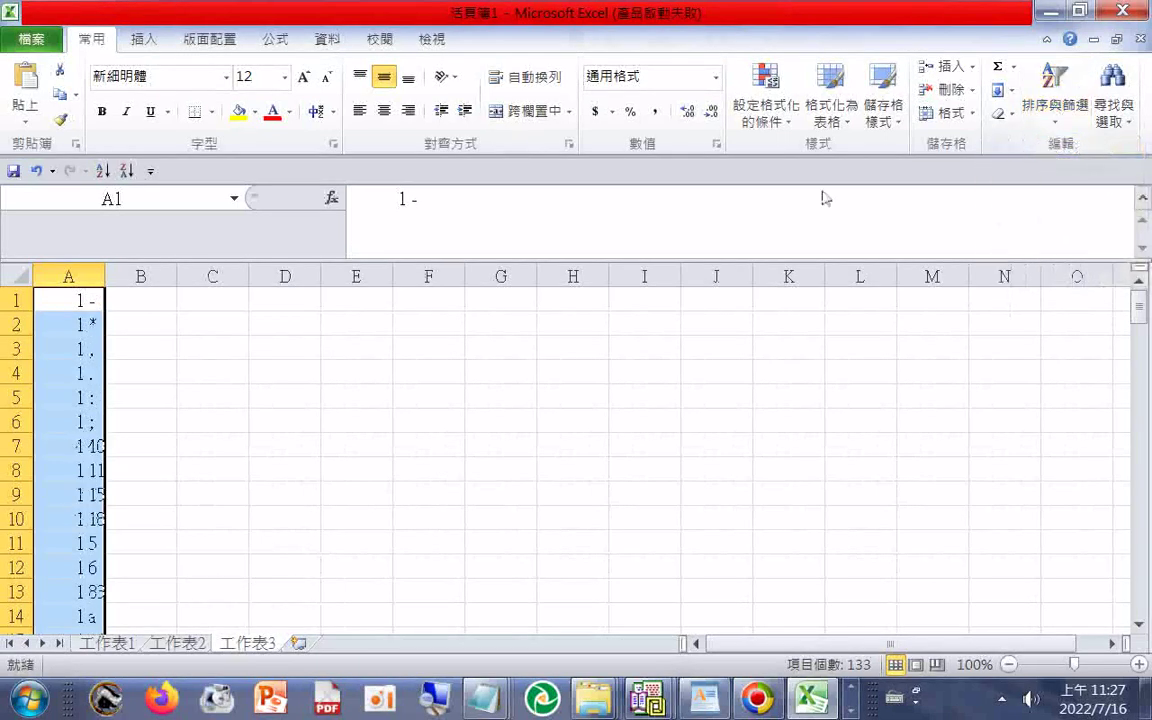
scroll(97, 366, "down", 2)
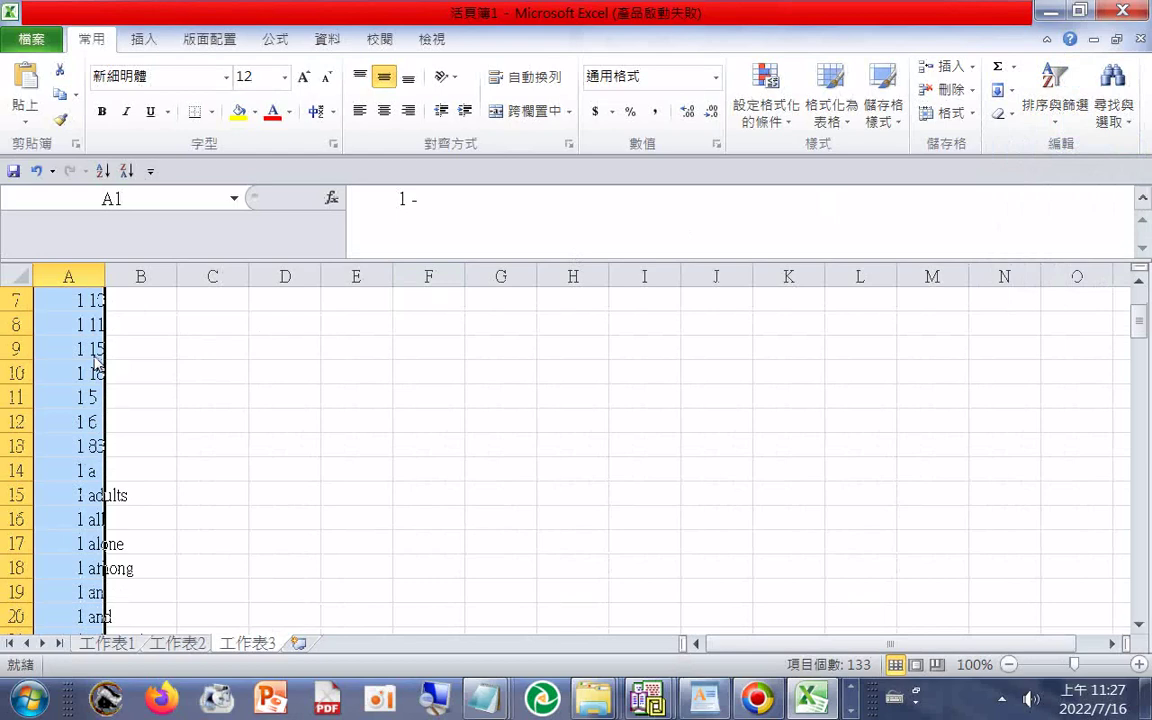
scroll(97, 362, "down", 2)
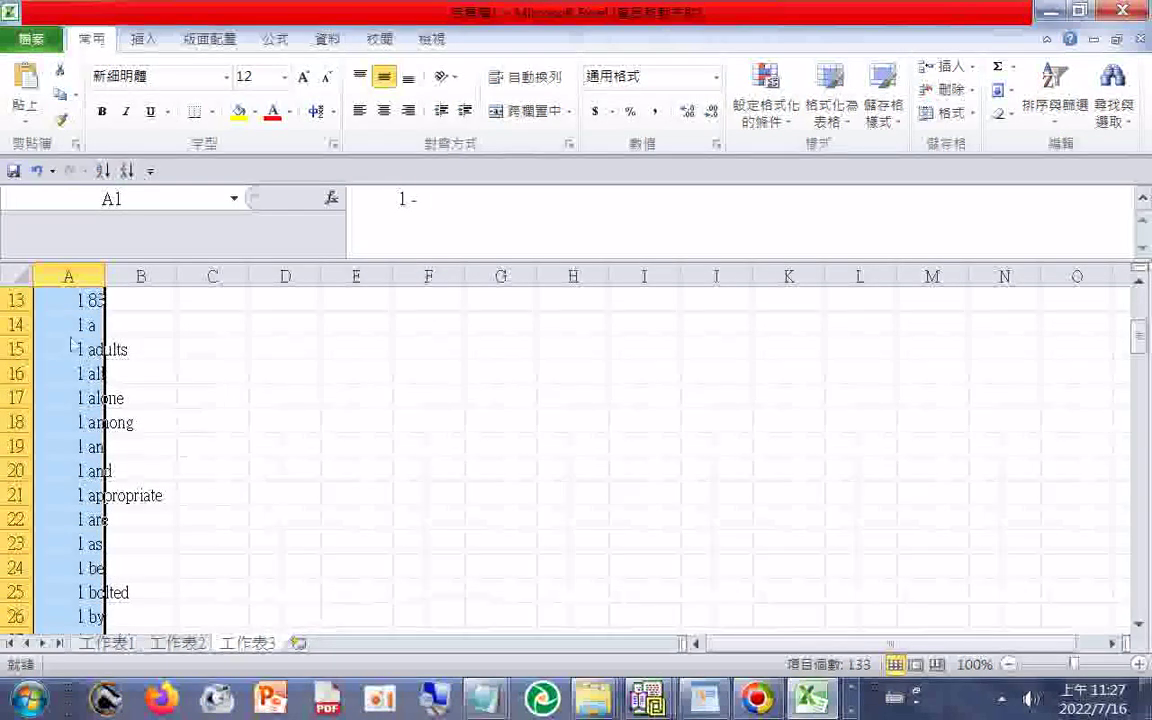
- Copy the sorted column and return to the original Notepad word list
right_click(72, 290)
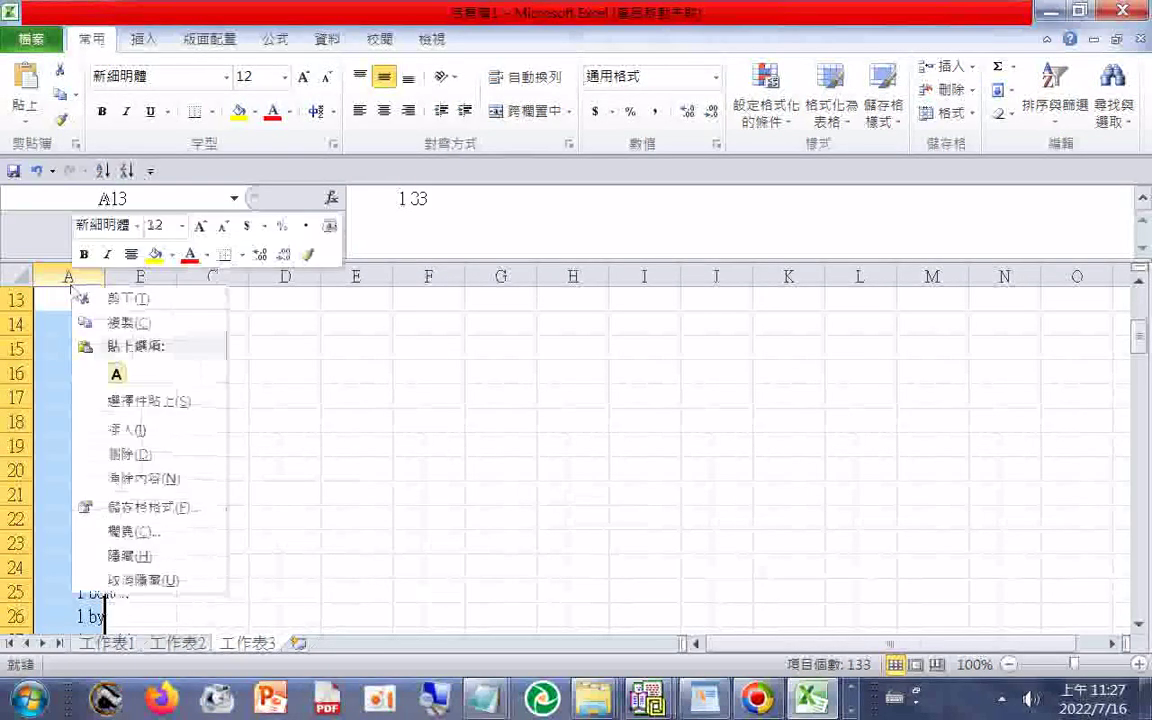
left_click(125, 323)
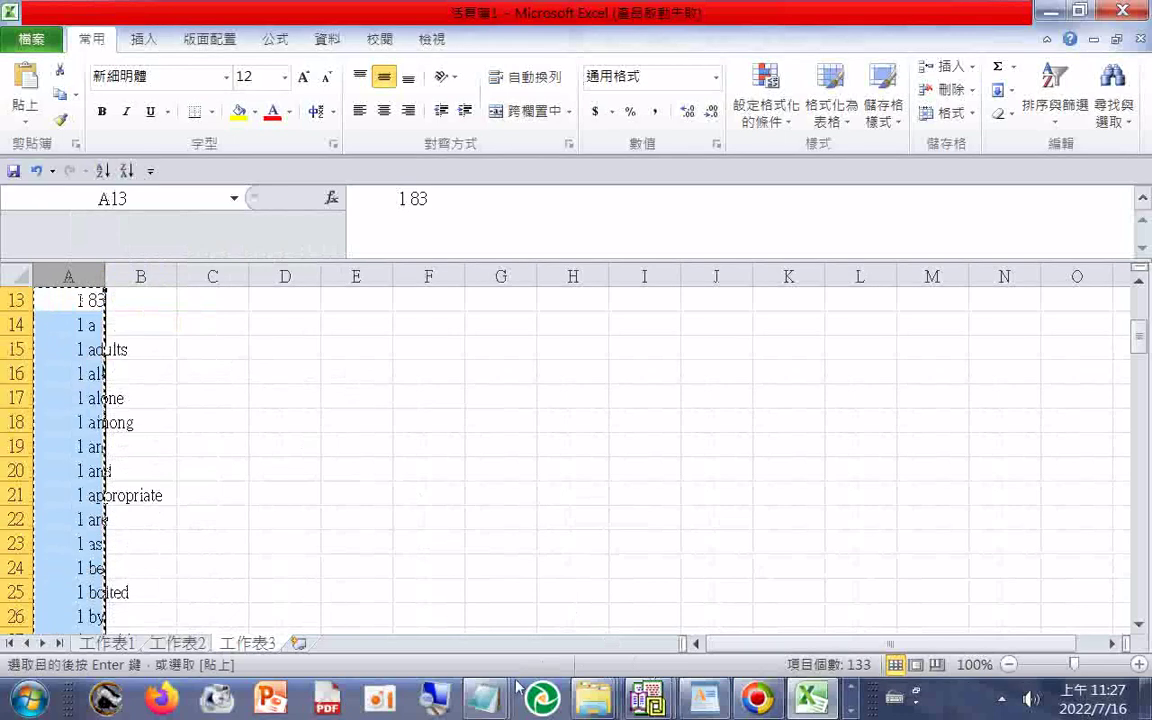
mouse_move(485, 708)
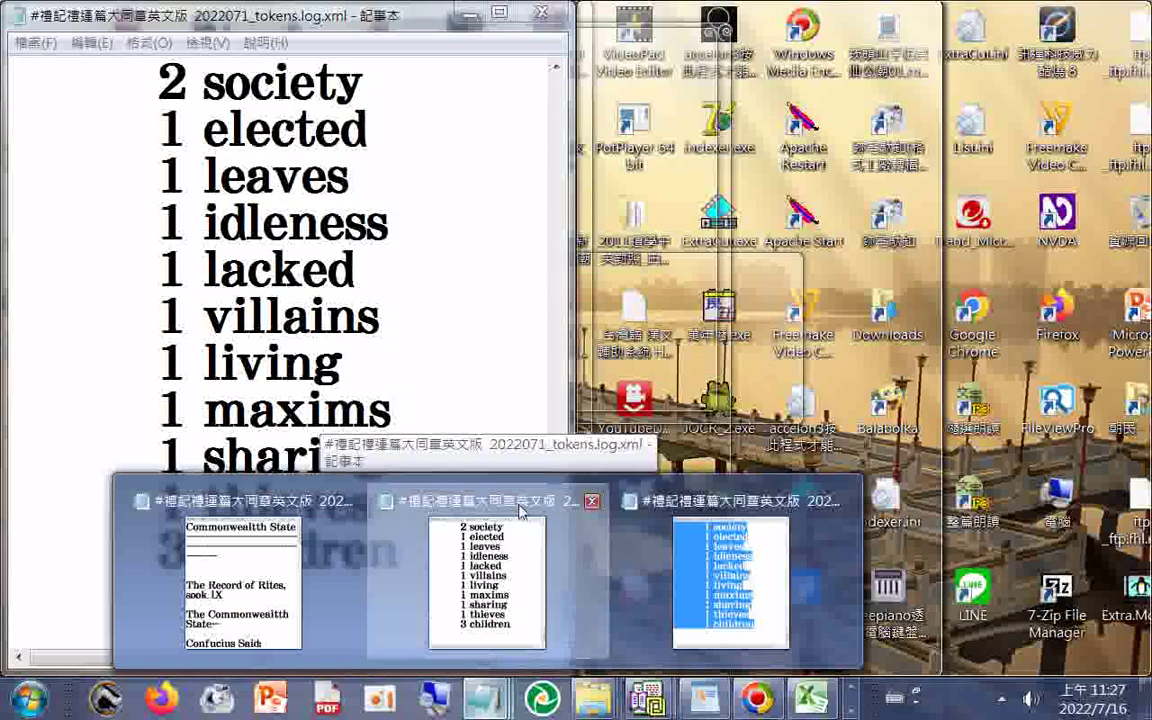
left_click(455, 520)
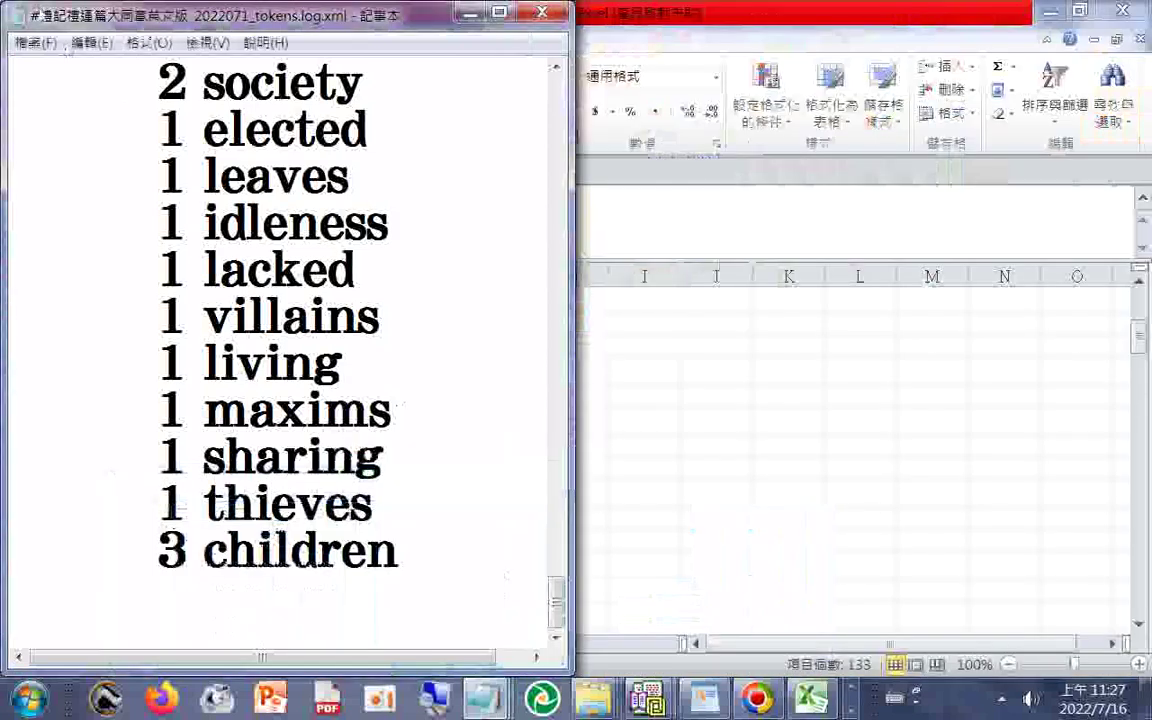
- Paste the sorted list into a new, empty Notepad document
left_click(24, 44)
left_click(57, 70)
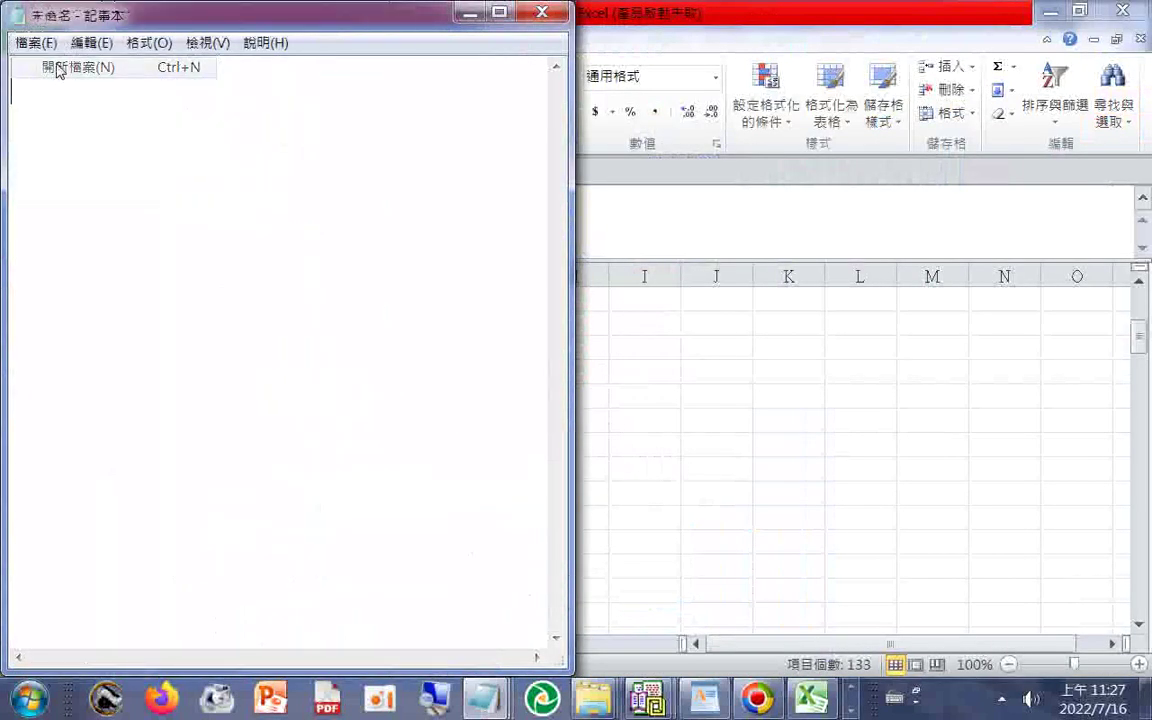
right_click(150, 105)
left_click(219, 190)
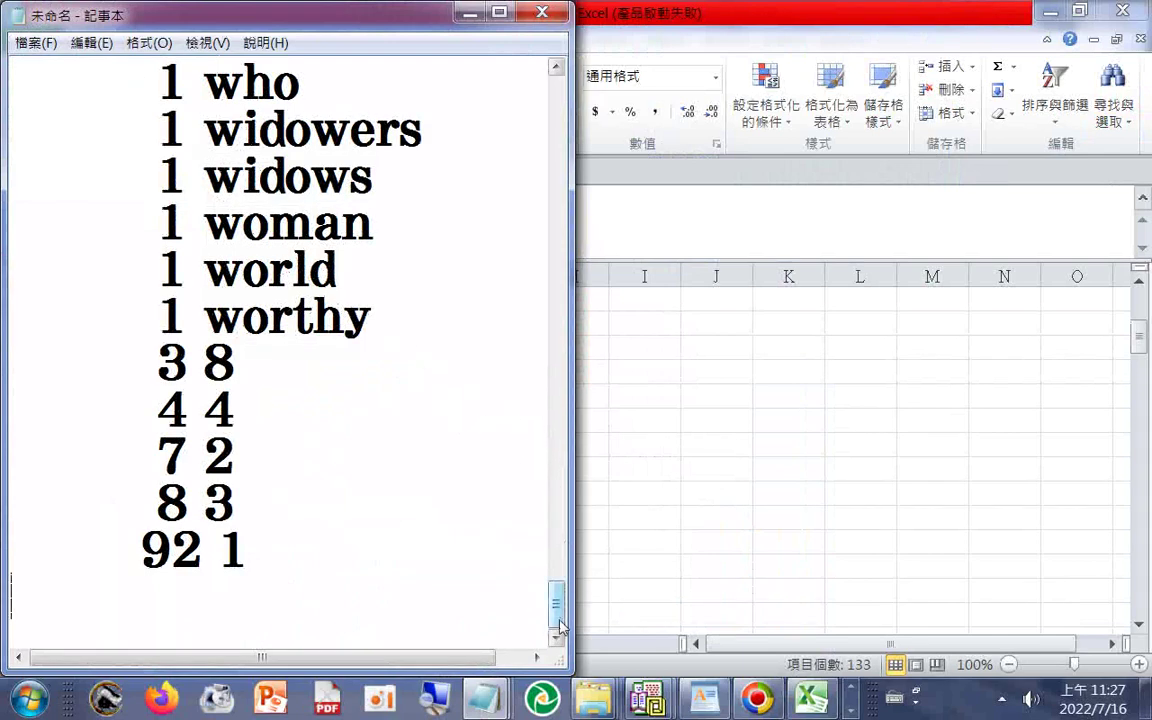
- Delete the symbol and number lines from '1 -' through '1 83'
left_click_drag(558, 612, 577, 140)
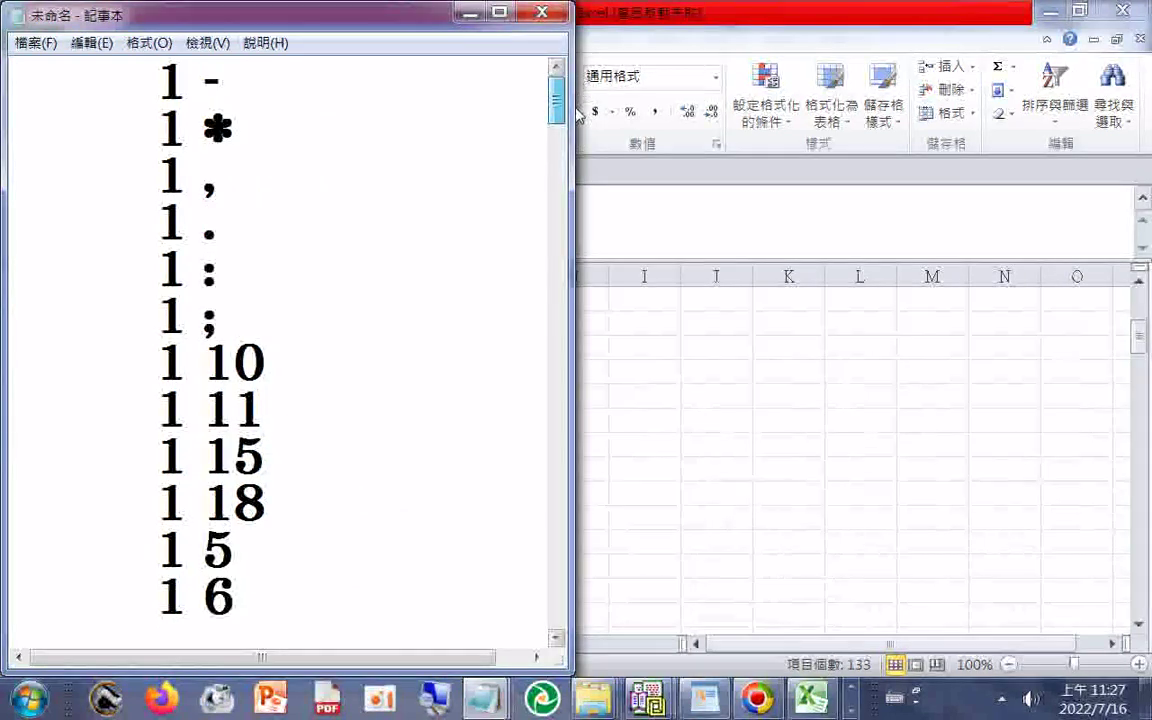
left_click_drag(577, 140, 580, 153)
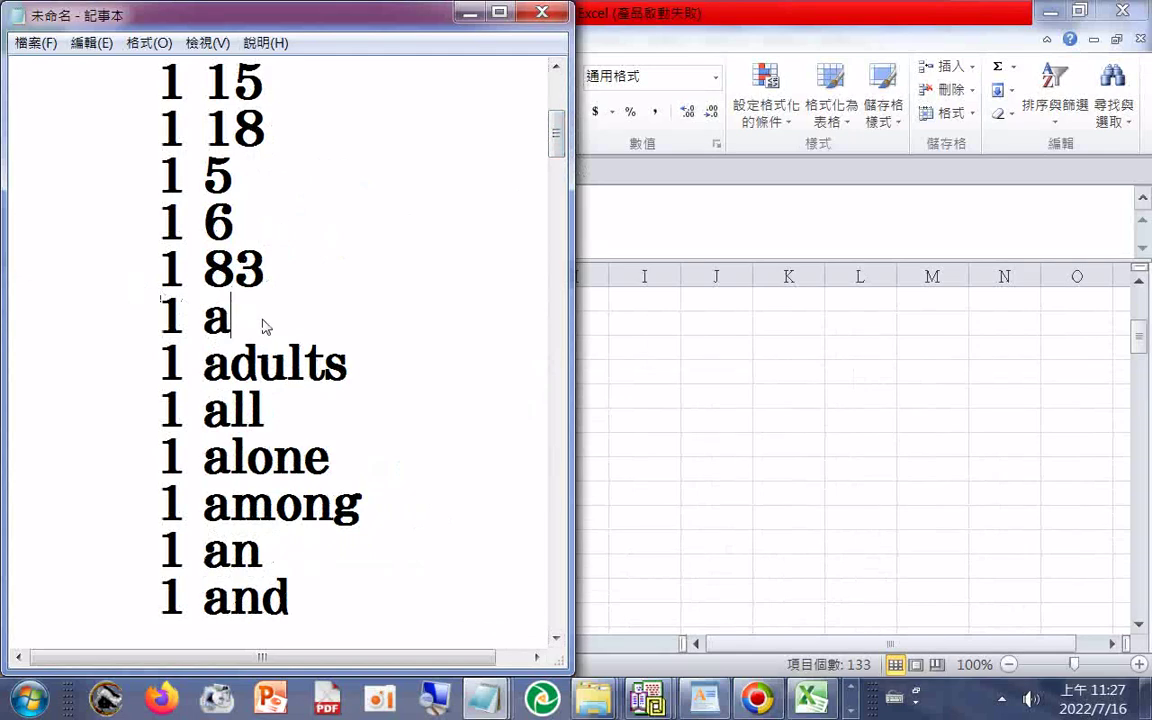
mouse_move(300, 268)
left_mouse_down()
mouse_move(45, 190)
mouse_move(85, 20)
left_mouse_up()
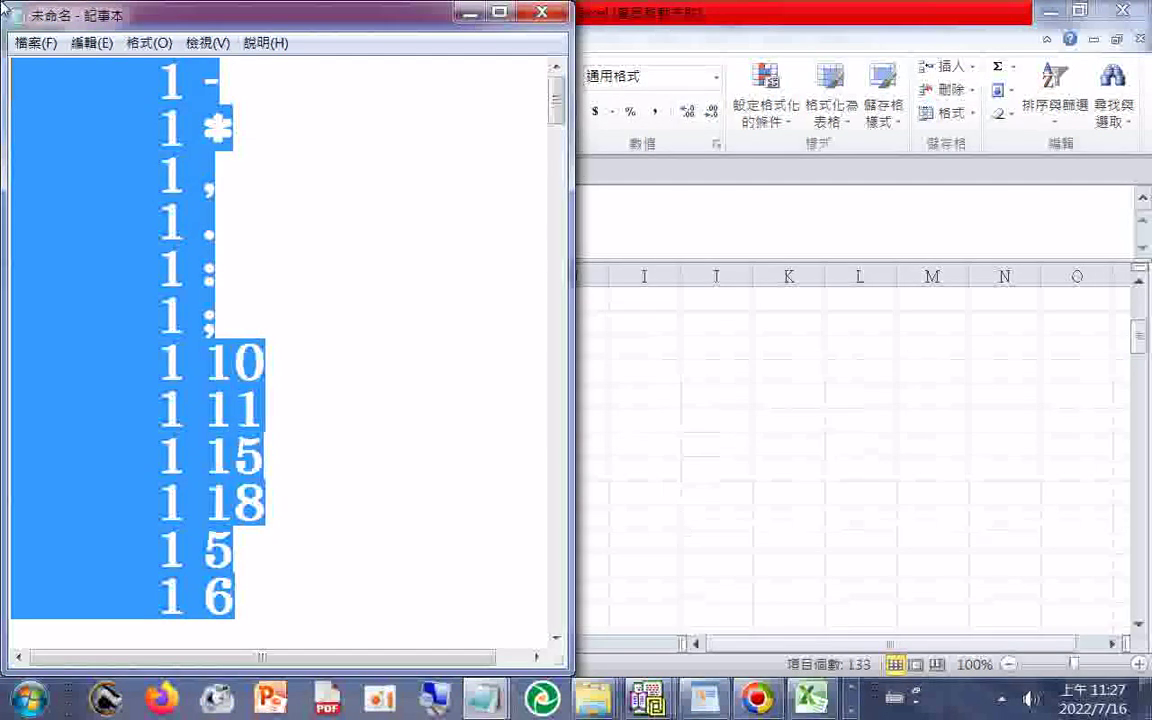
key("Delete")
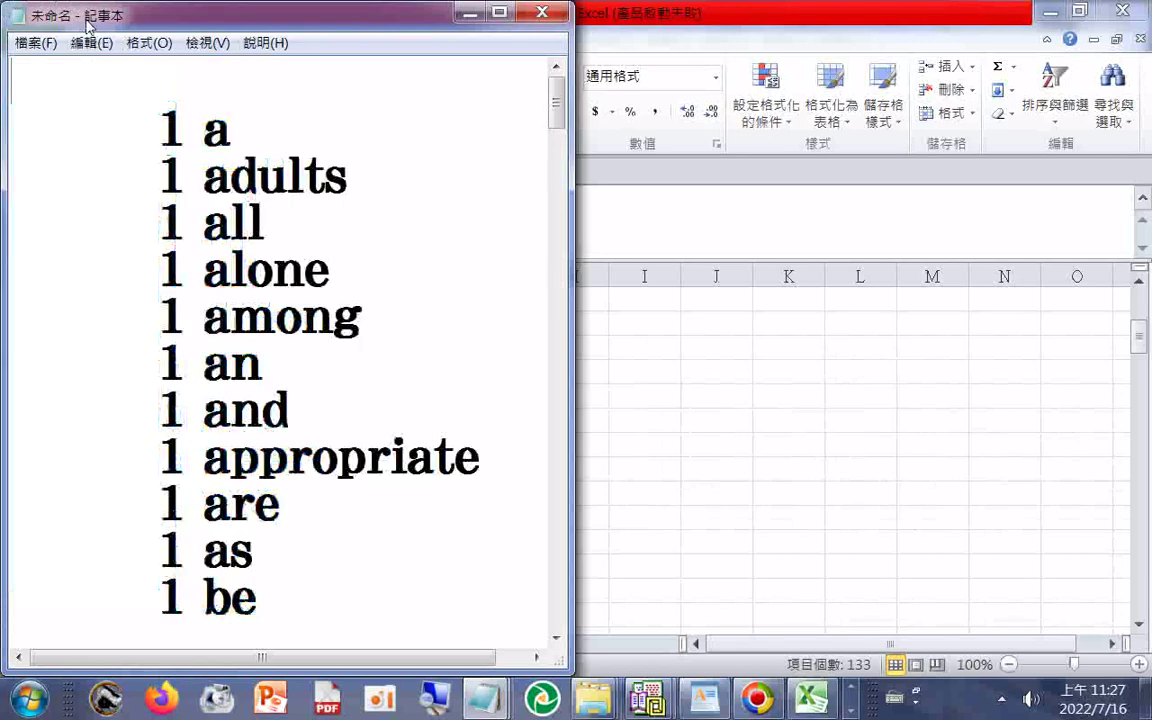
left_click(33, 43)
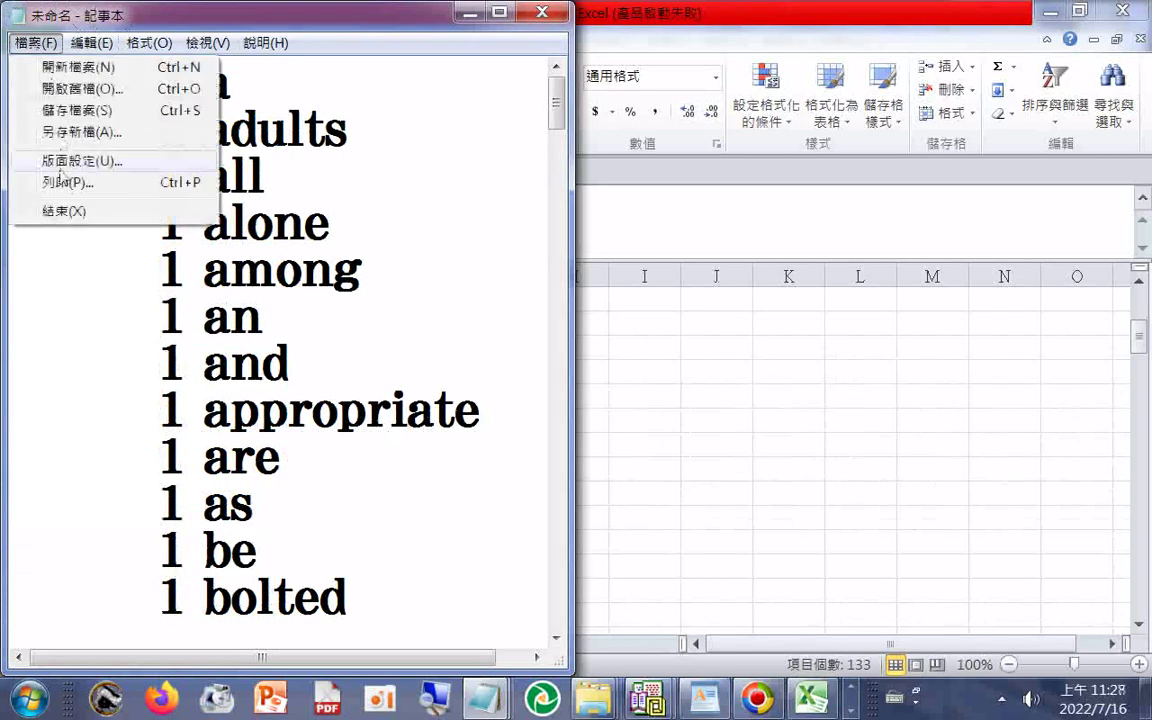
- In Save As, rename the old 2022071 file's date to 20220716
left_click(50, 133)
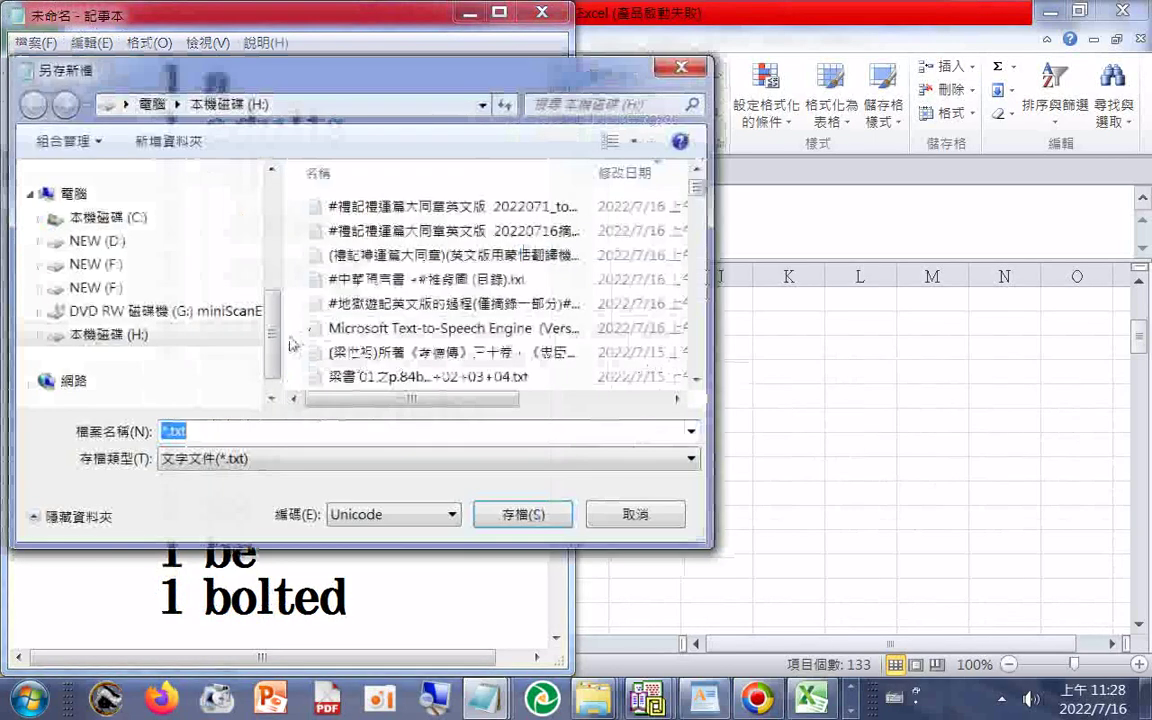
left_click(360, 207)
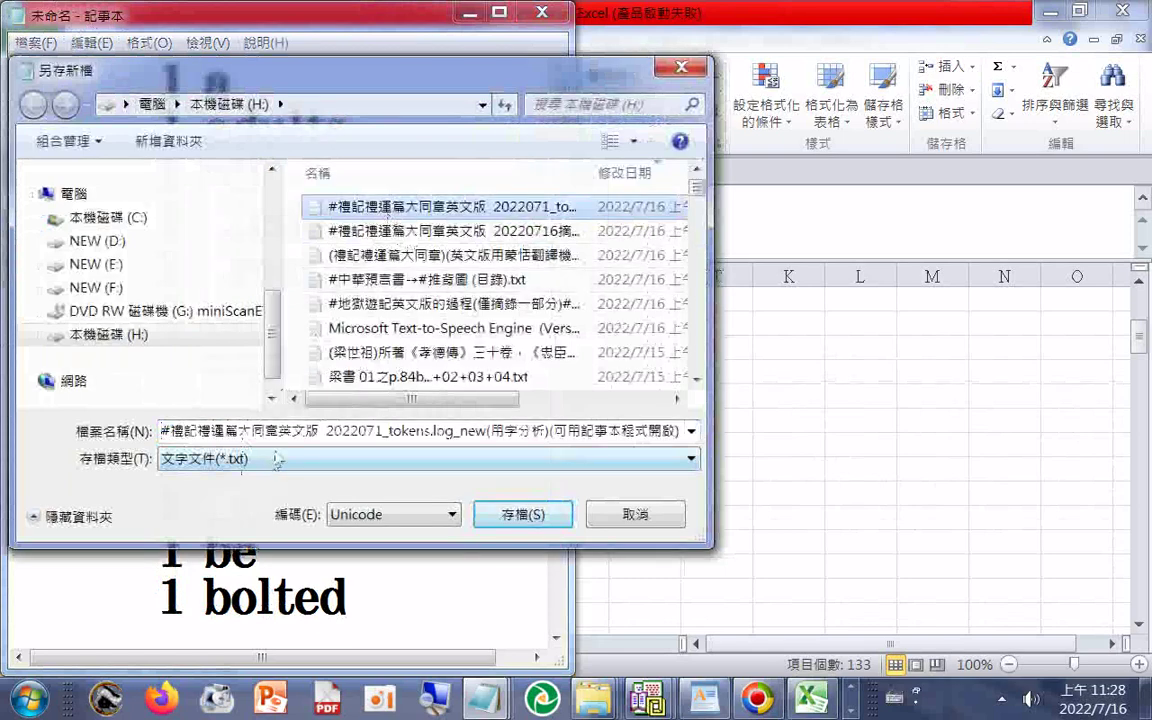
left_click(320, 432)
key("End")
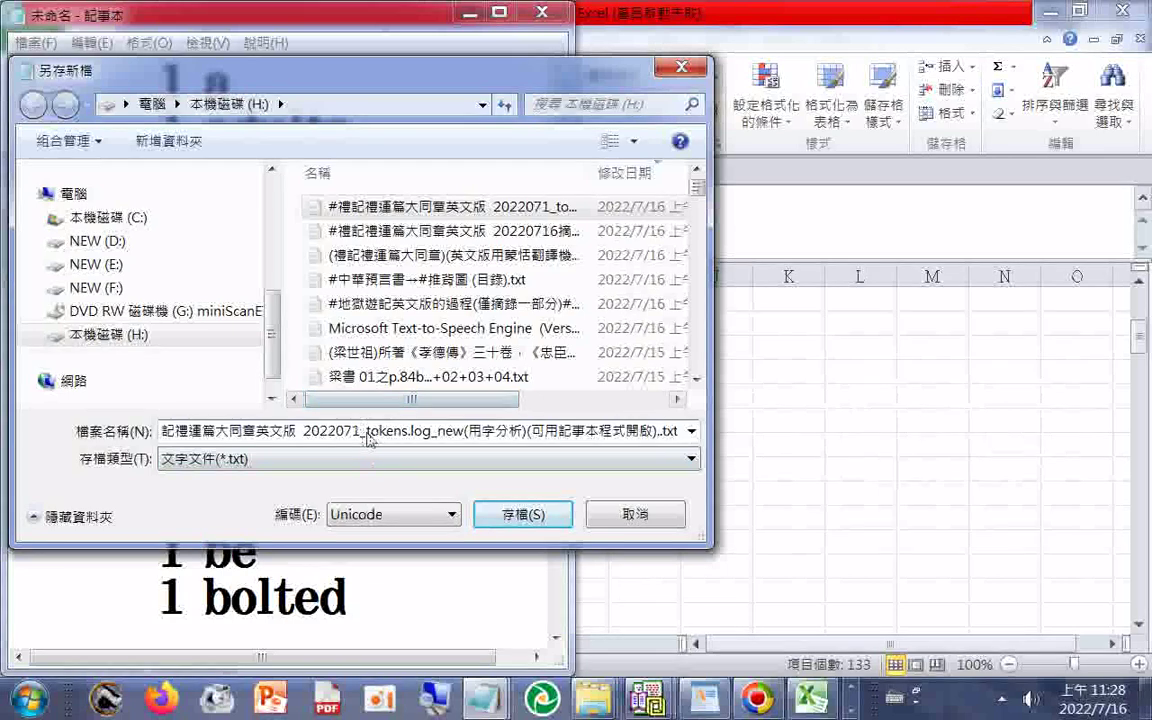
left_click(470, 205)
left_click(527, 214)
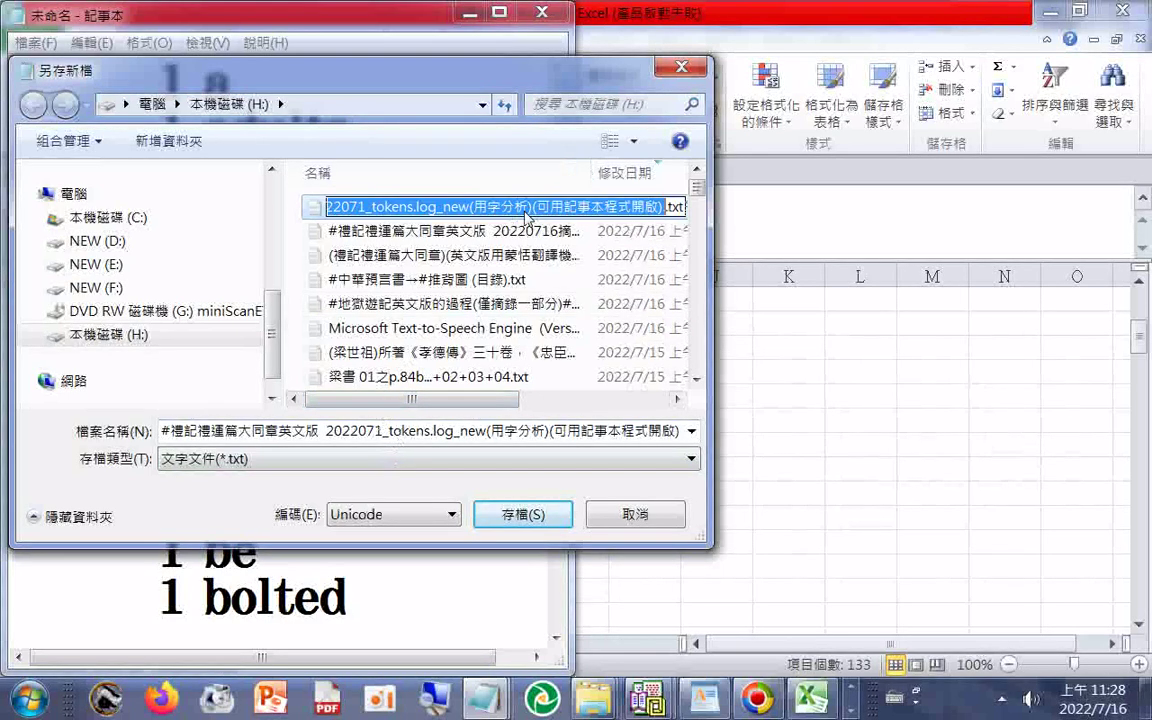
left_click(551, 207)
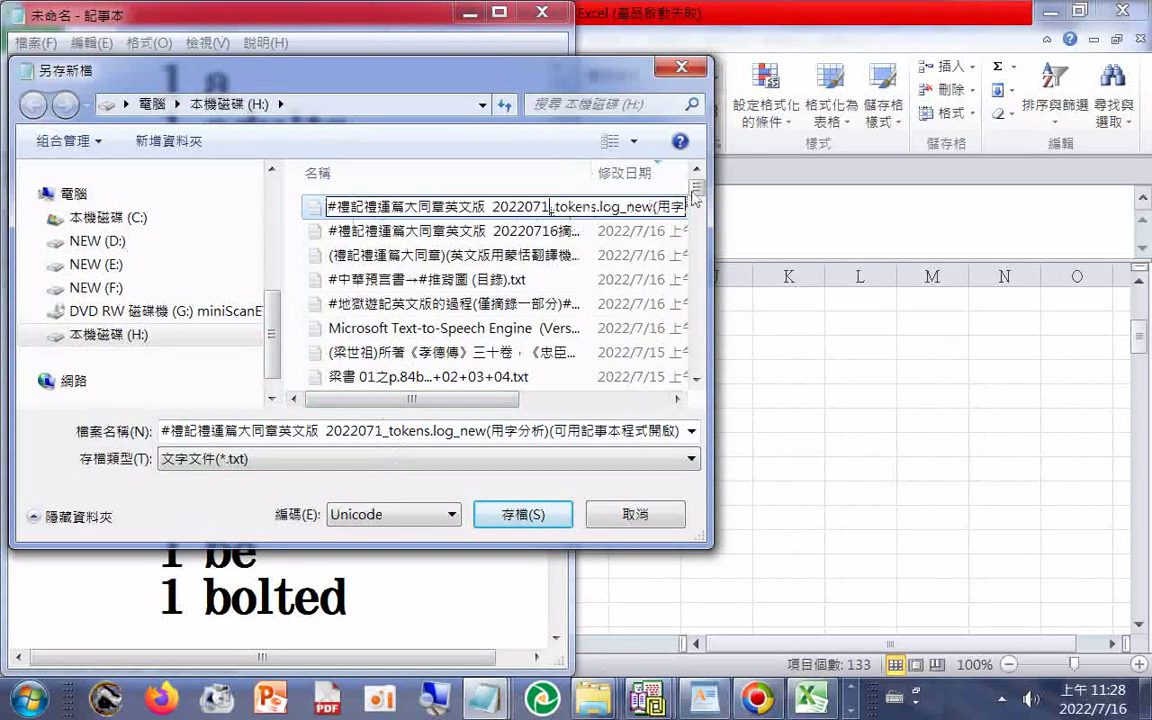
type("6")
key("Return")
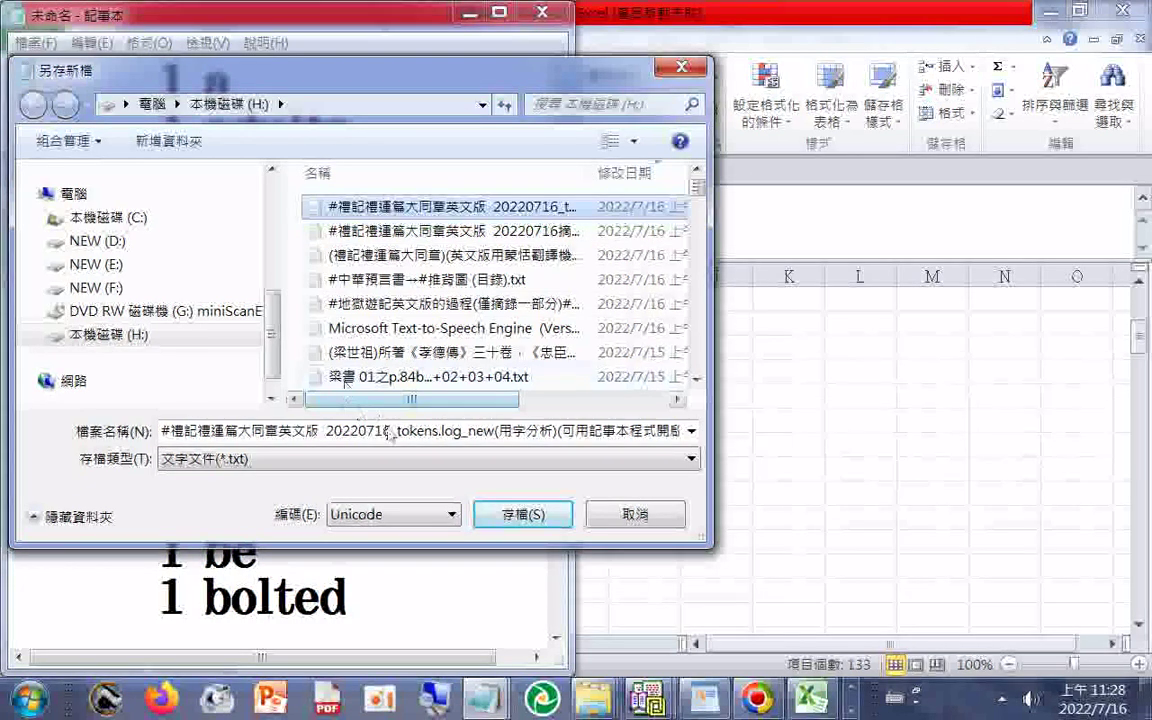
- Cut the file name back to just before the date 20220716
left_click(397, 437)
key("End")
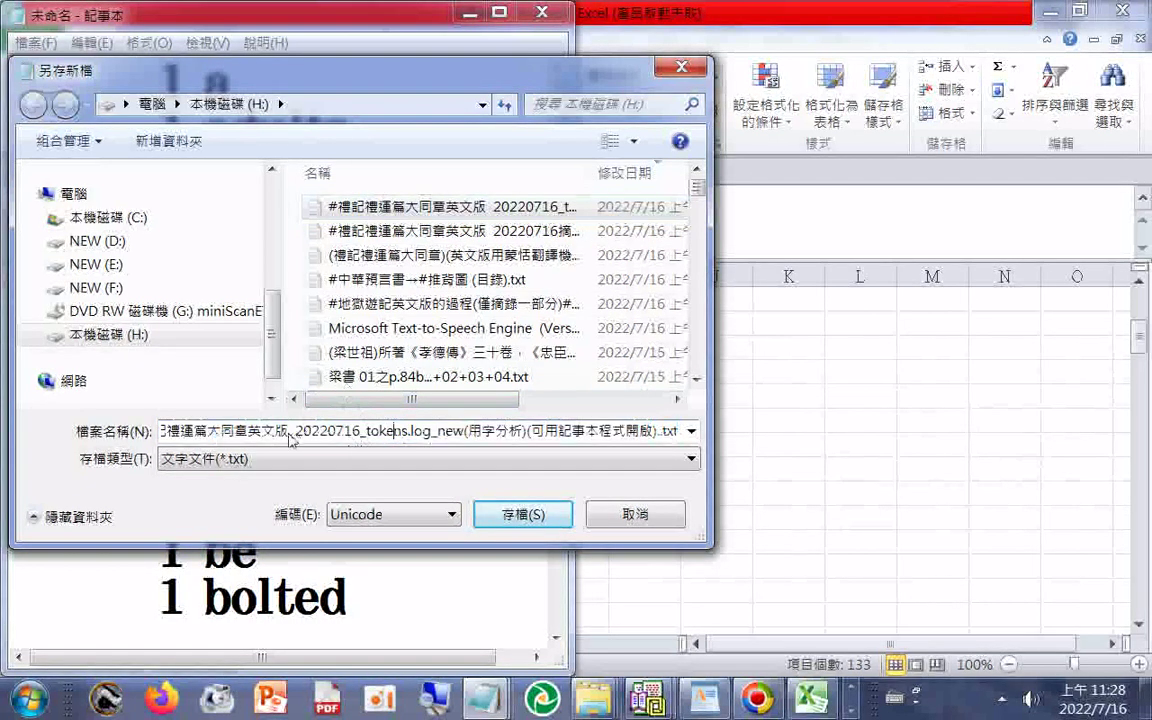
left_click_drag(369, 443, 738, 437)
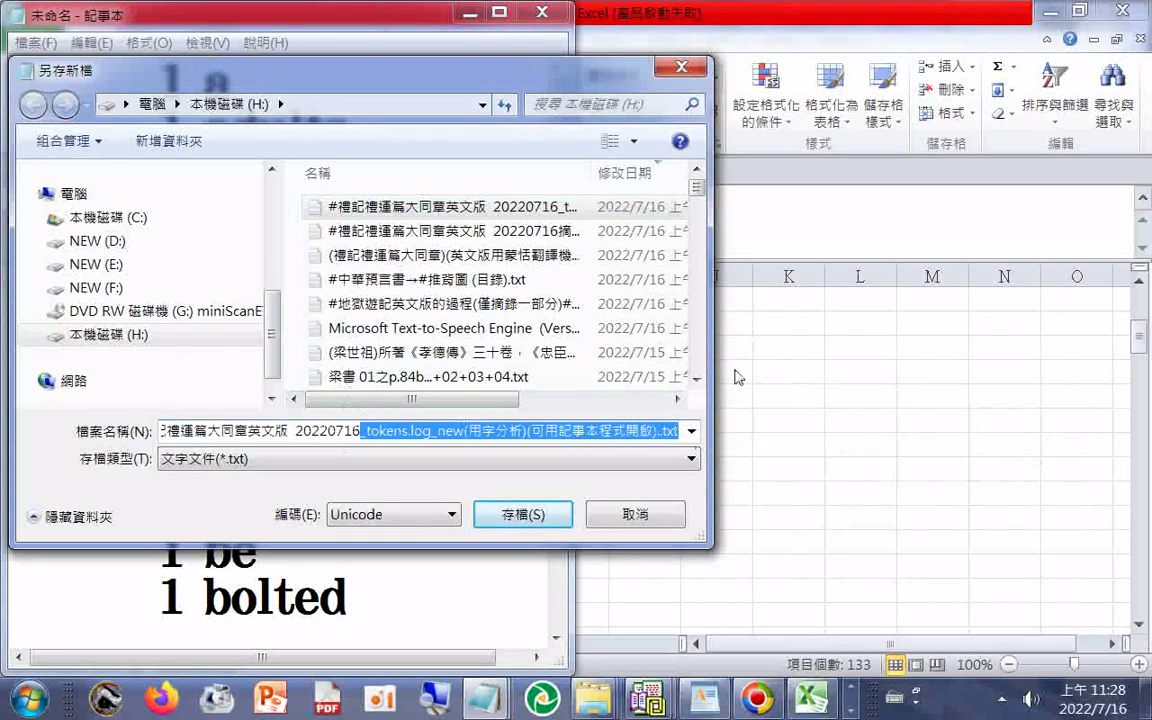
key("BackSpace")
key("Left")
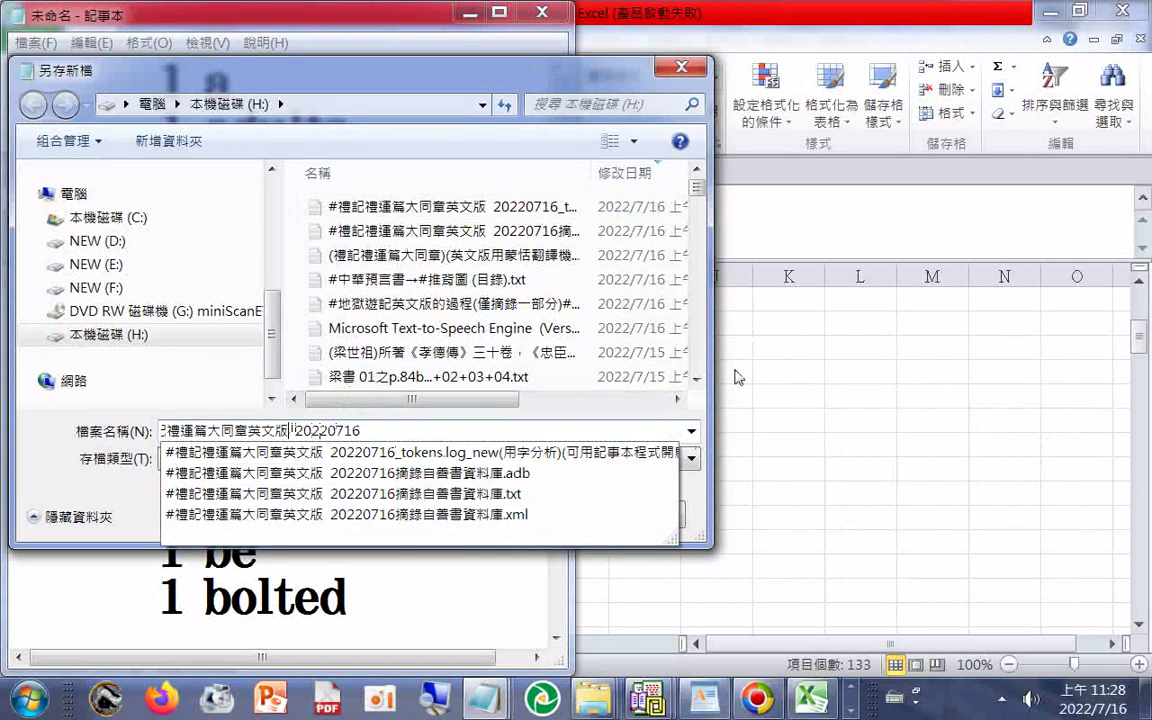
type("nji3")
key("BackSpace")
key("BackSpace")
key("BackSpace")
key("BackSpace")
- Enter 所用單字排序 with the Chinese IME and save as #禮記禮運篇大同章英文版 所用單字排序 20220716.txt
key("ctrl+space")
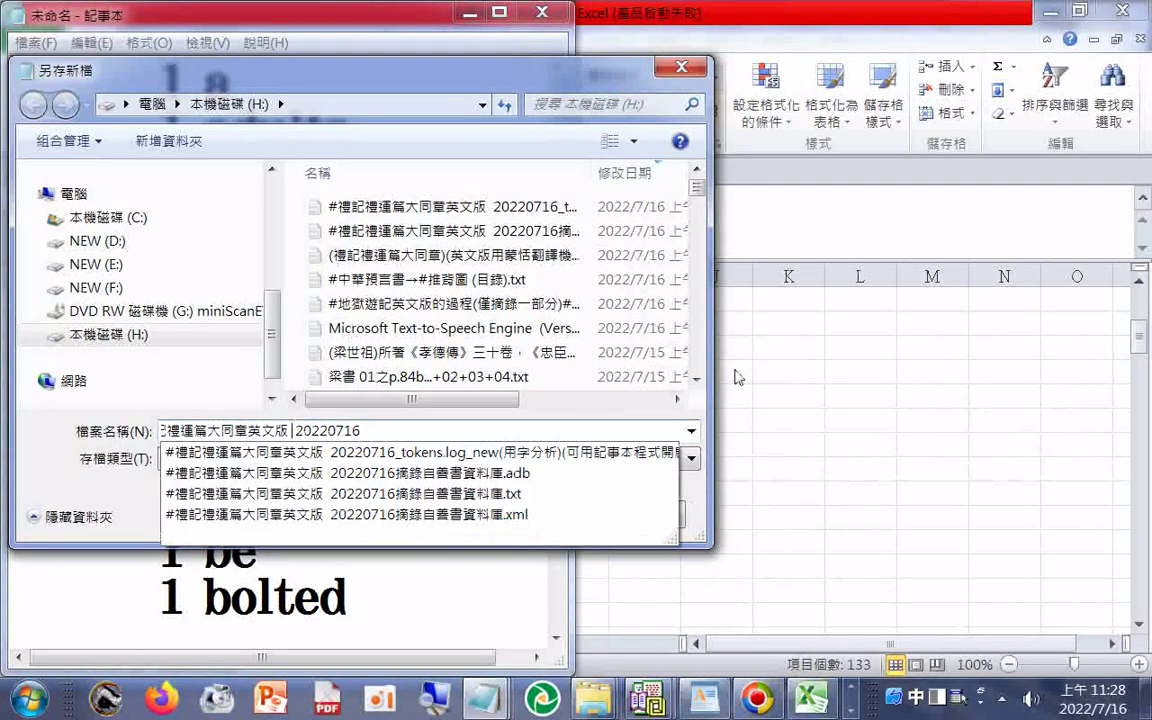
type("ji3m/")
type("20")
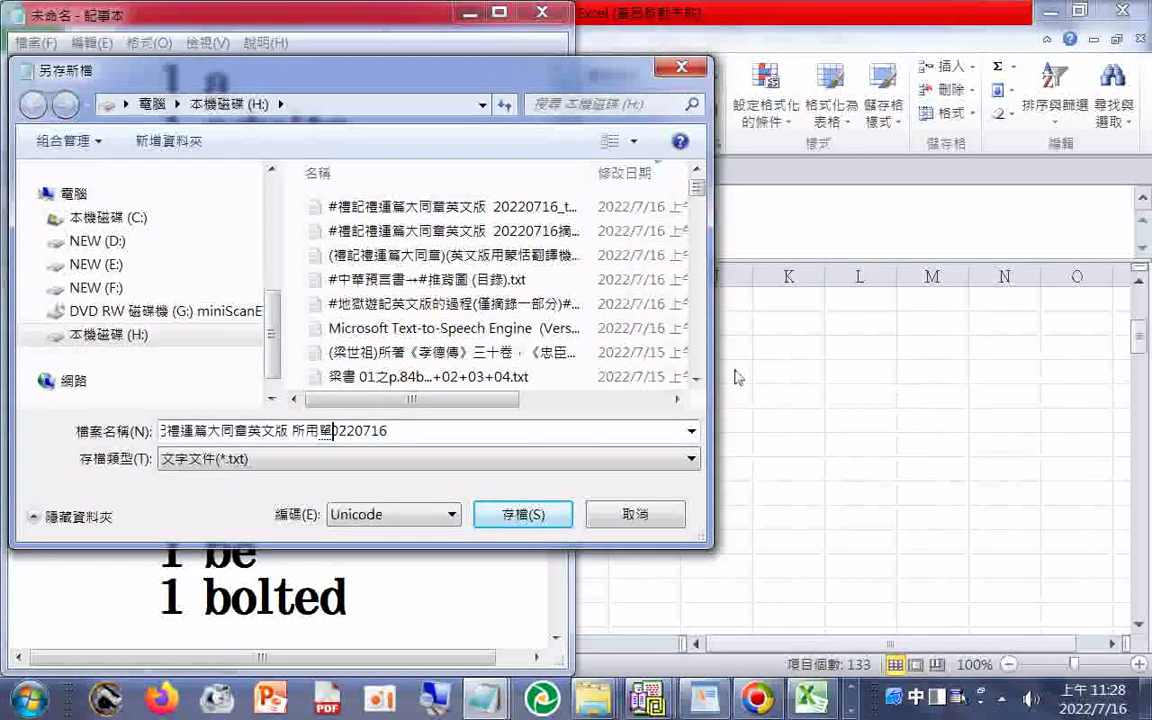
key("Return")
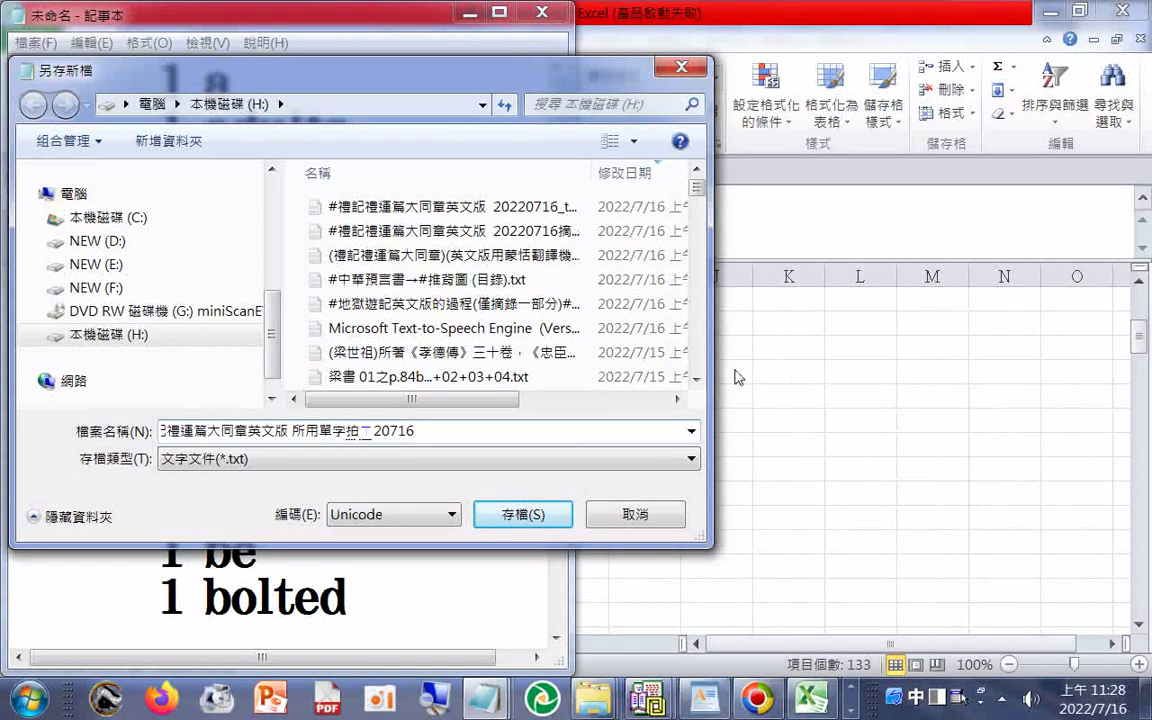
key("Return")
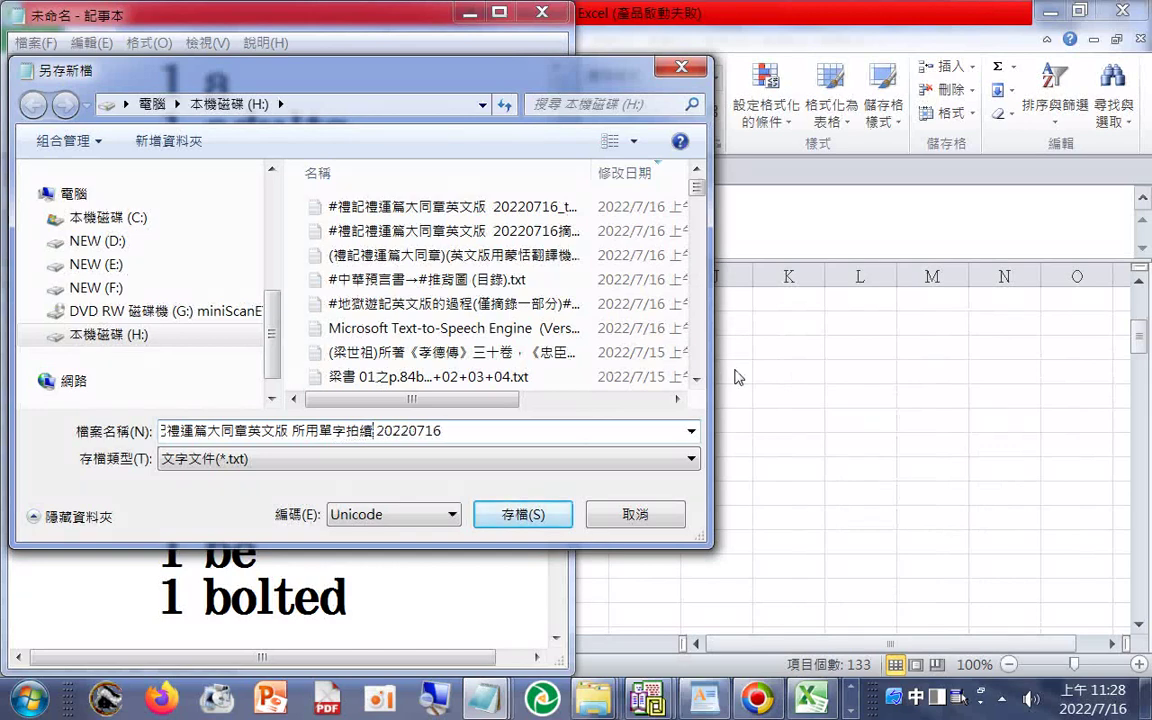
key("BackSpace")
type("3")
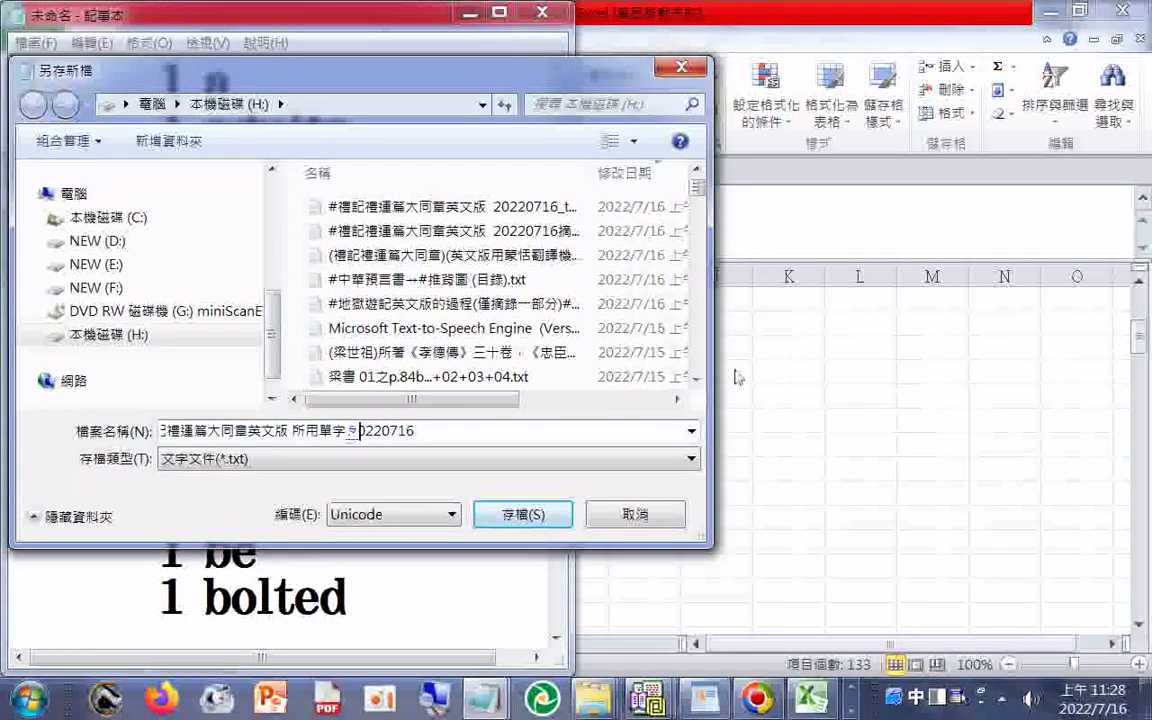
type("m4")
key("Return")
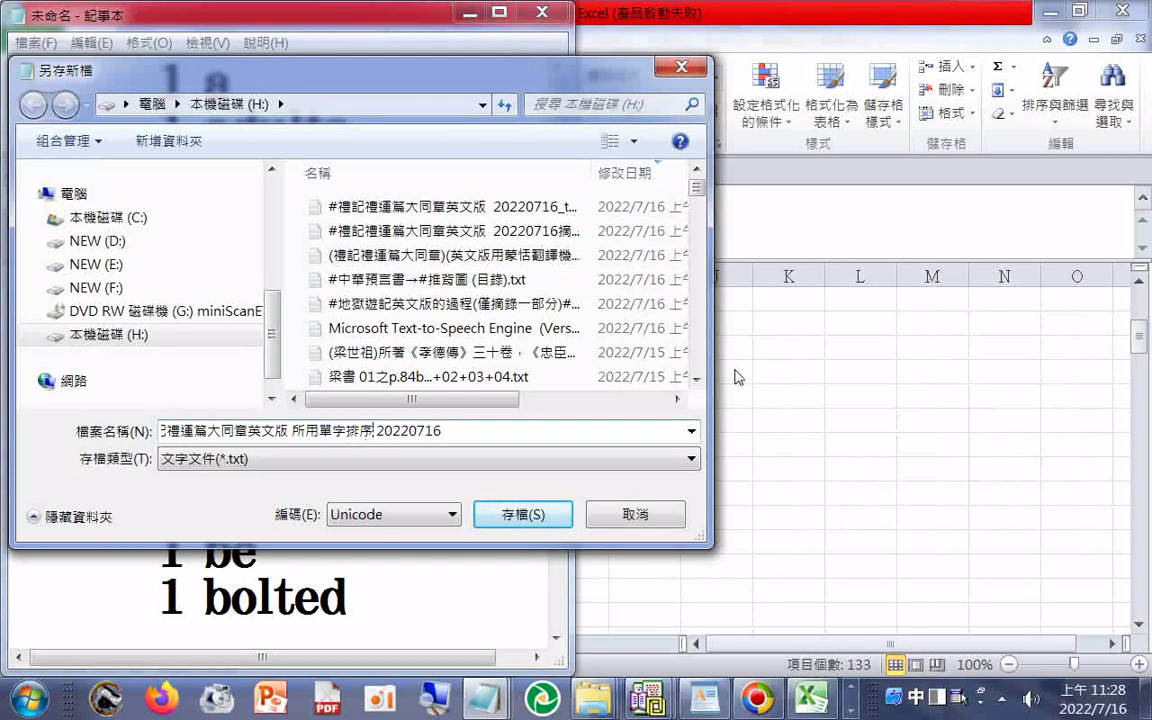
key("Return")
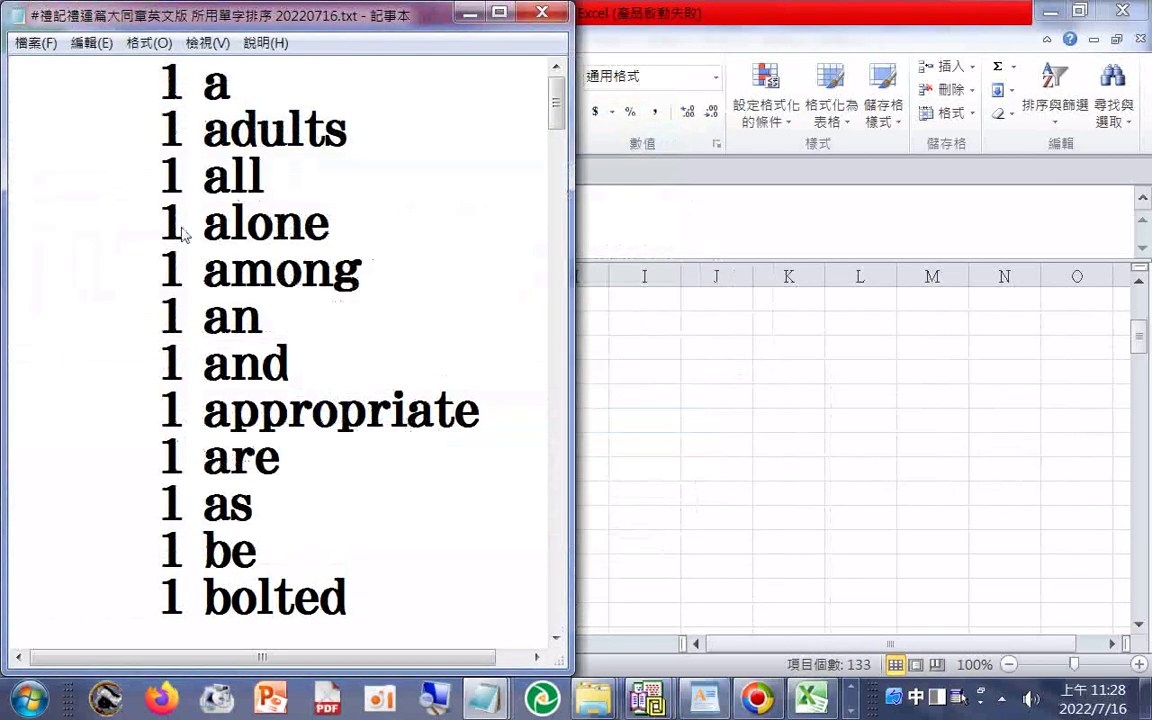
- Copy the whole sorted word list from Notepad
right_click(183, 230)
left_click(236, 362)
right_click(228, 272)
left_click(276, 333)
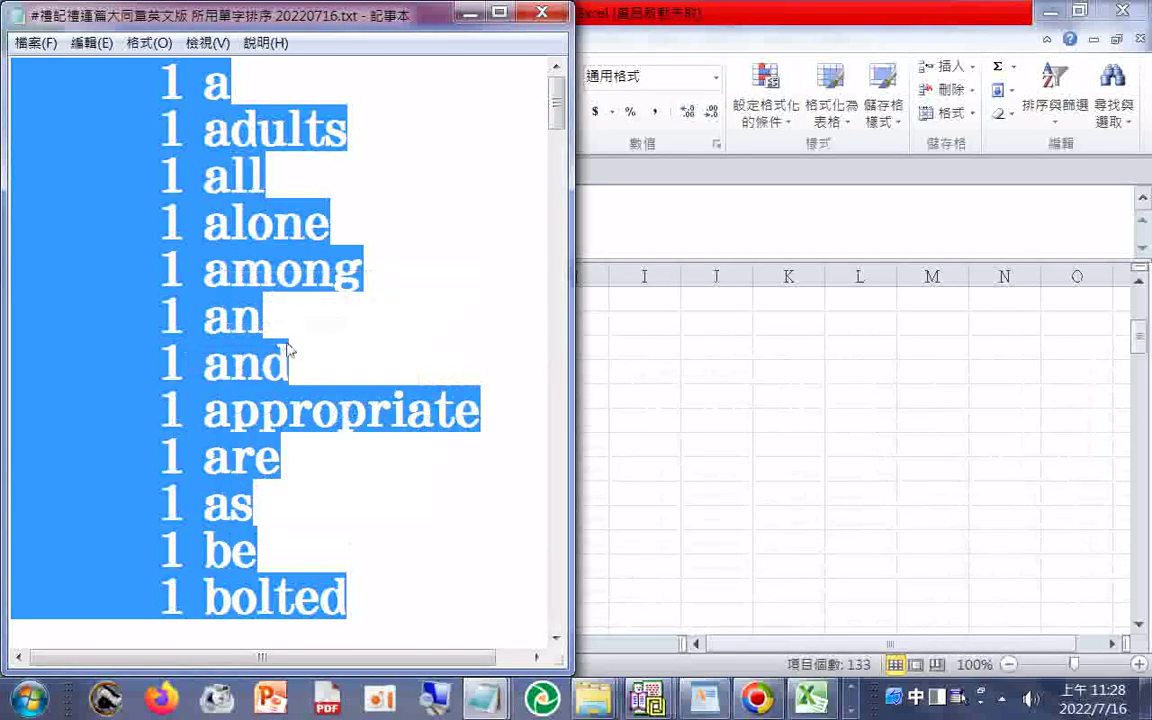
- Replace the translator's input with the word list and delete its number-only lines
scroll(620, 630, "down", 15)
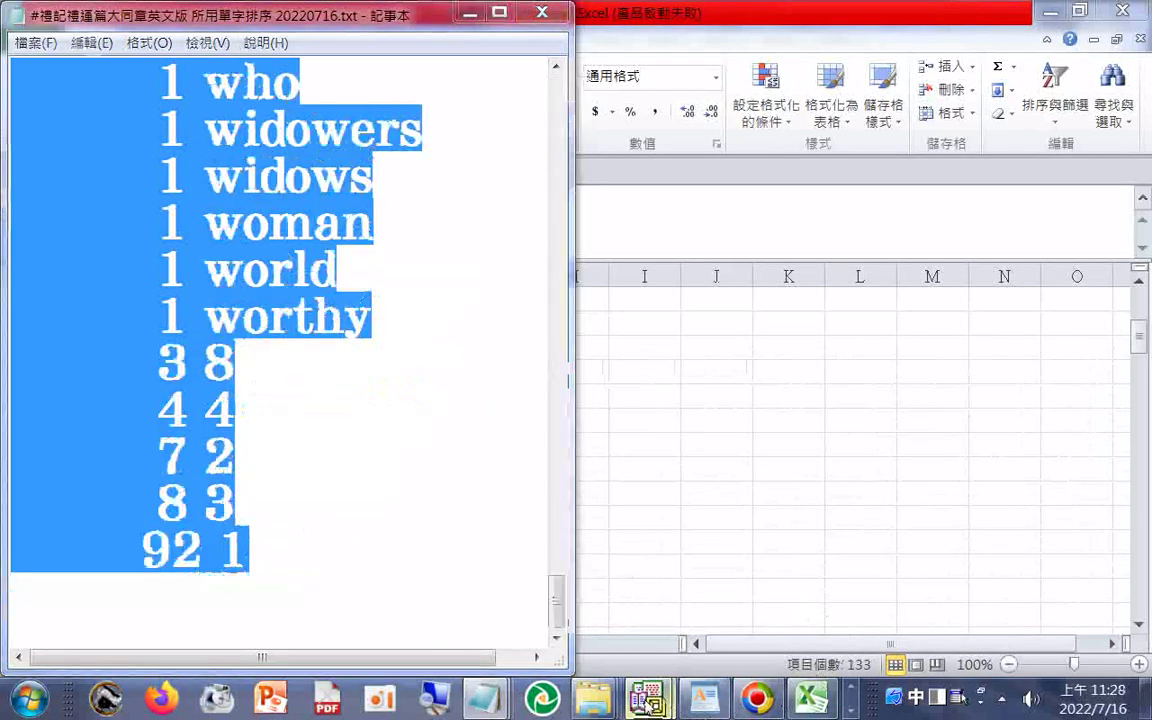
mouse_move(646, 700)
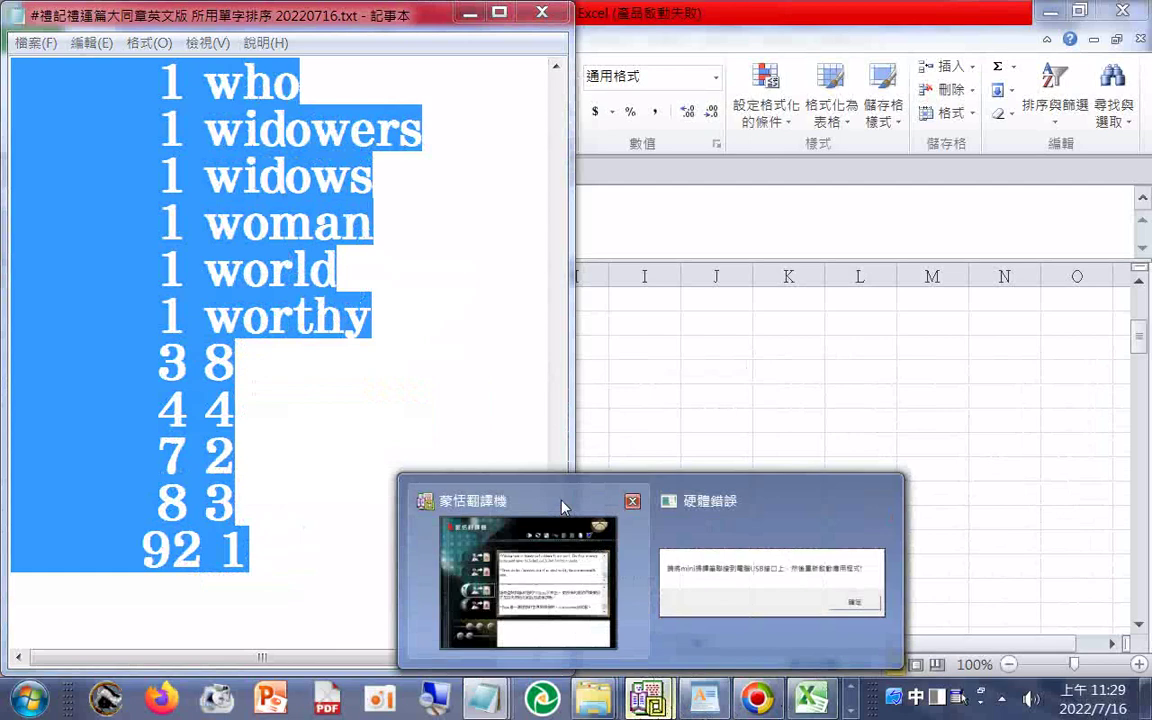
left_click(565, 507)
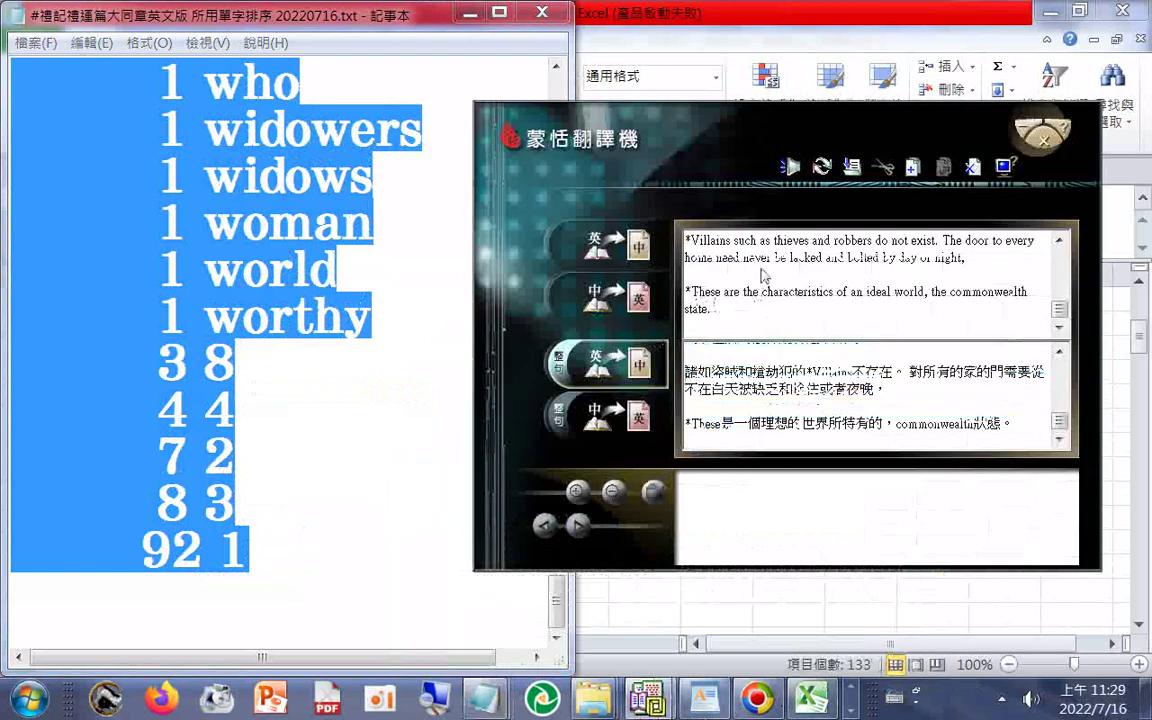
key("ctrl+a")
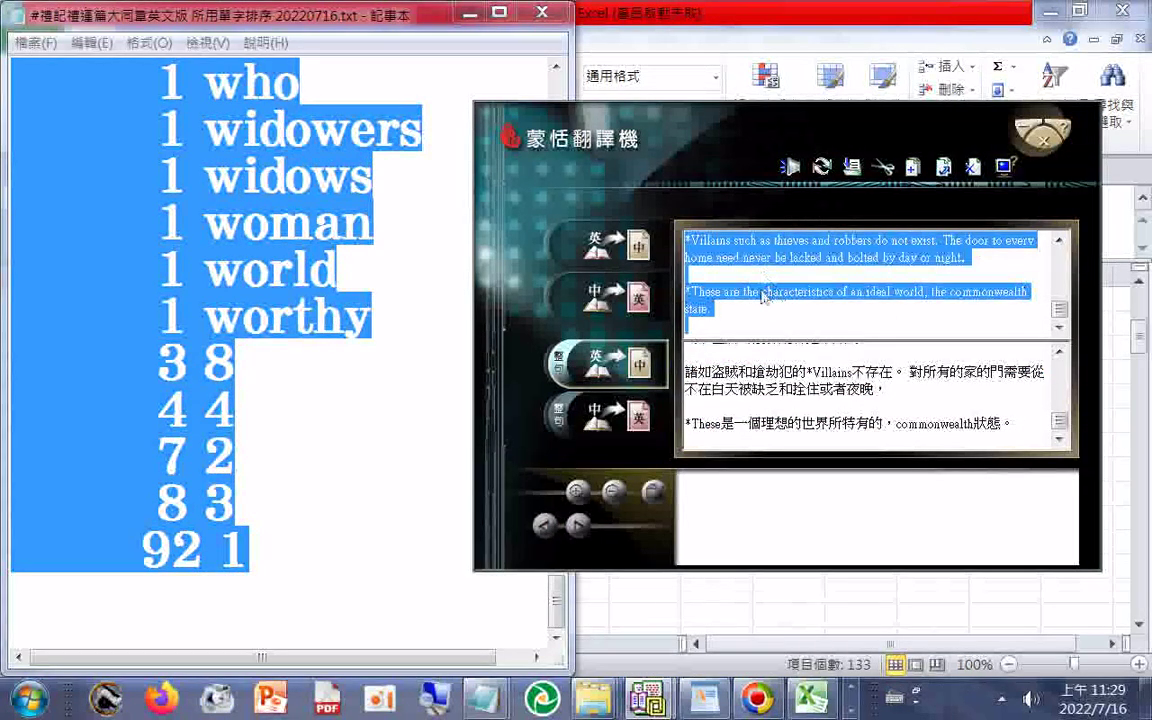
right_click(764, 296)
left_click(805, 334)
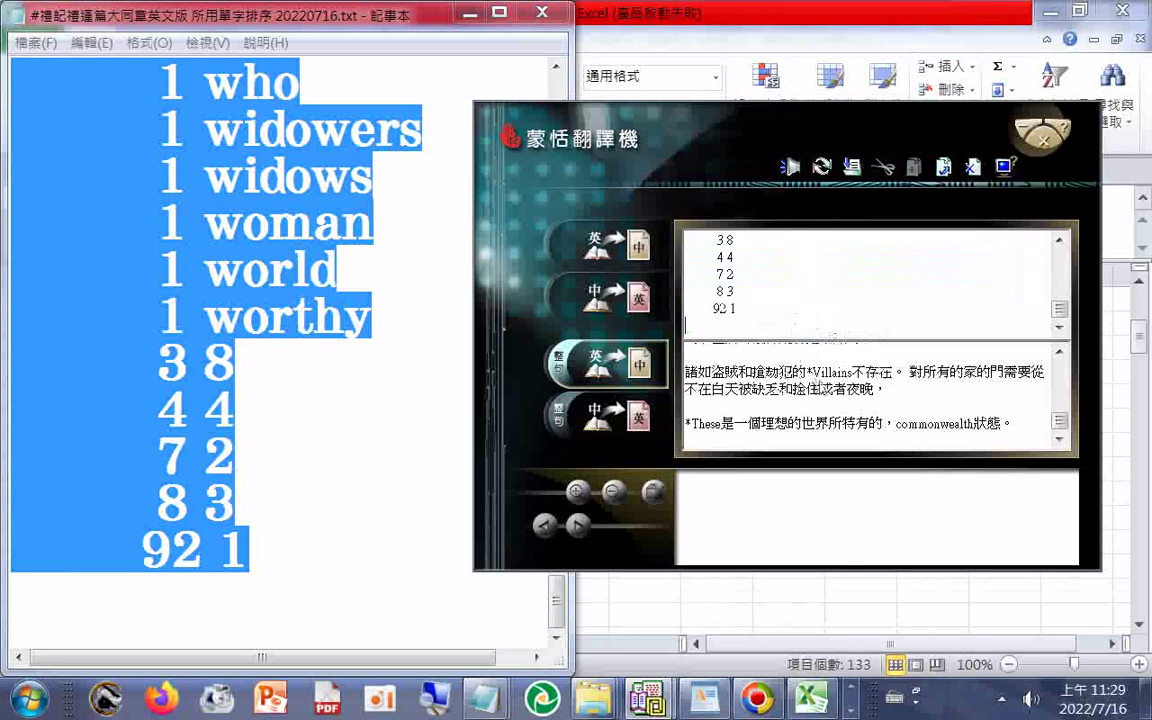
left_click_drag(764, 330, 713, 293)
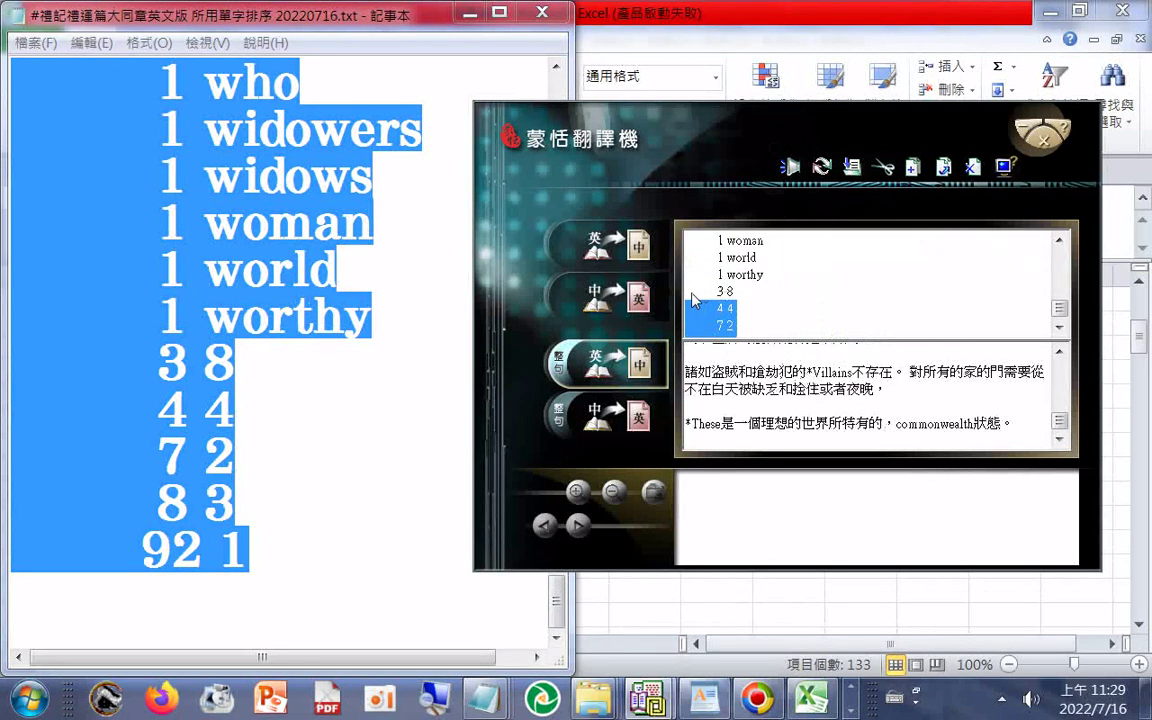
left_click_drag(693, 300, 760, 368)
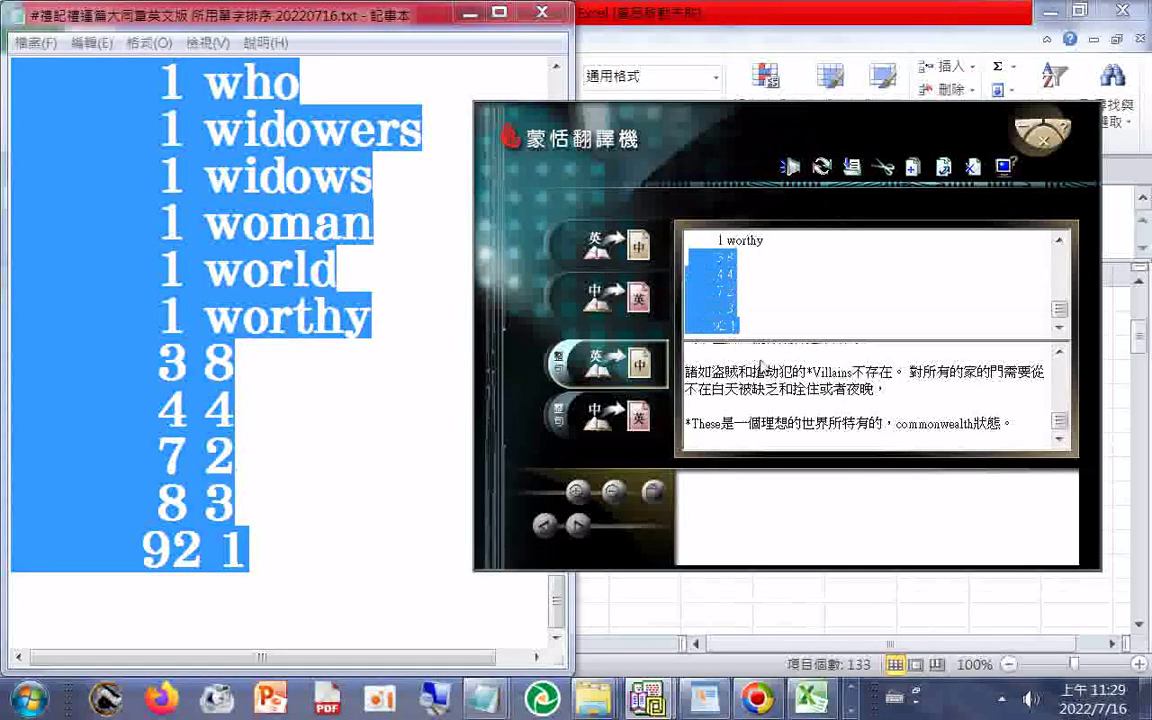
key("Delete")
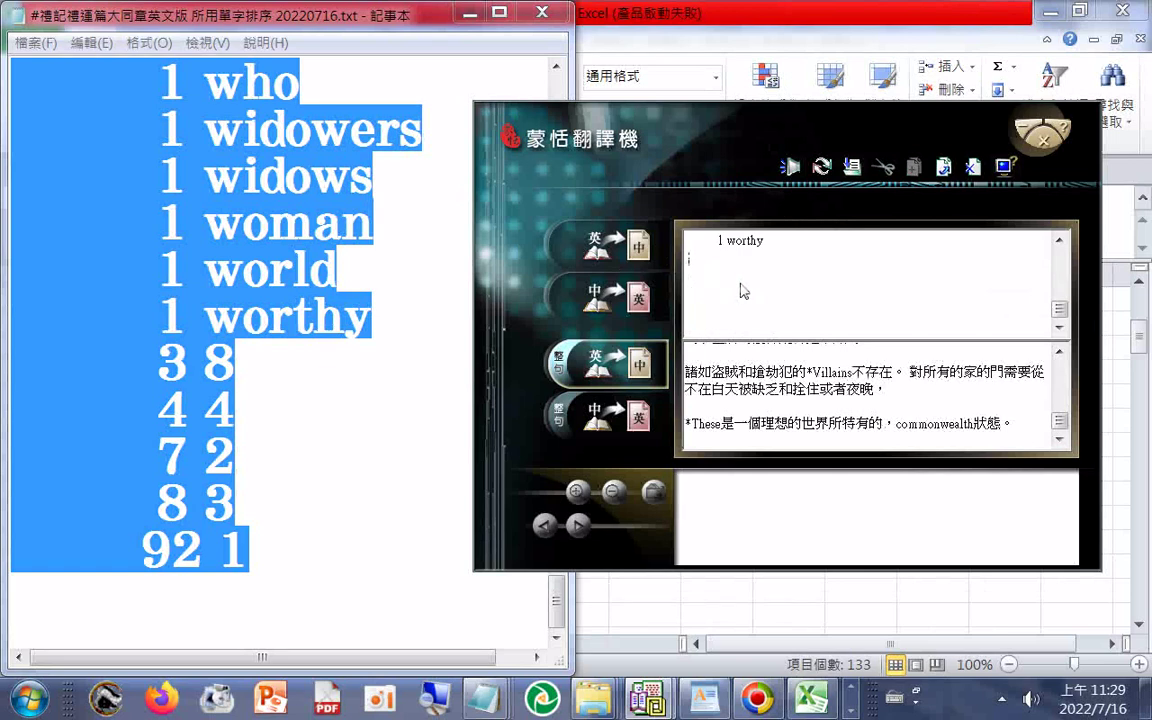
- Delete Notepad's trailing number lines so it ends at '1 worthy', save, and view the translations
left_click_drag(283, 566, 3, 345)
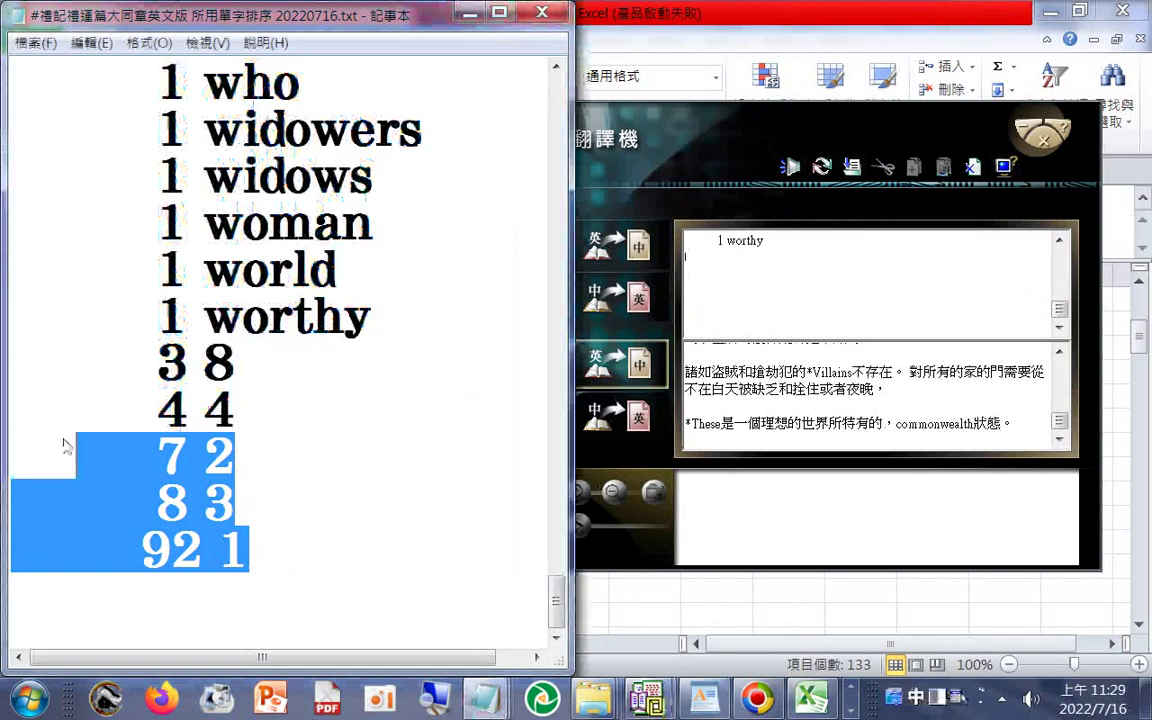
key("Delete")
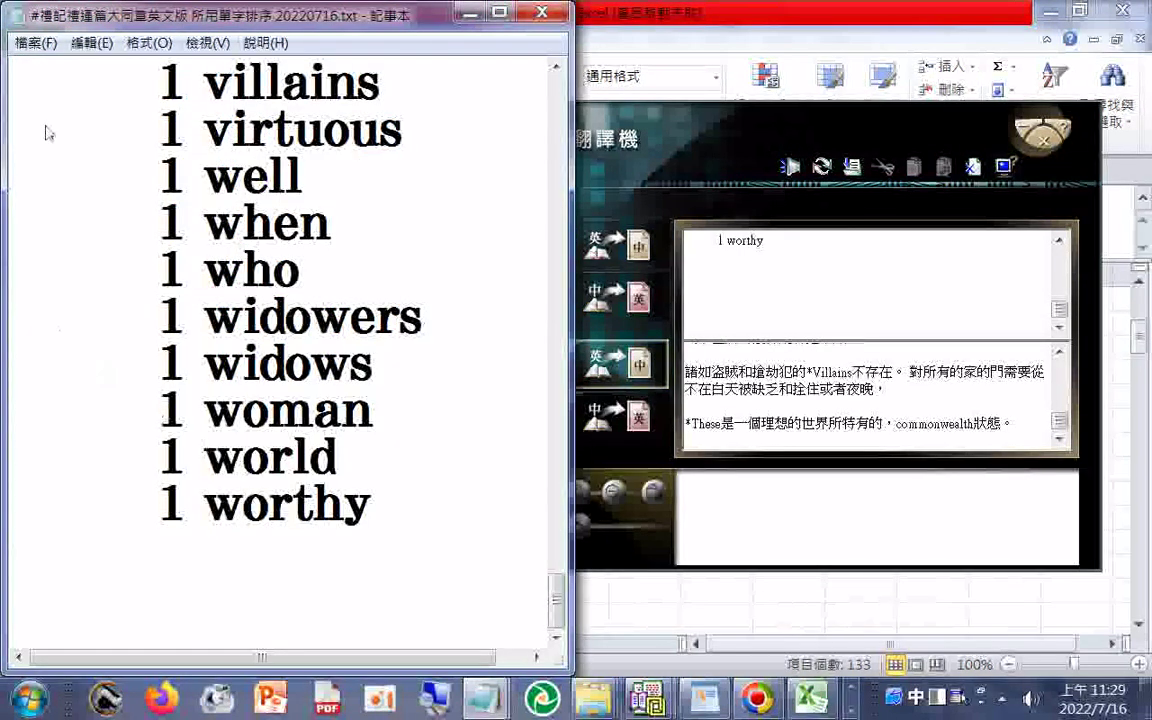
left_click(34, 43)
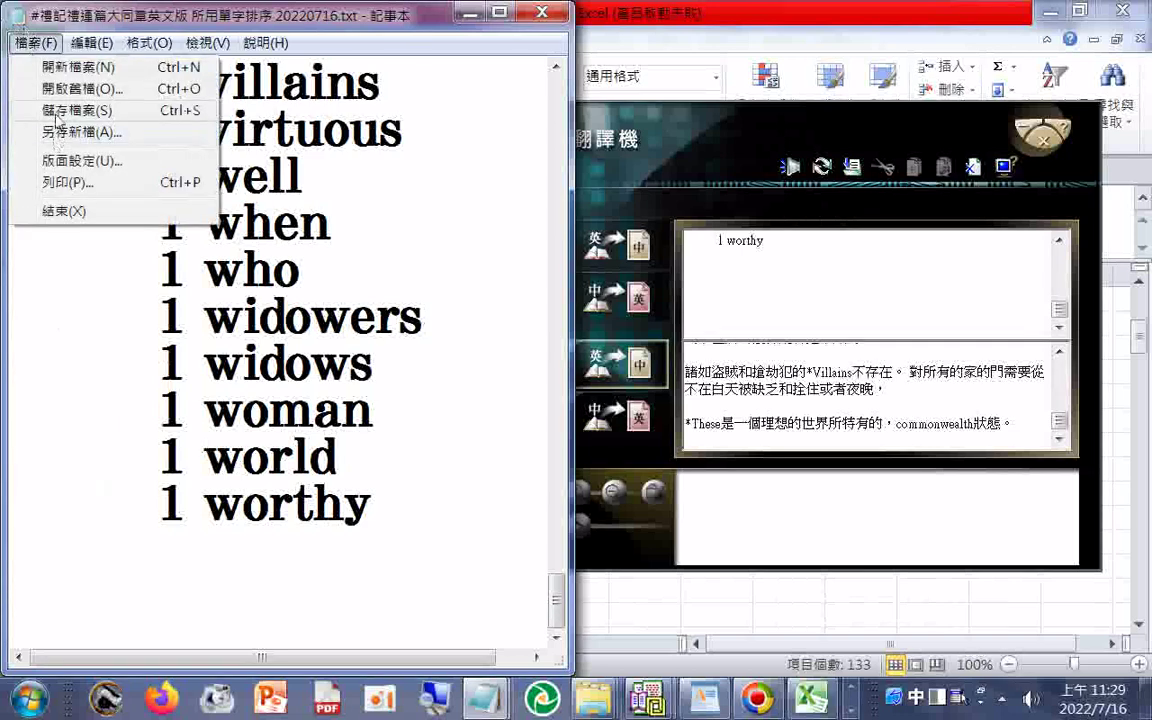
left_click(56, 111)
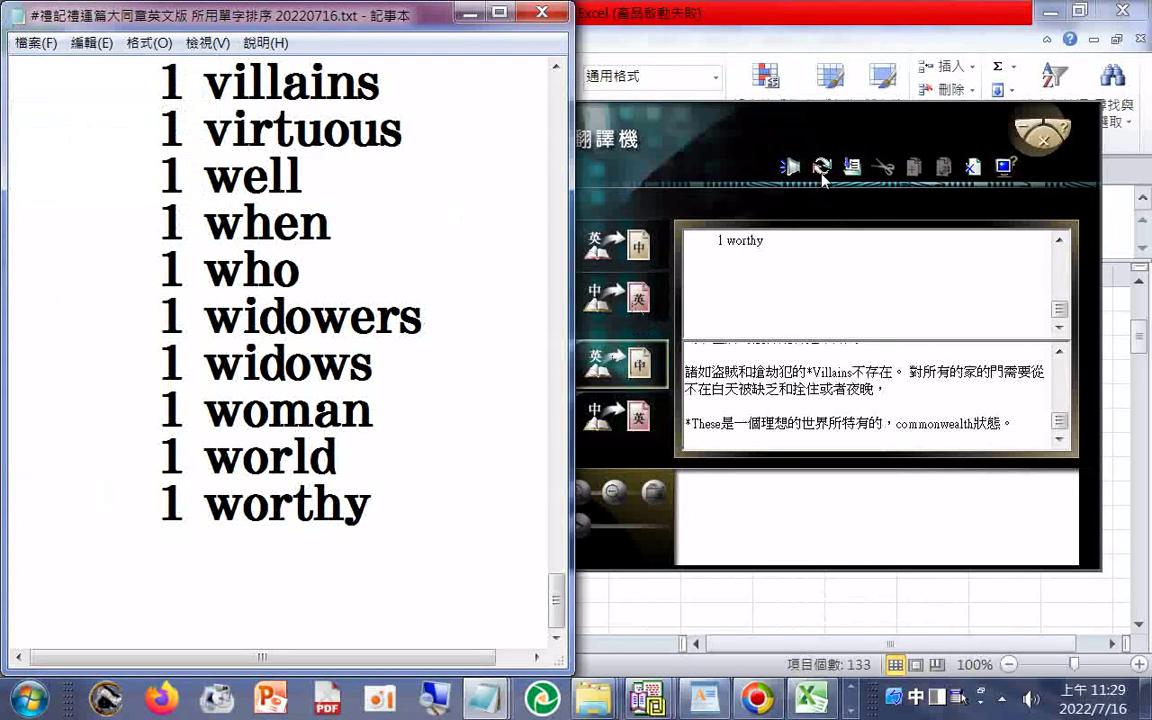
left_click(727, 404)
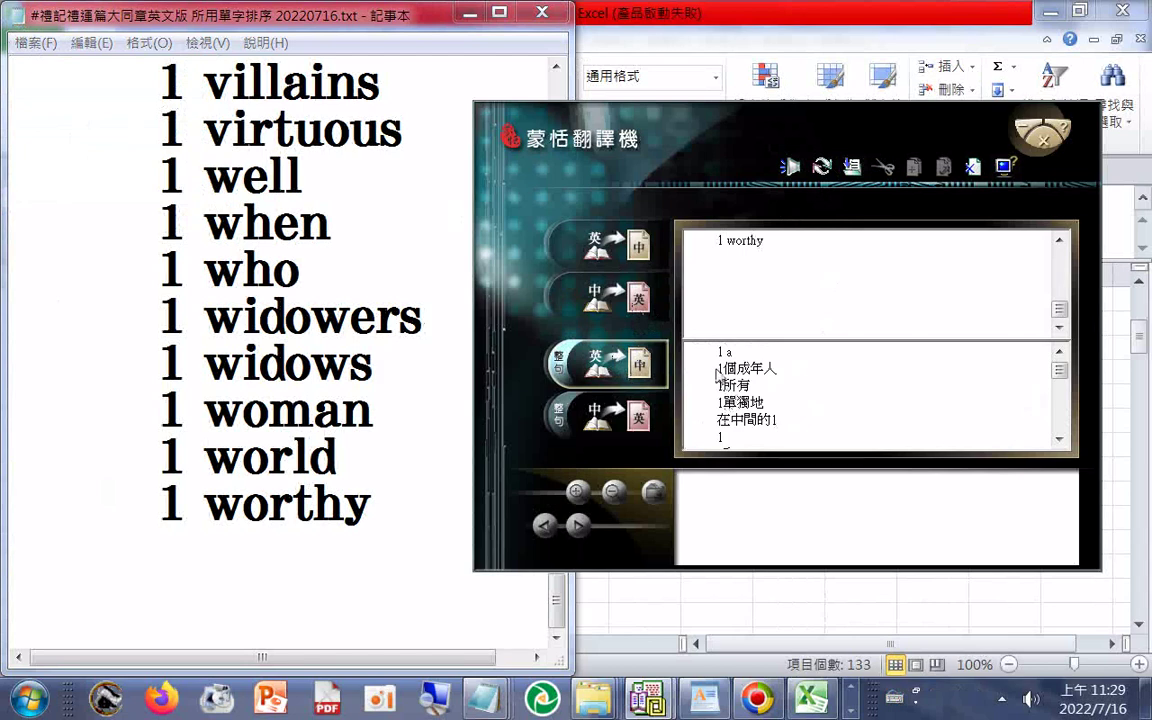
- Select and copy all Chinese translations from the output box, then return to Excel's 工作表3
scroll(789, 368, "down", 3)
scroll(789, 368, "down", 3)
scroll(789, 368, "down", 3)
scroll(789, 368, "down", 3)
scroll(791, 367, "down", 3)
scroll(791, 367, "down", 3)
scroll(791, 367, "down", 3)
scroll(791, 367, "down", 3)
scroll(789, 368, "down", 3)
scroll(789, 368, "down", 3)
right_click(772, 390)
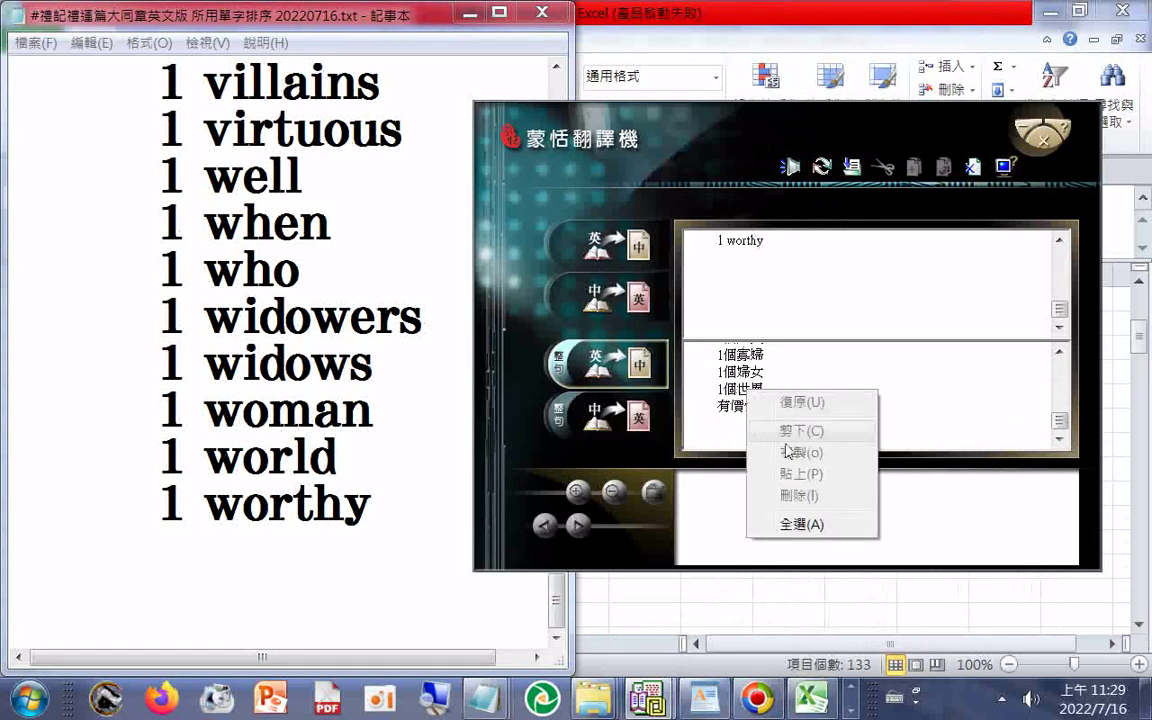
left_click(848, 522)
right_click(750, 382)
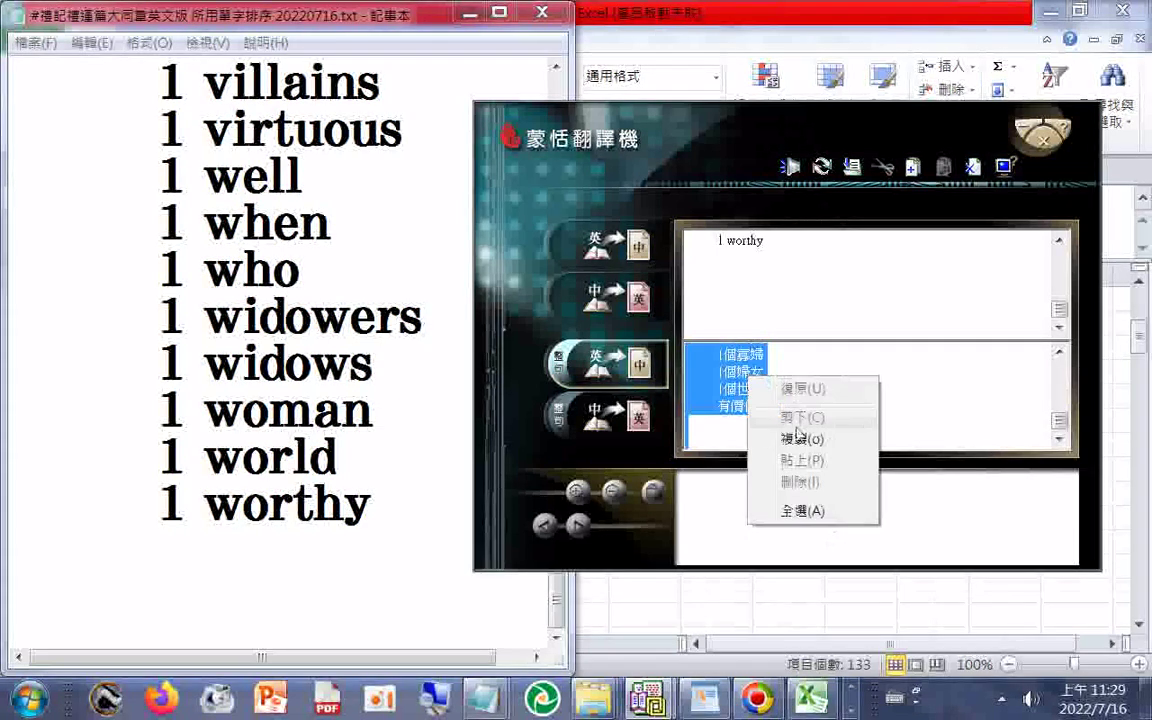
left_click(800, 440)
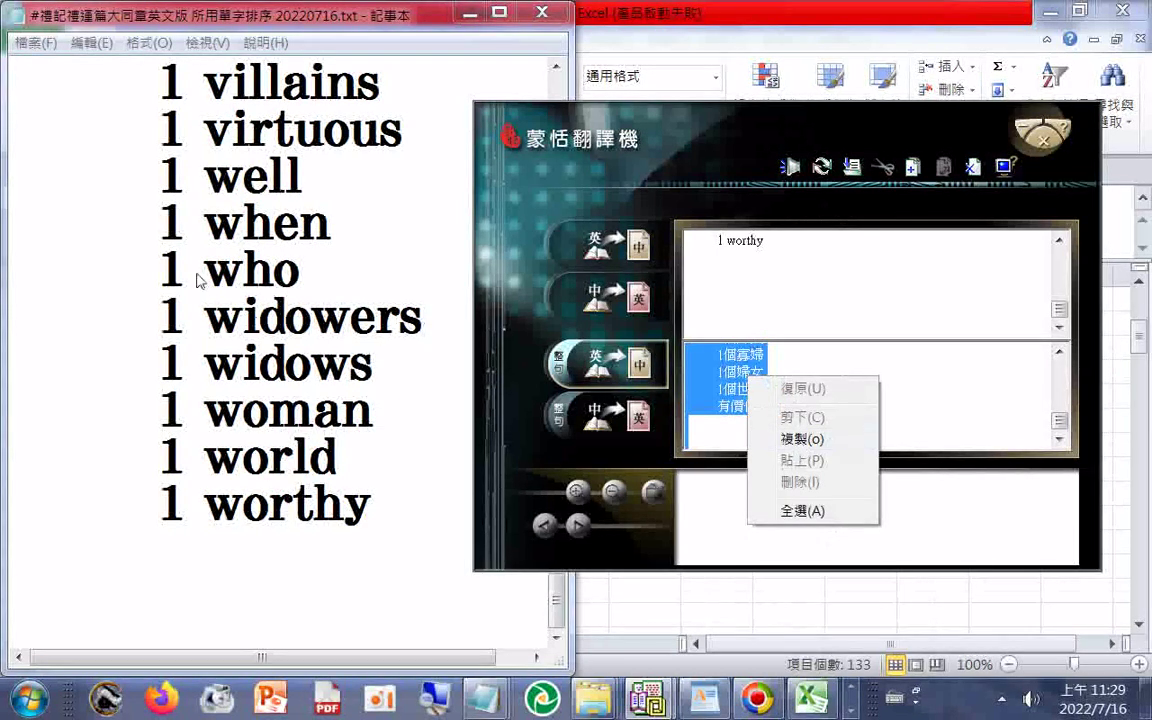
right_click(195, 272)
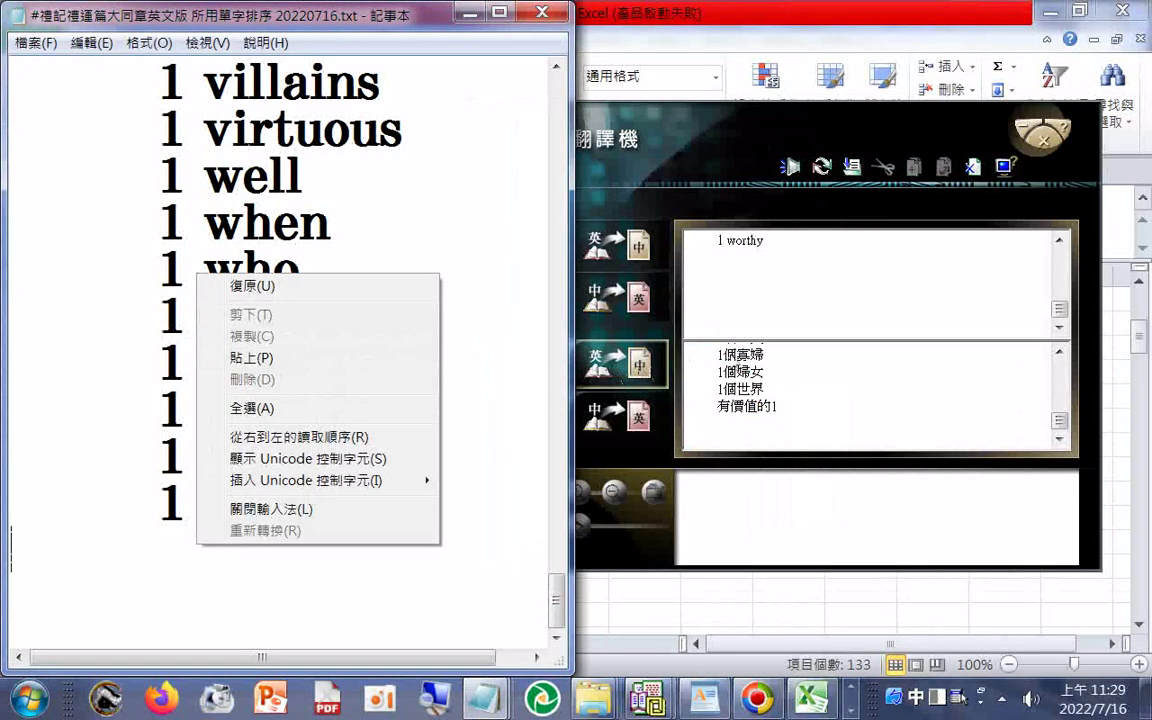
right_click(752, 368)
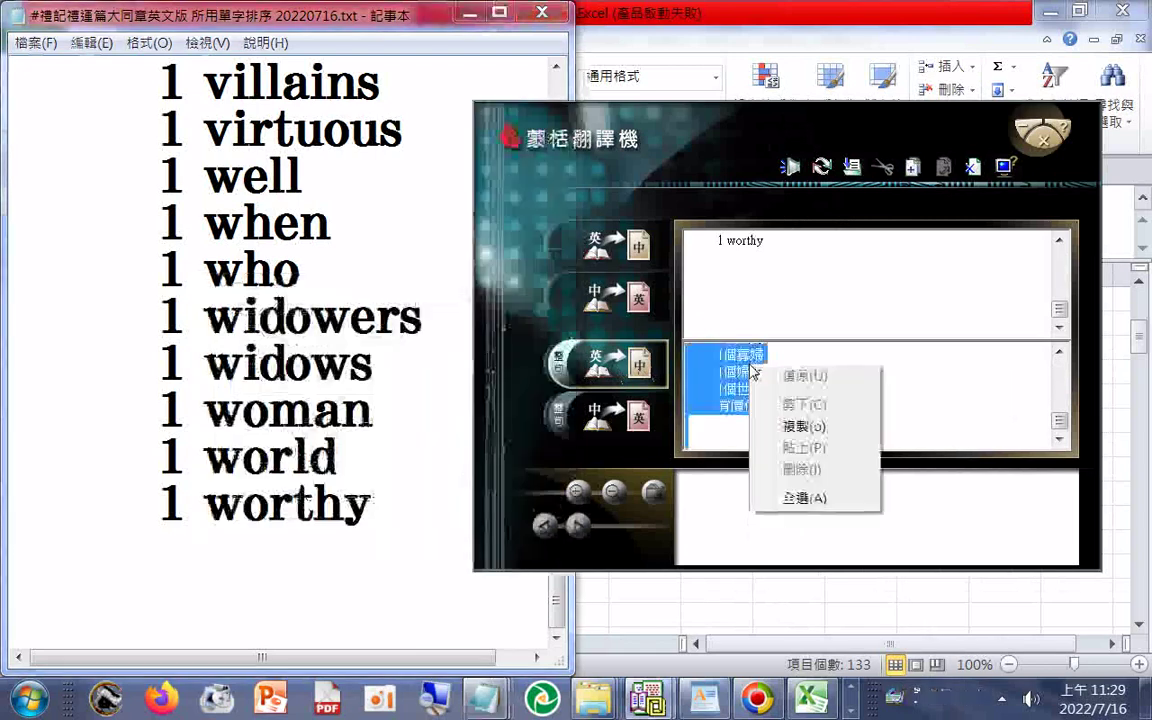
left_click(789, 425)
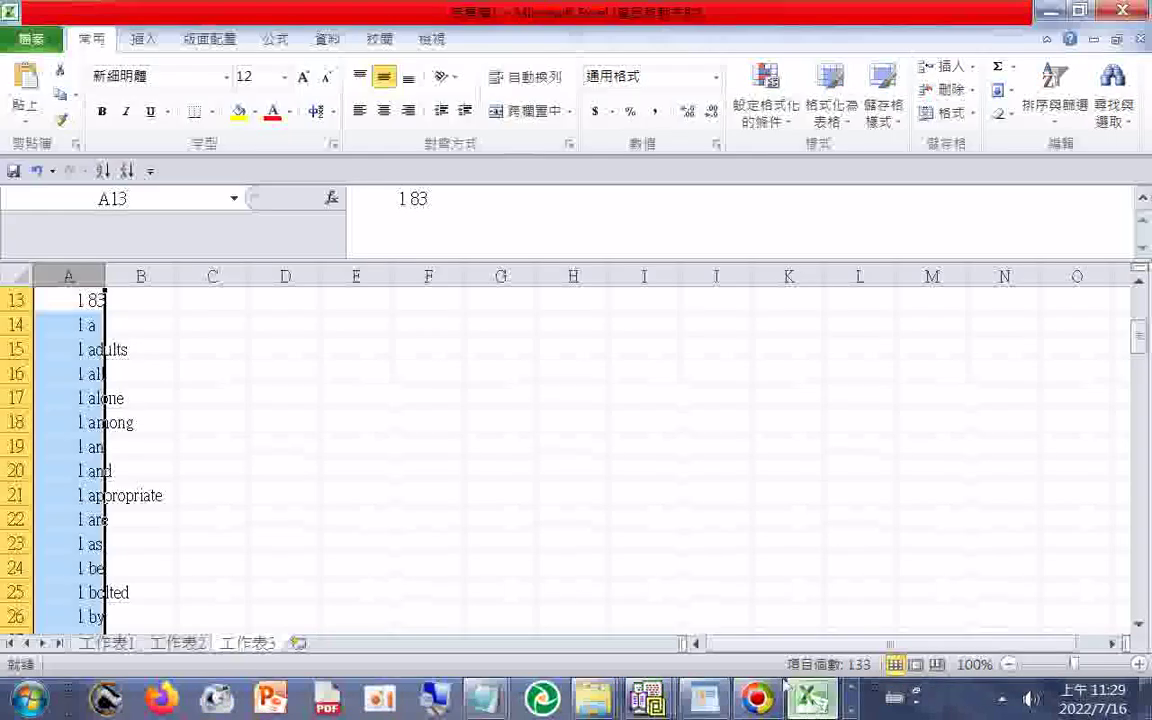
left_click(730, 640)
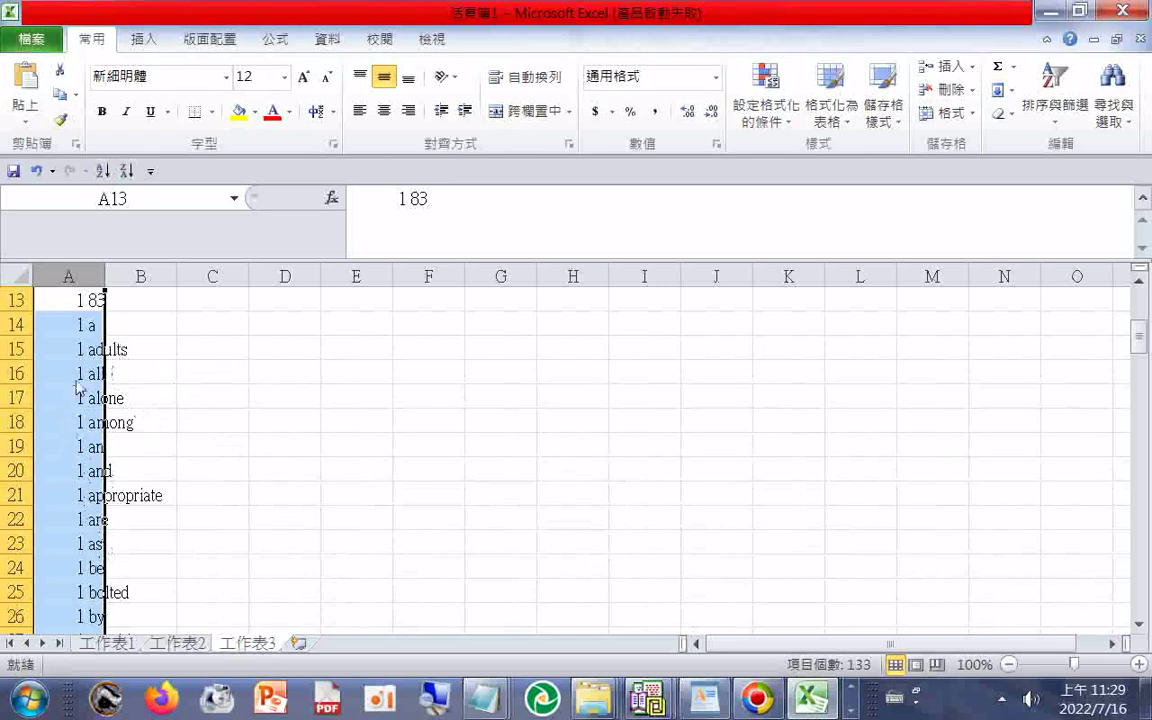
- Clear and delete rows 1–13 of symbols and numbers so column A begins '1 a', '1 adults'
left_click(25, 308)
scroll(200, 300, "up", 4)
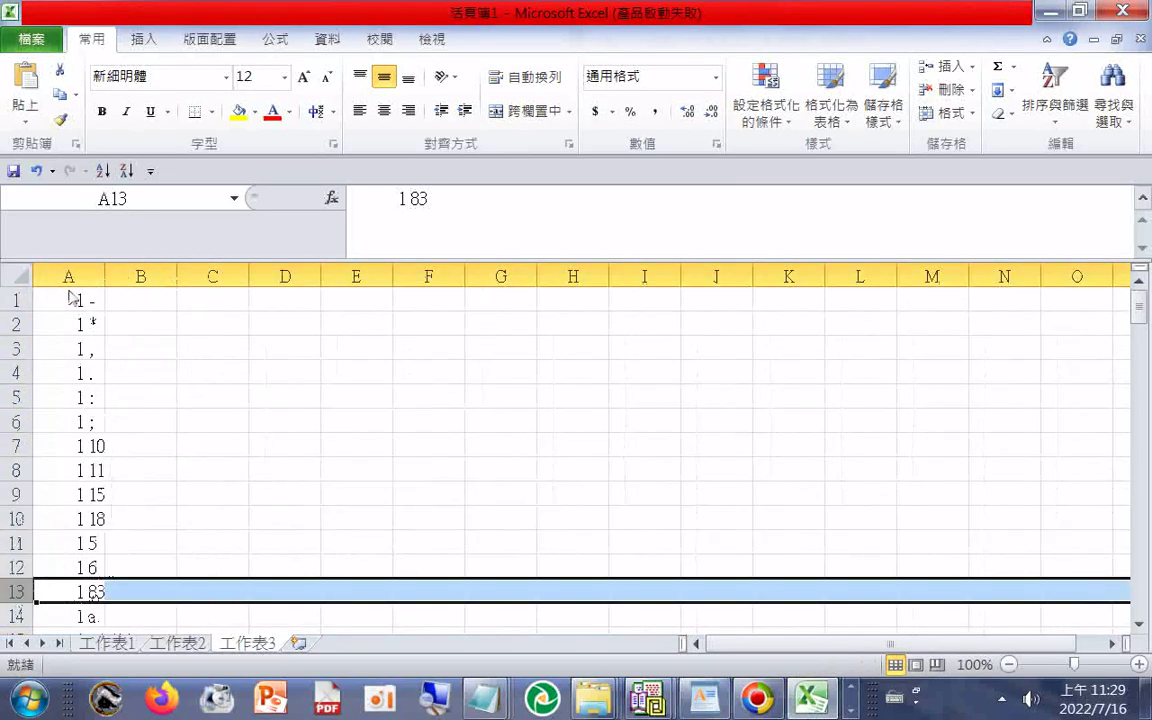
left_click(30, 302, "shift")
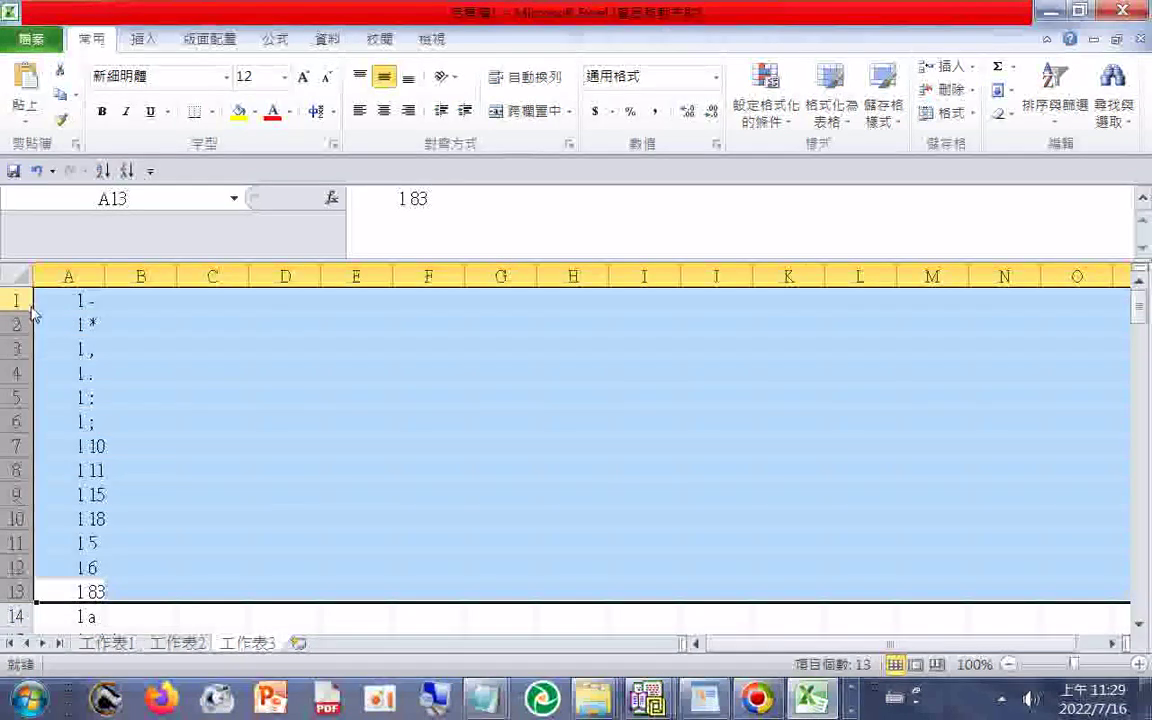
key("Delete")
right_click(65, 590)
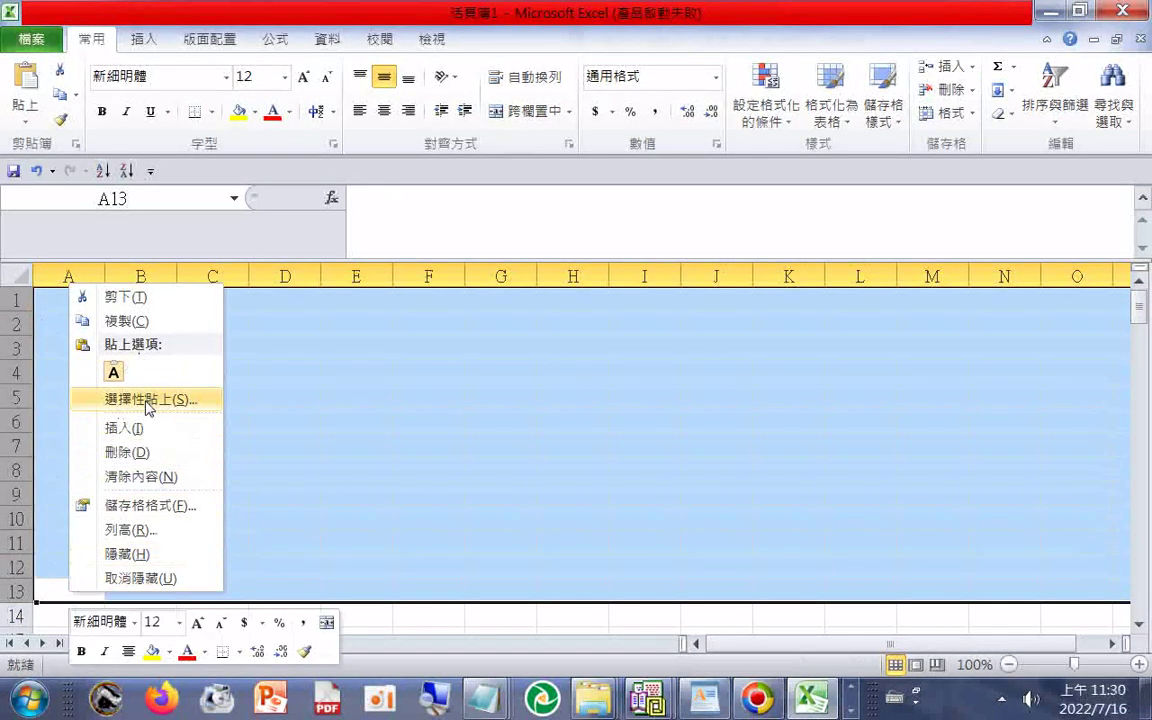
left_click(123, 453)
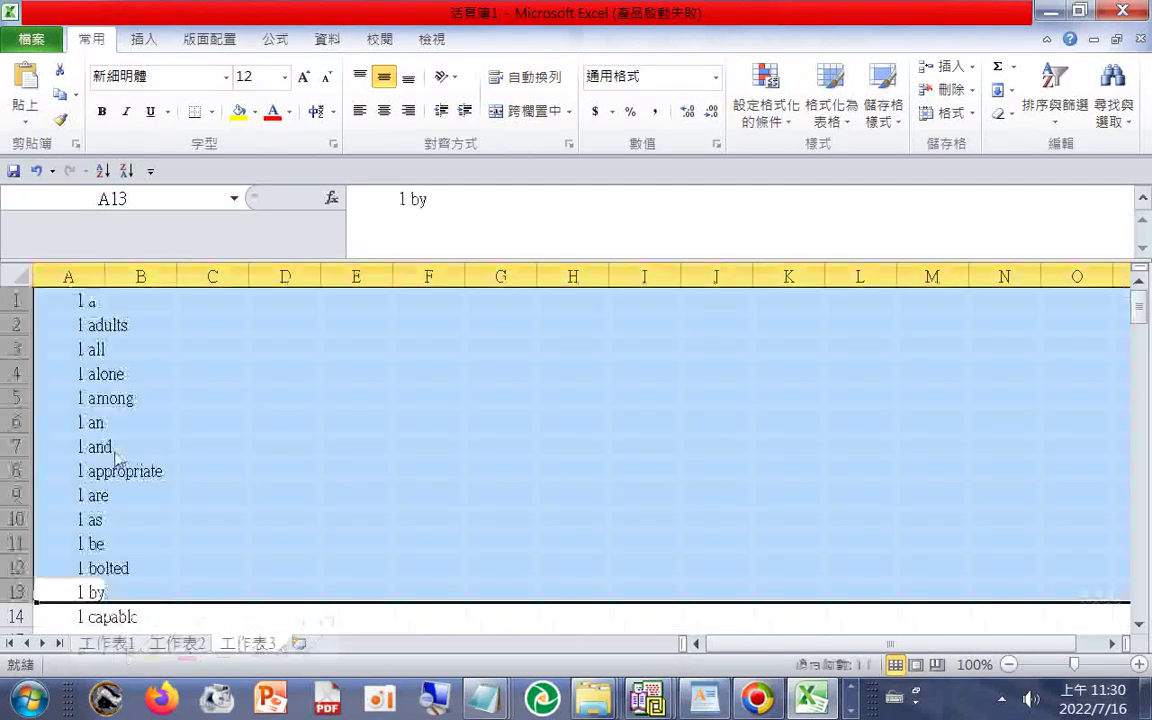
left_click(150, 282)
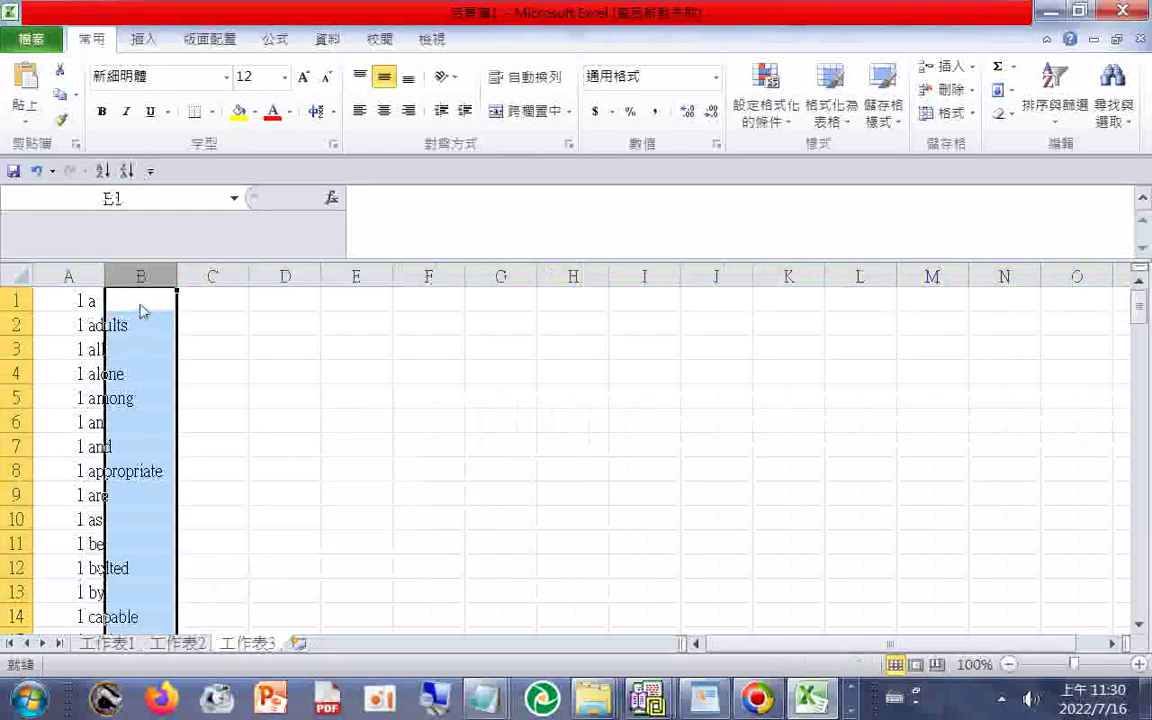
- Paste the Chinese translations into column B starting at cell B1
left_click(141, 302)
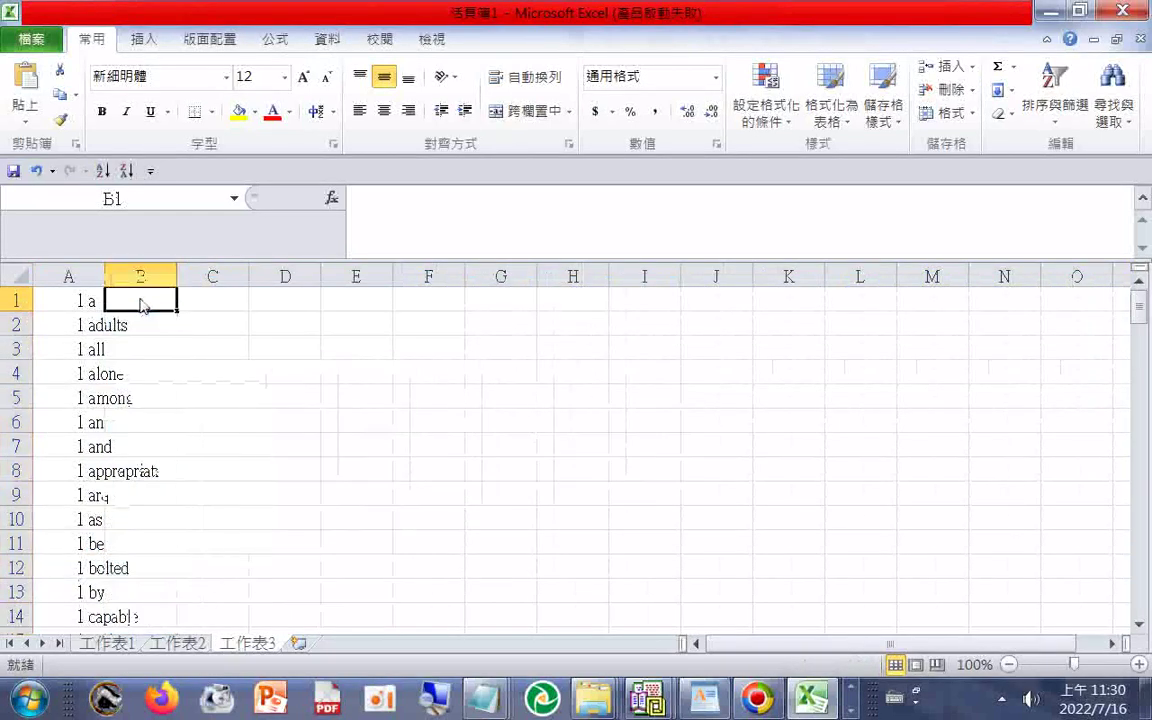
right_click(141, 300)
left_click(194, 349)
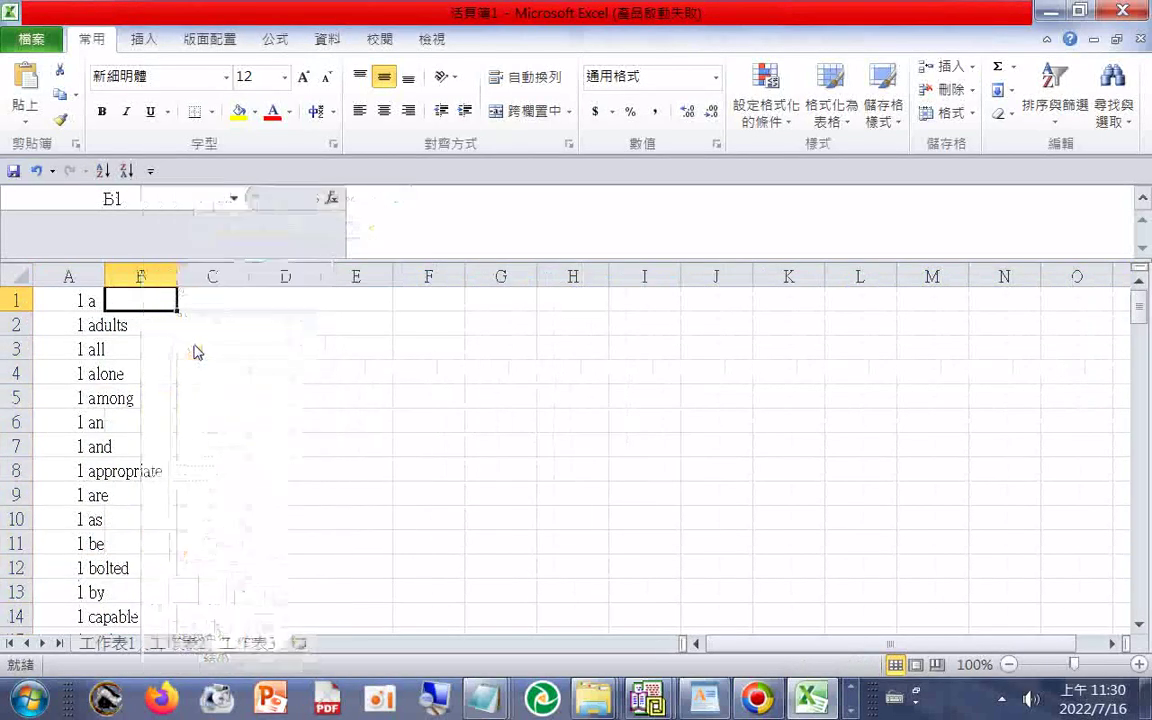
- Clear the leftover numbers in A116:A120 below the word list
scroll(186, 299, "down", 2)
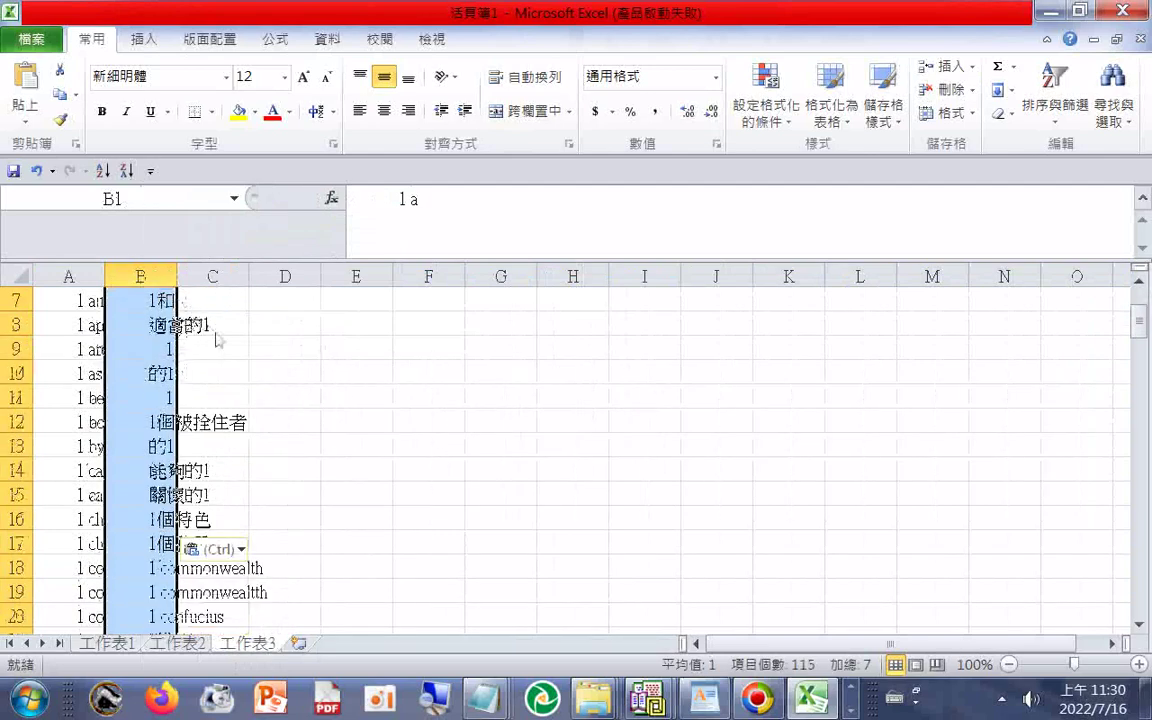
scroll(219, 334, "down", 4)
scroll(229, 371, "down", 7)
scroll(210, 400, "down", 7)
scroll(185, 440, "down", 6)
scroll(163, 475, "down", 6)
scroll(163, 475, "down", 4)
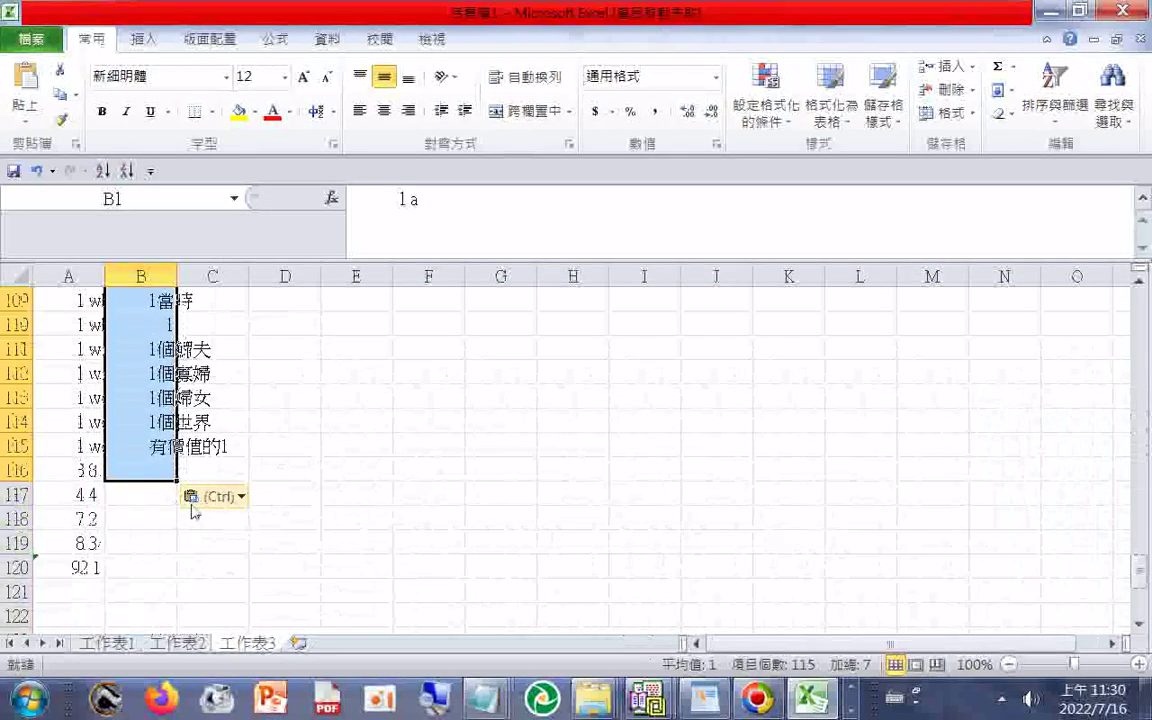
left_click(33, 476)
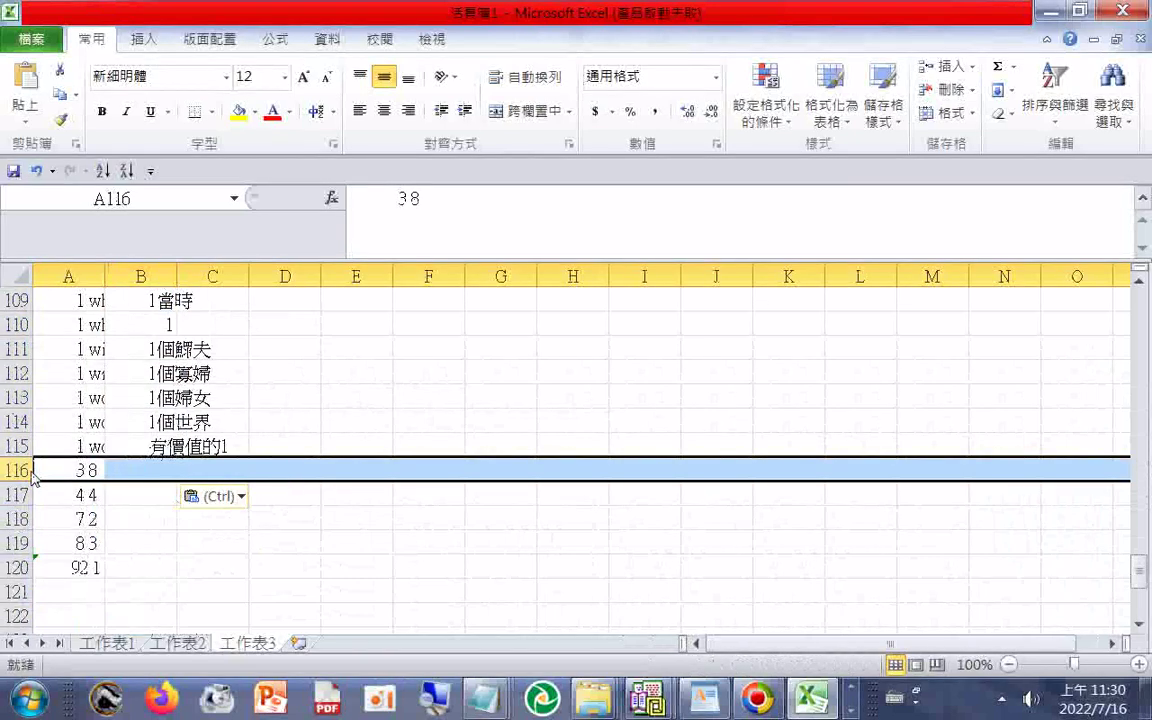
left_click(58, 577, "shift")
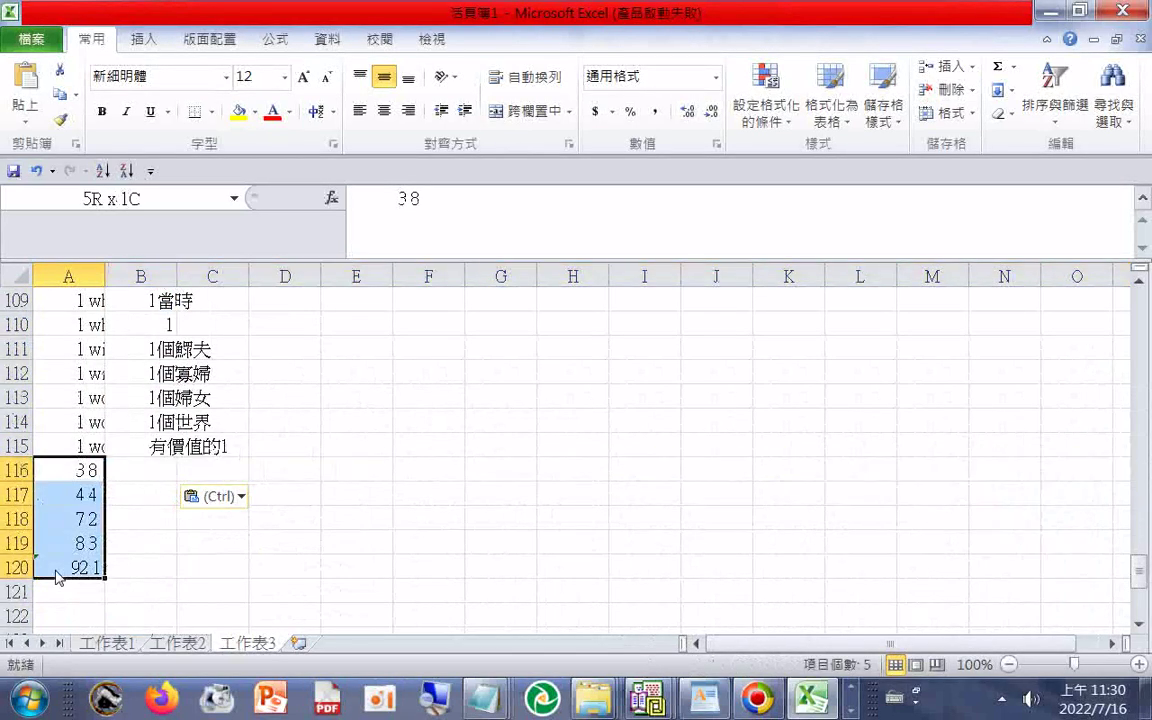
key("Delete")
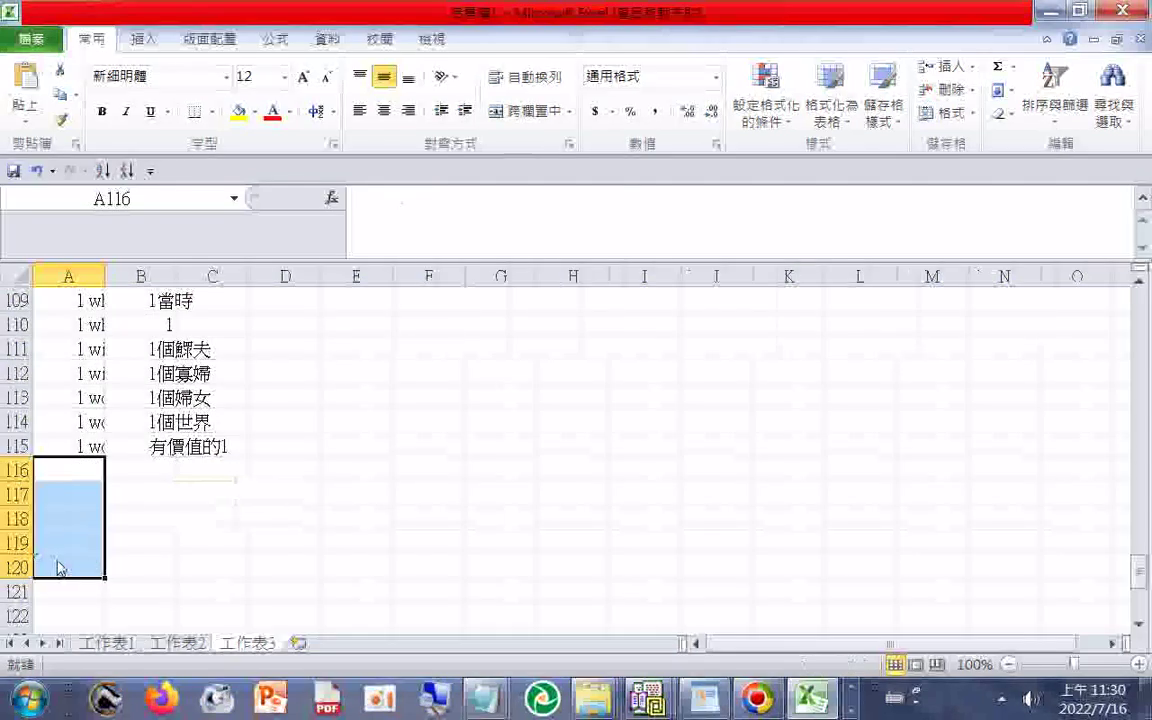
left_click(136, 474)
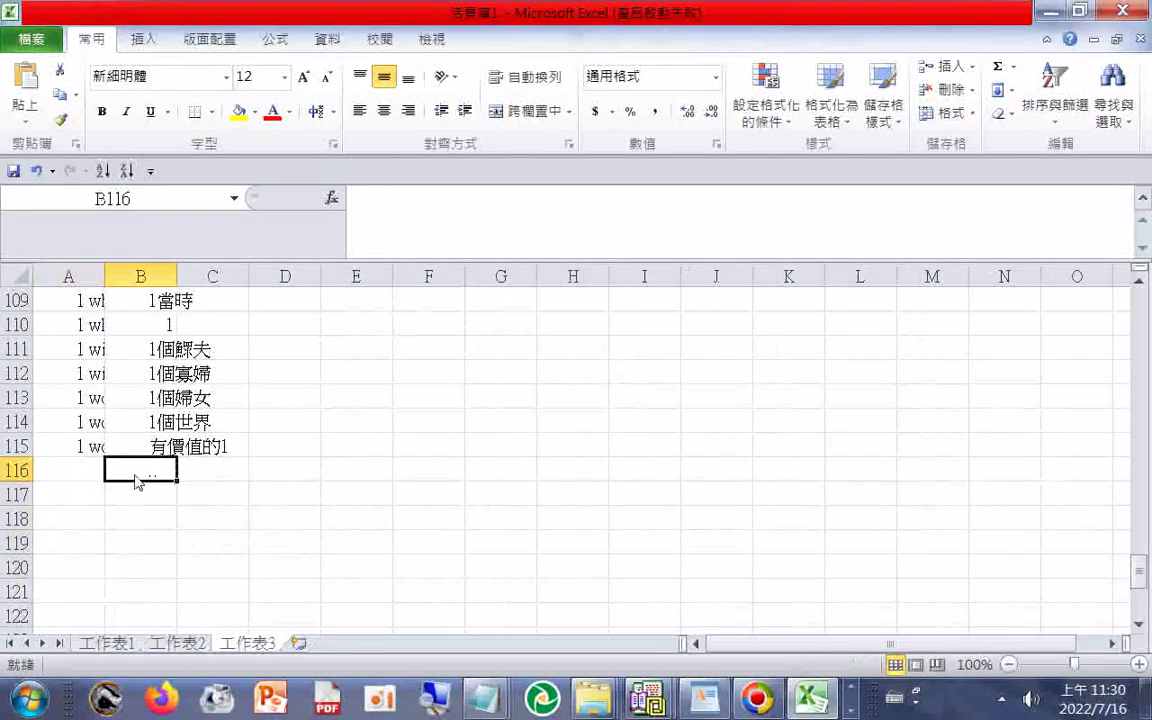
- Copy columns A and B holding the words and their translations
left_click(77, 275)
left_click_drag(157, 284, 158, 286)
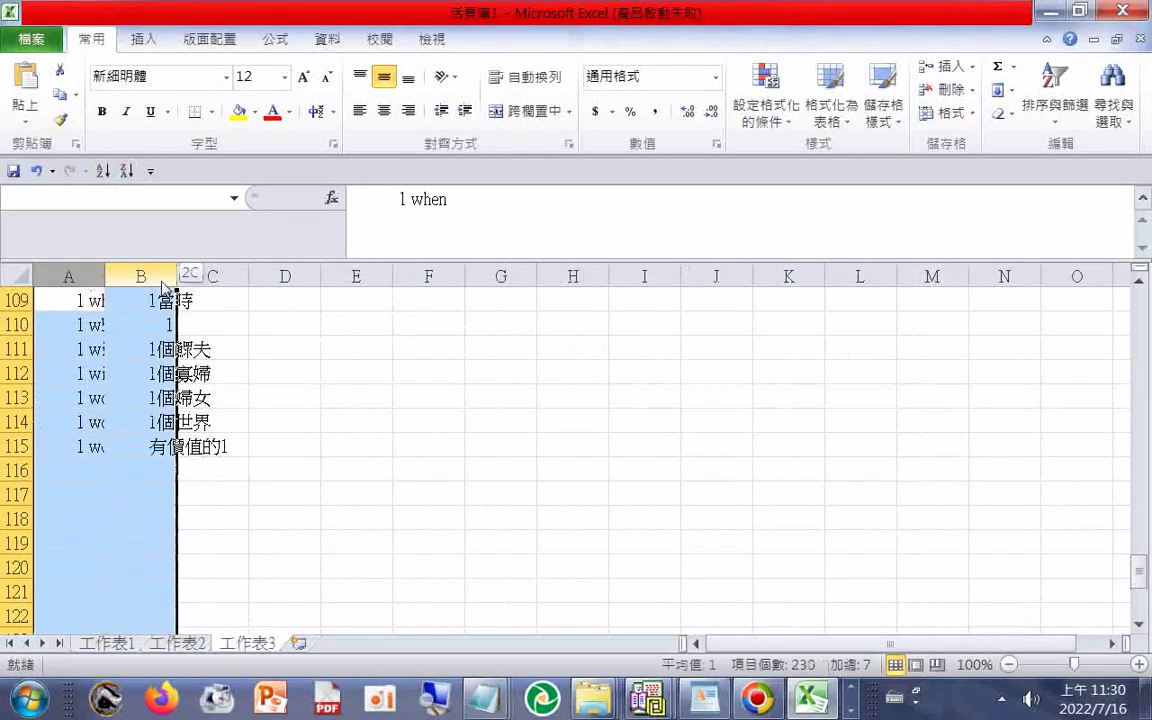
right_click(160, 285)
left_click(222, 320)
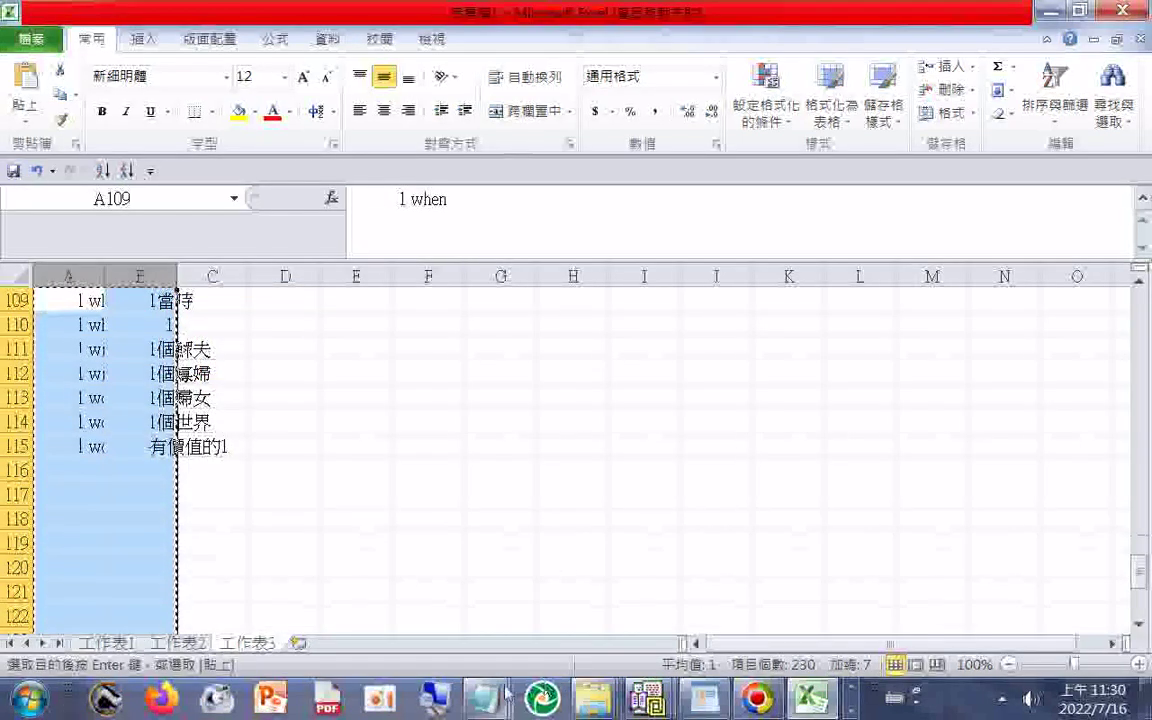
mouse_move(490, 698)
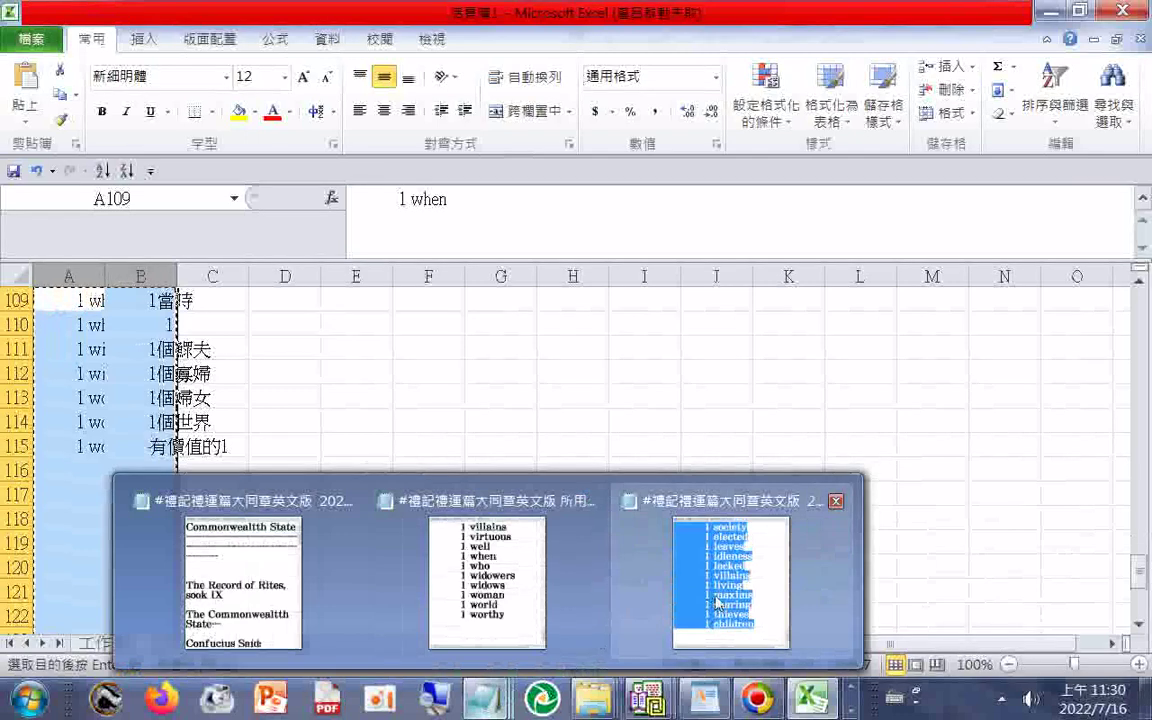
- Bring the token log and the sorted 所用單字排序 20220716.txt windows forward, scrolling the list to the top
left_click(718, 603)
left_click(625, 613)
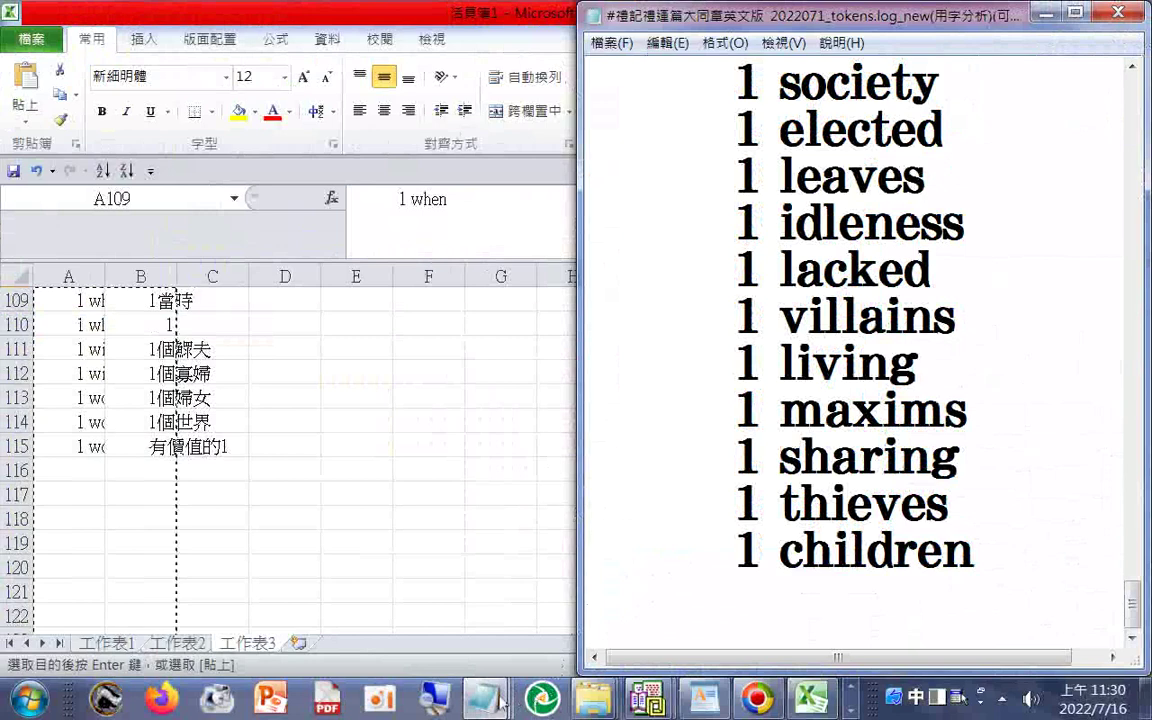
mouse_move(503, 703)
left_click(489, 580)
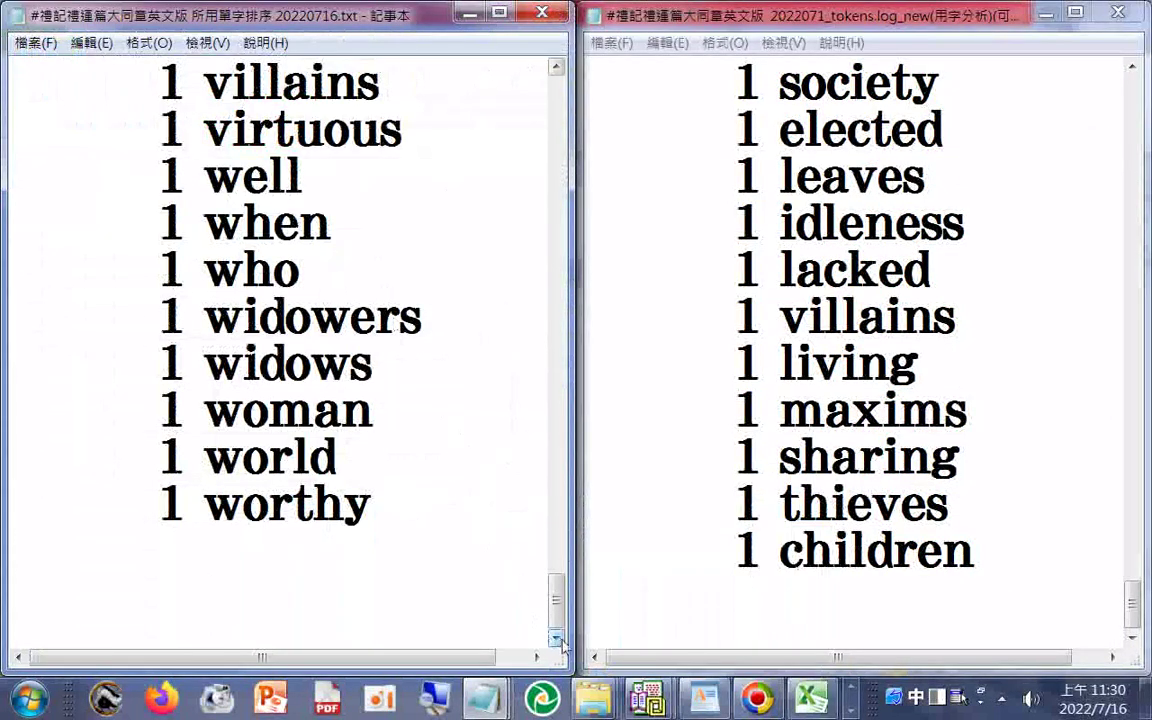
left_click_drag(557, 622, 581, 250)
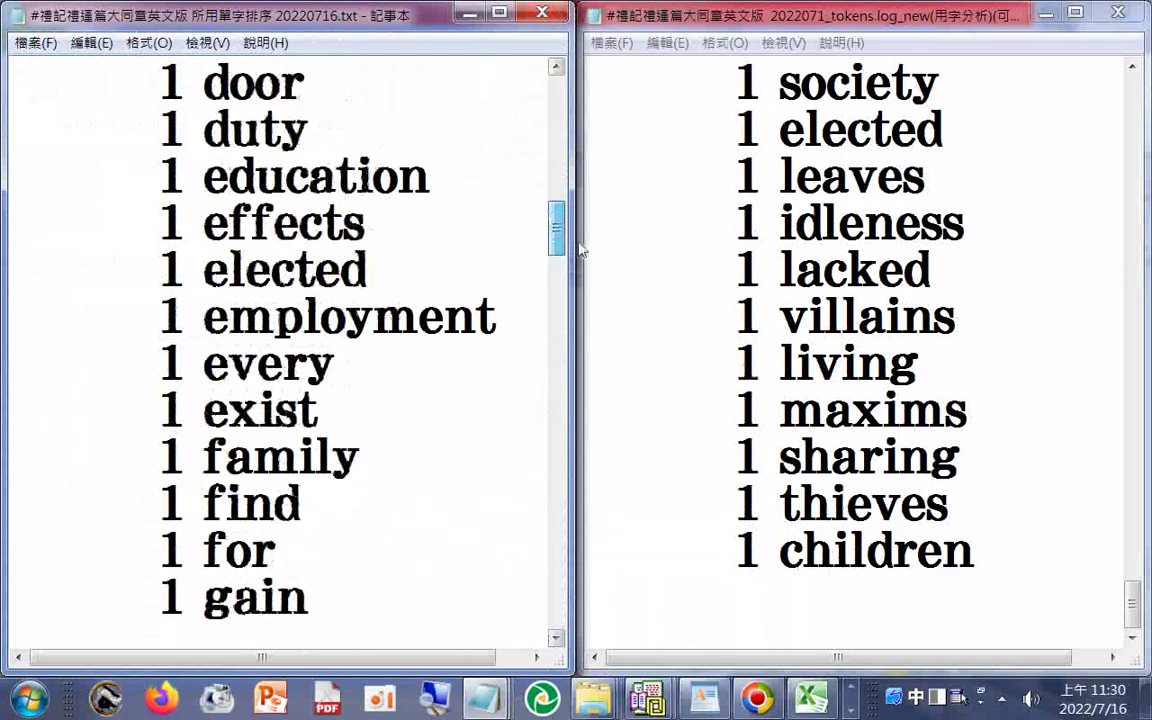
left_click_drag(581, 250, 565, 160)
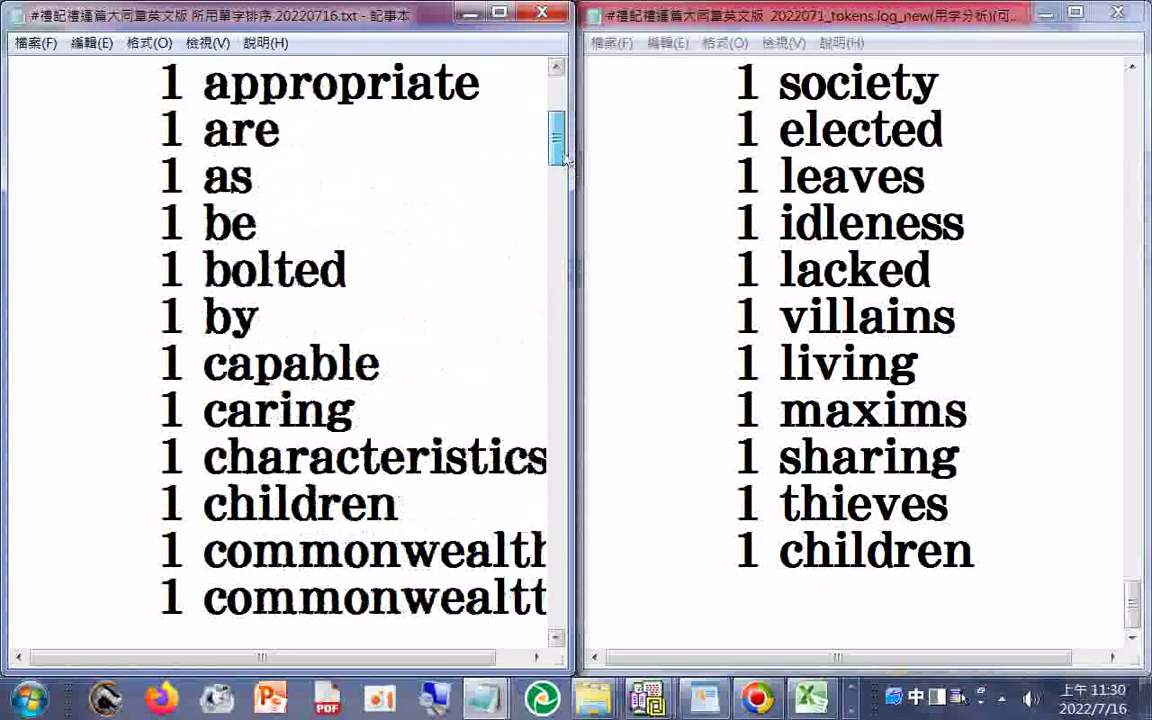
left_click_drag(565, 160, 560, 154)
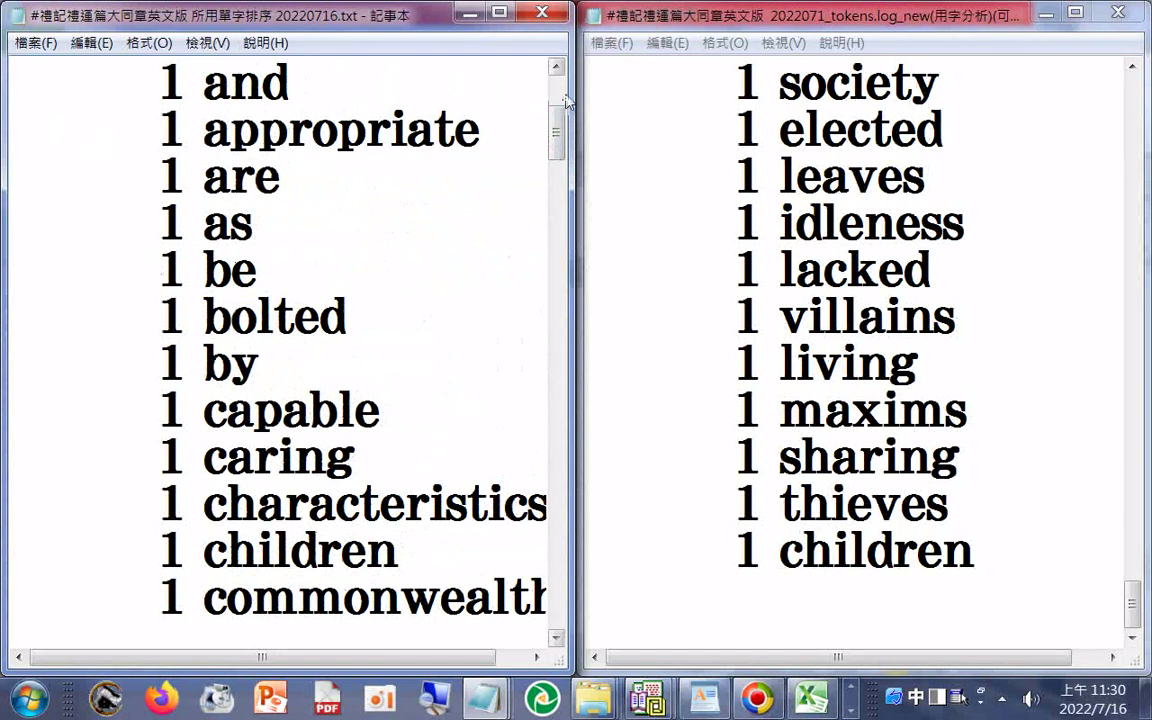
- Create a new untitled Notepad document and paste in the copied word list with translations
left_click_drag(556, 140, 556, 80)
left_click(35, 43)
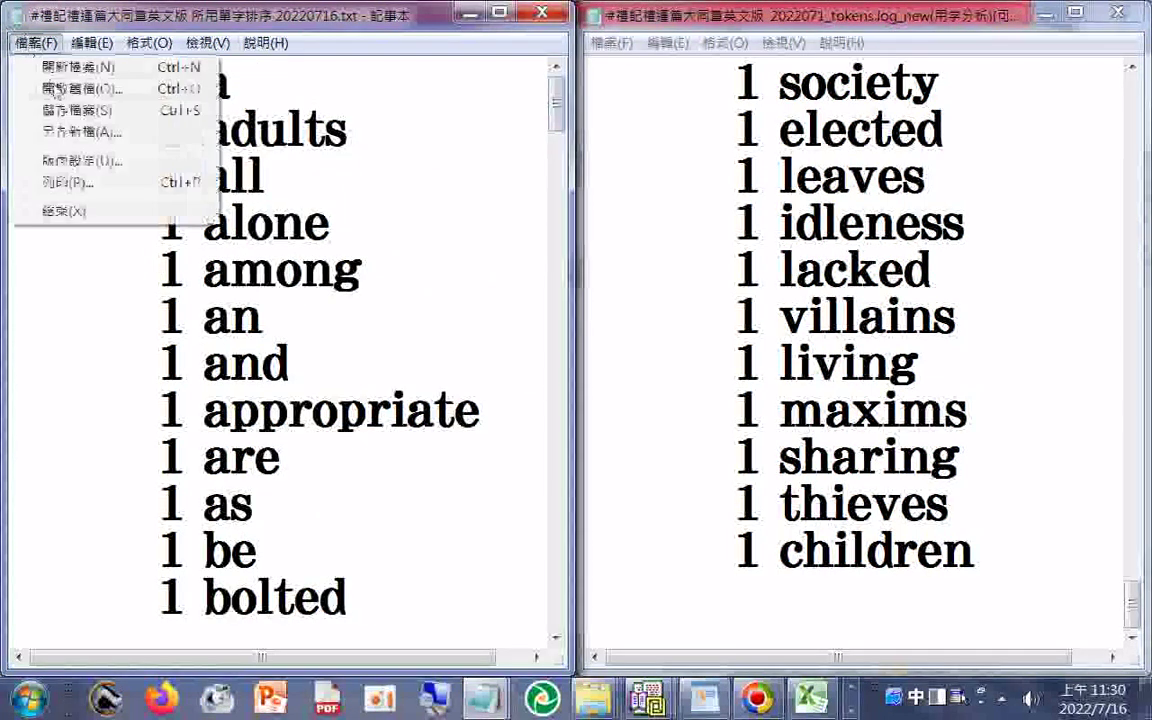
left_click(50, 62)
right_click(186, 160)
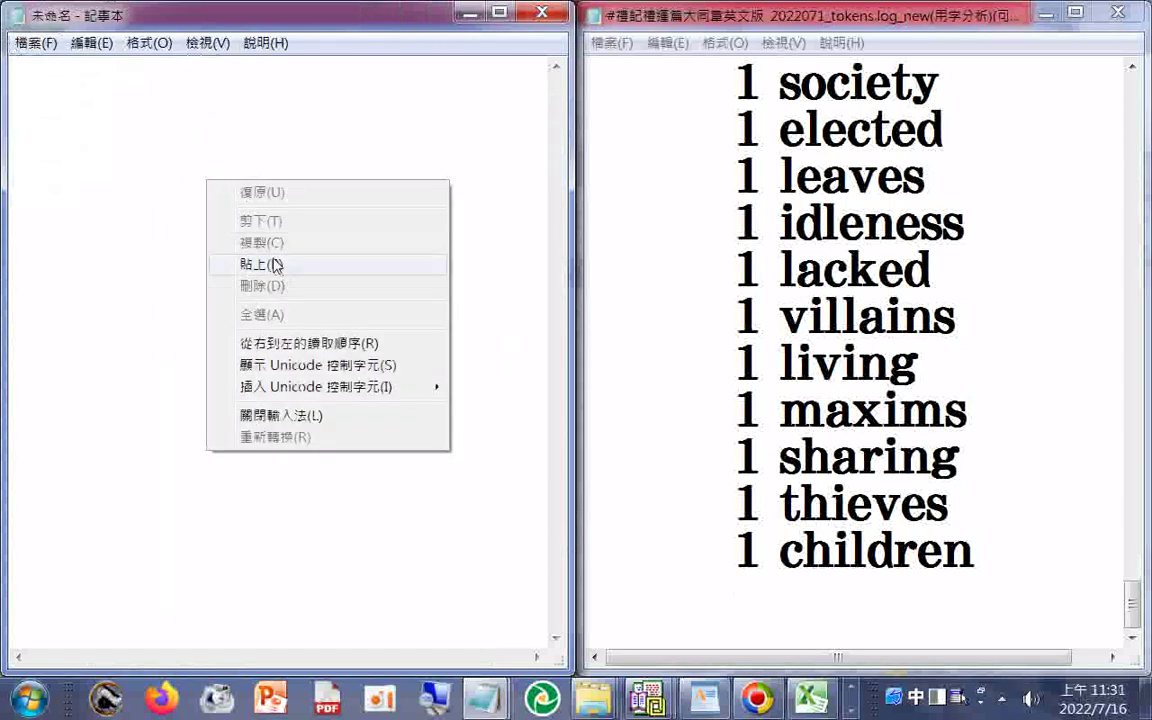
left_click(285, 263)
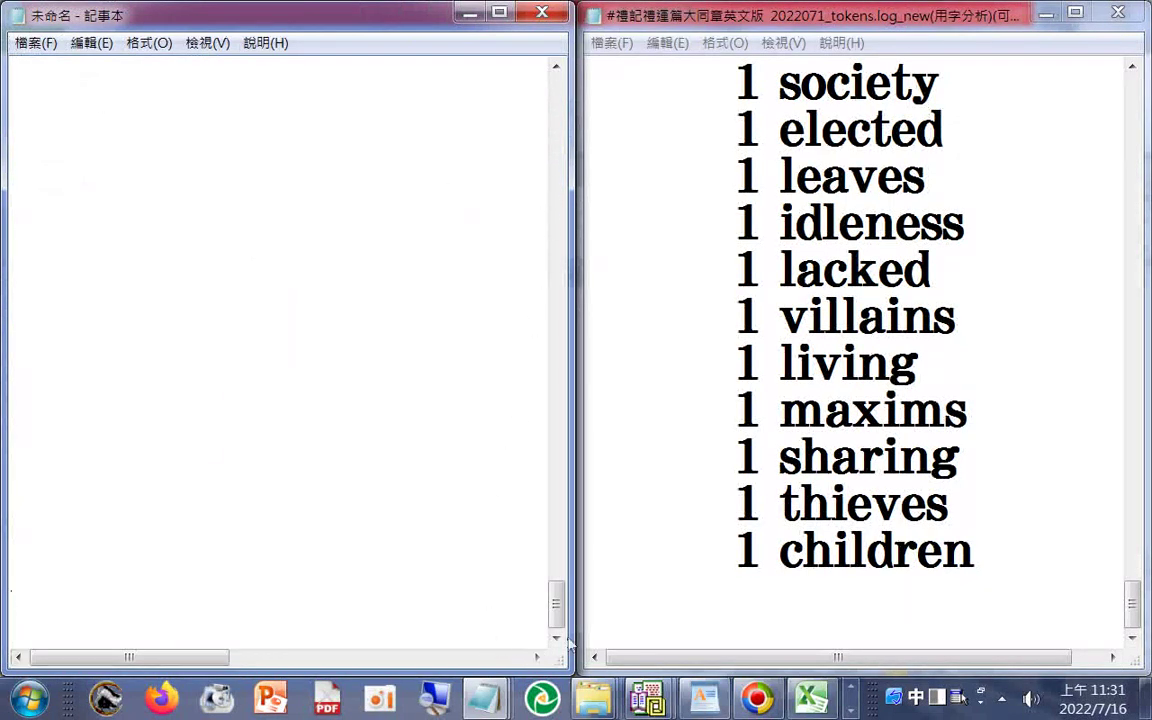
left_click_drag(556, 614, 556, 567)
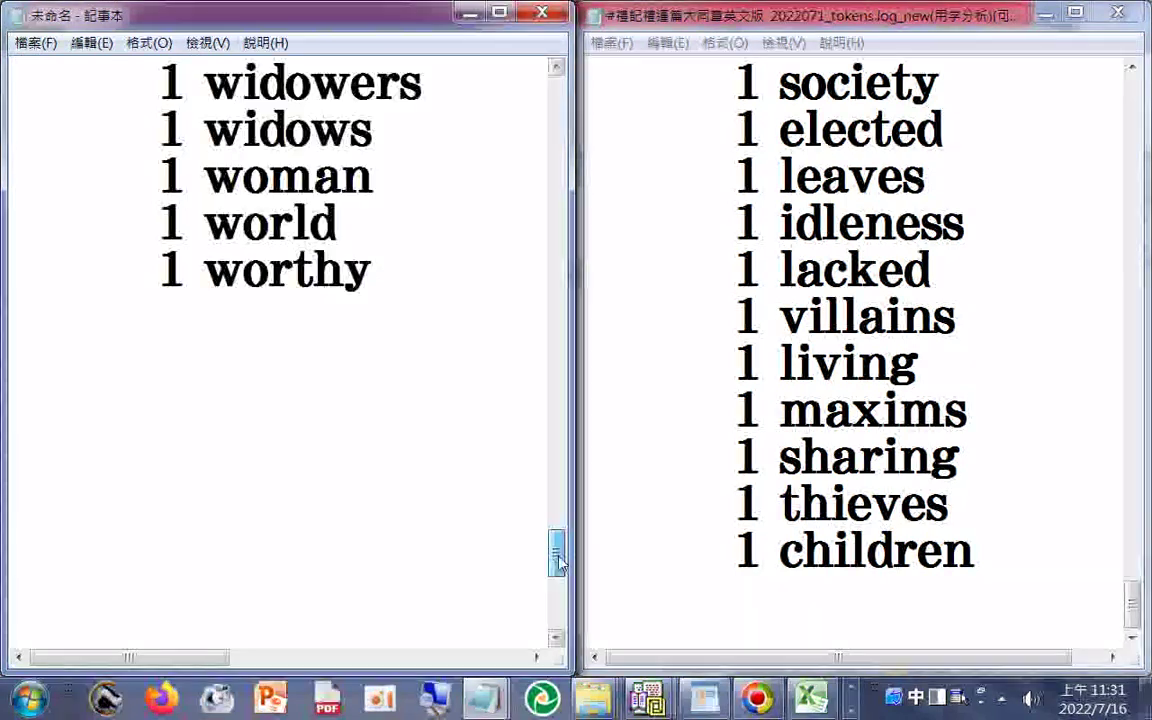
key("ctrl+a")
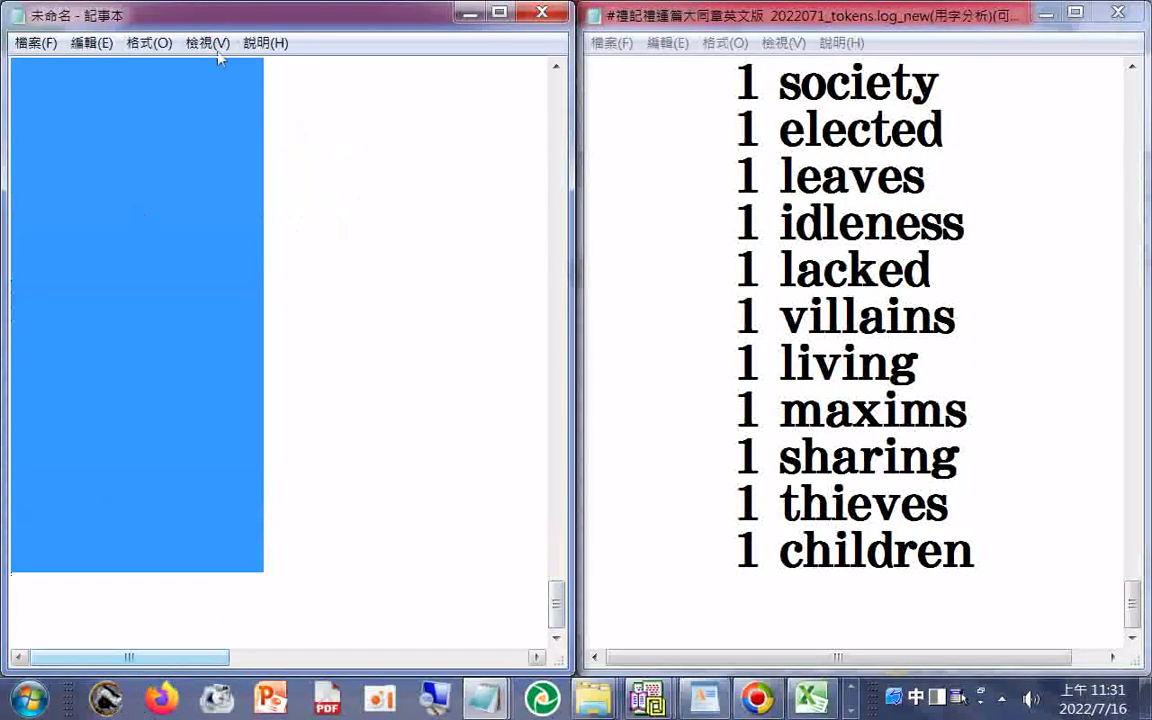
key("Up")
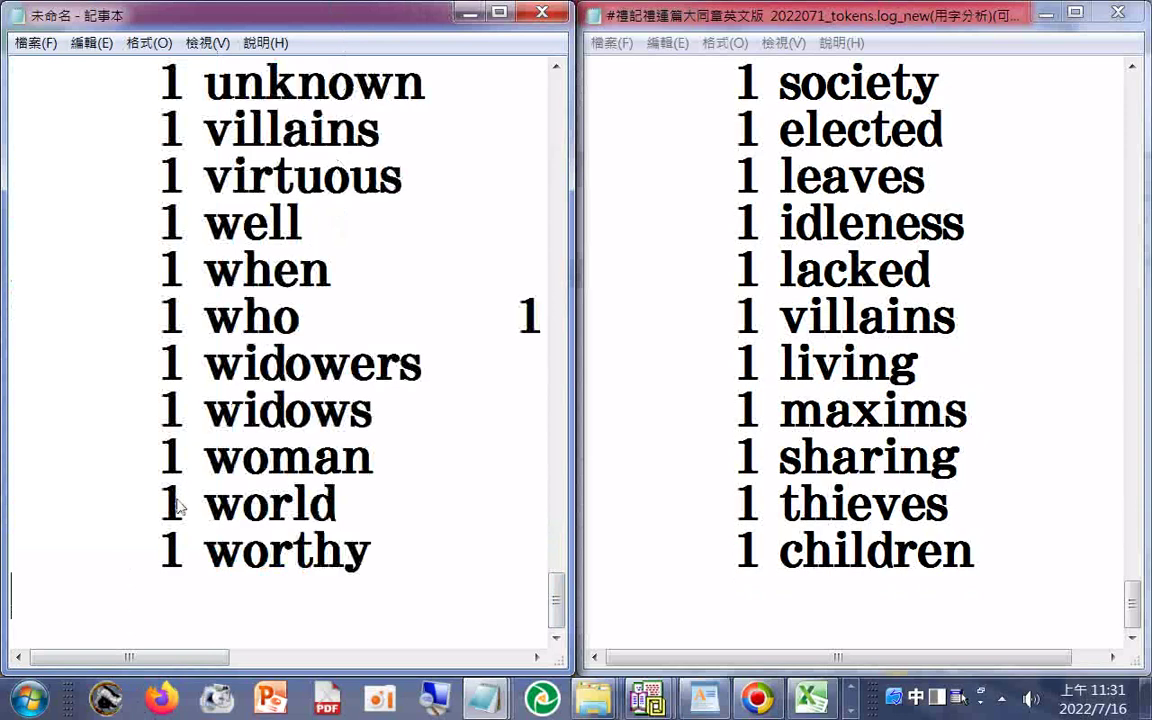
- Toggle Word Wrap on and back off, then maximize the Notepad window
left_click(148, 43)
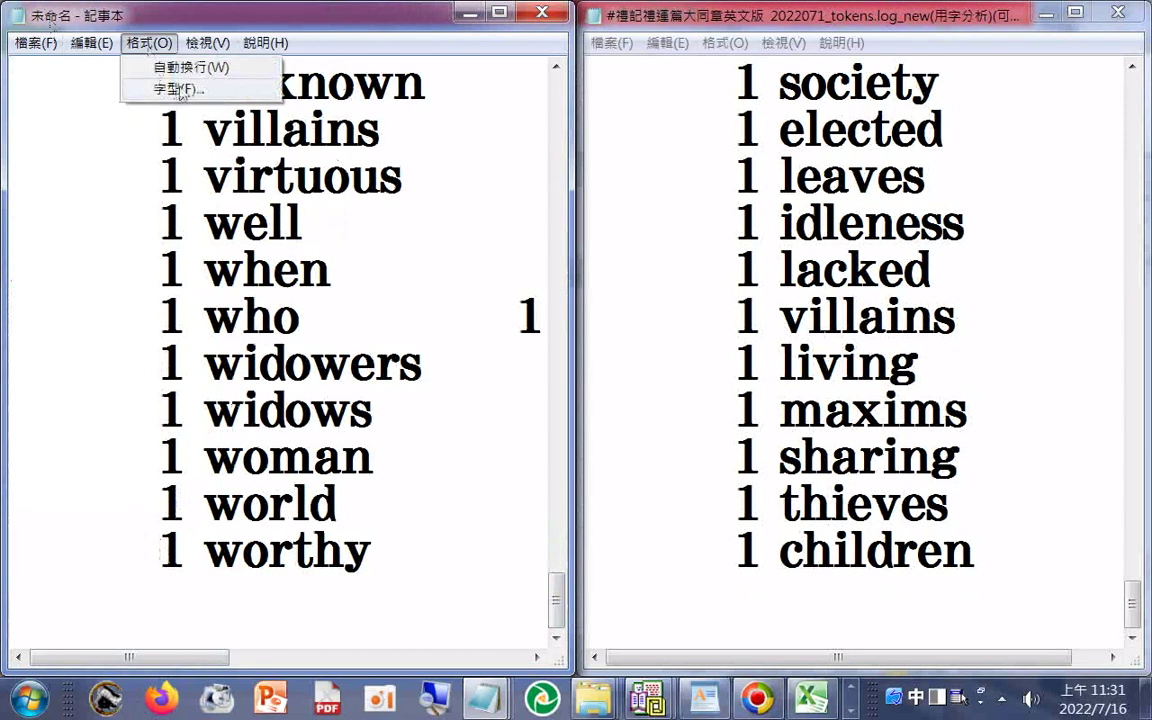
left_click(195, 68)
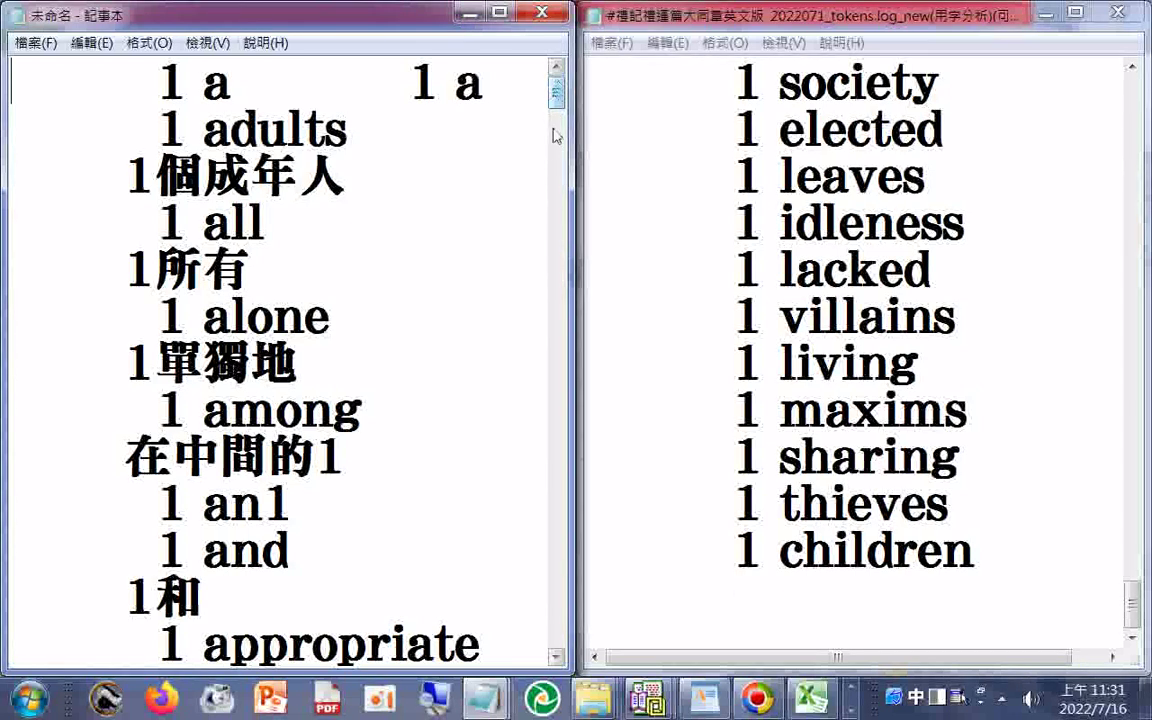
left_click(152, 44)
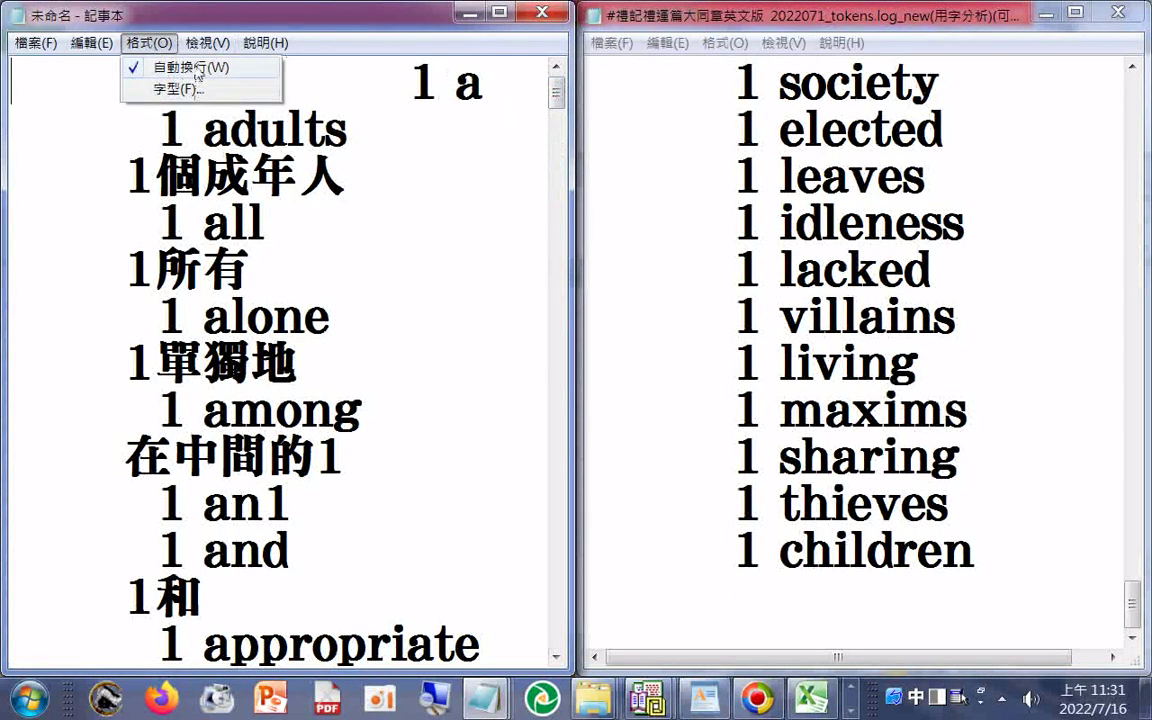
left_click(180, 69)
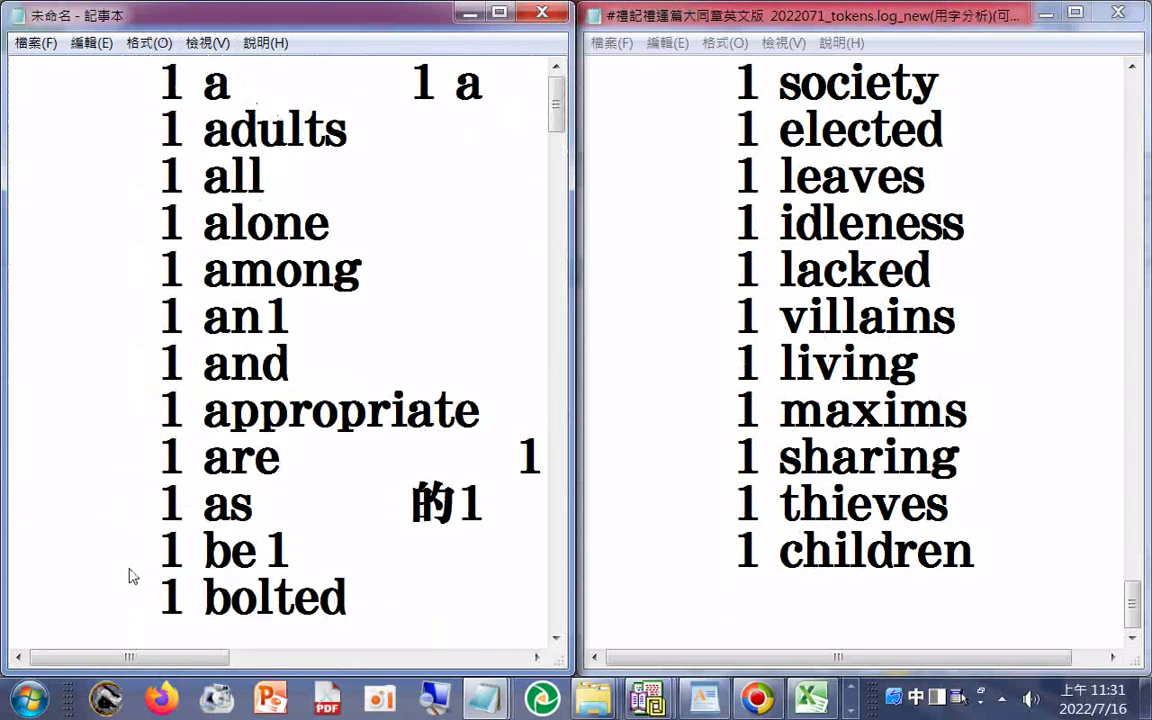
left_click_drag(196, 659, 211, 659)
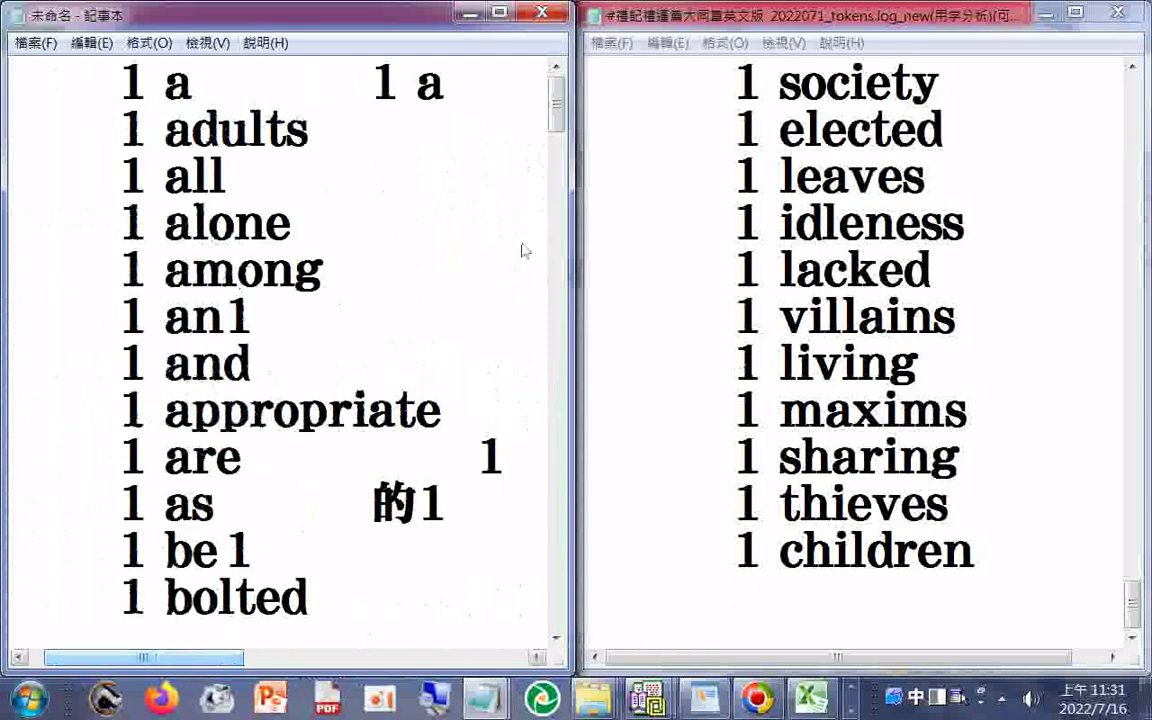
left_click(498, 14)
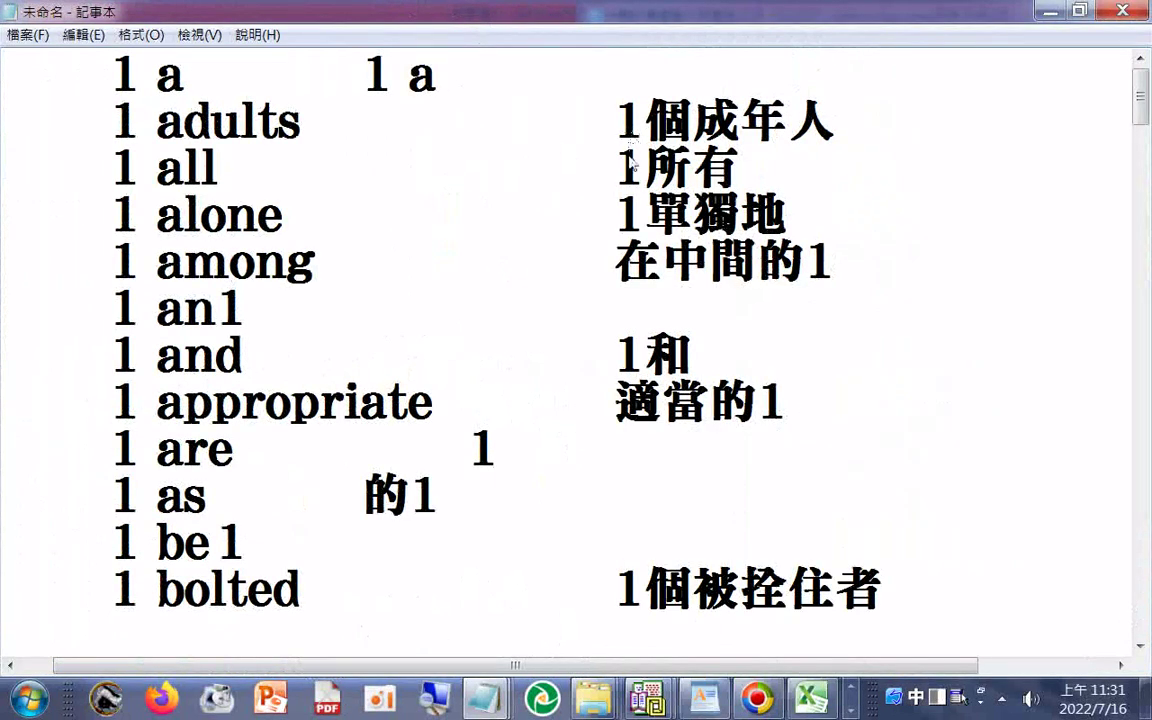
- Select the stray 1 before 個成年人 in the meanings column, then scroll down the list
left_click_drag(600, 120, 645, 128)
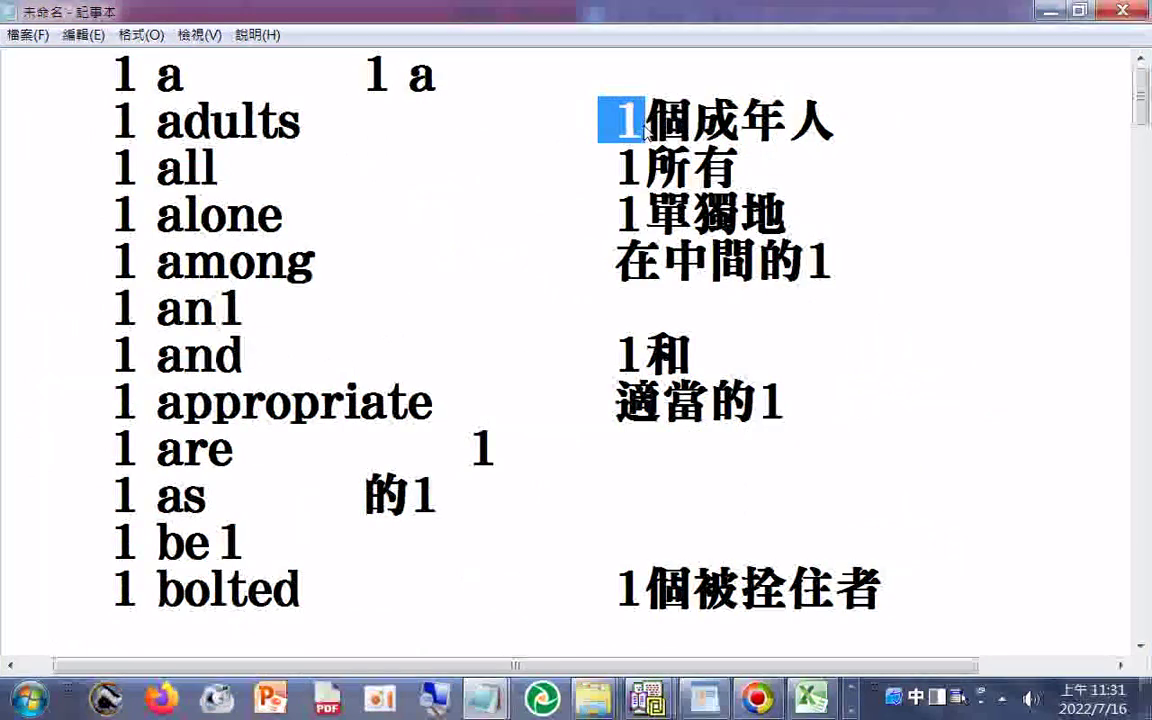
left_click_drag(279, 122, 301, 135)
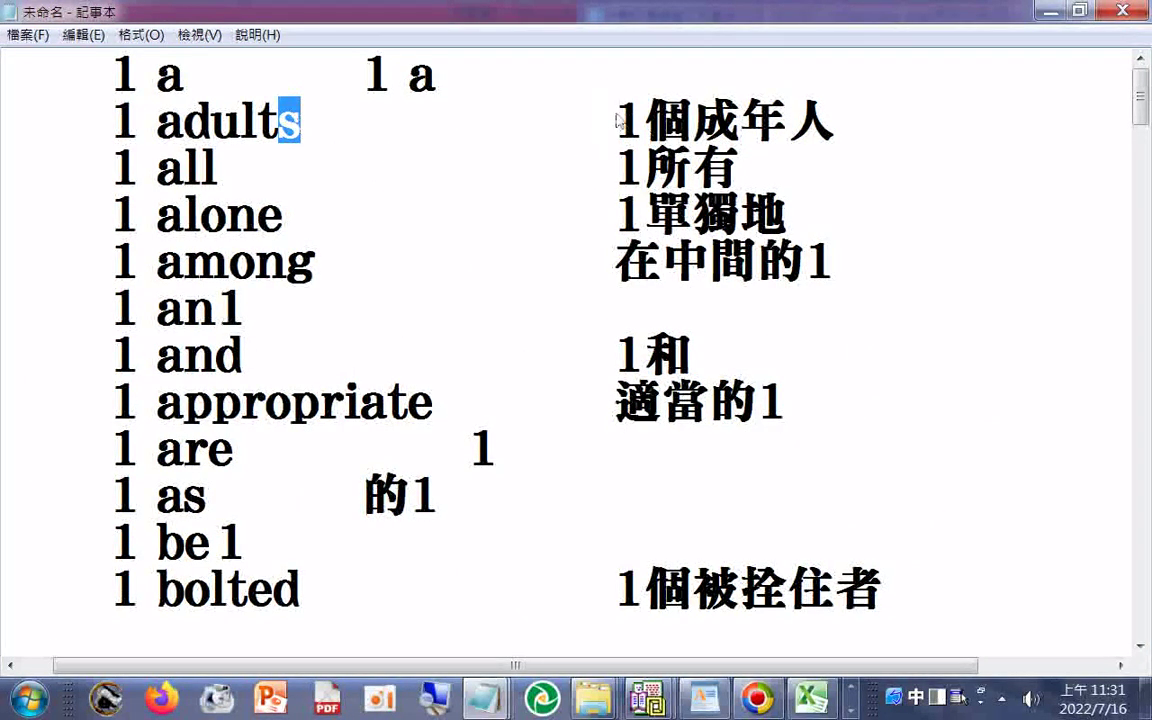
left_click_drag(614, 120, 646, 129)
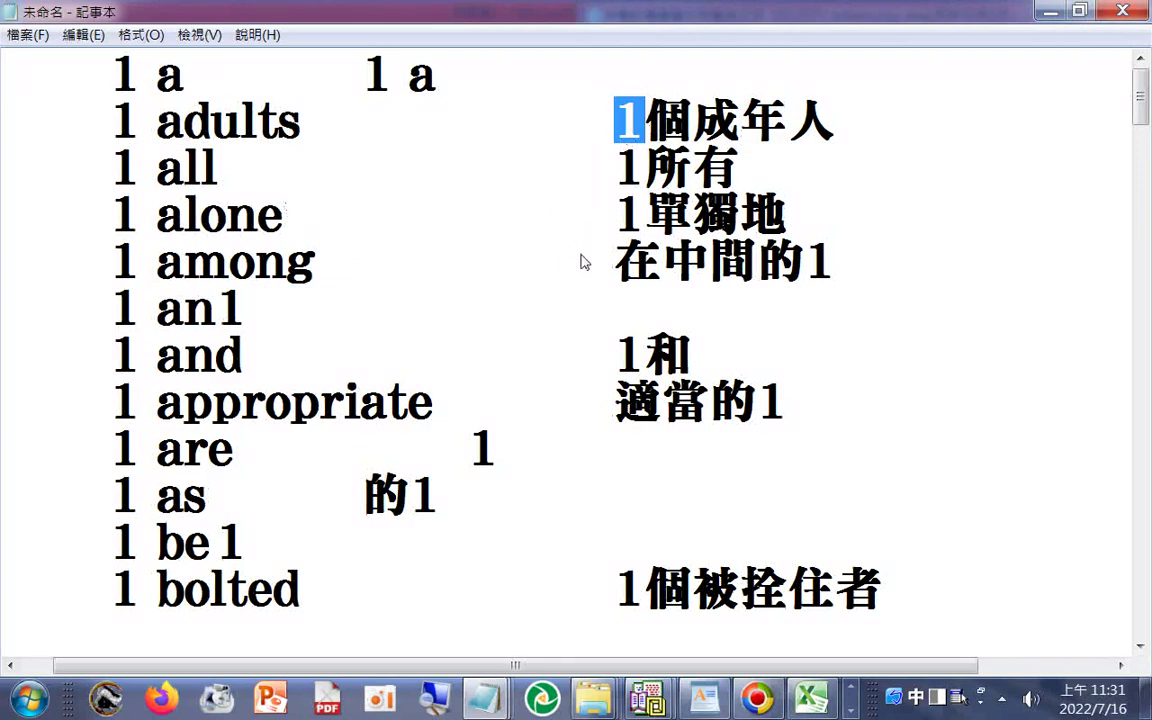
scroll(583, 281, "down", 1)
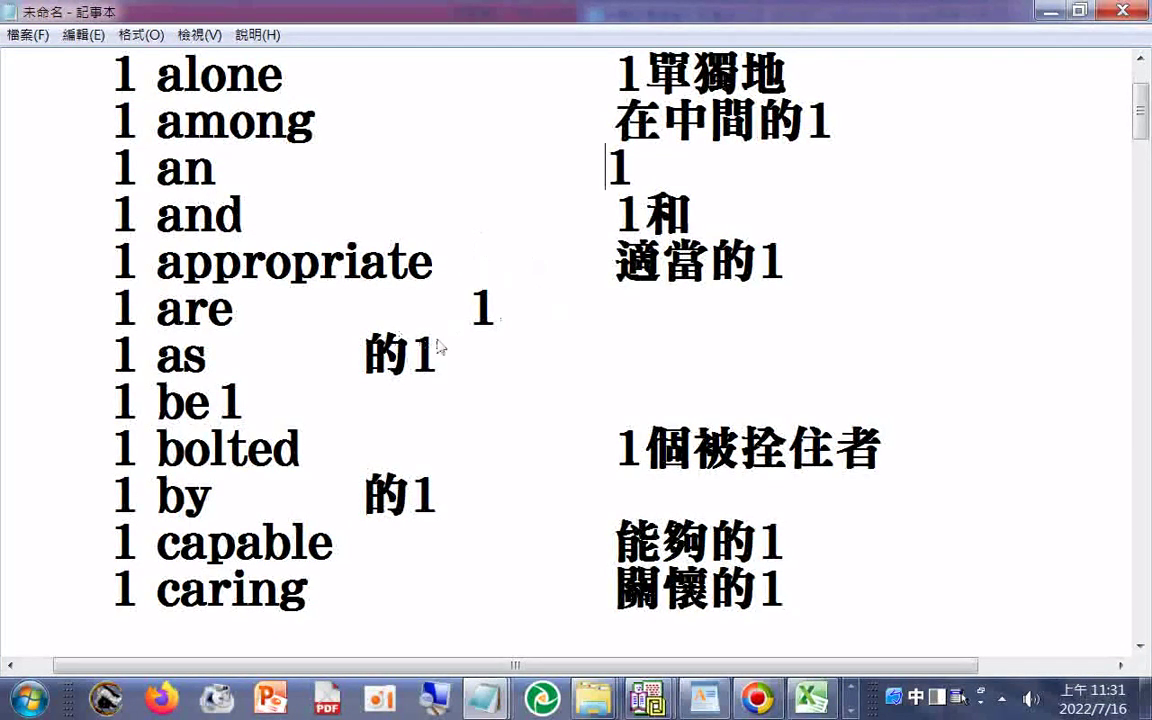
scroll(465, 307, "down", 1)
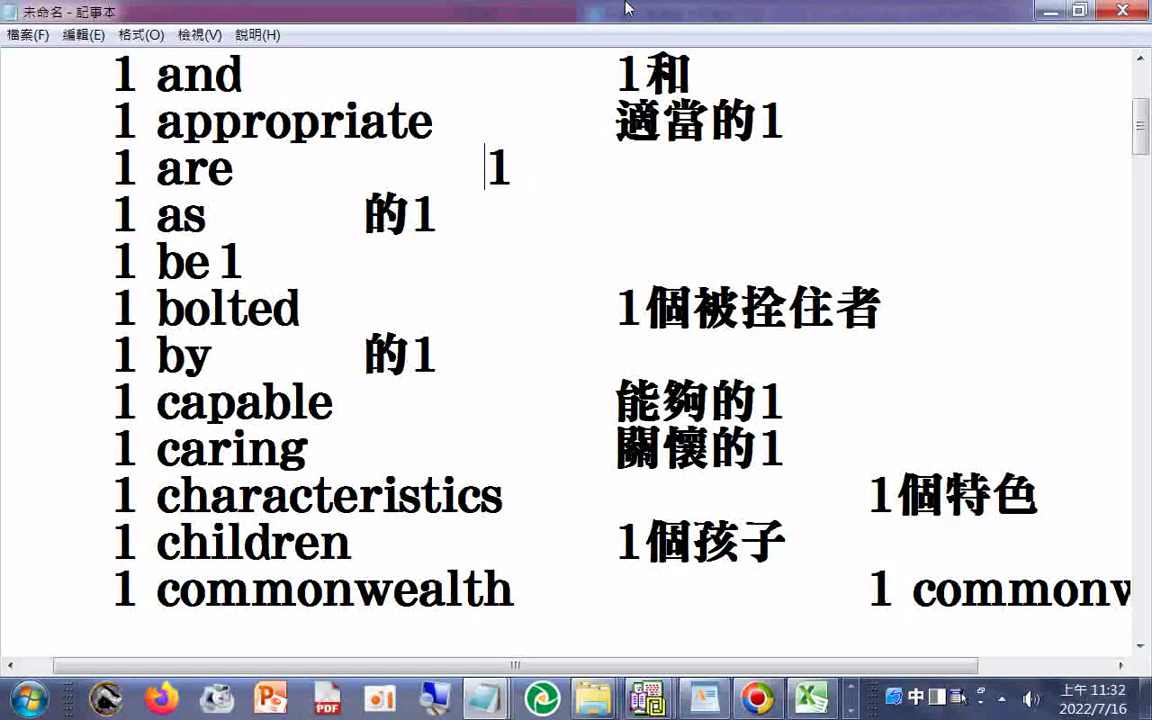
- Copy 1是 from the are line and paste it as the be meaning, aligned in the column
type("是")
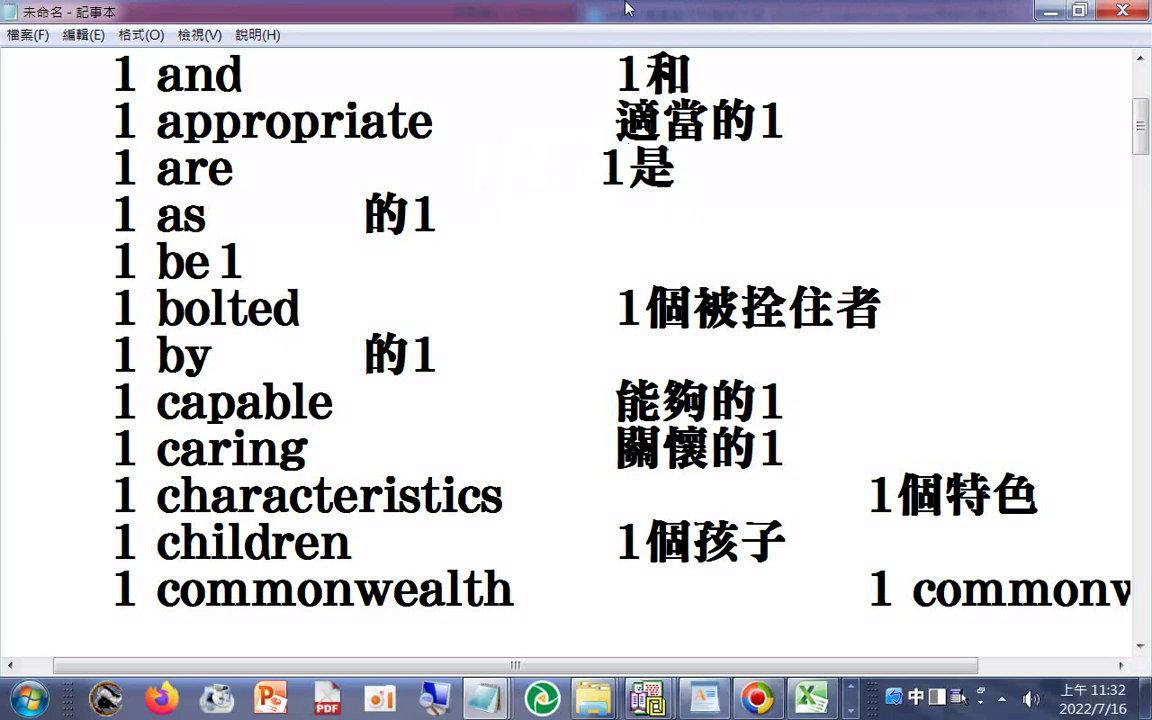
double_click(604, 169)
right_click(641, 179)
left_click(659, 259)
double_click(240, 263)
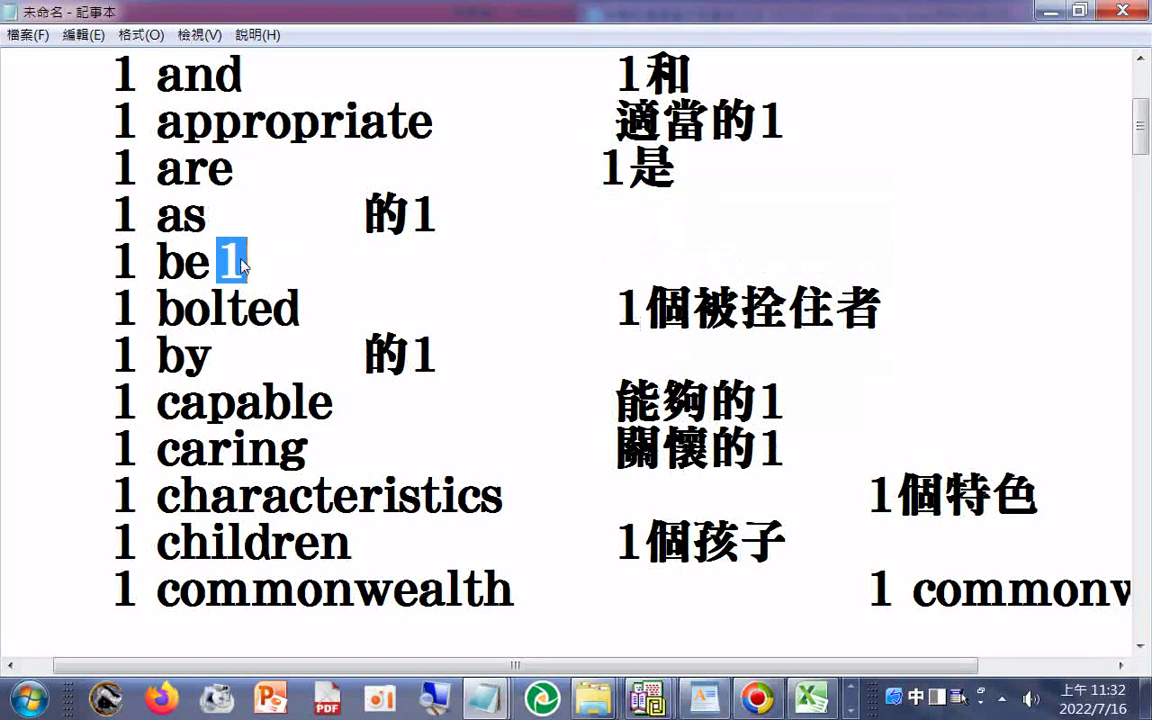
right_click(240, 263)
left_click(255, 337)
left_click(216, 262)
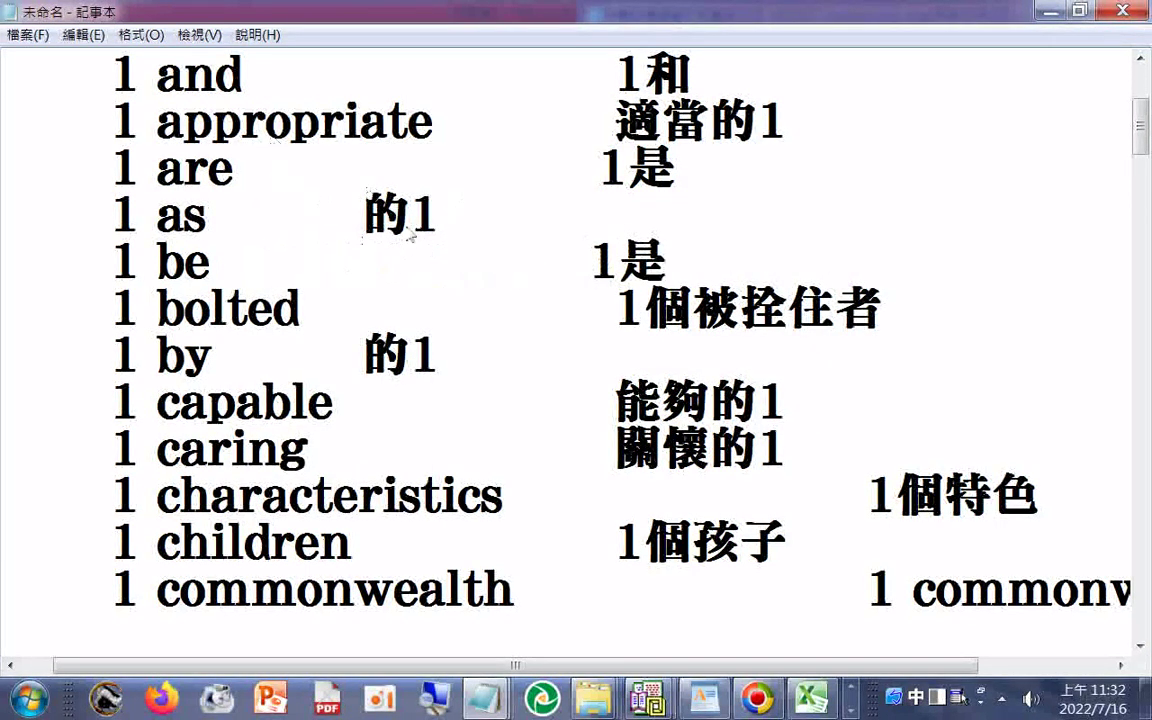
left_click(363, 214)
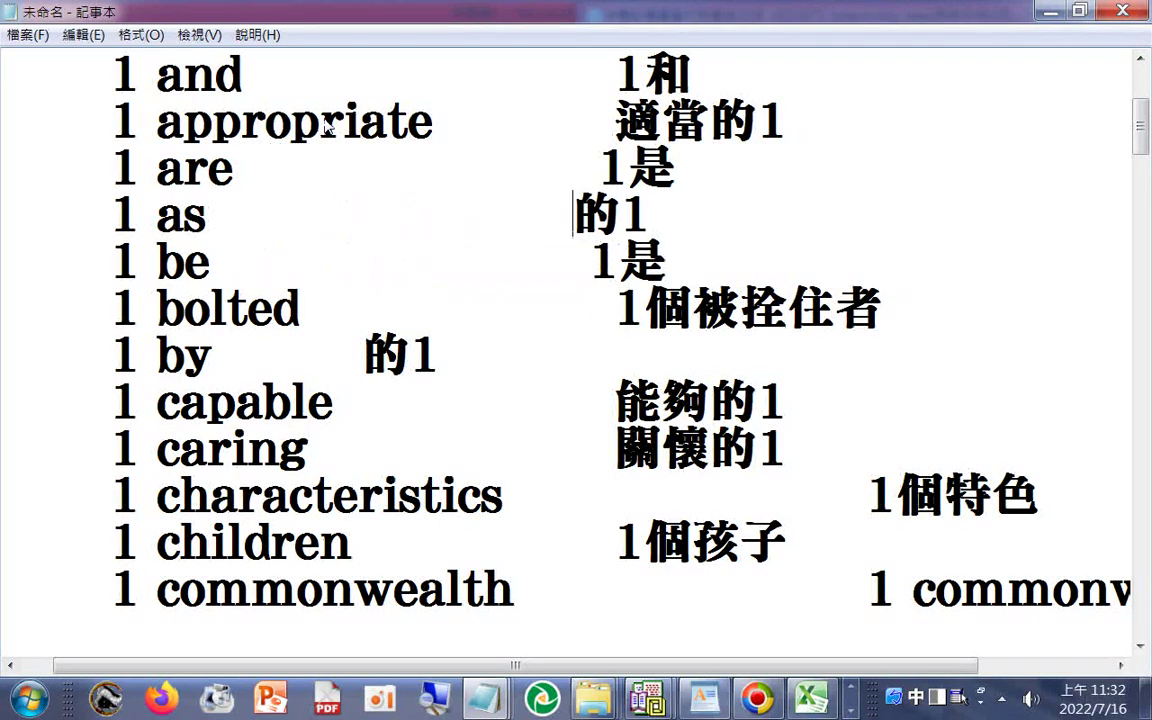
left_click(592, 262)
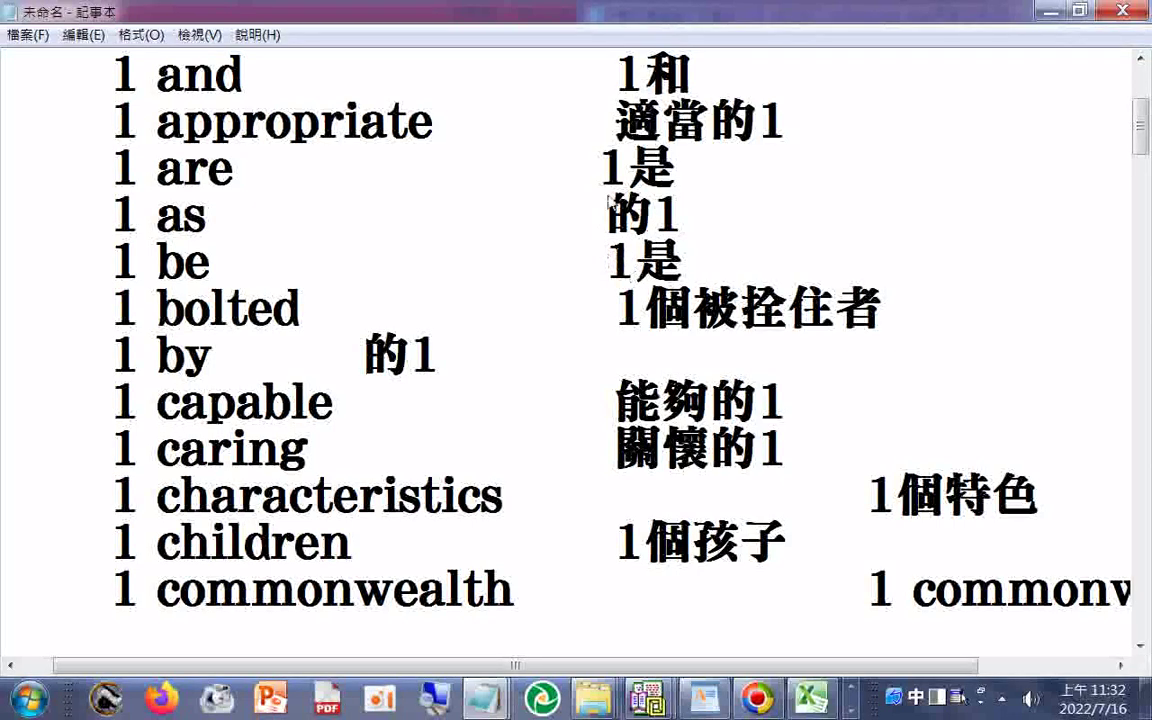
- Replace the wrong 的 on the as line with 作為
double_click(625, 220)
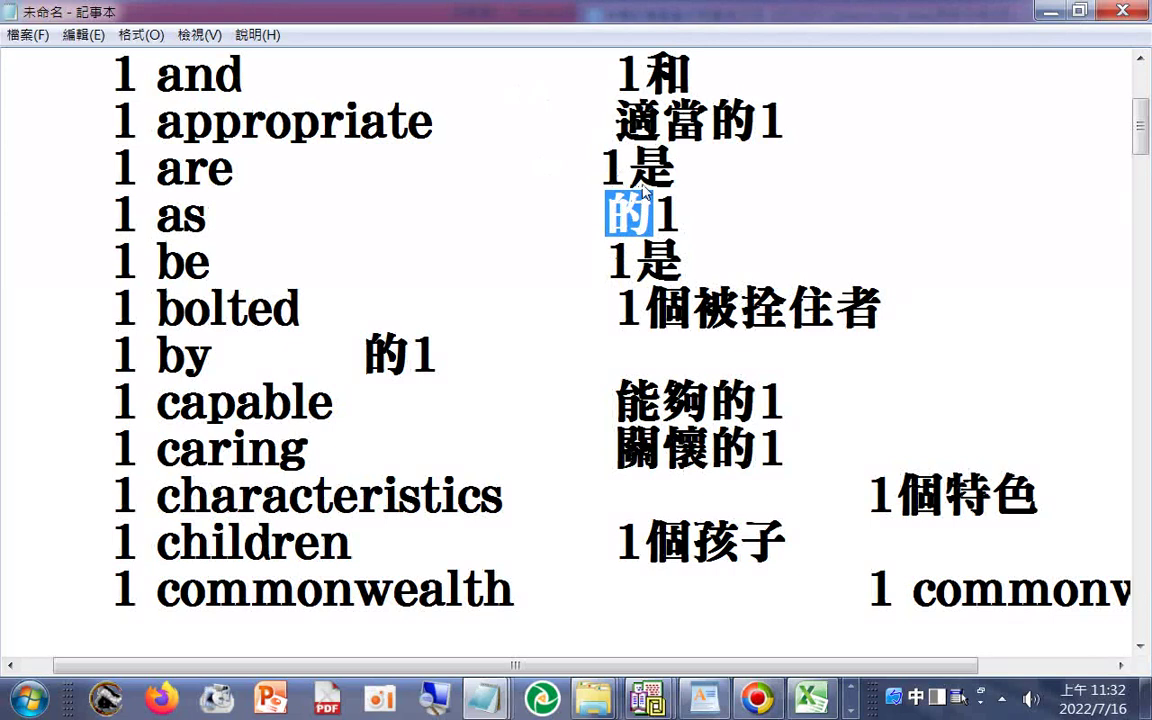
key("Delete")
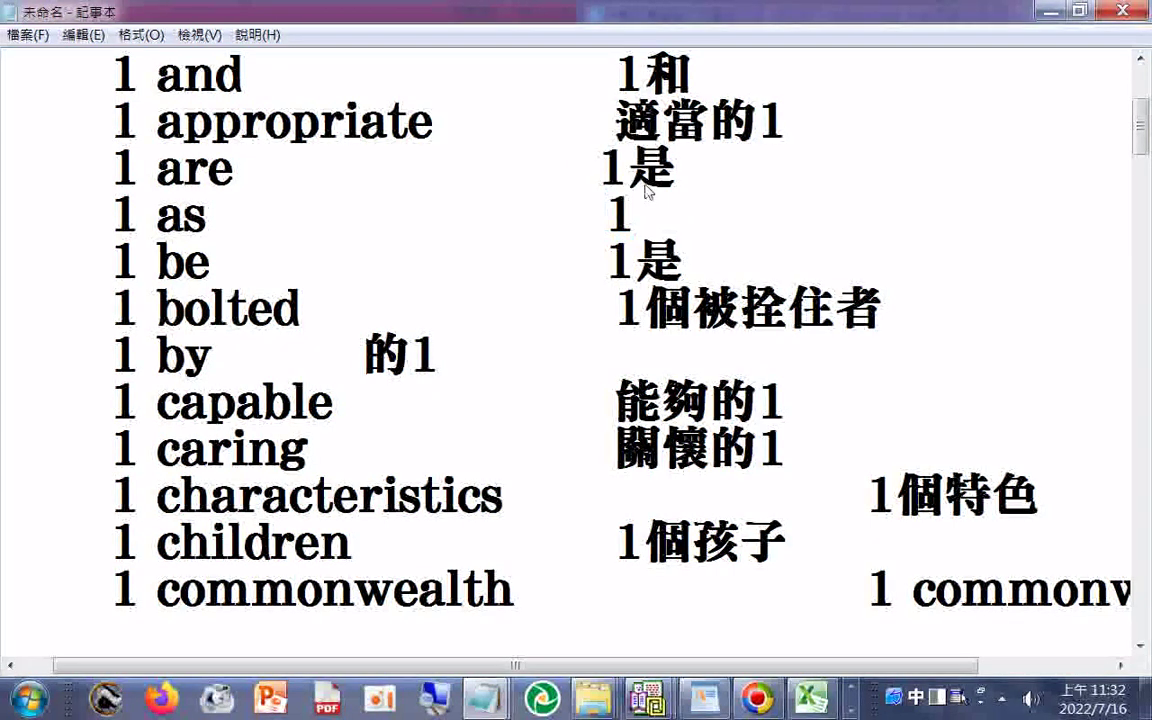
type("yj")
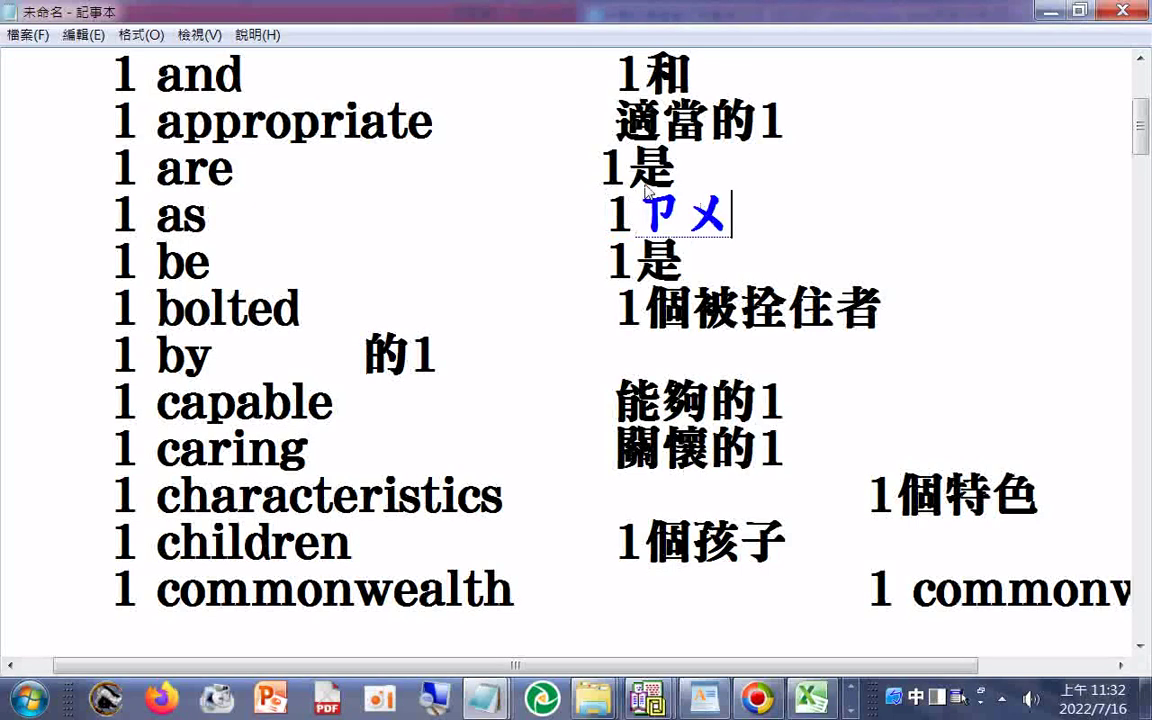
type("i4jo6")
key("Return")
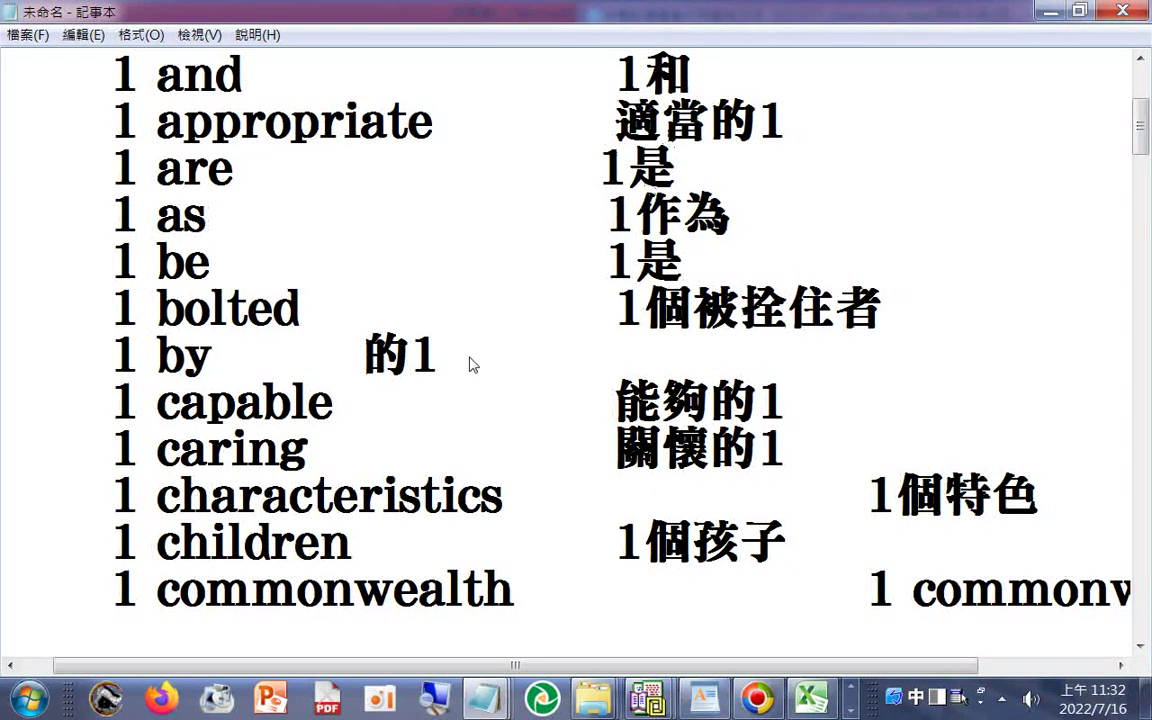
- Replace the wrong 的 on the by line with 被, typed as ㄅㄟ4
left_click(366, 356)
left_click_drag(364, 356, 410, 352)
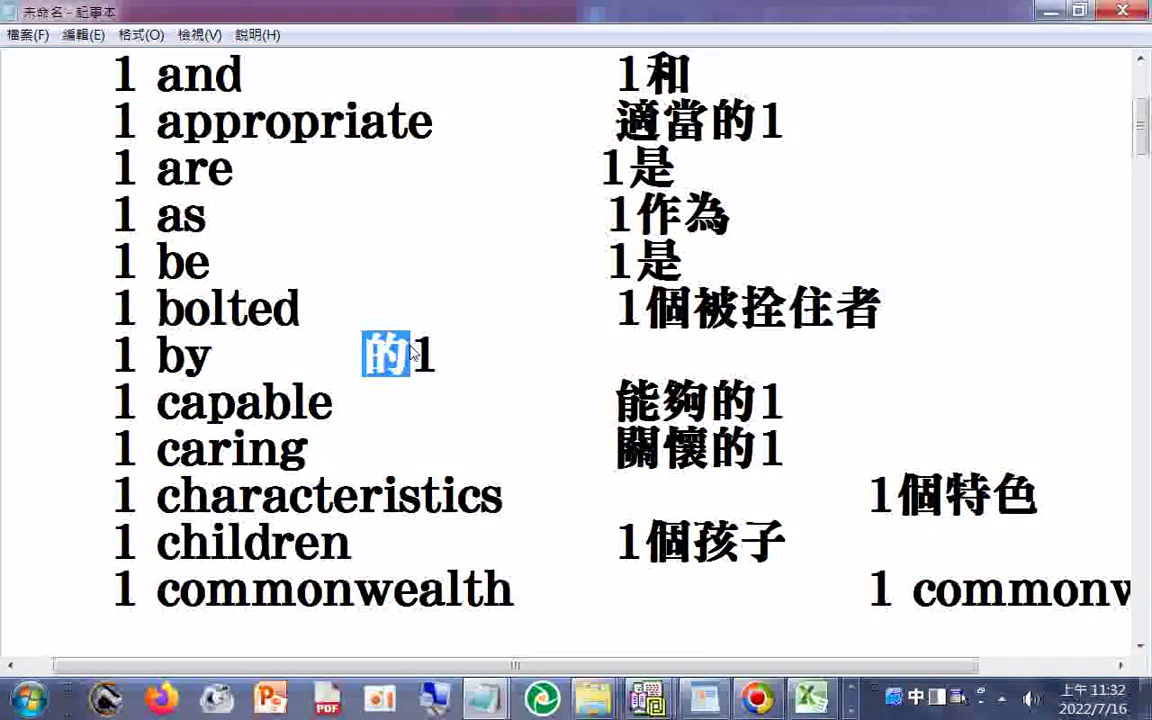
key("Left")
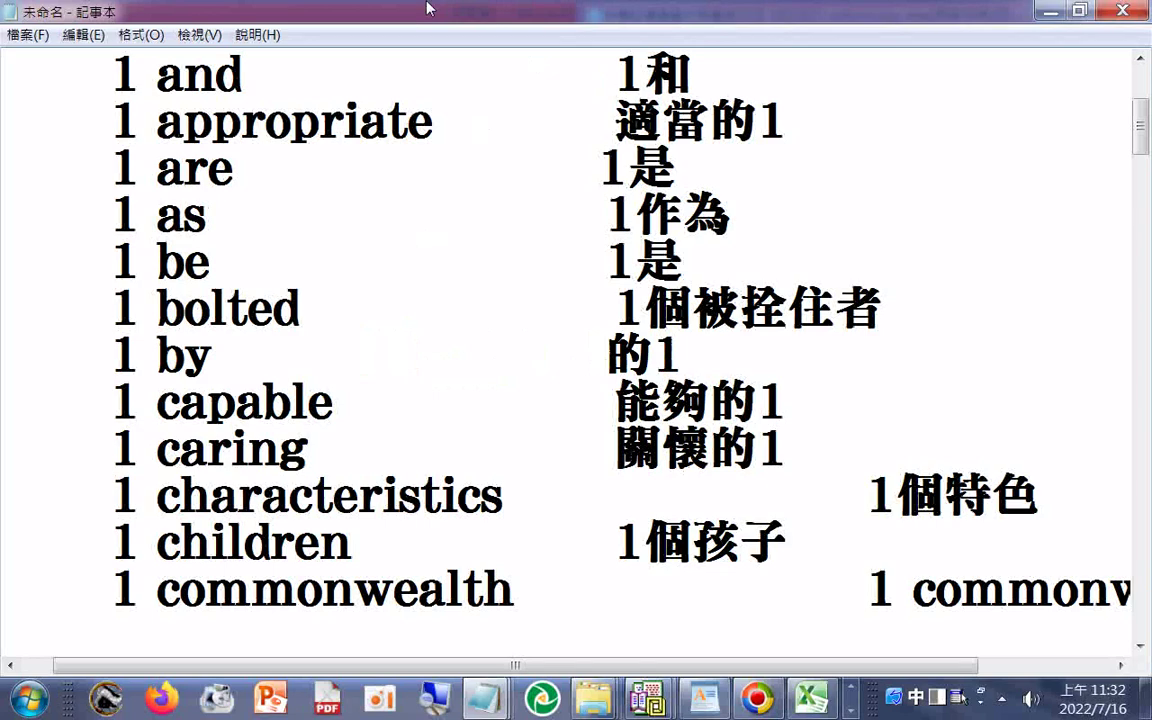
key("Delete")
key("Right")
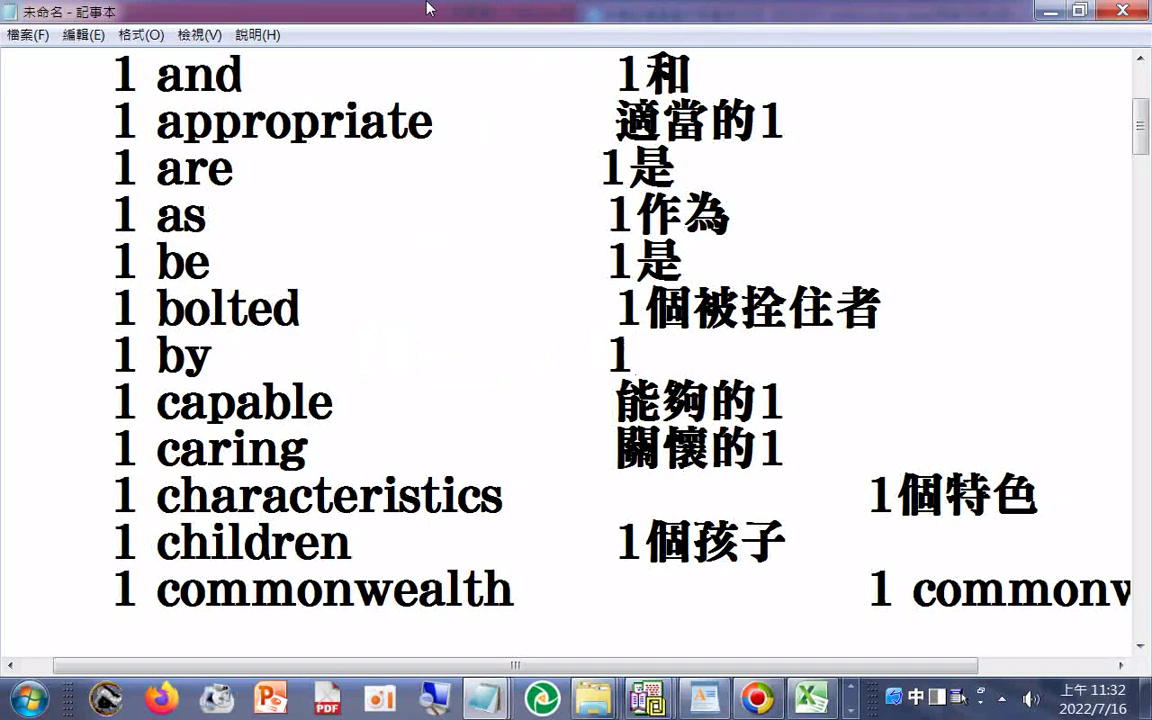
type("ㄅㄟ")
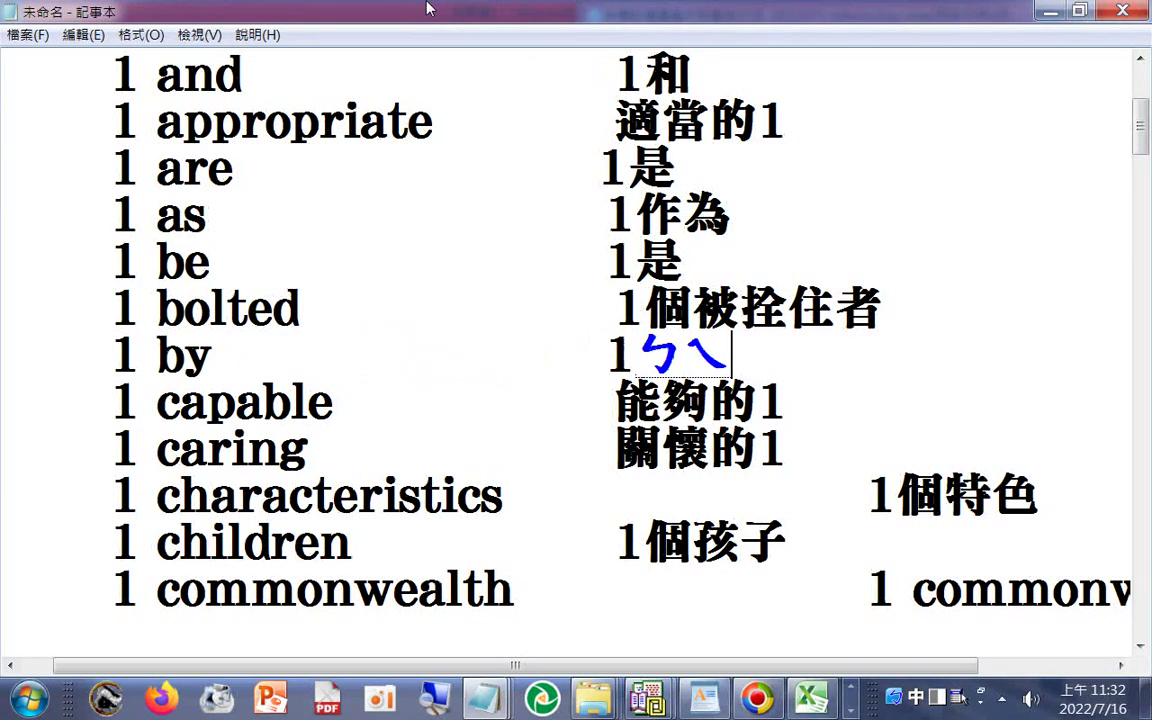
type("4")
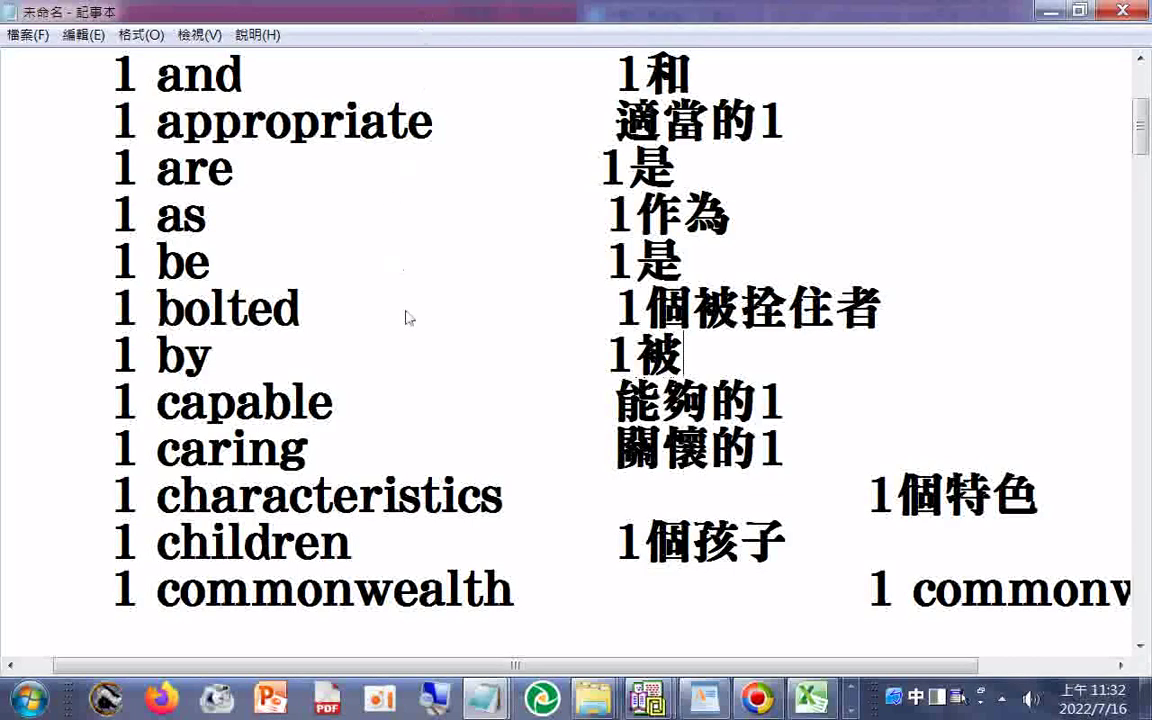
scroll(560, 418, "down", 1)
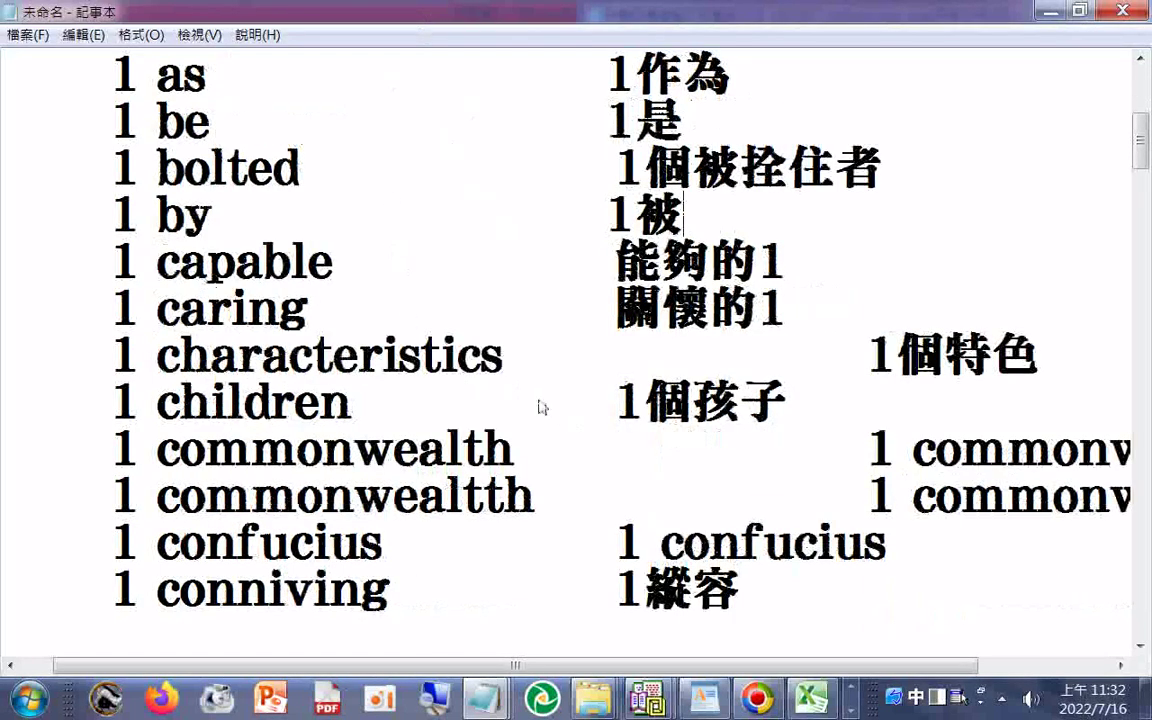
- Replace the 1 before 個成年人 with 多 using the phonetic IME
double_click(631, 402)
key("Left")
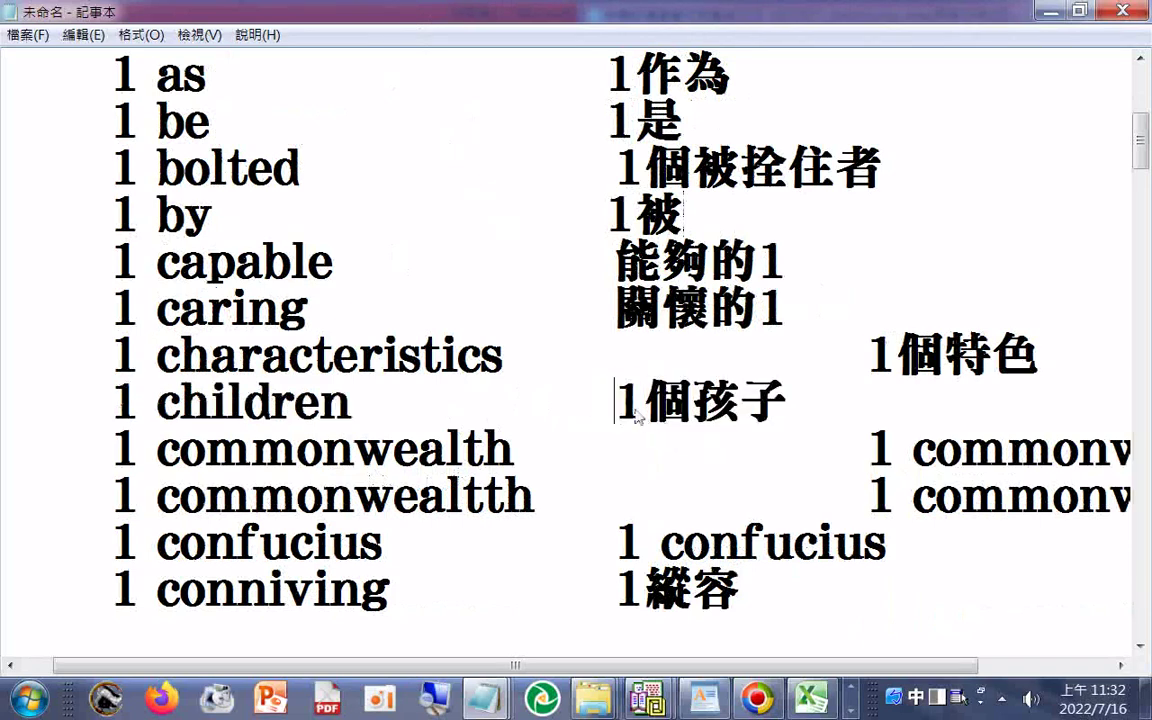
double_click(636, 410)
double_click(870, 362)
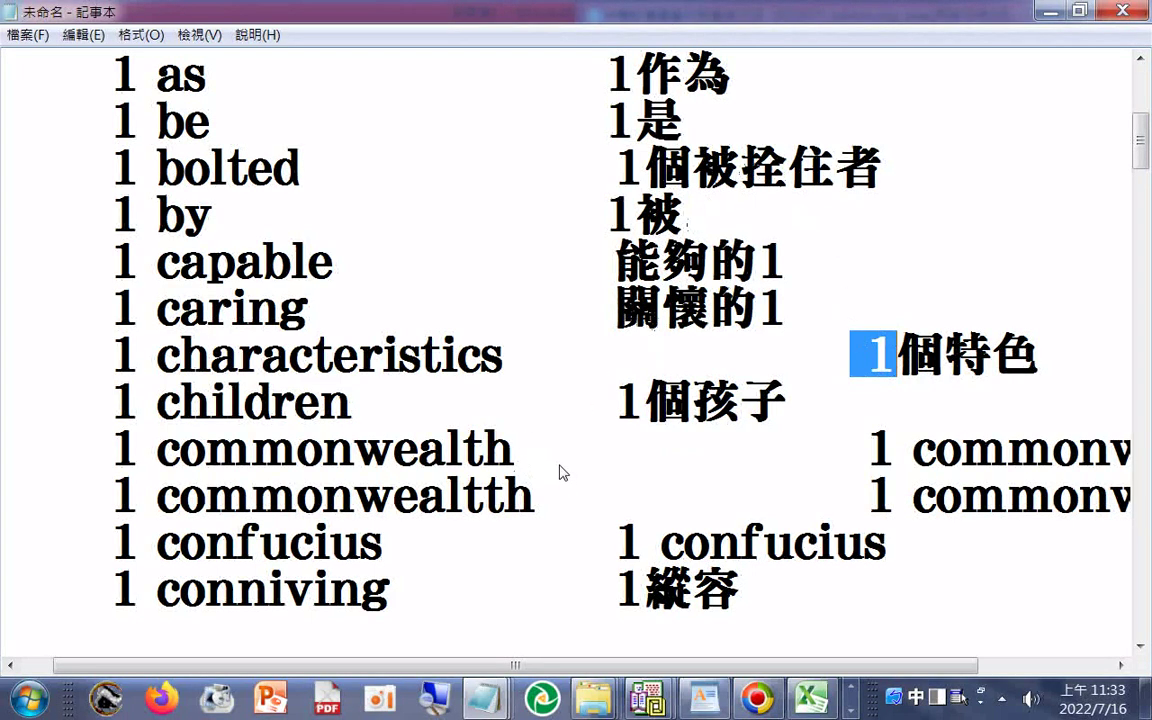
scroll(546, 453, "up", 3)
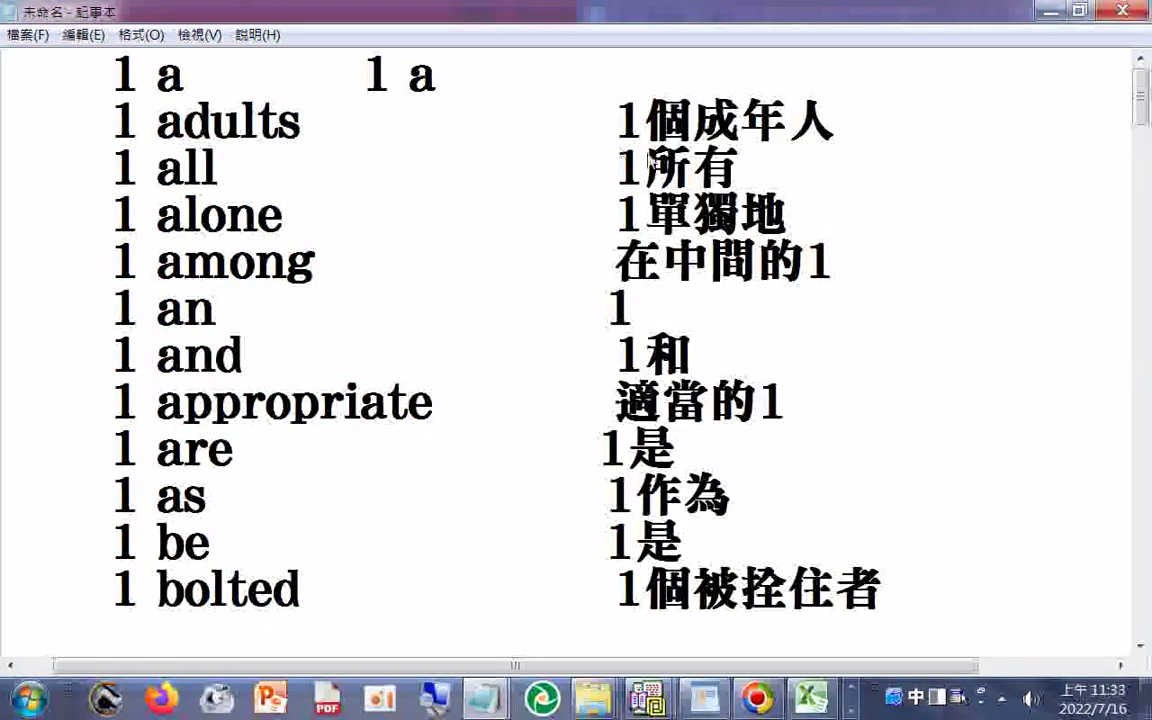
left_click_drag(614, 120, 643, 138)
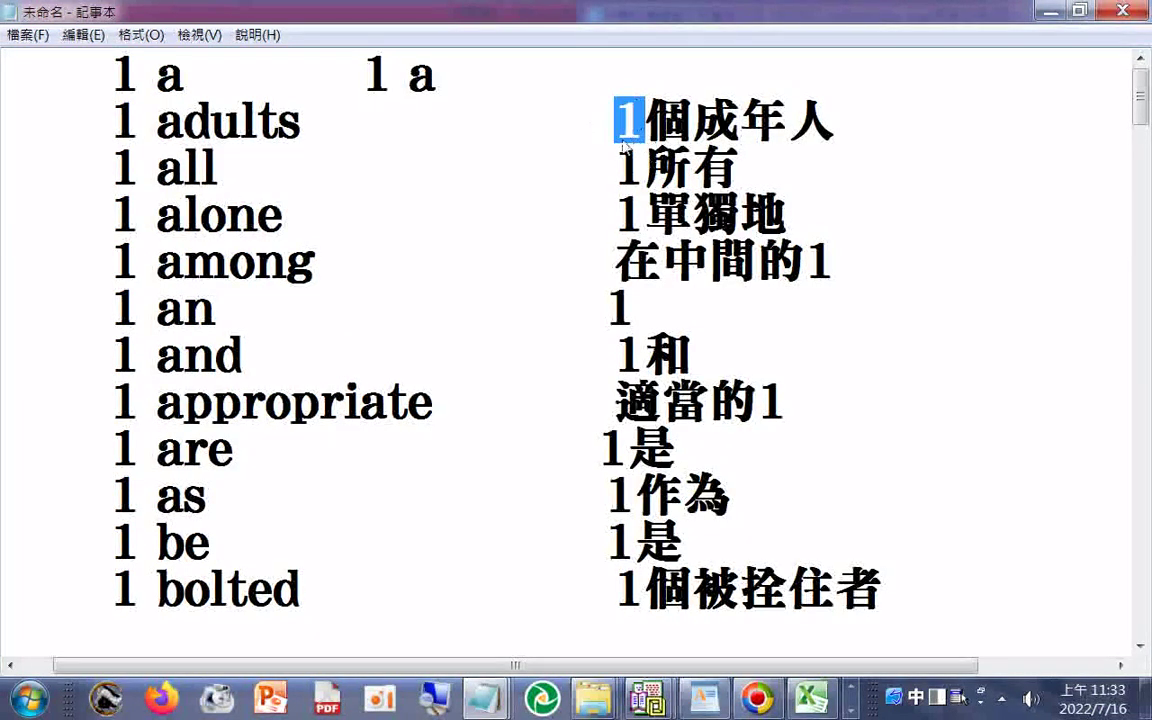
key("2")
key("j")
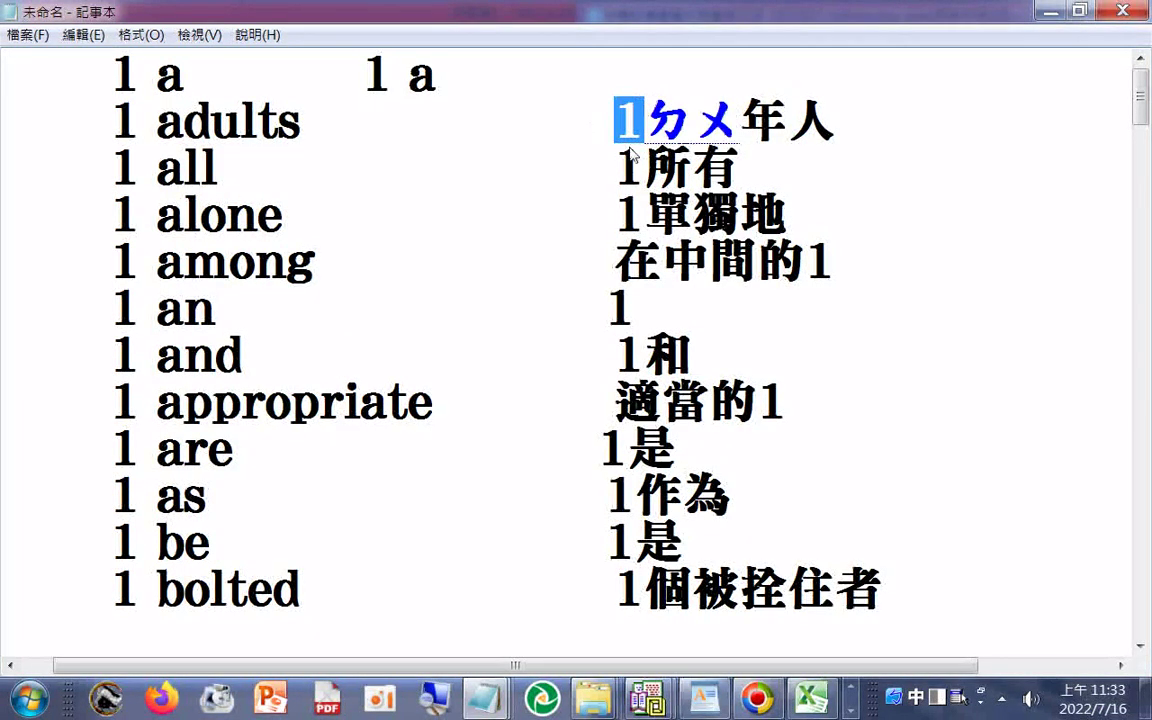
key("u")
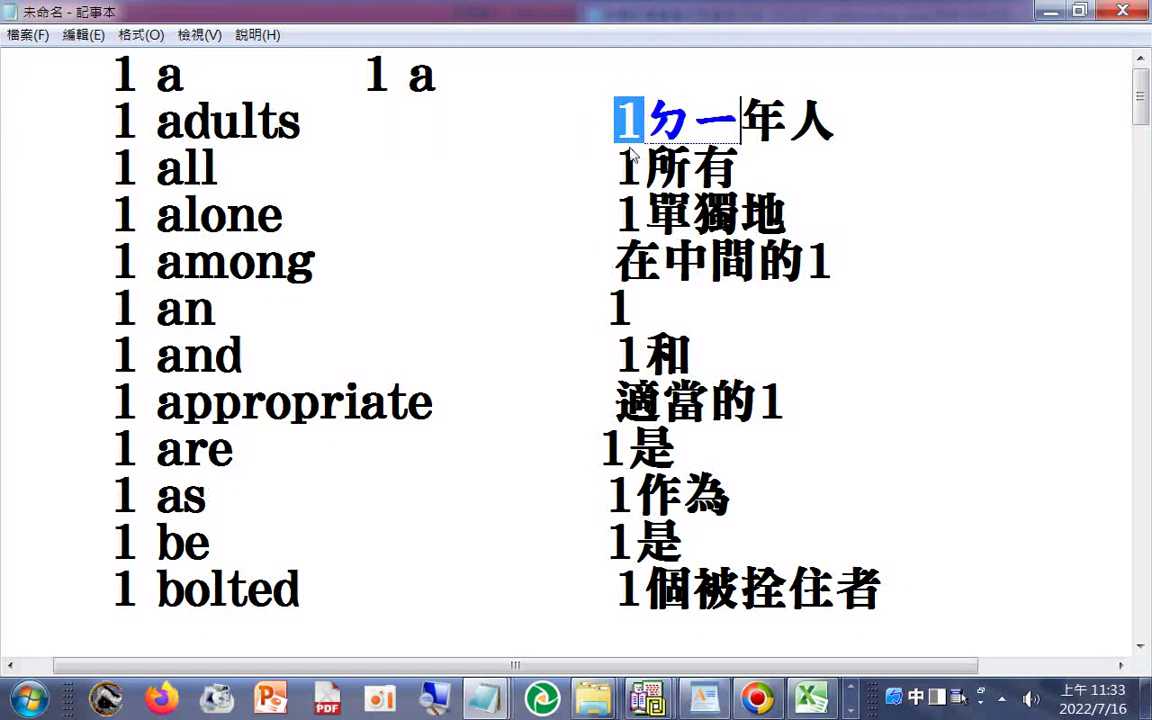
key("j")
key("i")
key("space")
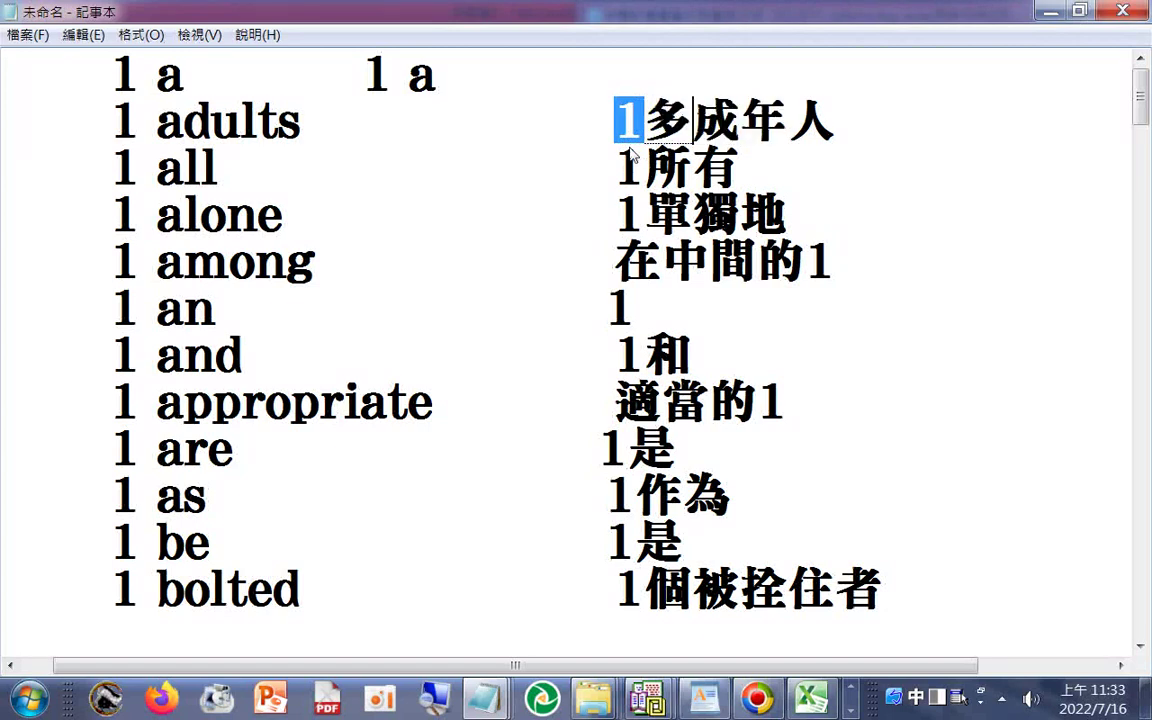
key("Return")
- Copy 多 and paste it over the 1 before 個特色 and 個孩子
left_click_drag(614, 118, 637, 118)
right_click(637, 118)
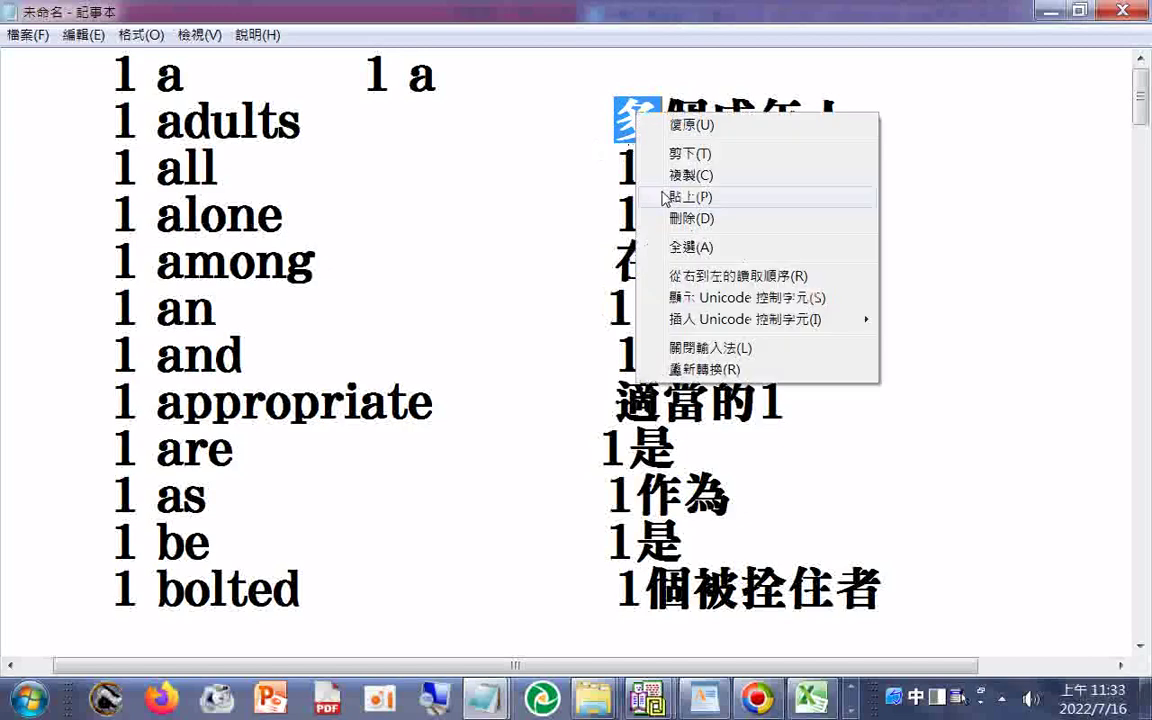
left_click(620, 172)
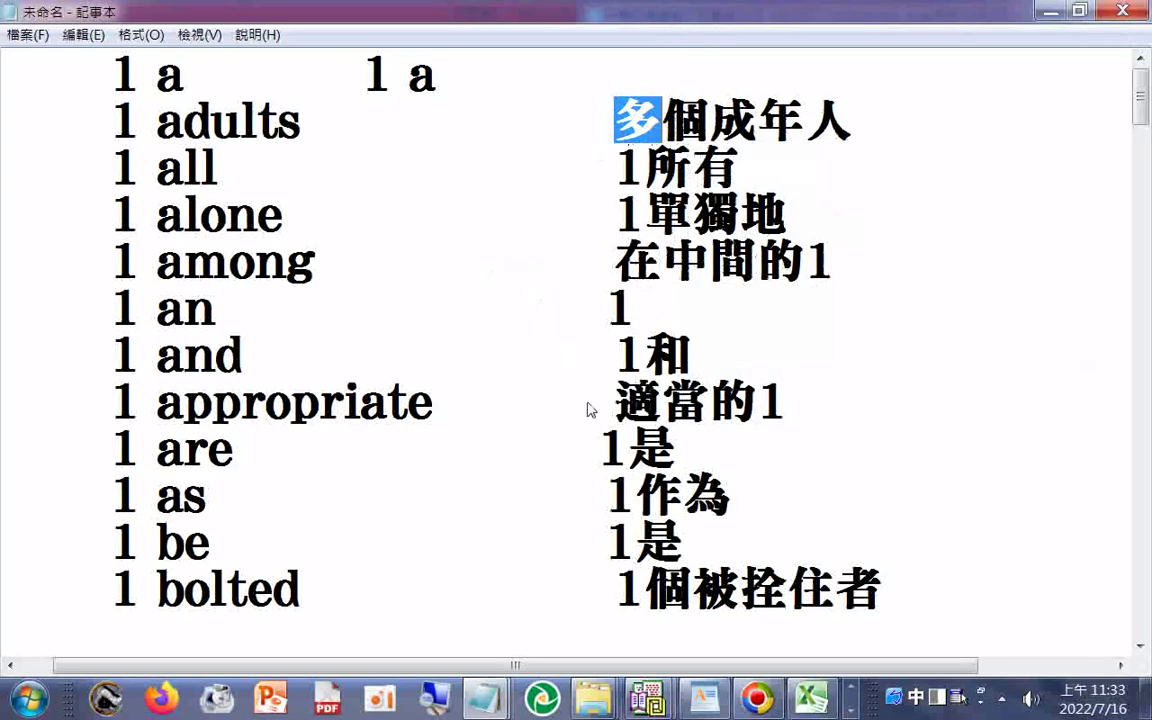
scroll(592, 420, "down", 2)
scroll(597, 442, "down", 1)
left_click_drag(867, 358, 888, 360)
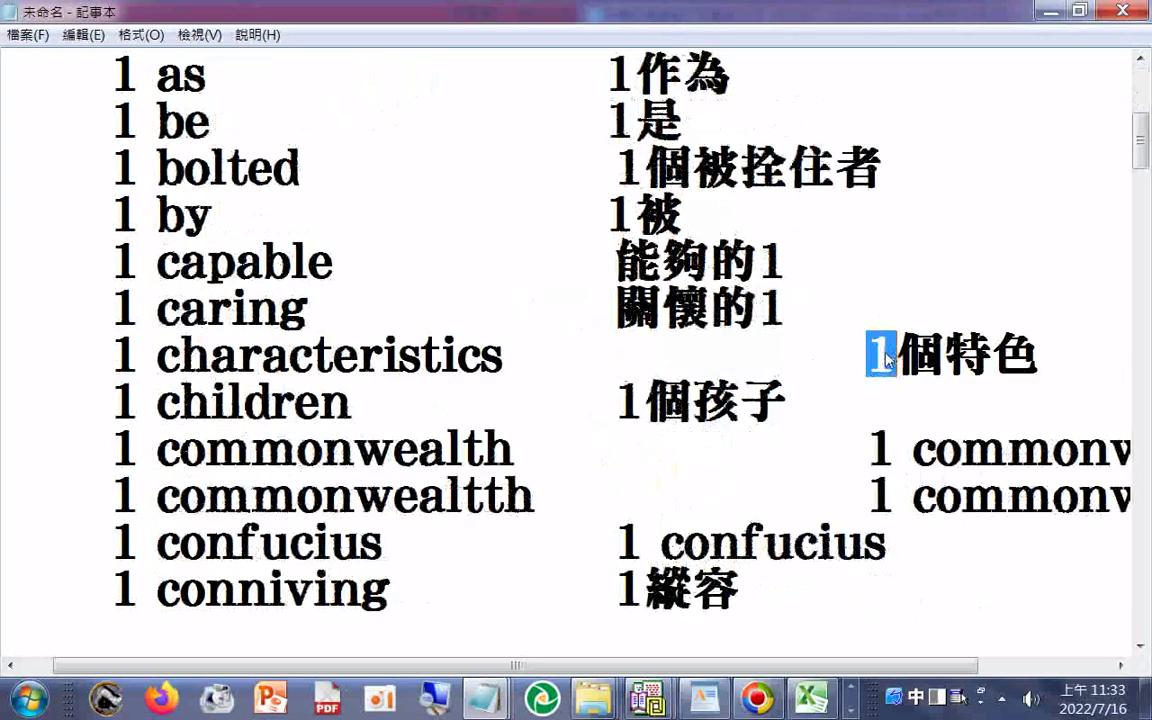
right_click(888, 360)
left_click(852, 435)
left_click_drag(631, 415, 624, 416)
right_click(624, 416)
left_click(650, 221)
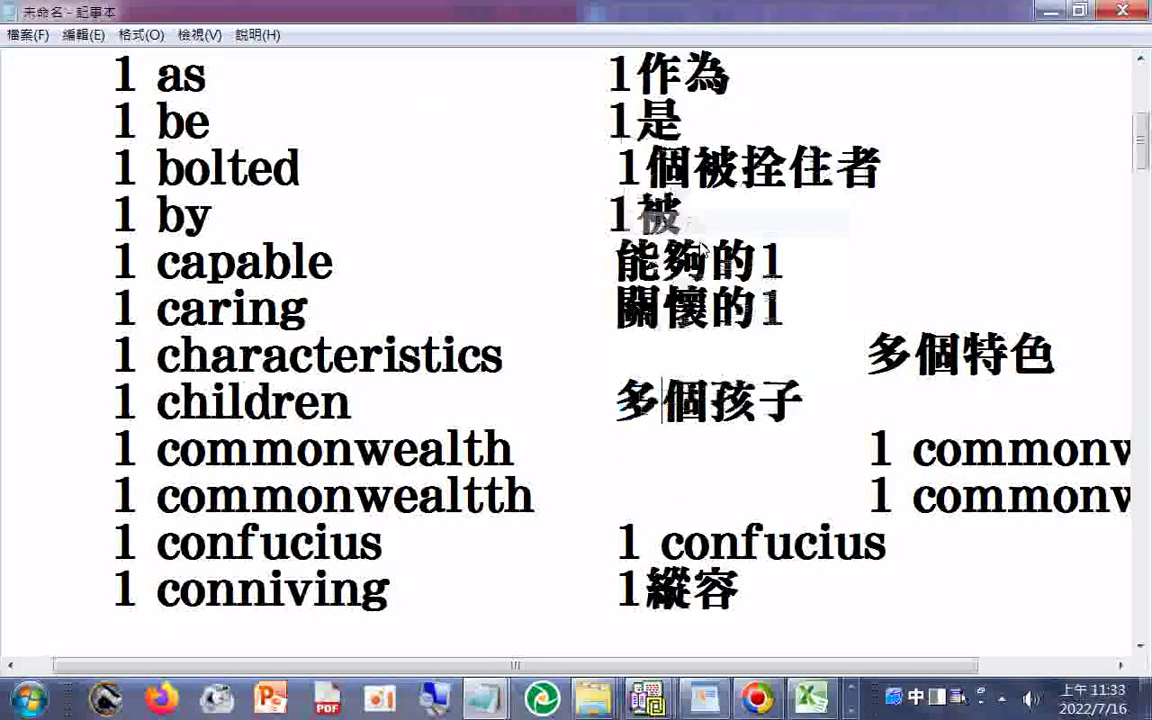
scroll(680, 366, "down", 1)
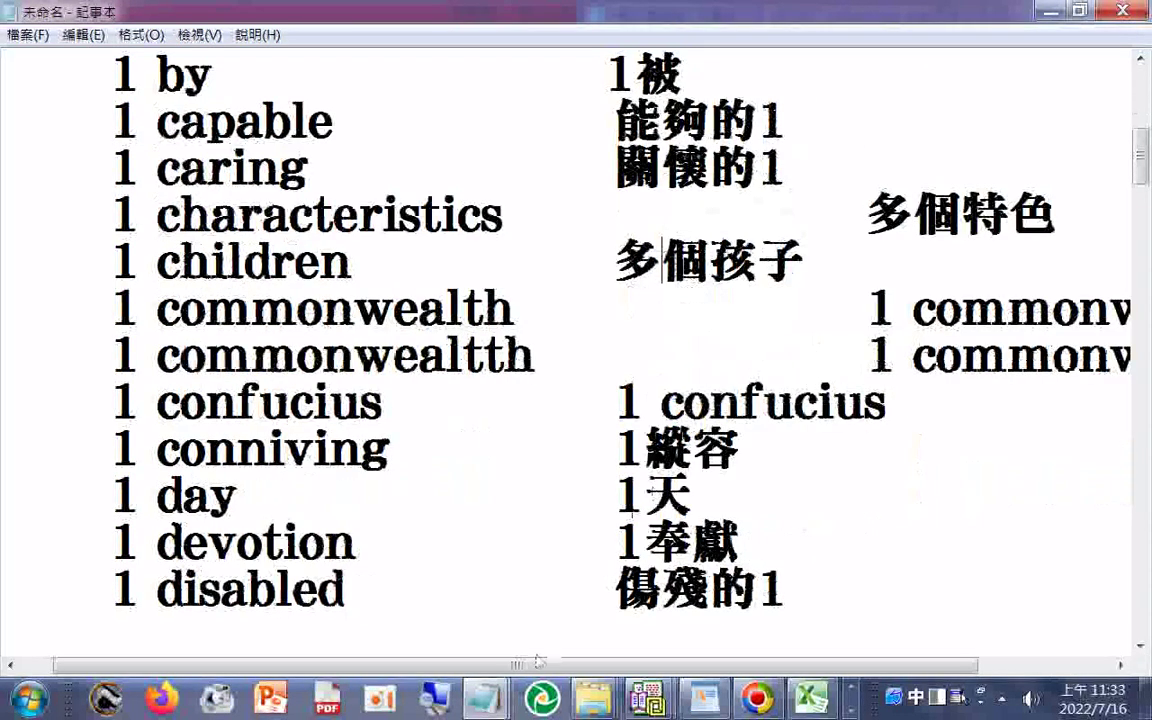
left_click_drag(535, 672, 963, 697)
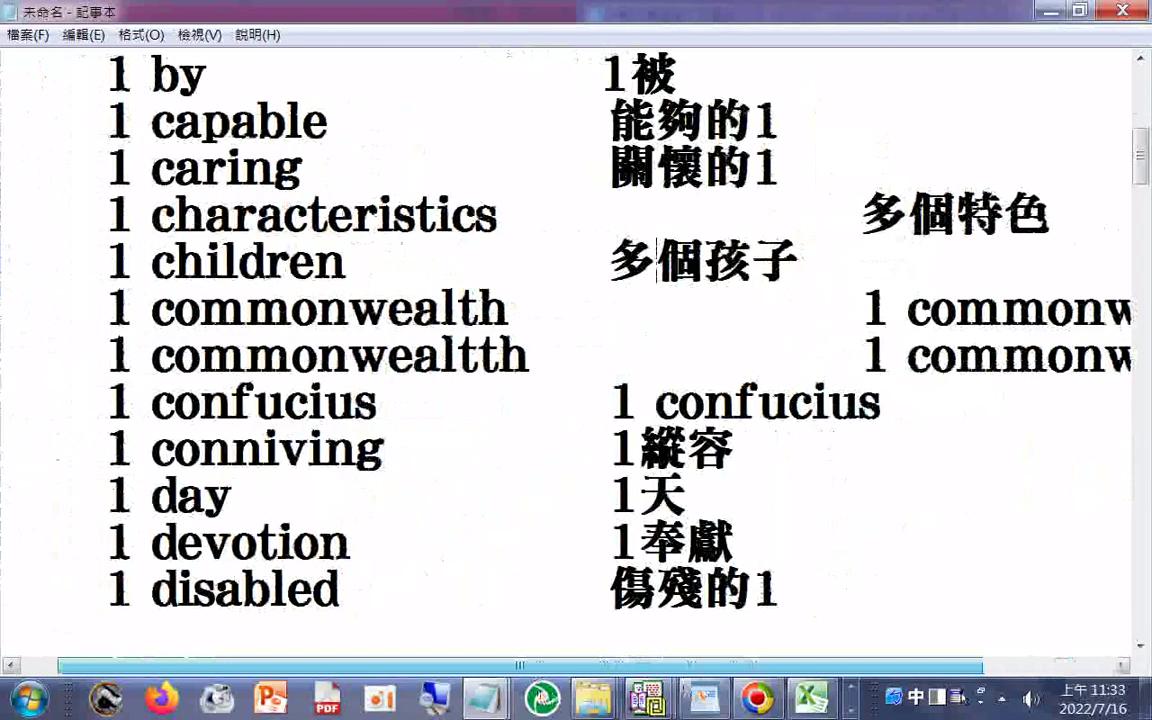
- Restore the confucius word entry, undoing the accidental line deletion and removing the extra cc
left_click_drag(540, 665, 578, 665)
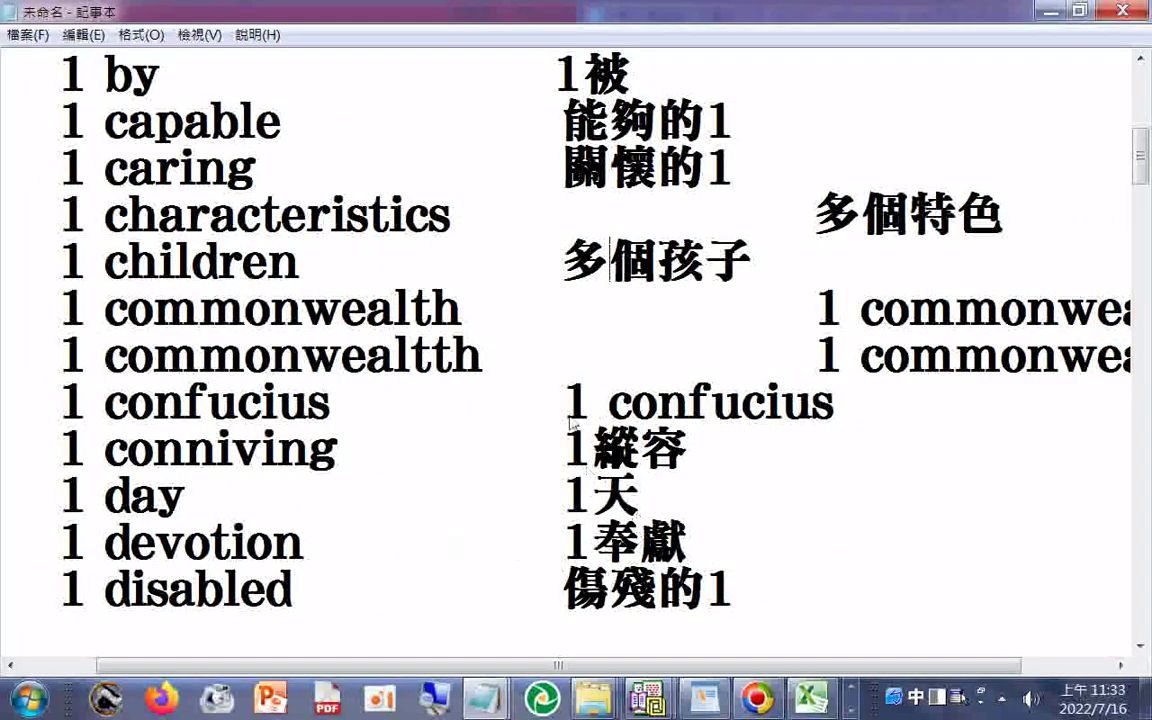
left_click_drag(88, 404, 104, 411)
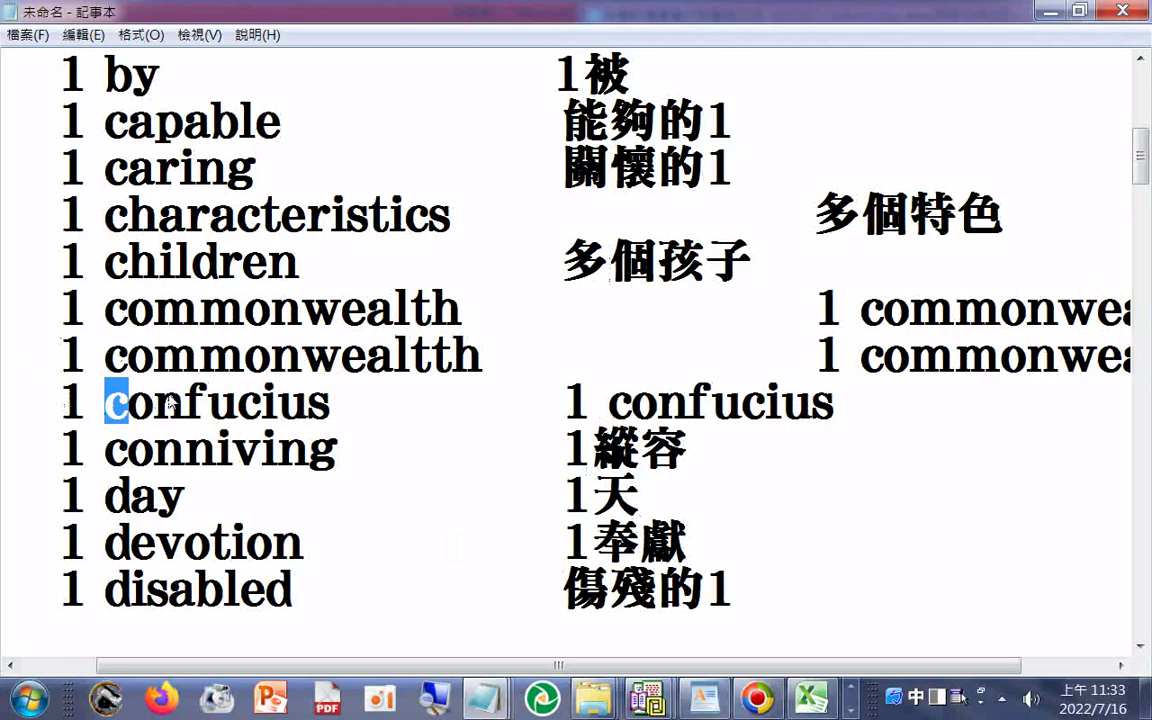
key("Right")
type("ㄏ")
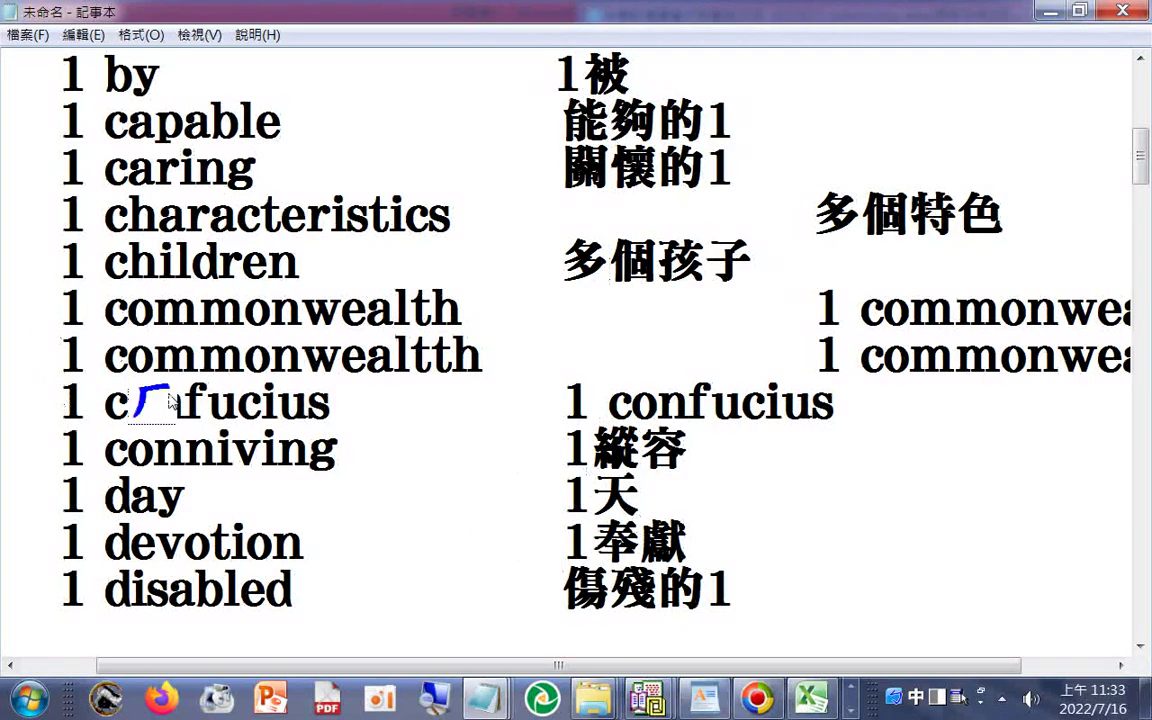
key("Escape")
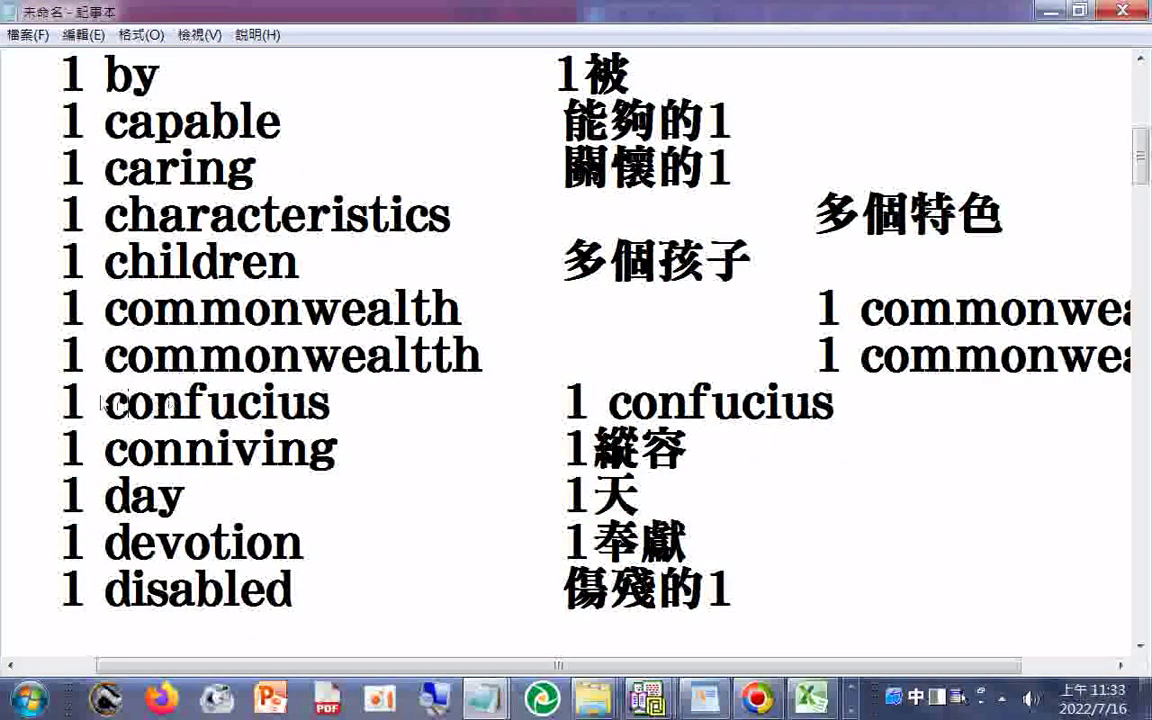
key("shift")
type("c")
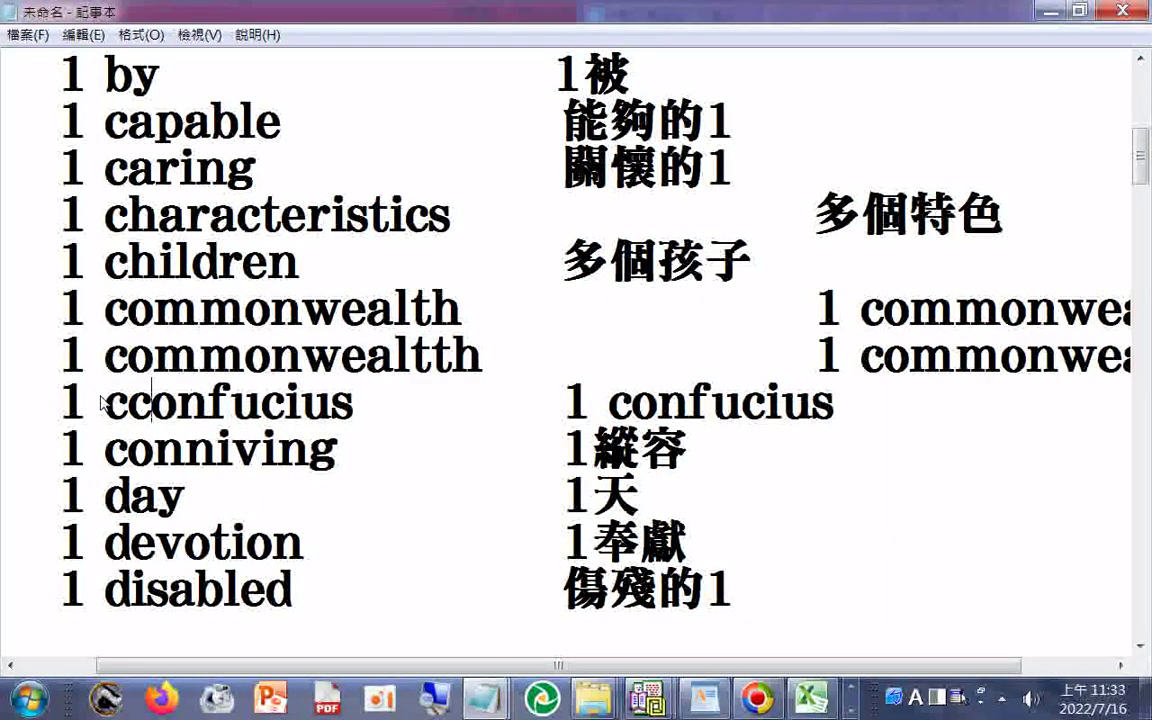
type("C")
key("Left")
key("Left")
key("shift+End")
key("Delete")
key("Home")
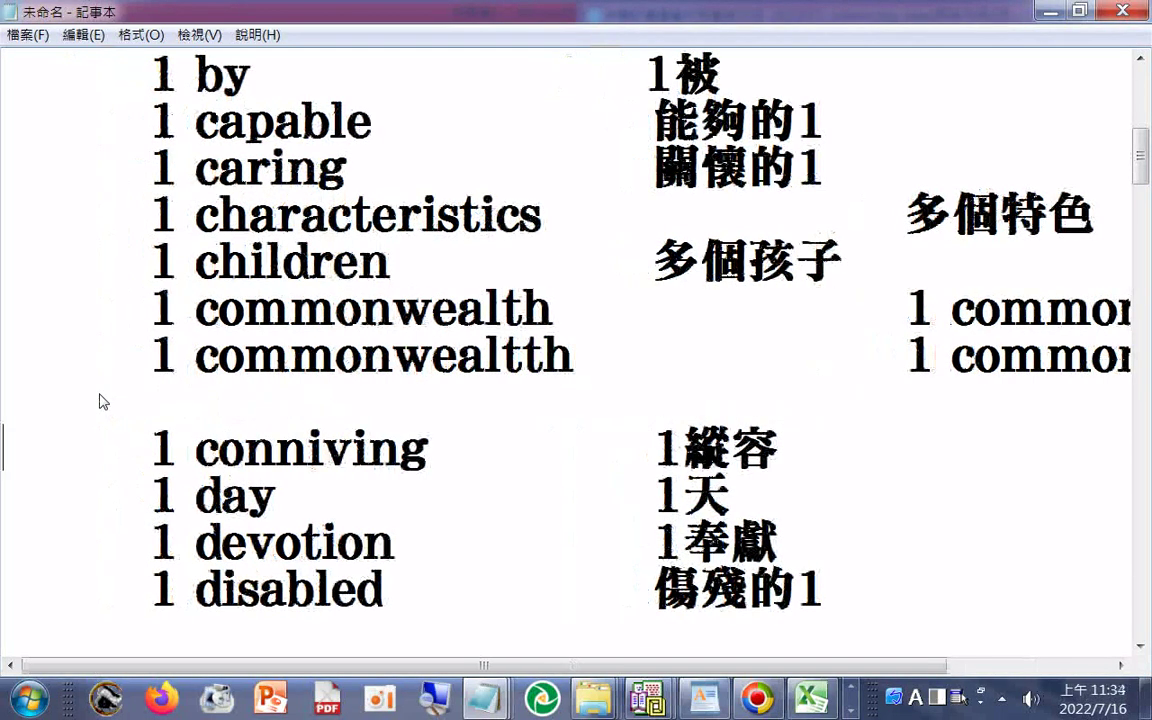
mouse_move(135, 665)
left_mouse_down()
mouse_move(258, 665)
mouse_move(135, 665)
left_mouse_up()
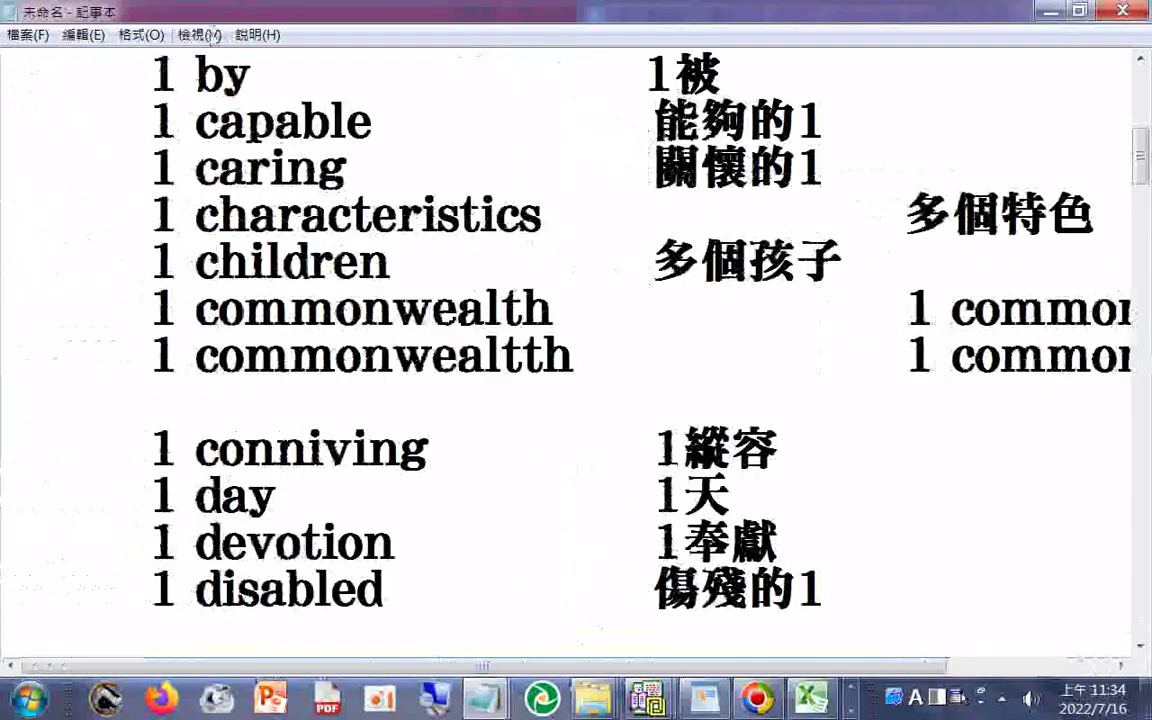
left_click(83, 34)
left_click(120, 61)
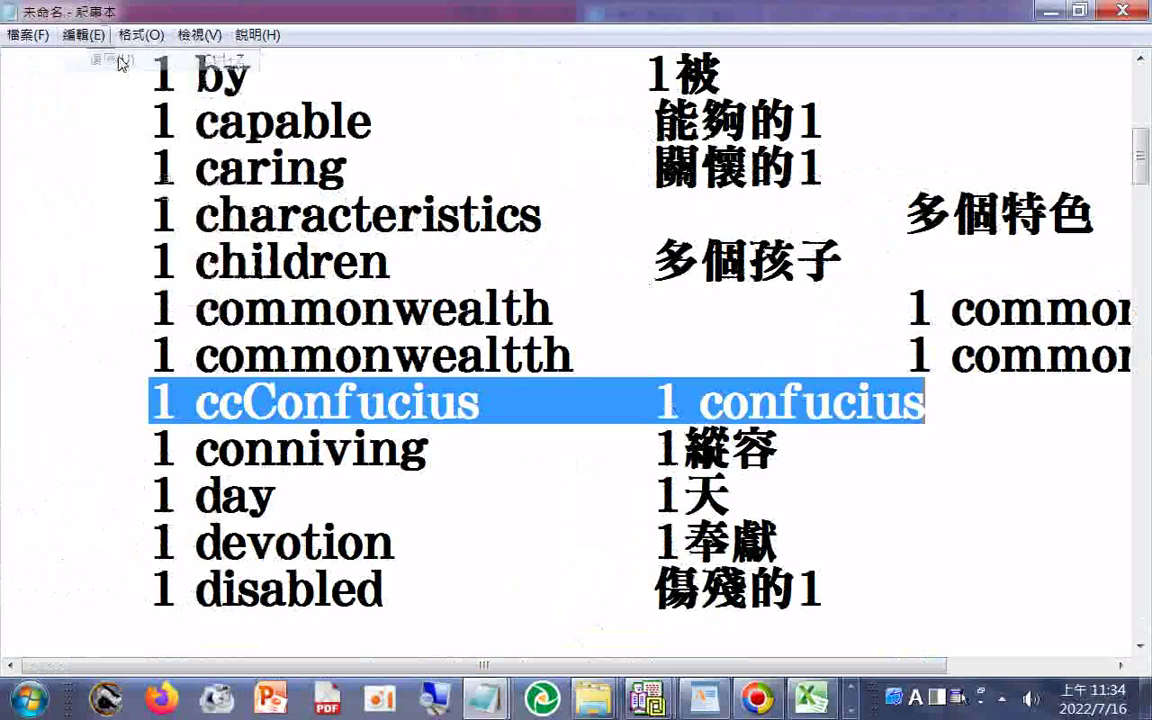
left_click(188, 385)
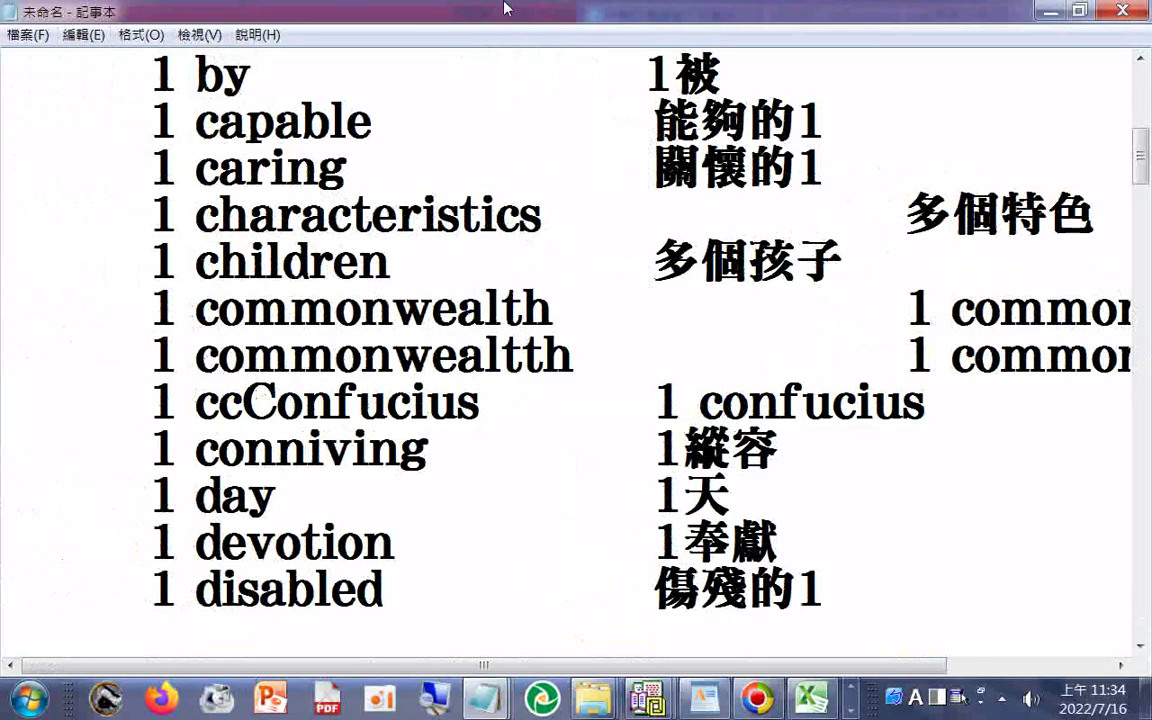
key("Delete")
key("Delete")
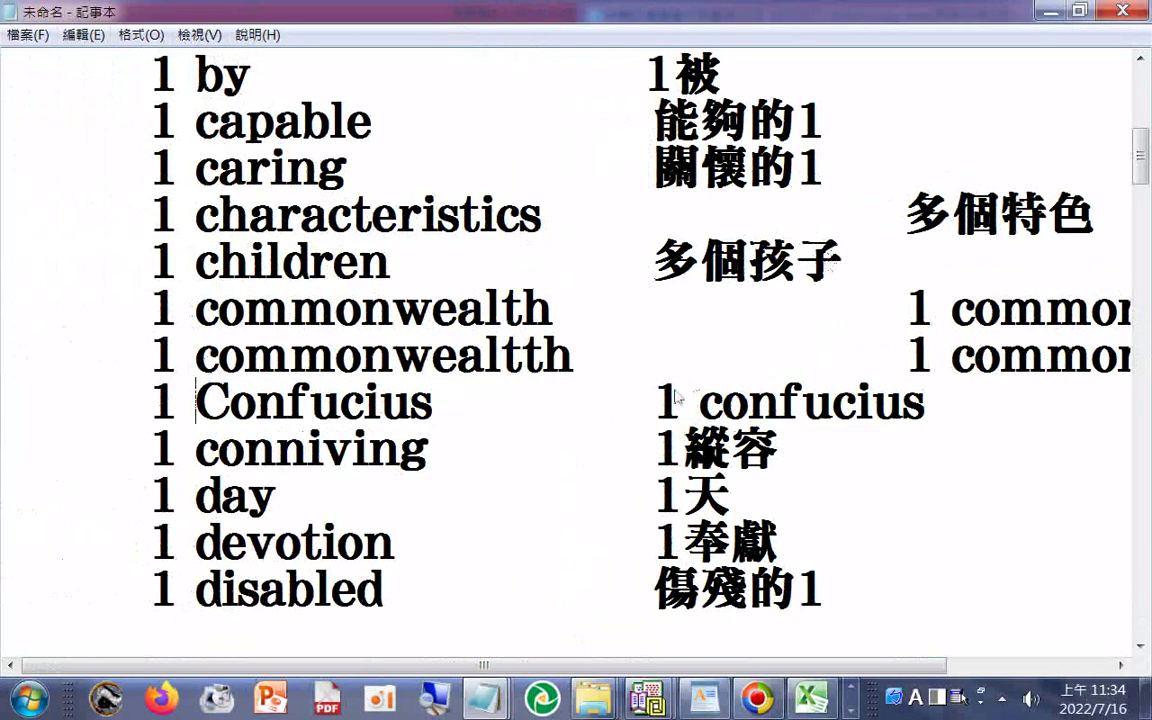
- Replace the English confucius in the meaning column with 孔子, typed as ㄎㄨㄥˇㄗˇ
left_click(698, 400)
key("shift+Right")
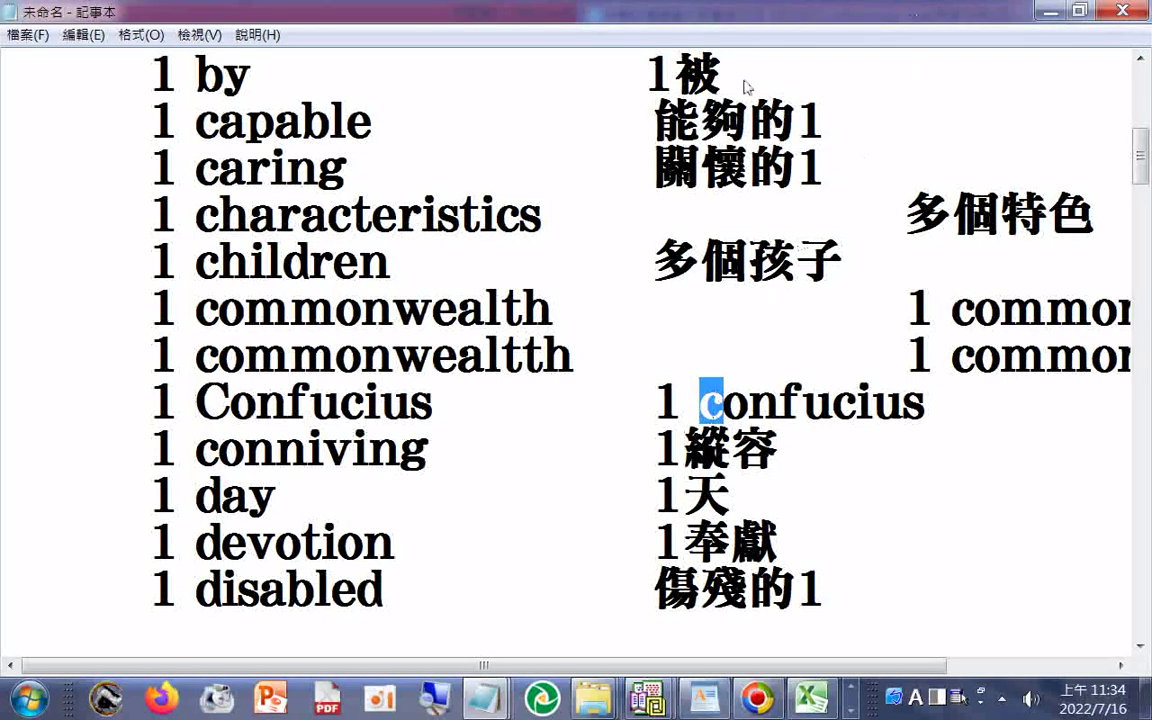
left_click_drag(699, 400, 933, 398)
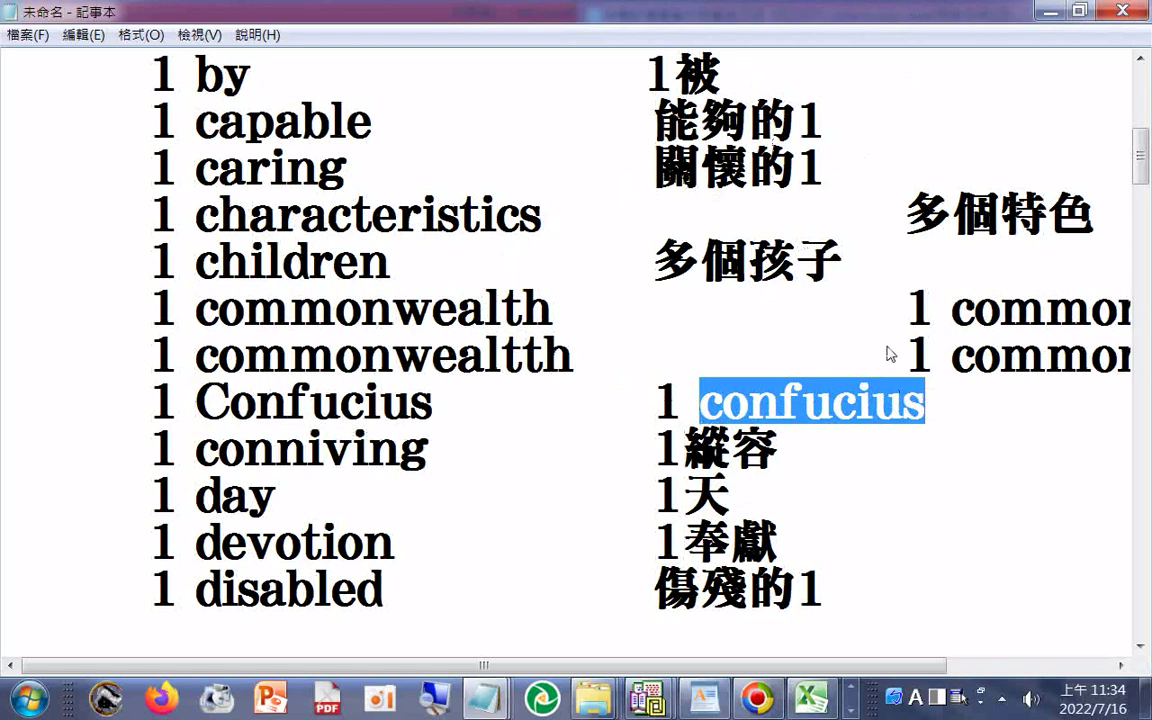
type("ㄎ?")
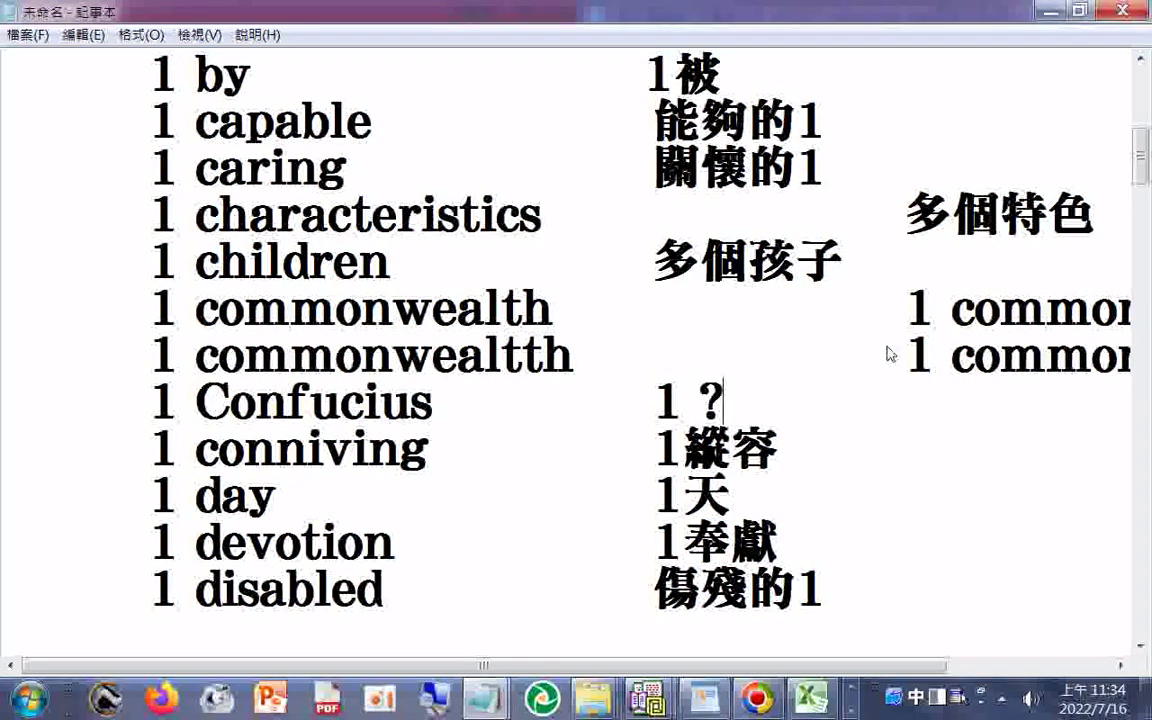
key("BackSpace")
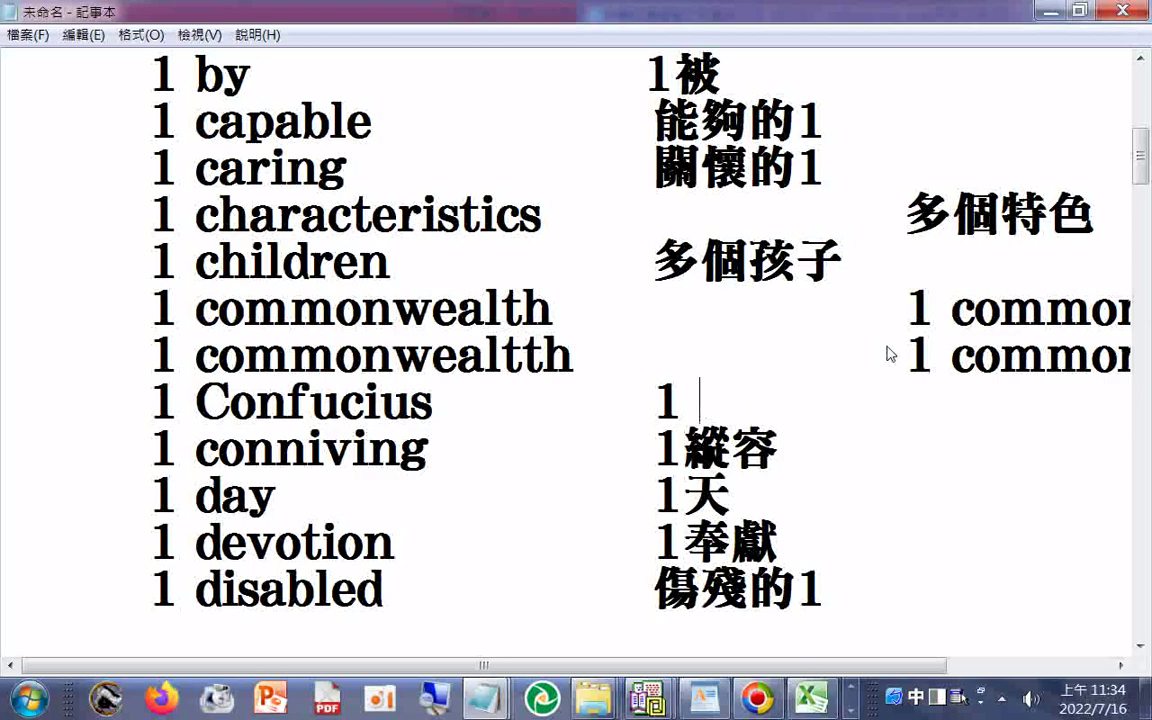
type("ㄎㄨㄥ")
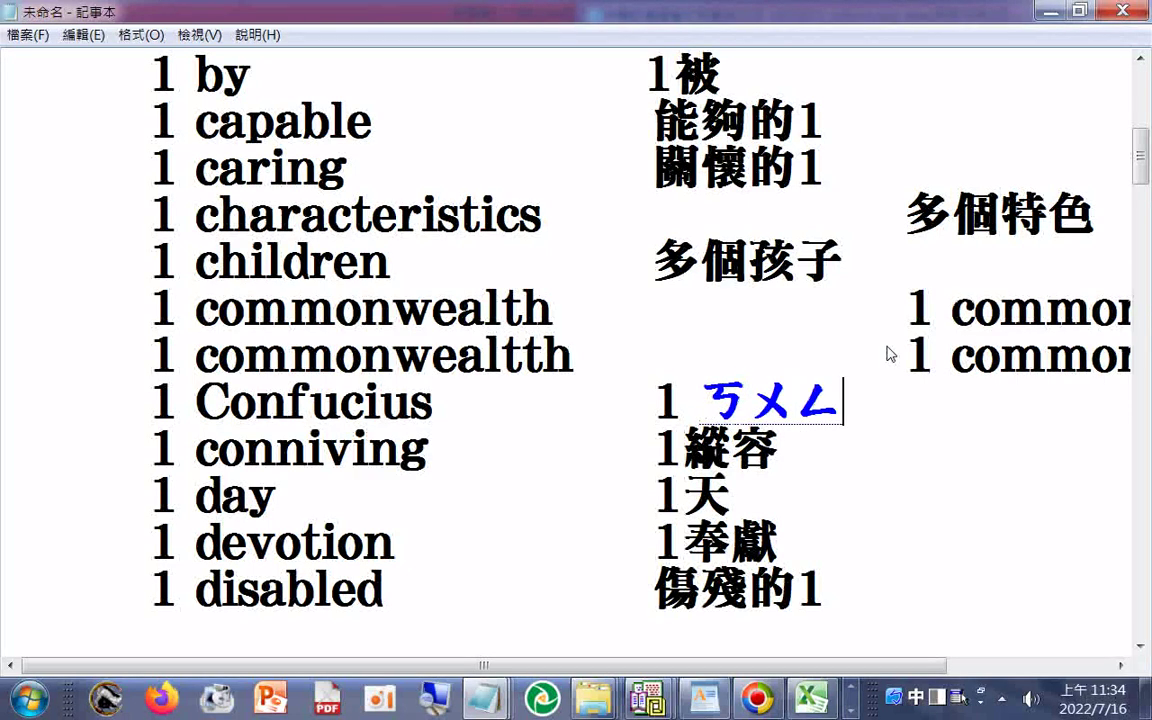
key("space")
type("ˇ")
key("BackSpace")
key("BackSpace")
type("ㄎ")
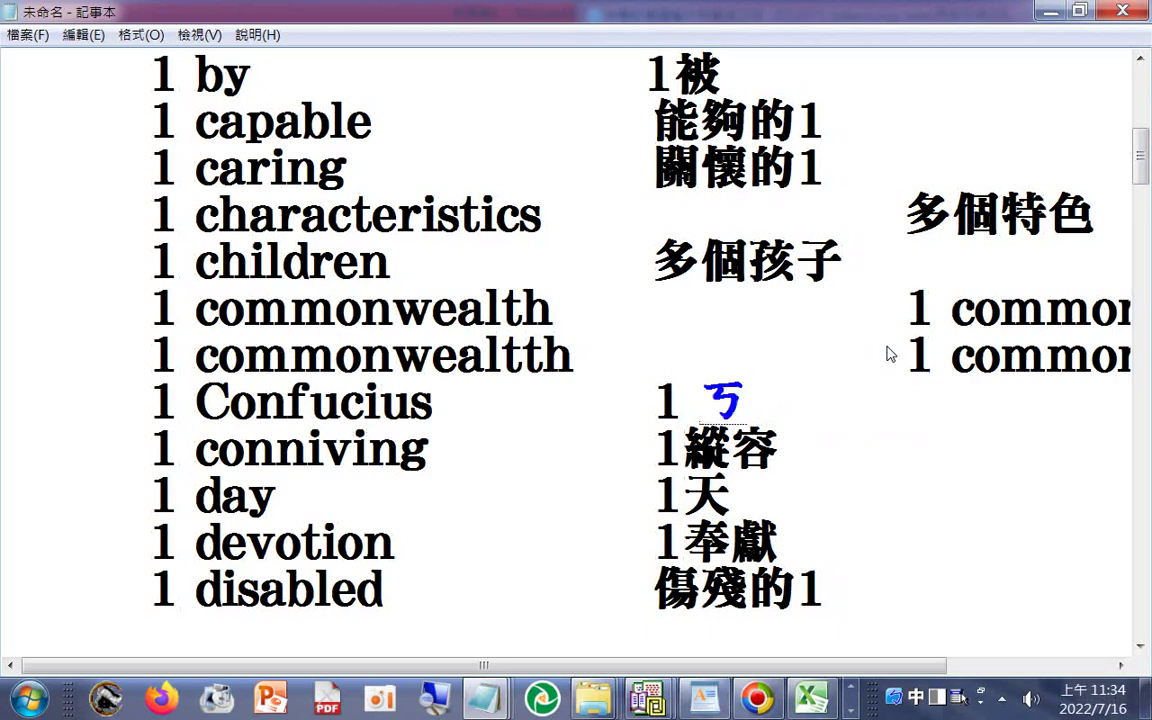
type("ㄨㄥˇㄗˇ")
key("Return")
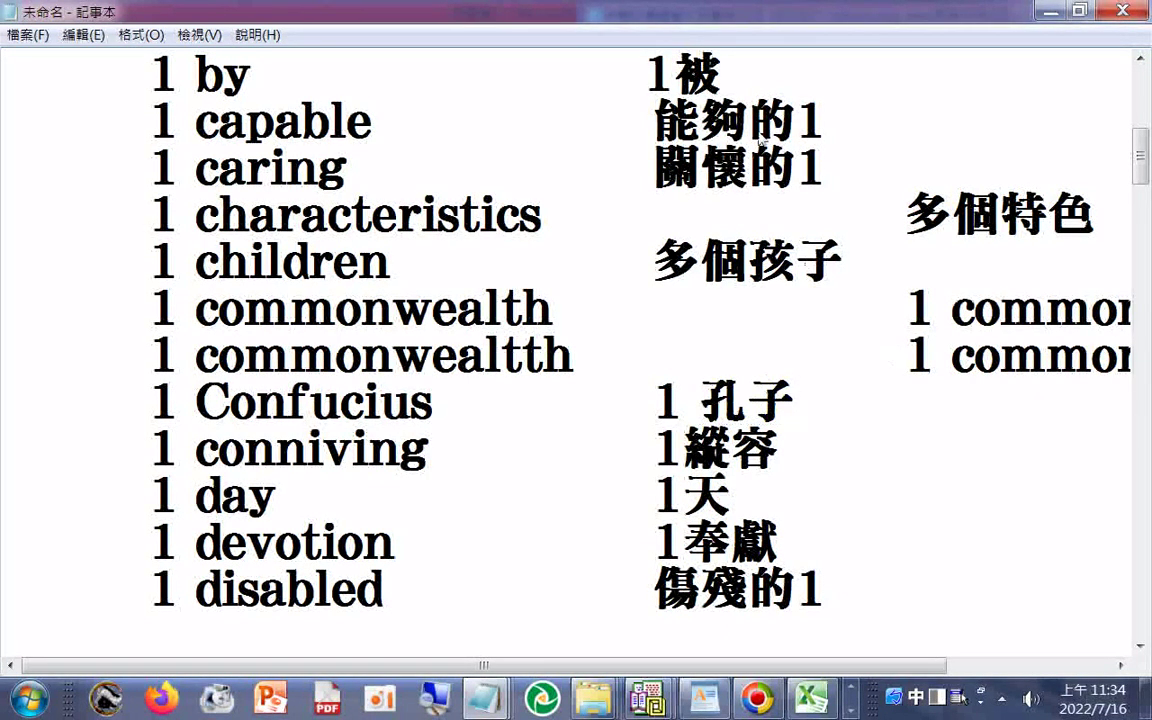
scroll(463, 520, "down", 2)
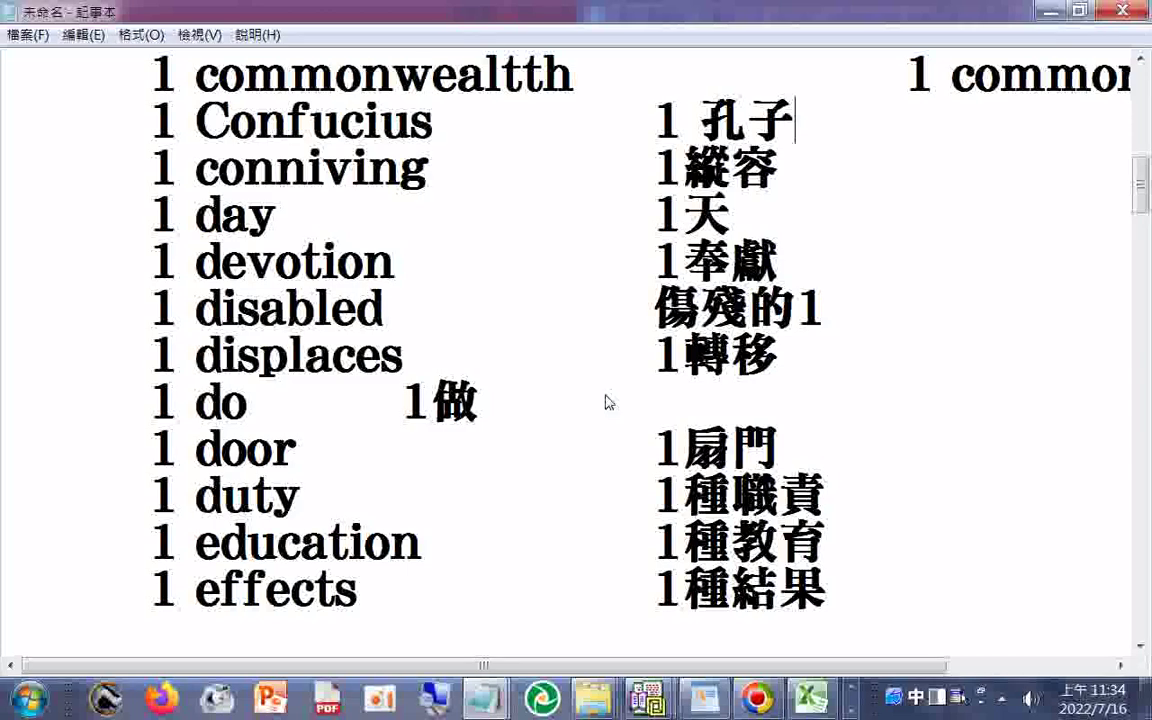
- Tab the do meaning 1做 into the column and delete extra spaces before 多個特色
left_click(404, 402)
key("Tab")
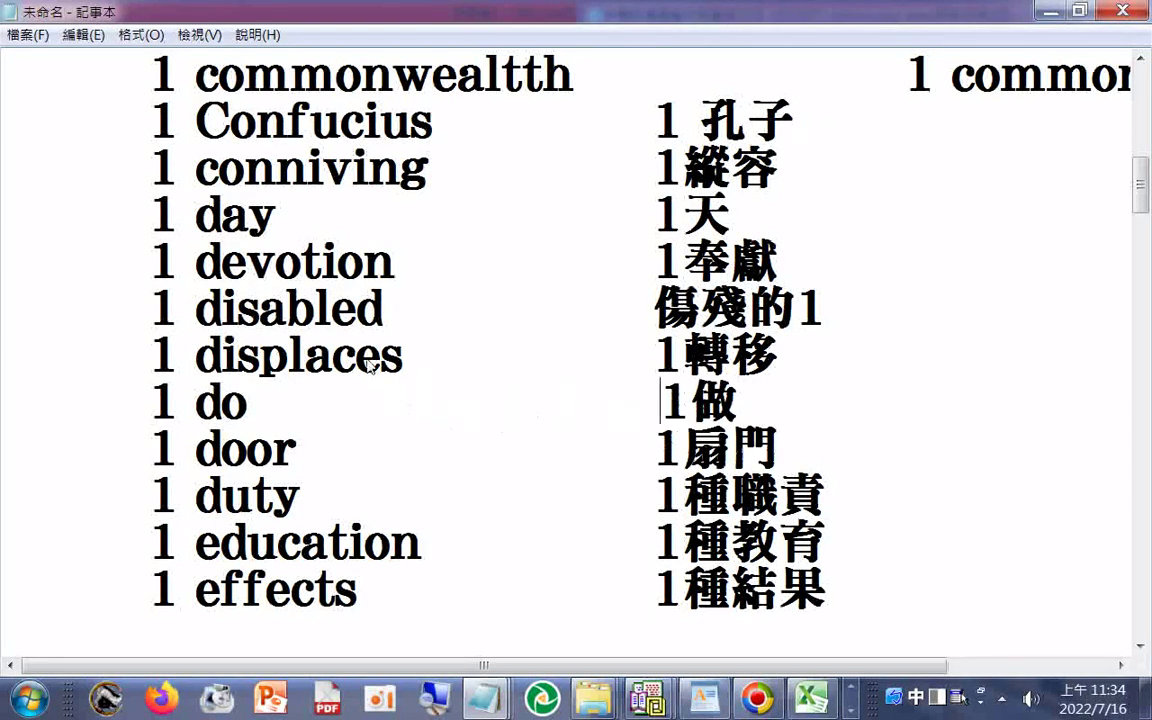
scroll(476, 327, "up", 4)
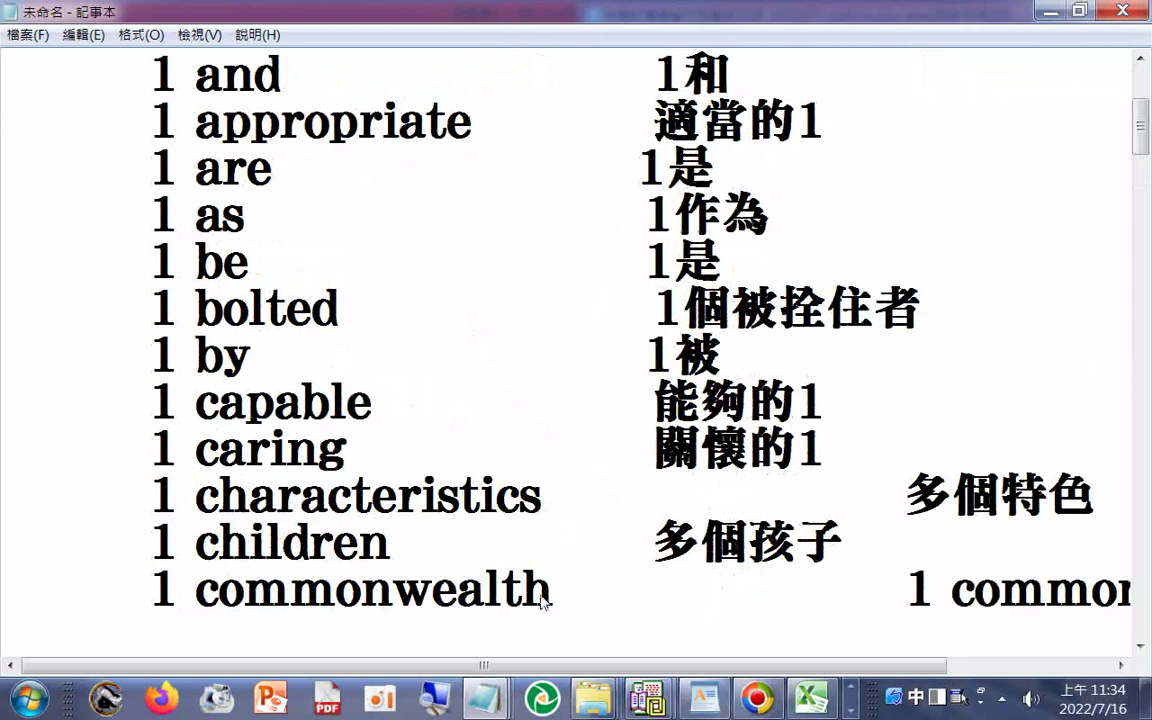
left_click_drag(542, 495, 818, 490)
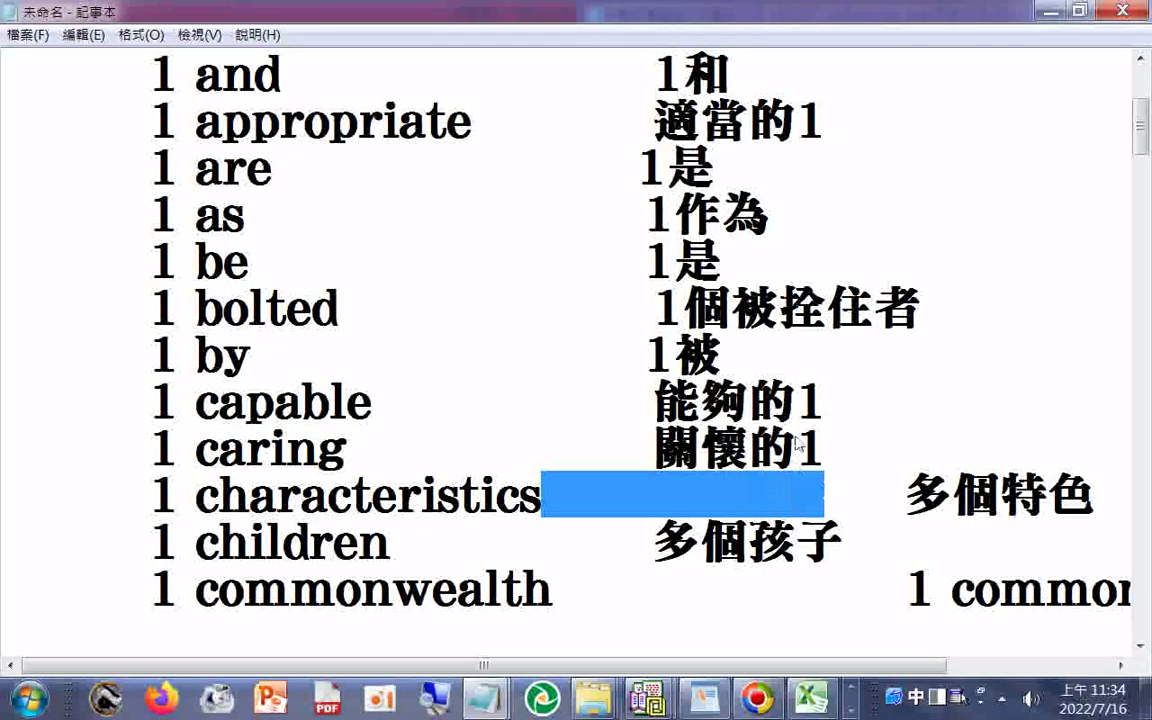
key("Delete")
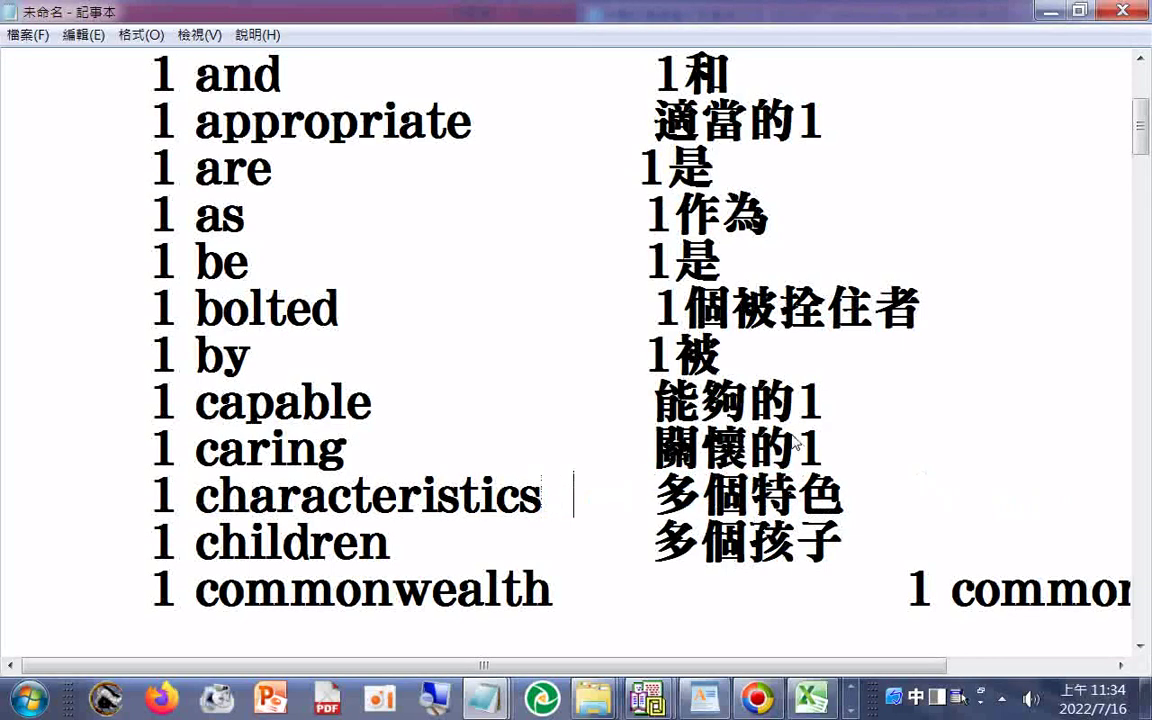
scroll(768, 414, "up", 1)
left_click(620, 310)
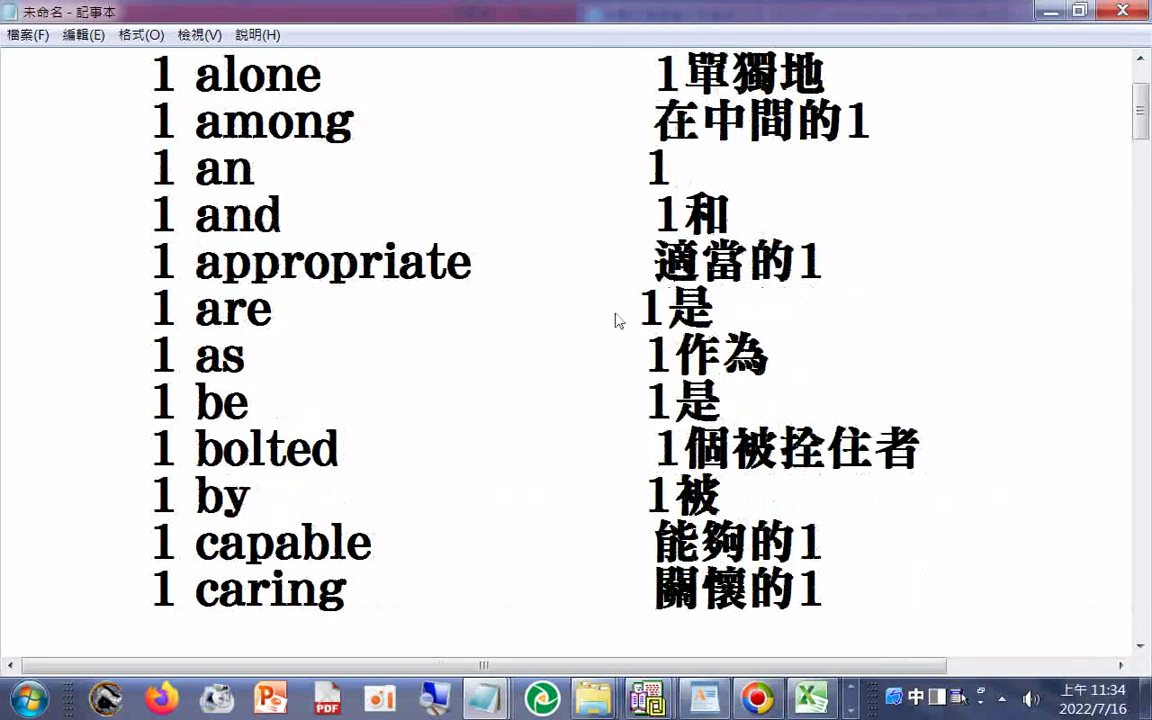
scroll(550, 334, "up", 1)
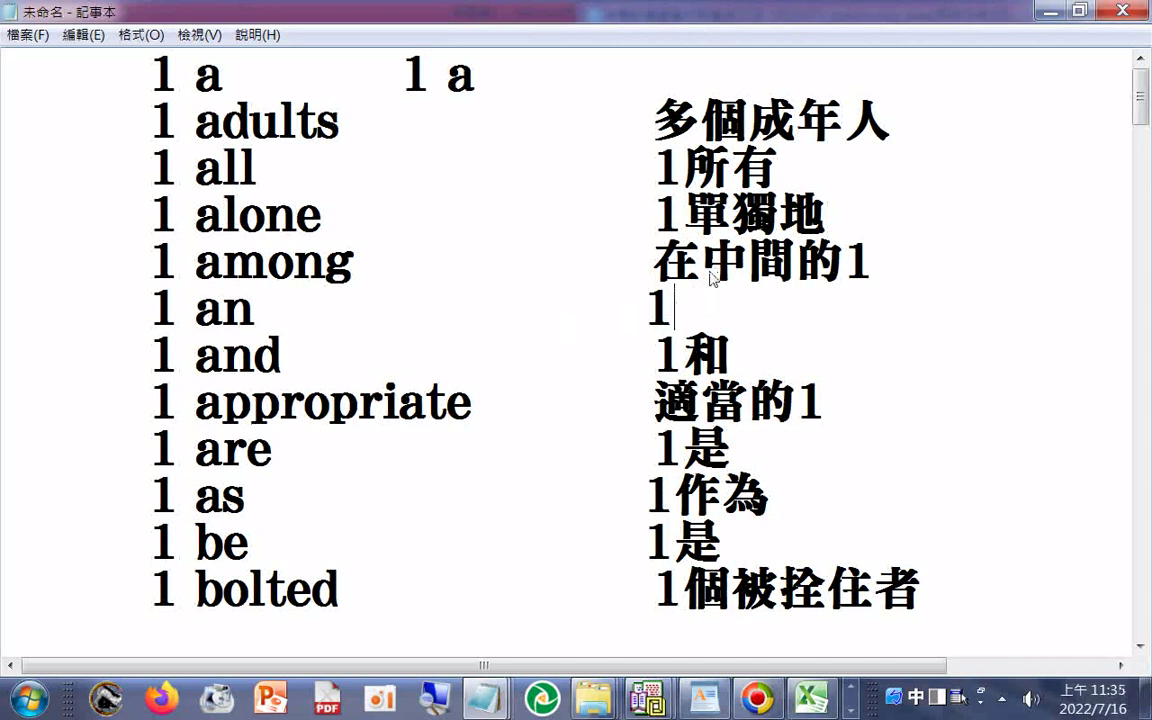
- Type 一個 after the 1 on the an row using the phonetic IME
type("u")
key("space")
type("rk7")
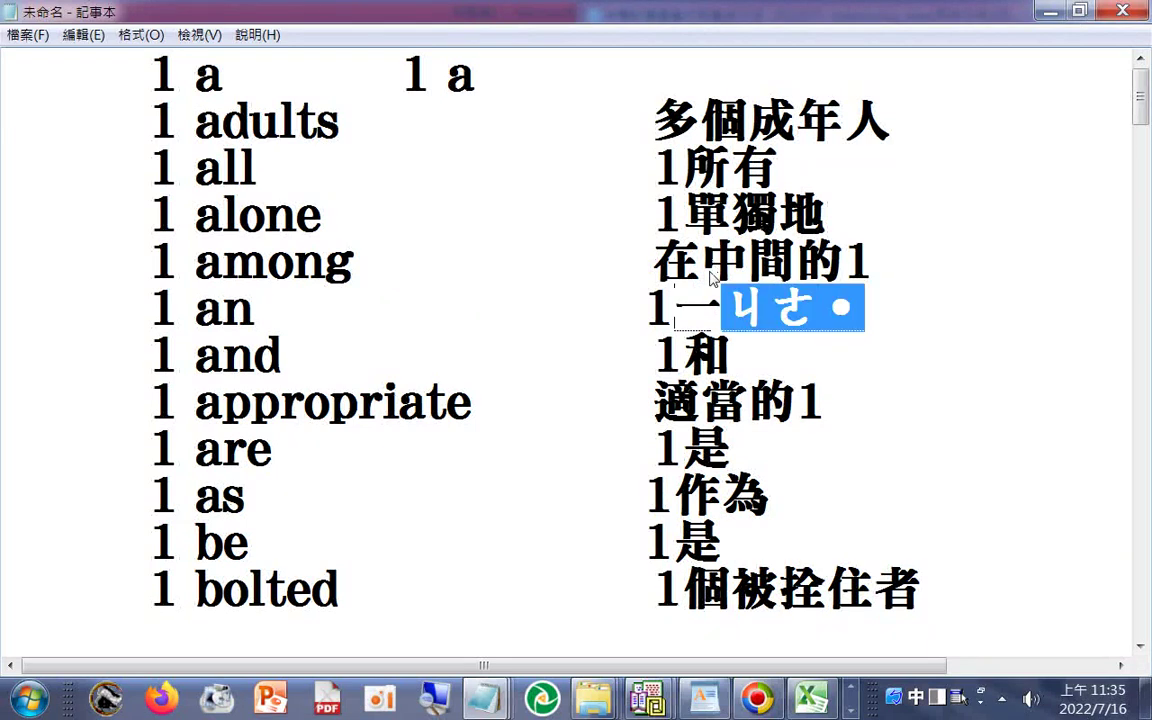
key("BackSpace")
key("BackSpace")
key("BackSpace")
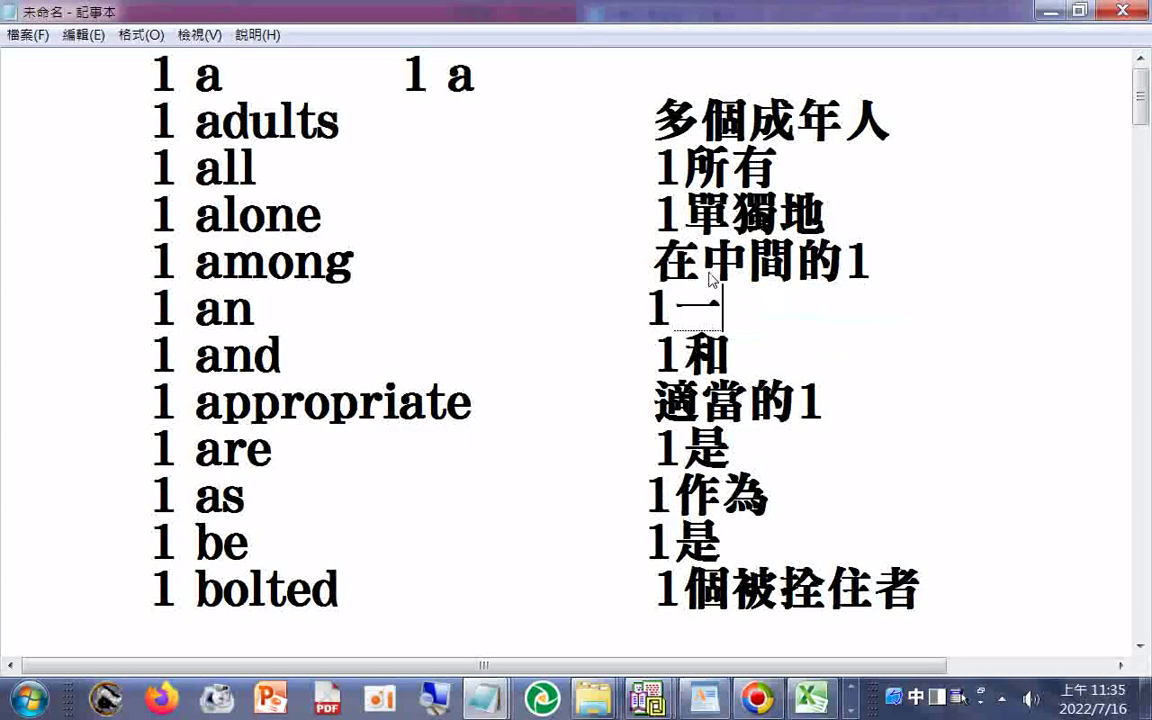
type("ek4")
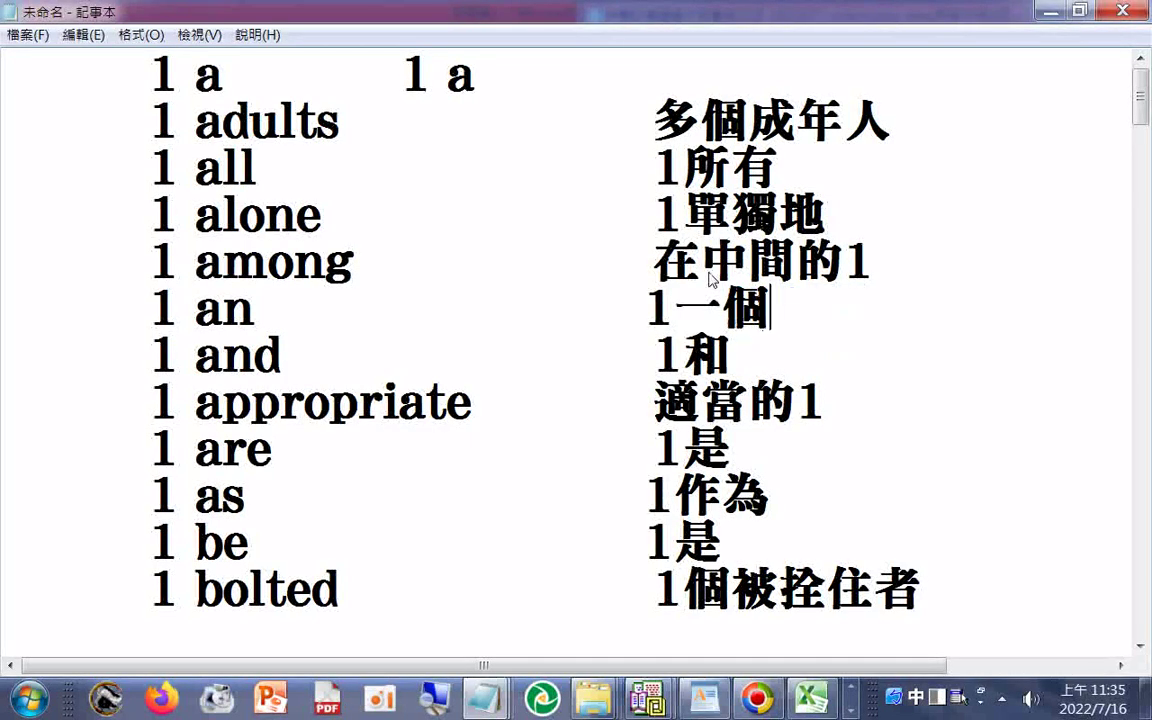
scroll(520, 345, "down", 3)
scroll(520, 330, "up", 3)
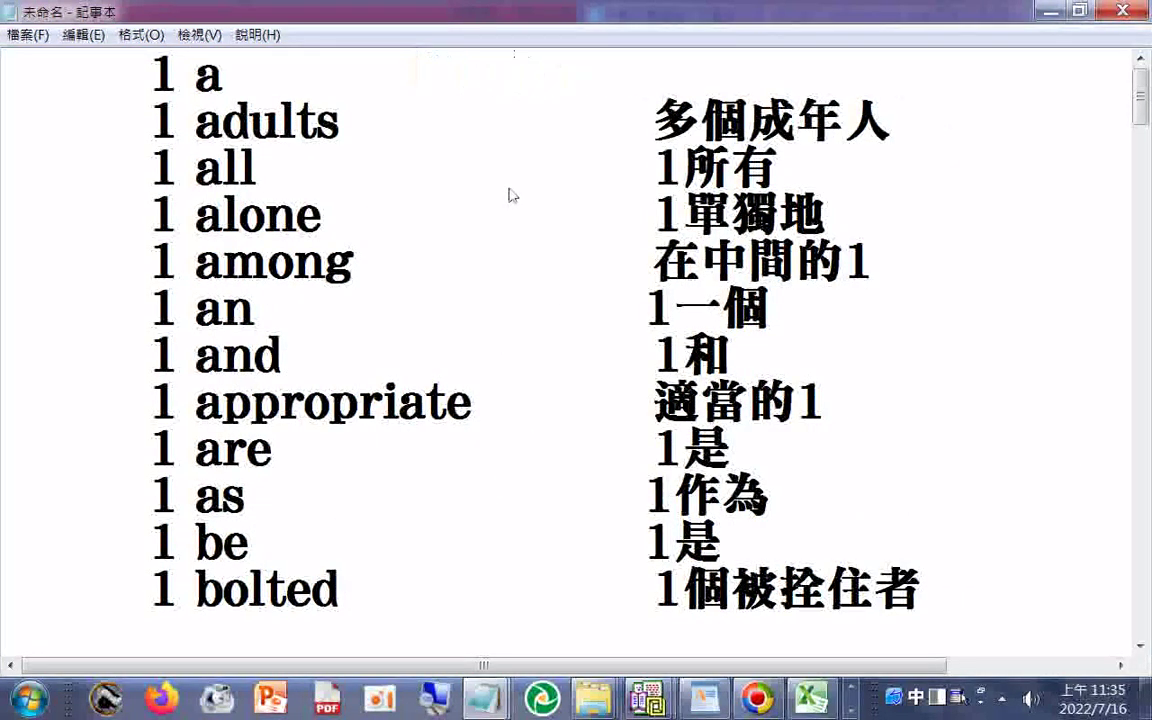
- On the a row, delete the English a and enter 一個 as its meaning
key("Right")
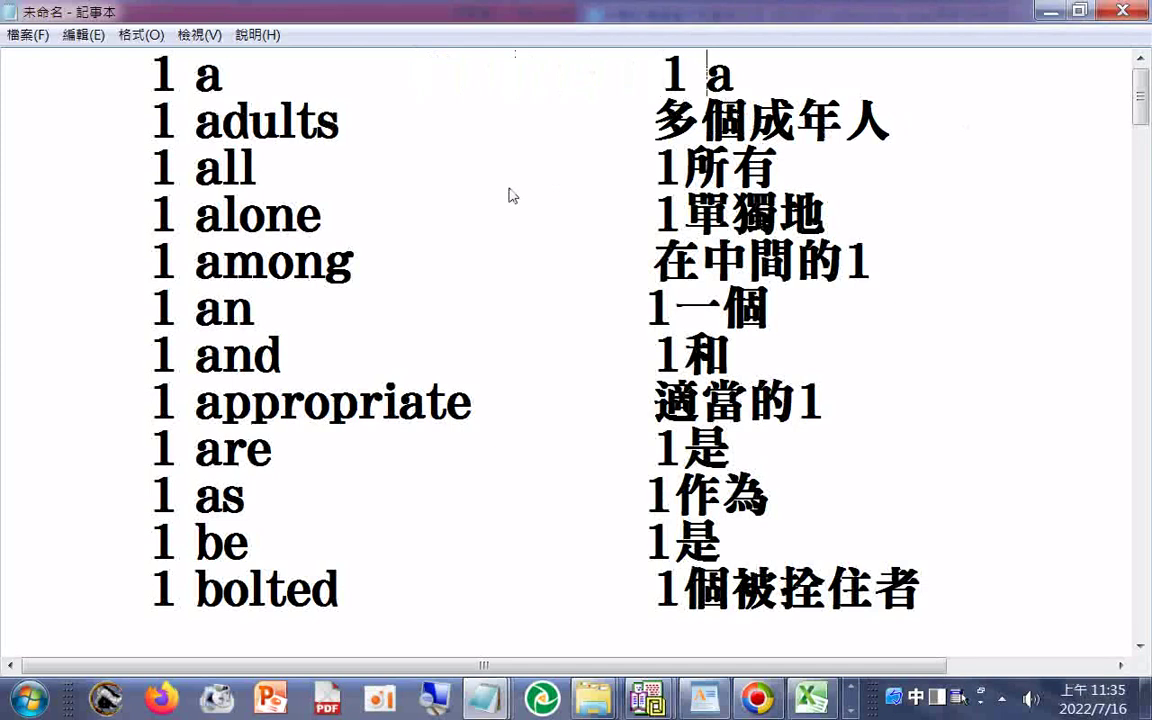
key("Delete")
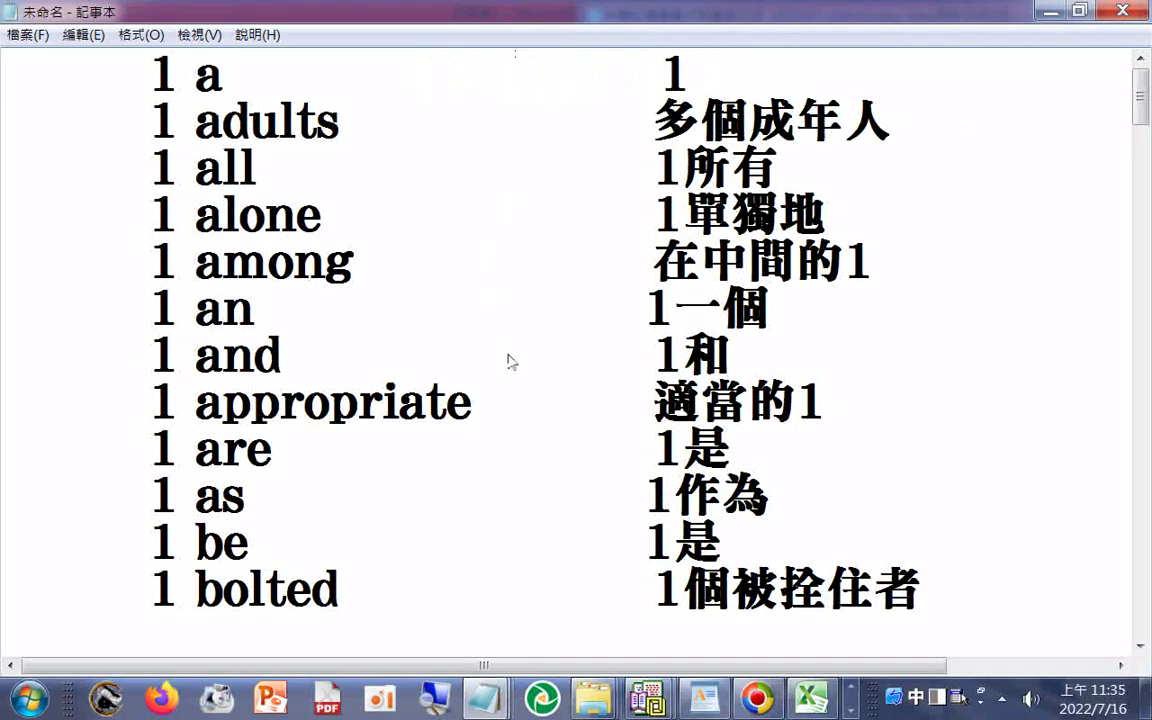
type("一個")
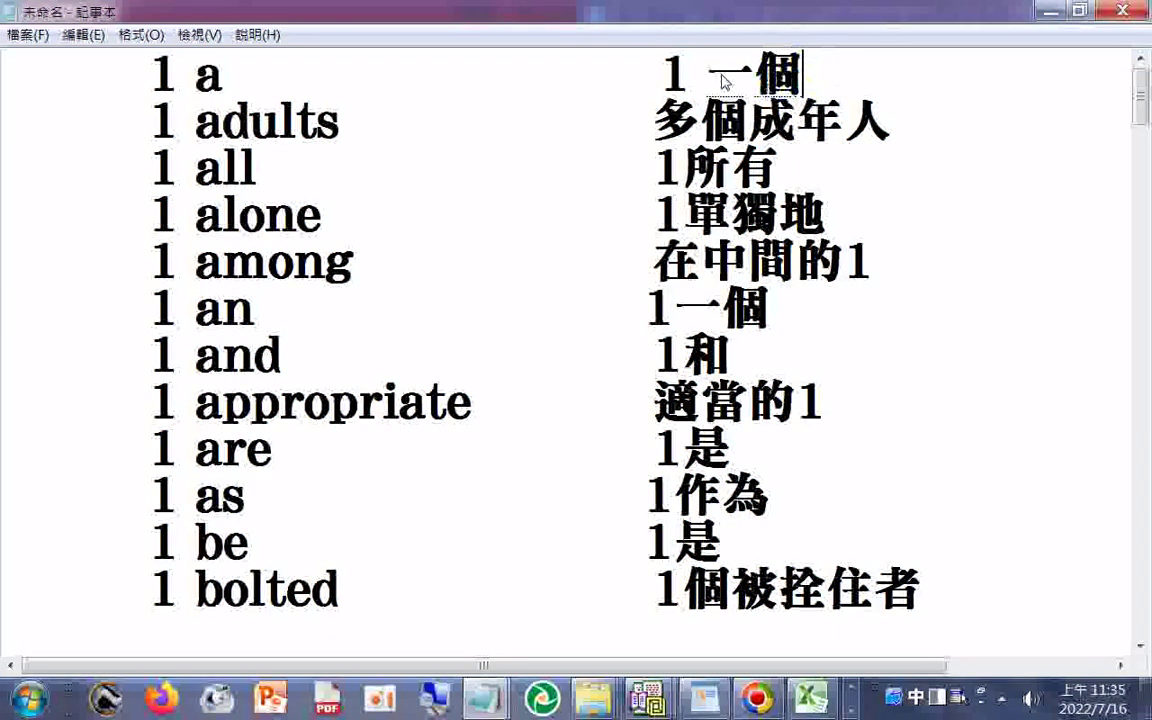
scroll(725, 82, "down", 3)
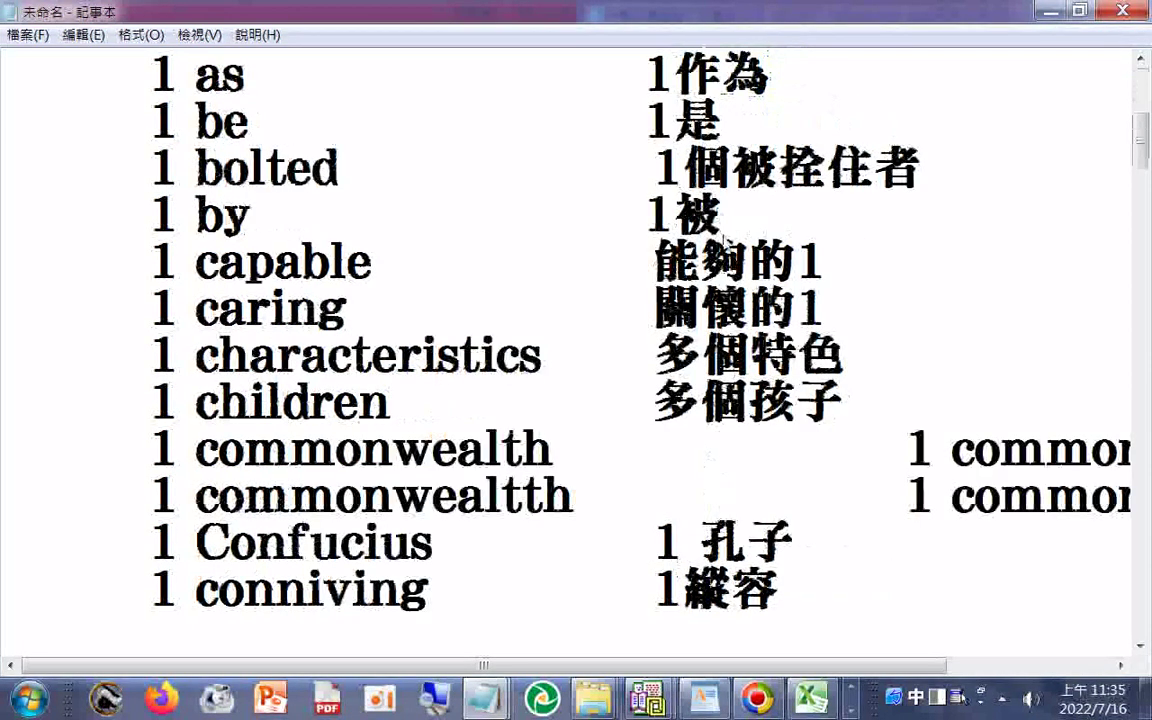
- Paste 多 over the 1 before 種結果 so the effects meaning reads 多種結果
scroll(576, 330, "down", 1)
scroll(576, 330, "down", 2)
scroll(576, 330, "down", 2)
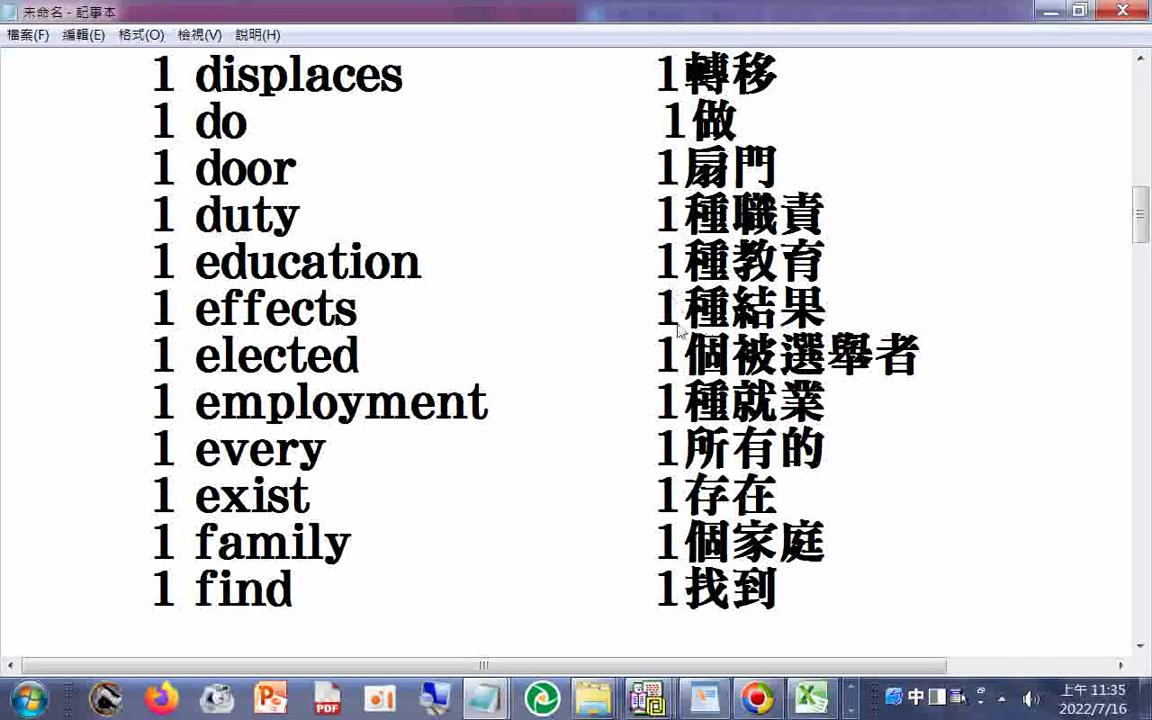
left_click_drag(652, 313, 670, 315)
right_click(668, 313)
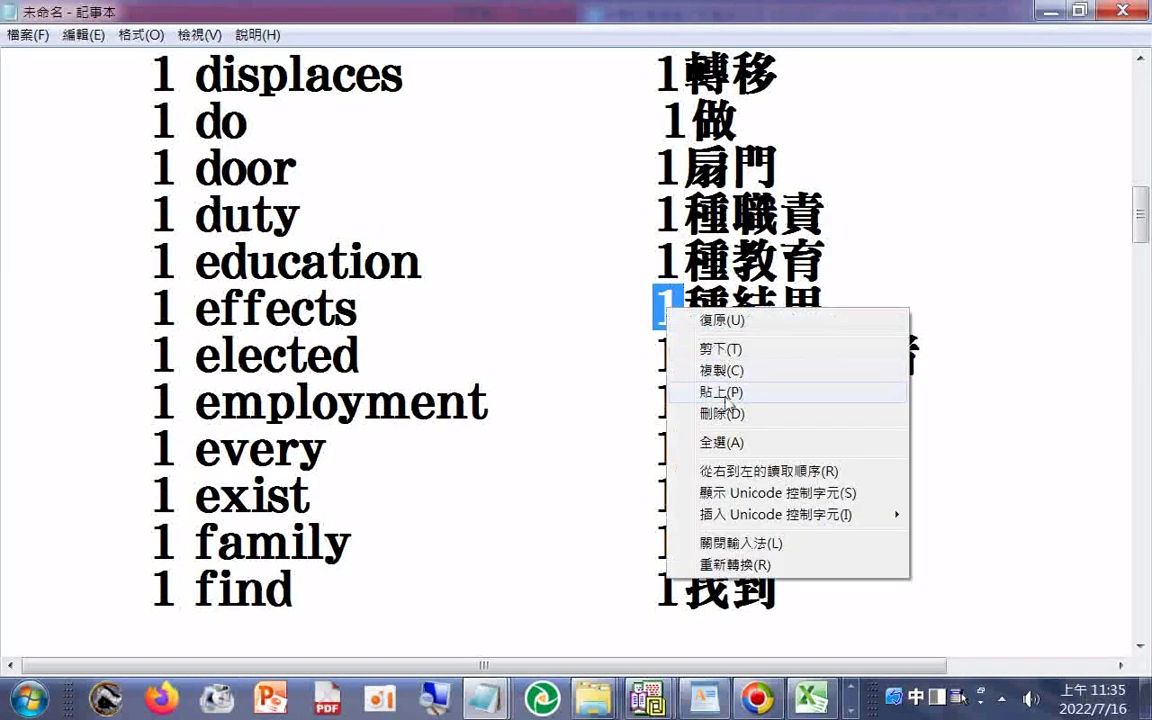
left_click(705, 388)
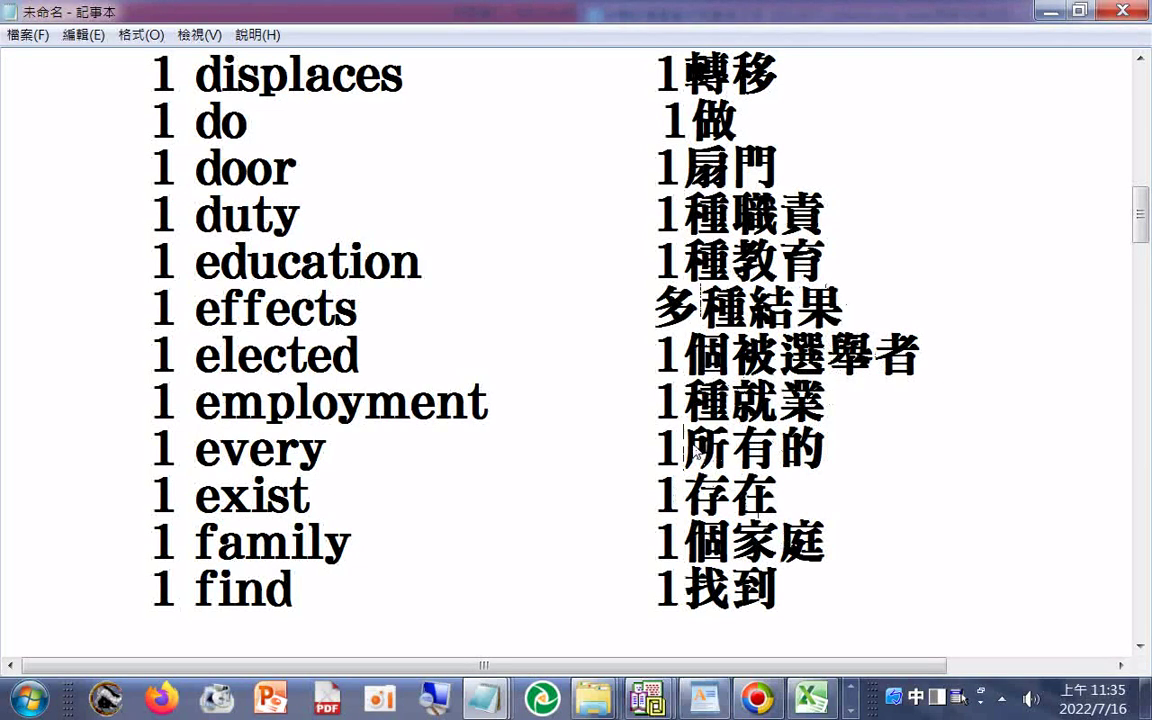
- Replace 所有 with 每一個 using the IME so the every meaning reads 每一個的
left_click_drag(685, 455, 772, 463)
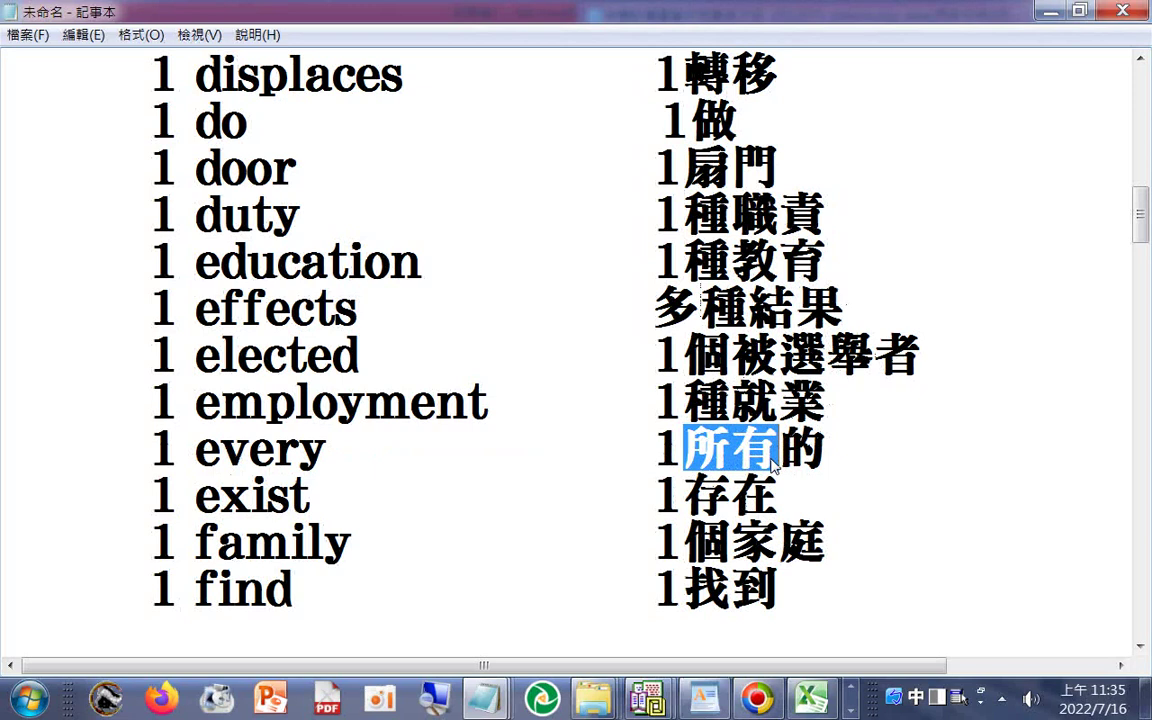
type("ao4u")
key("space")
key("BackSpace")
key("BackSpace")
type("ao3u")
key("space")
key("Return")
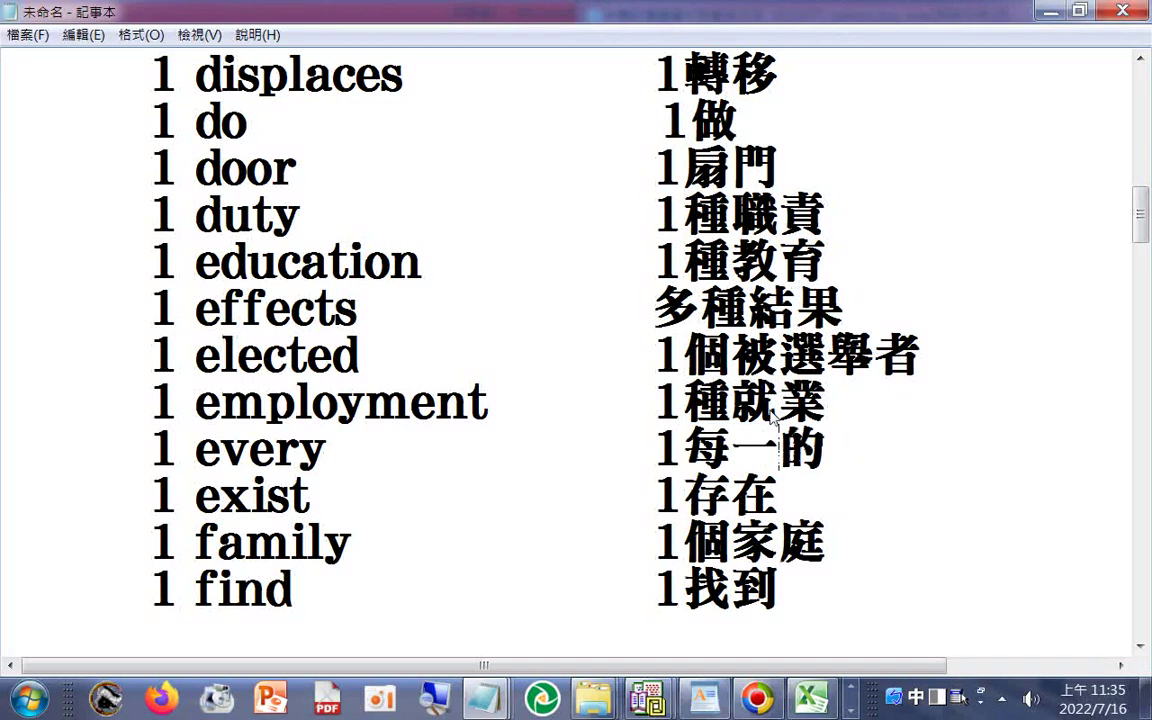
type("e")
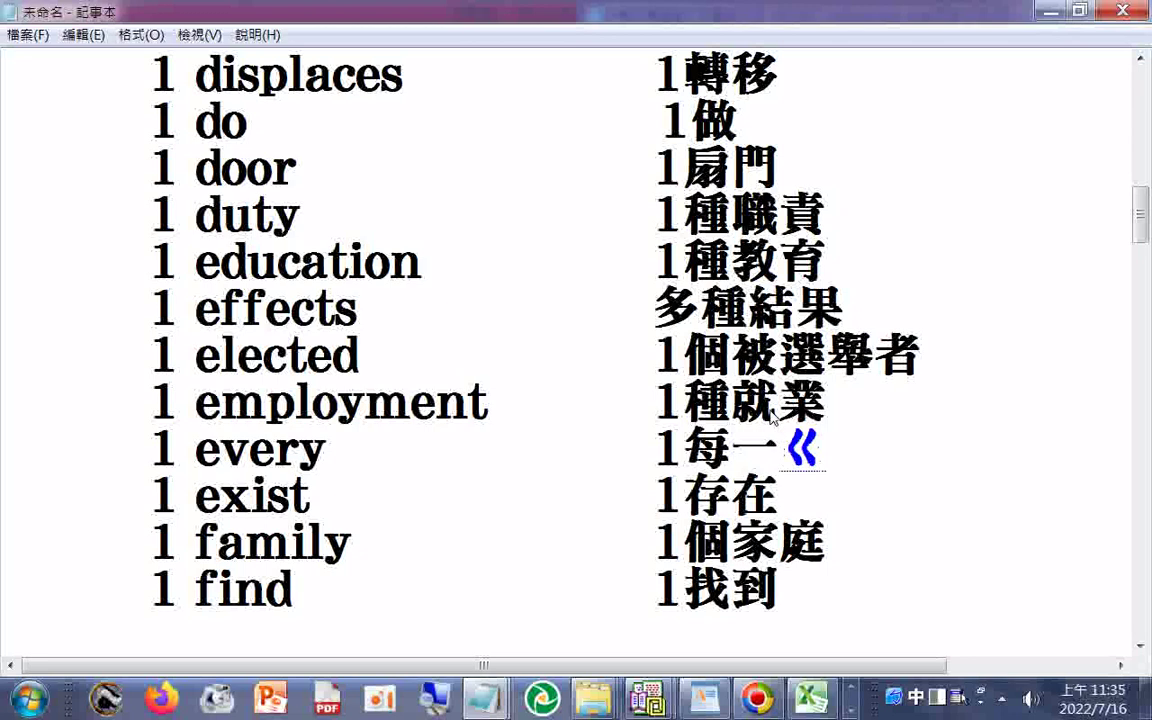
type("k4")
key("Return")
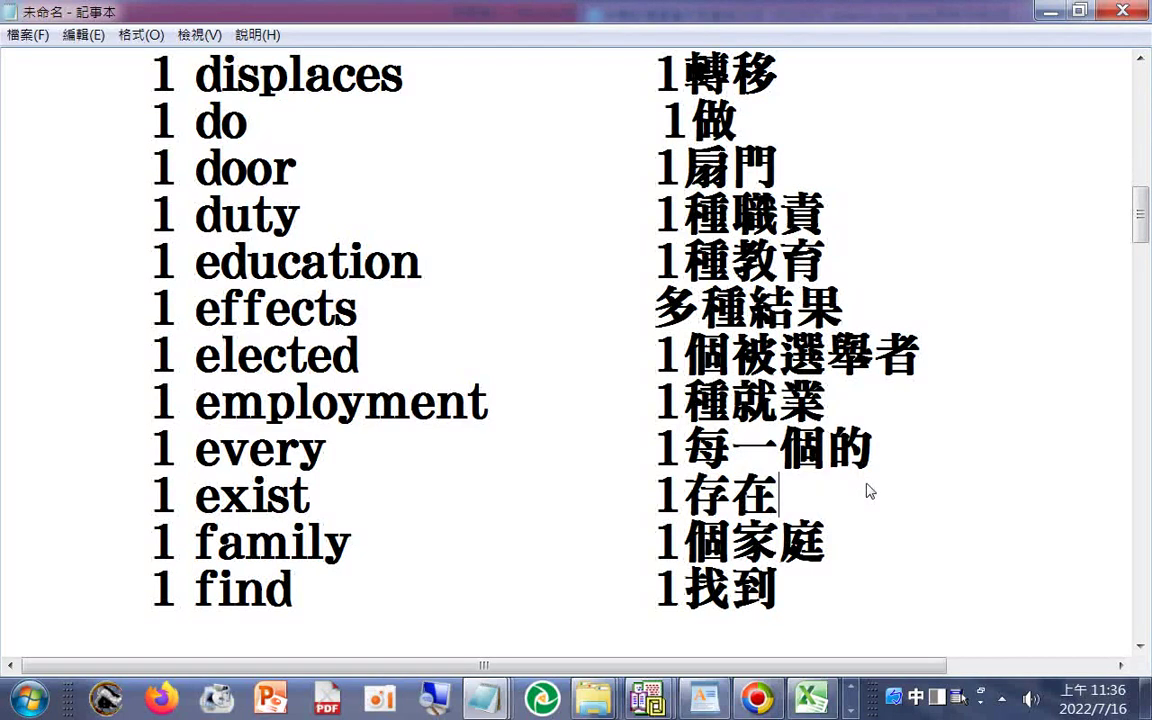
- Replace the wrong 的 on the 'for' line with 為了 so it reads 1為了
scroll(869, 491, "down", 1)
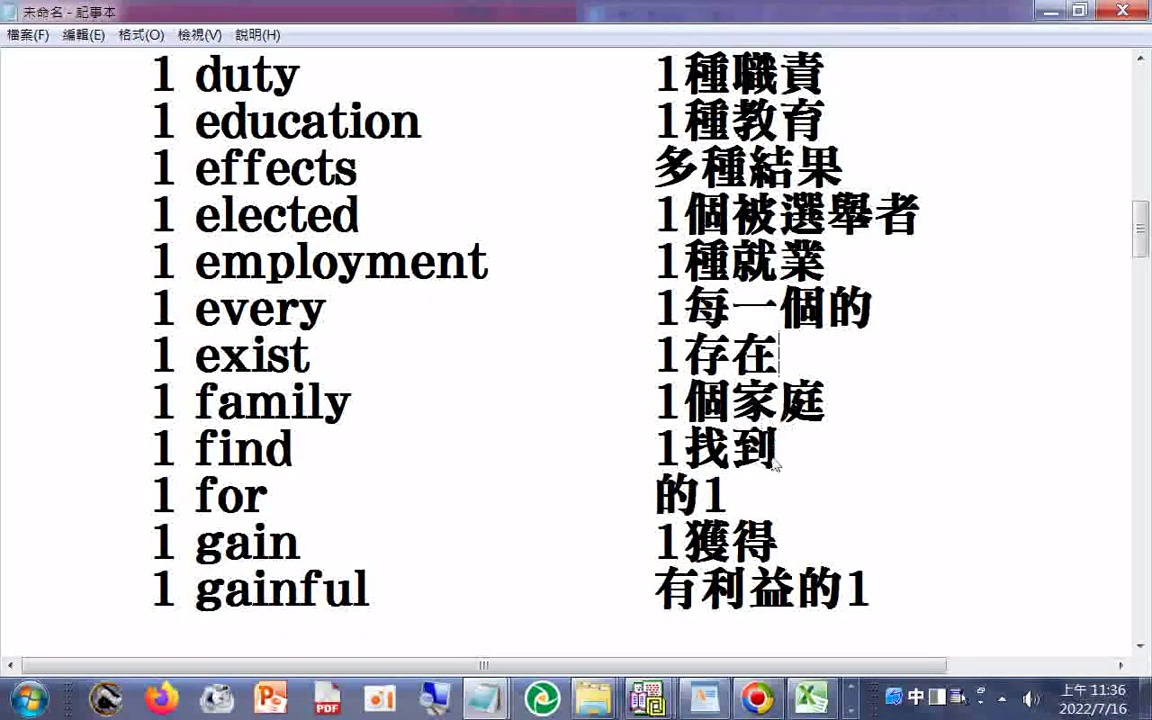
scroll(773, 468, "down", 1)
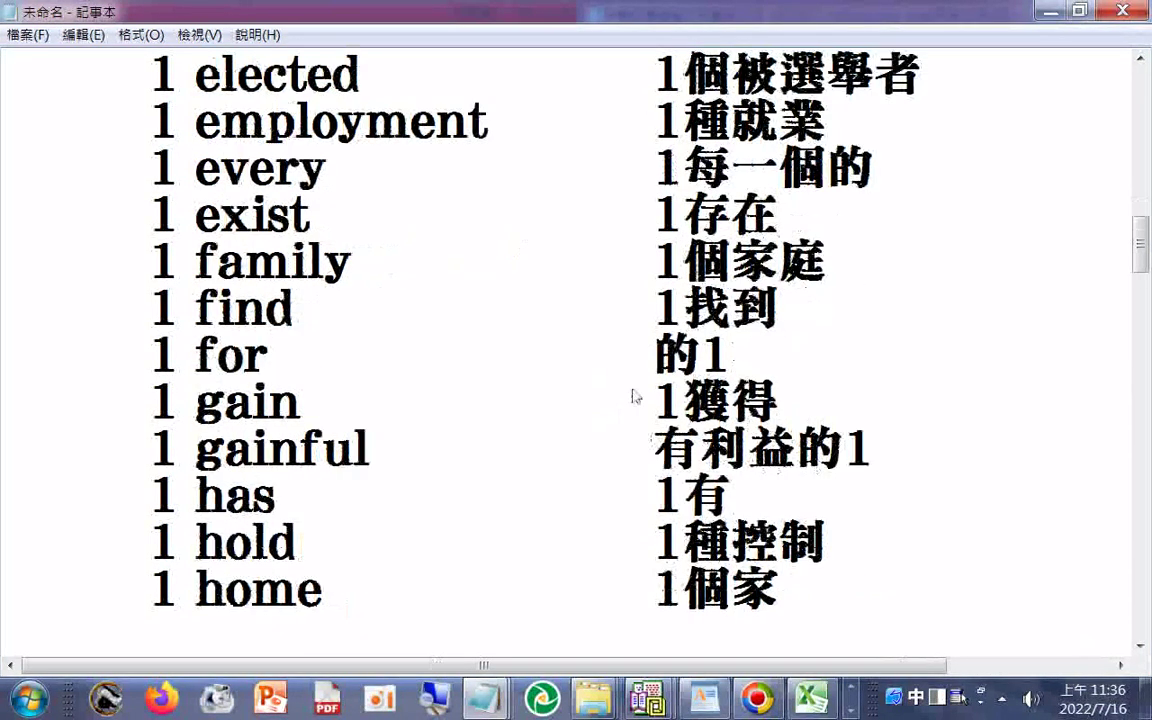
left_click_drag(655, 352, 690, 368)
key("Delete")
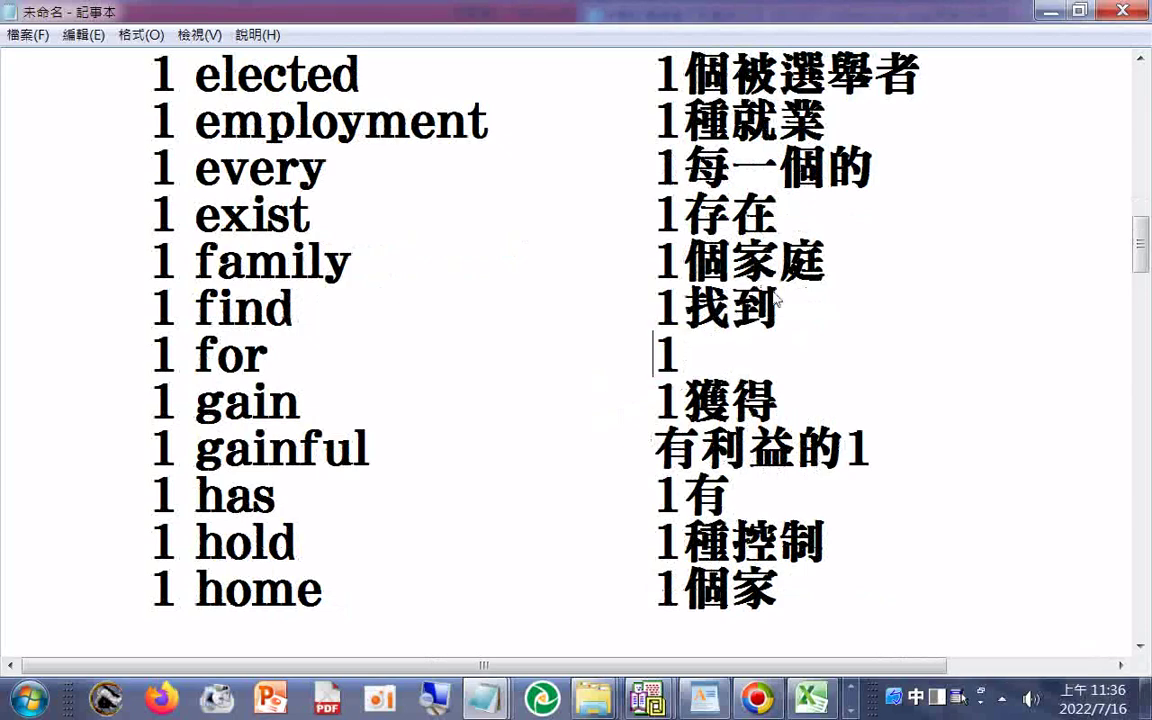
type("為")
key("Return")
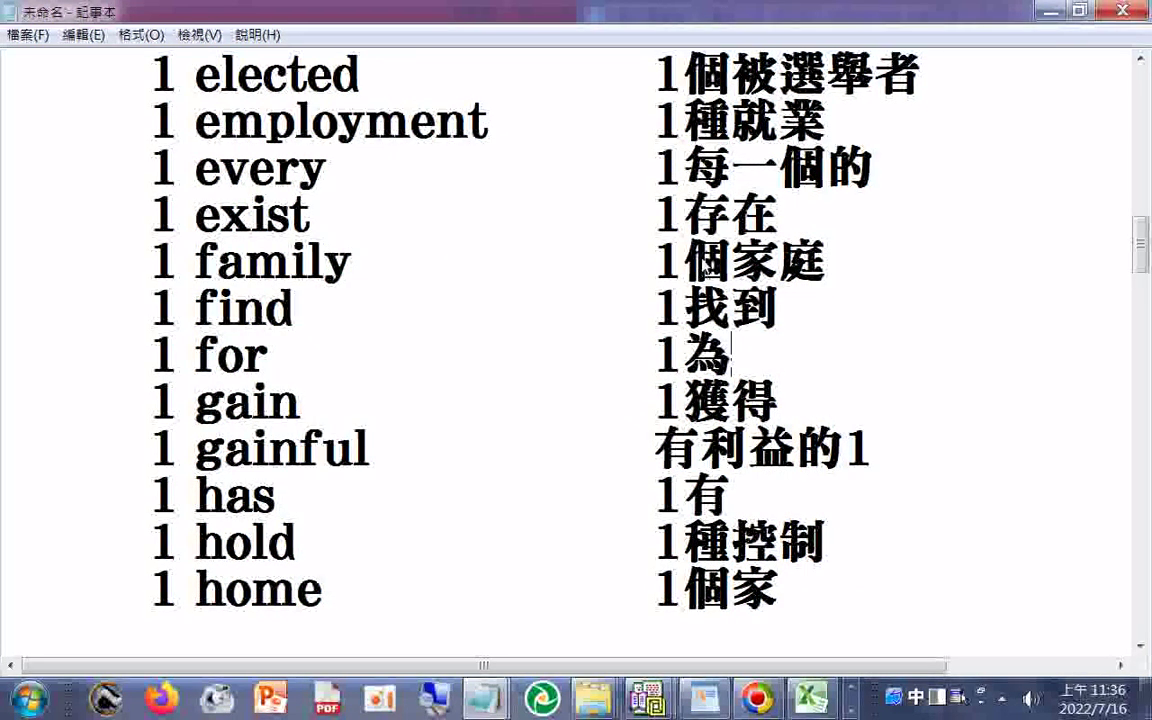
type("ㄌㄜ")
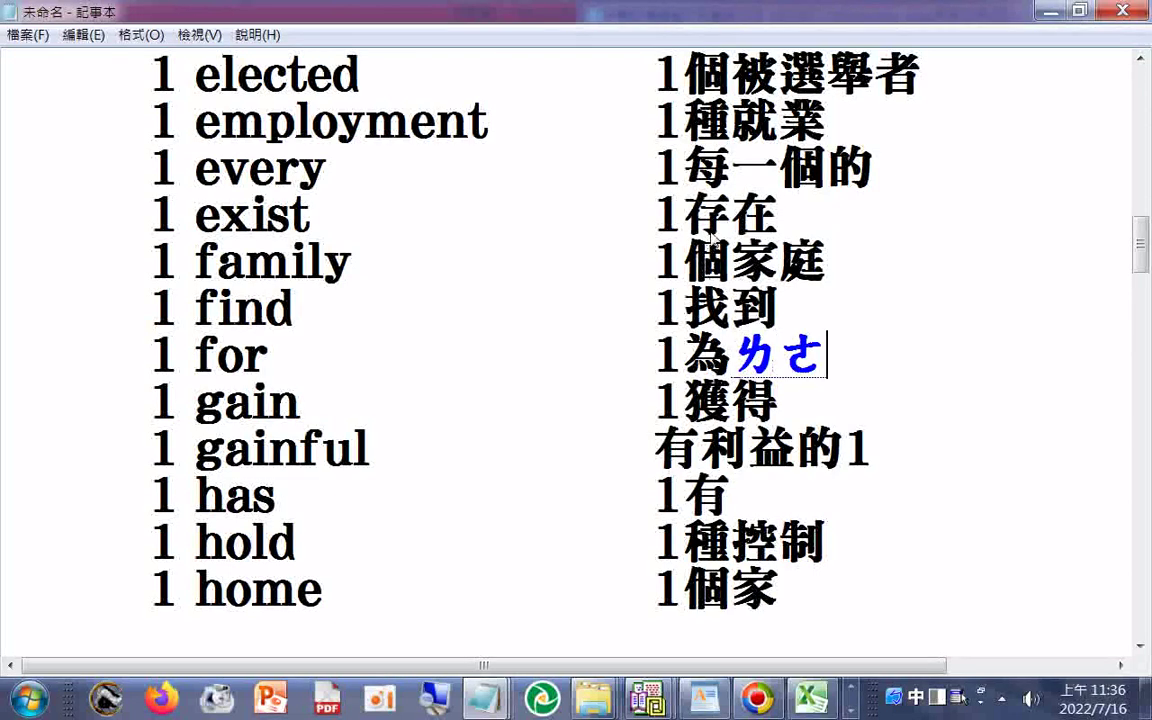
type("ㄓ")
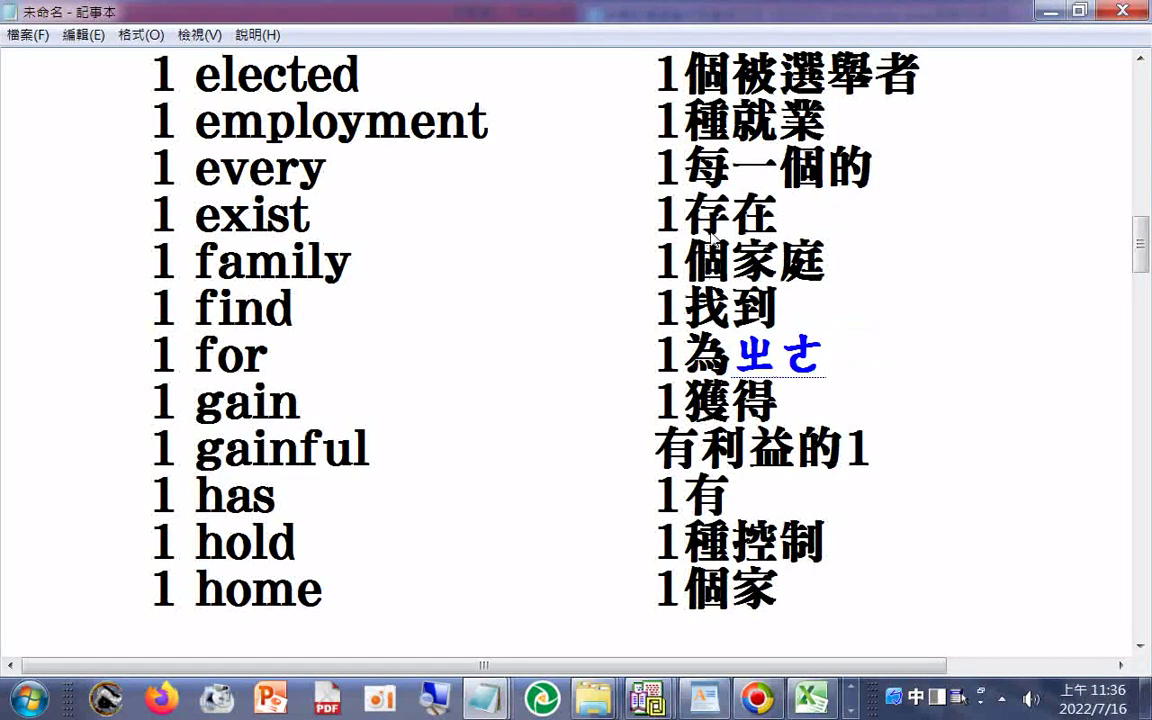
key("Escape")
type("ㄌㄜ")
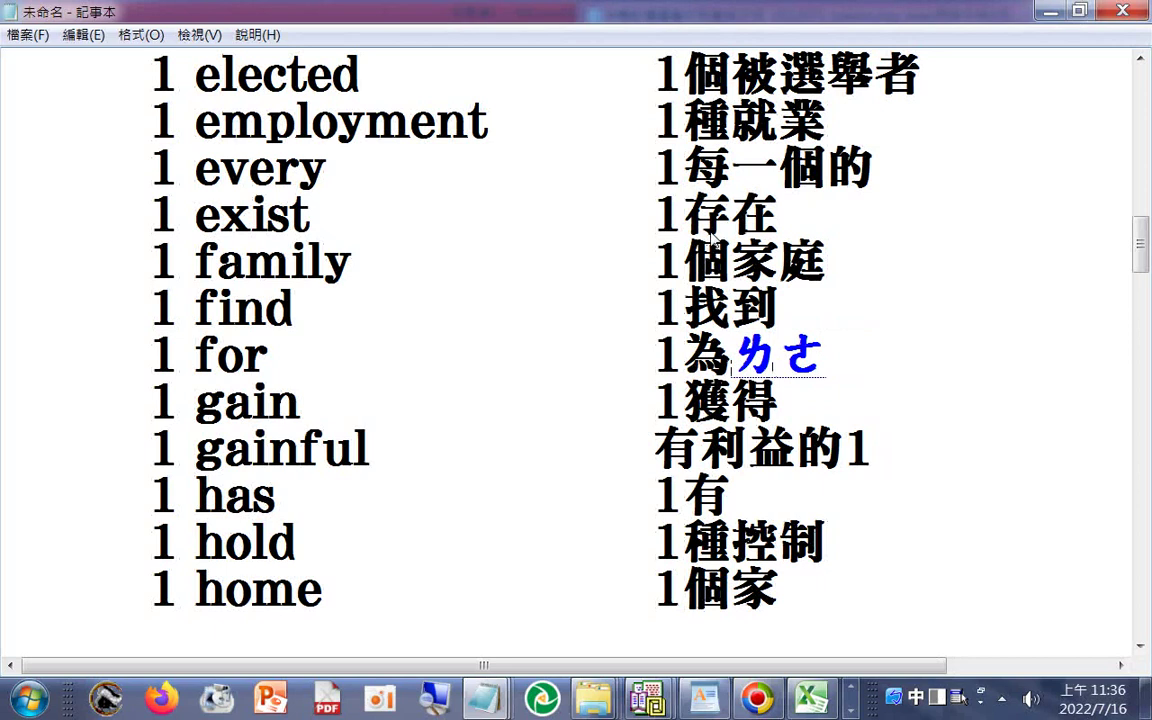
type("7")
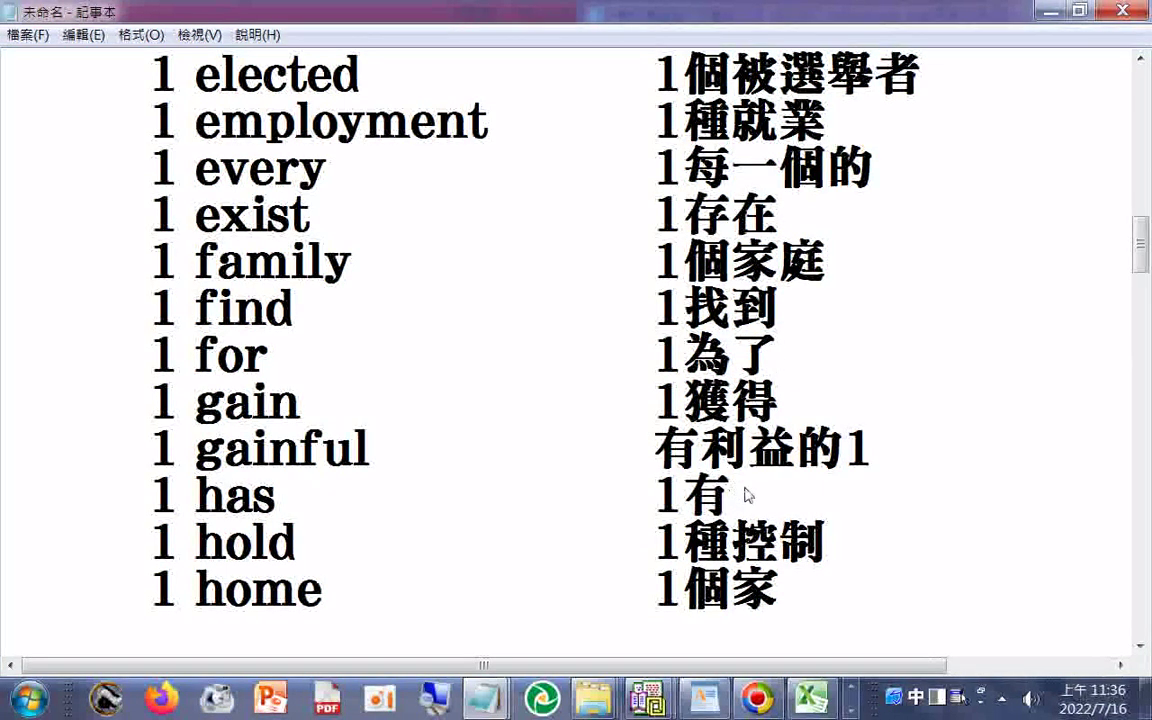
scroll(740, 489, "down", 1)
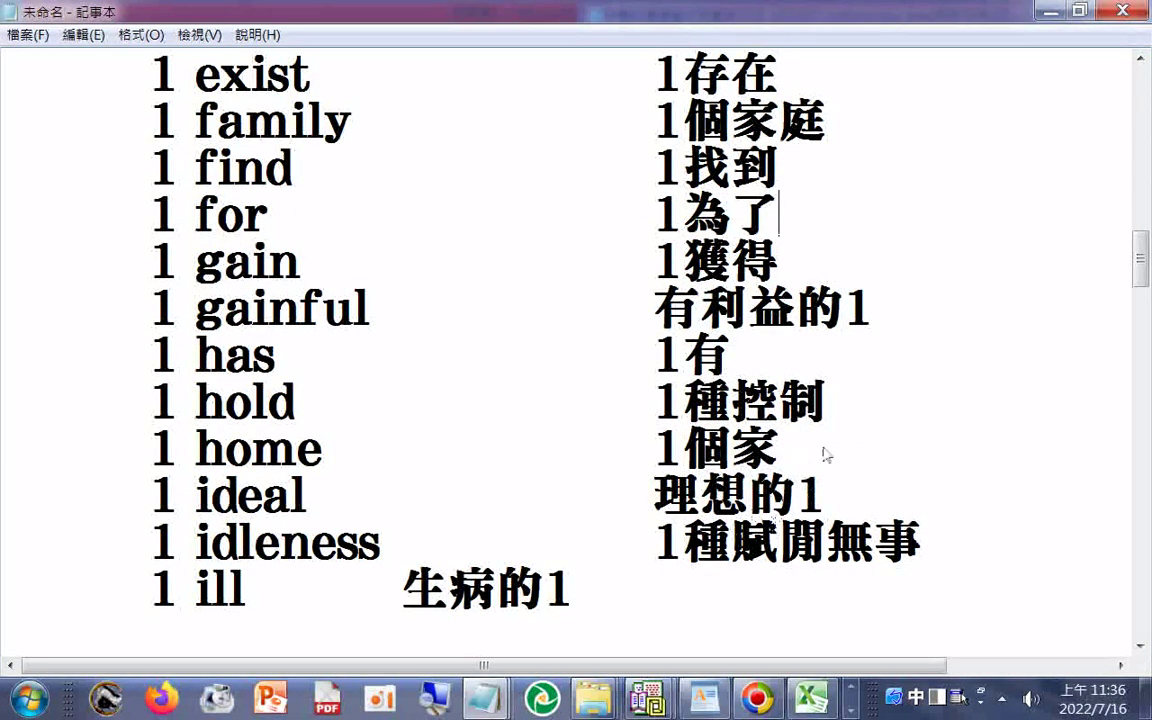
left_click(869, 405)
scroll(968, 388, "down", 1)
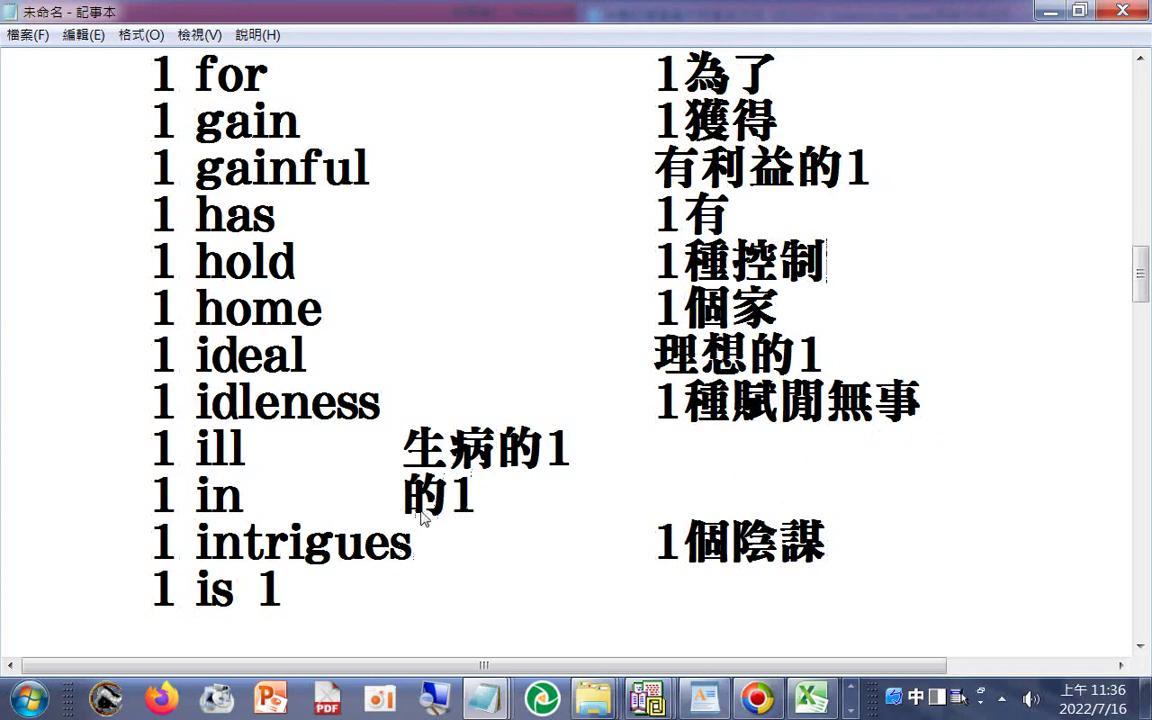
- Delete the stray 的 on the 'in' line and enter 1在其中 in the translation column
scroll(553, 489, "down", 1)
left_click_drag(402, 356, 437, 370)
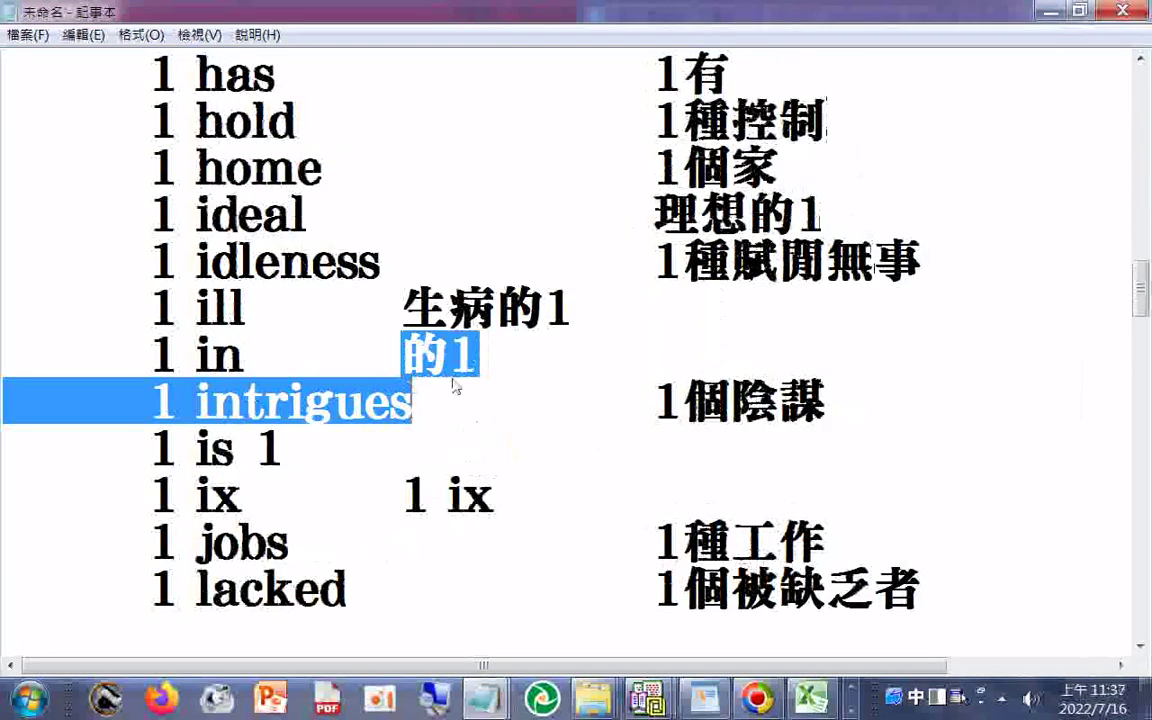
key("Delete")
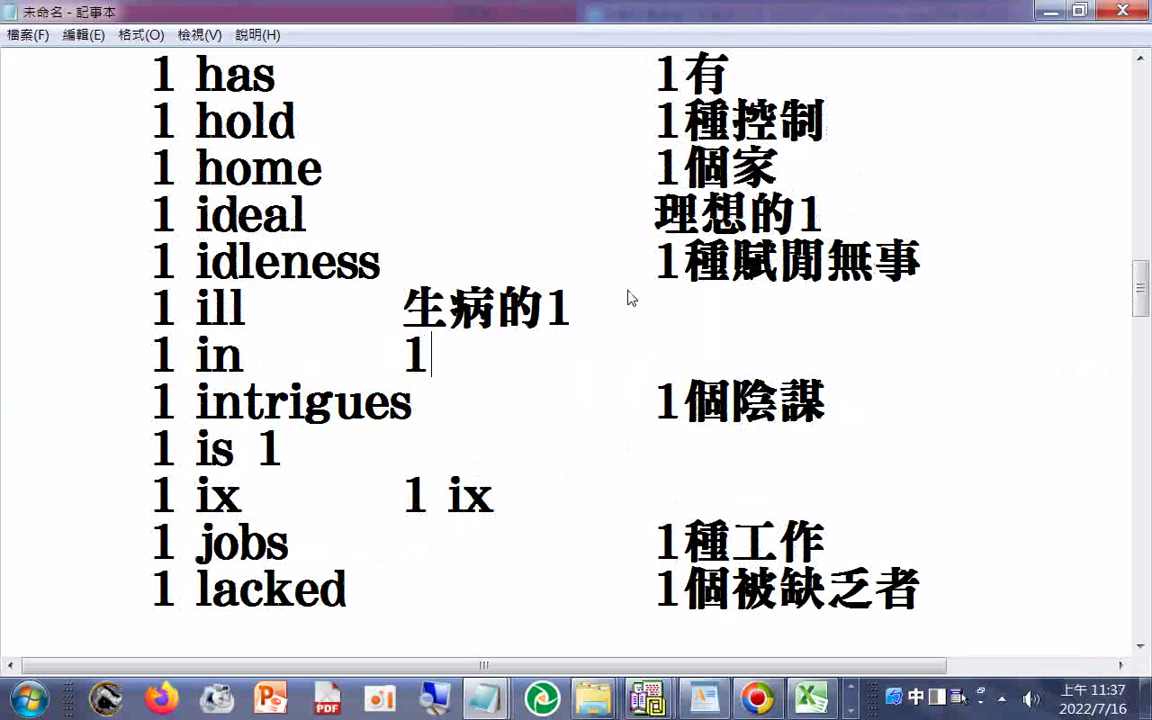
key("Tab")
key("Tab")
key("Right")
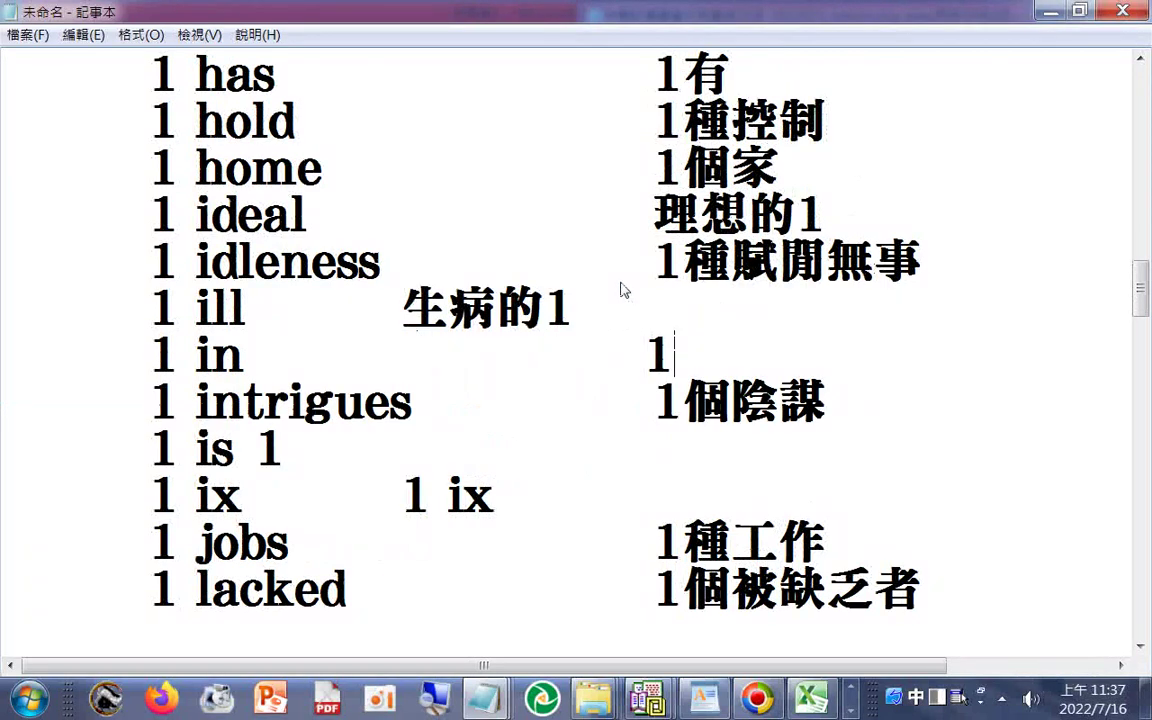
type("y94")
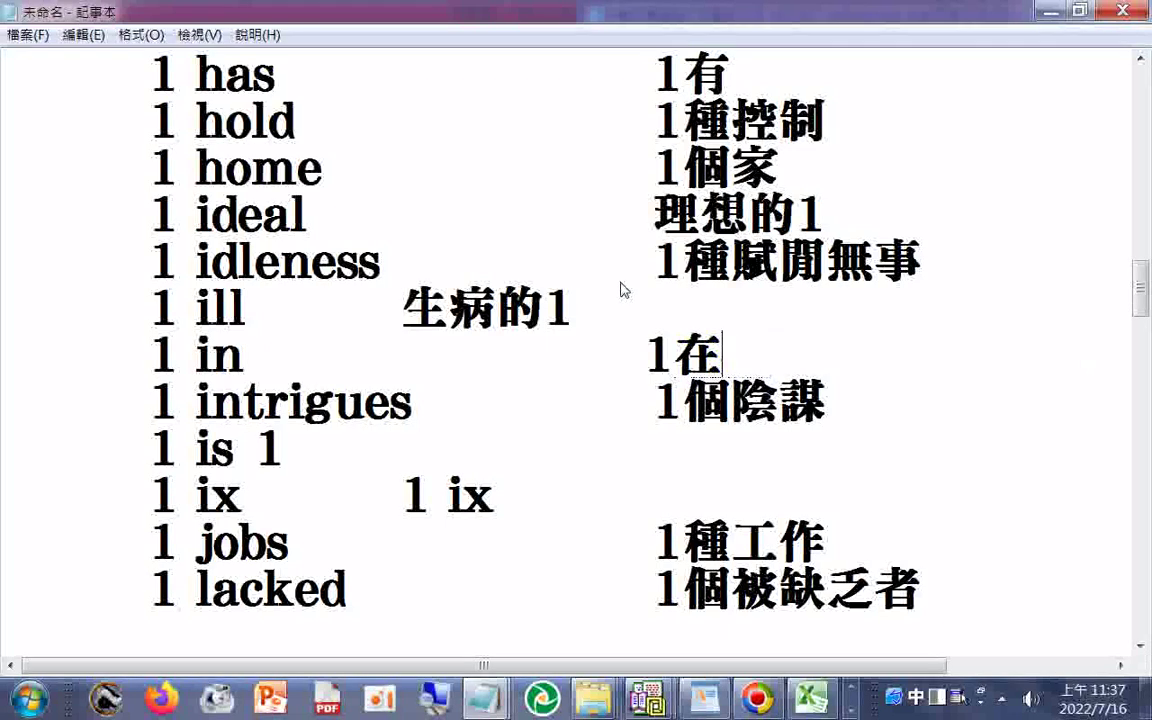
type("fu65j/")
key("space")
key("Return")
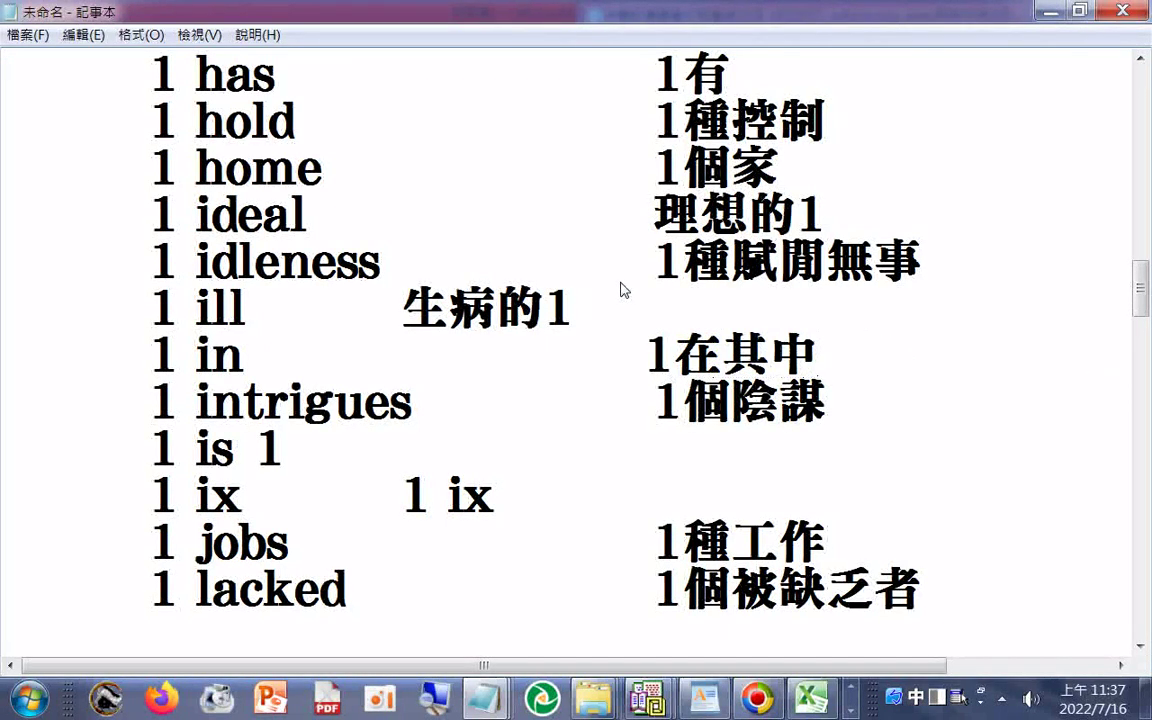
- Realign 'ill' as 1生病的 and set the 'is' translation to 1是
left_click(363, 290)
key("Tab")
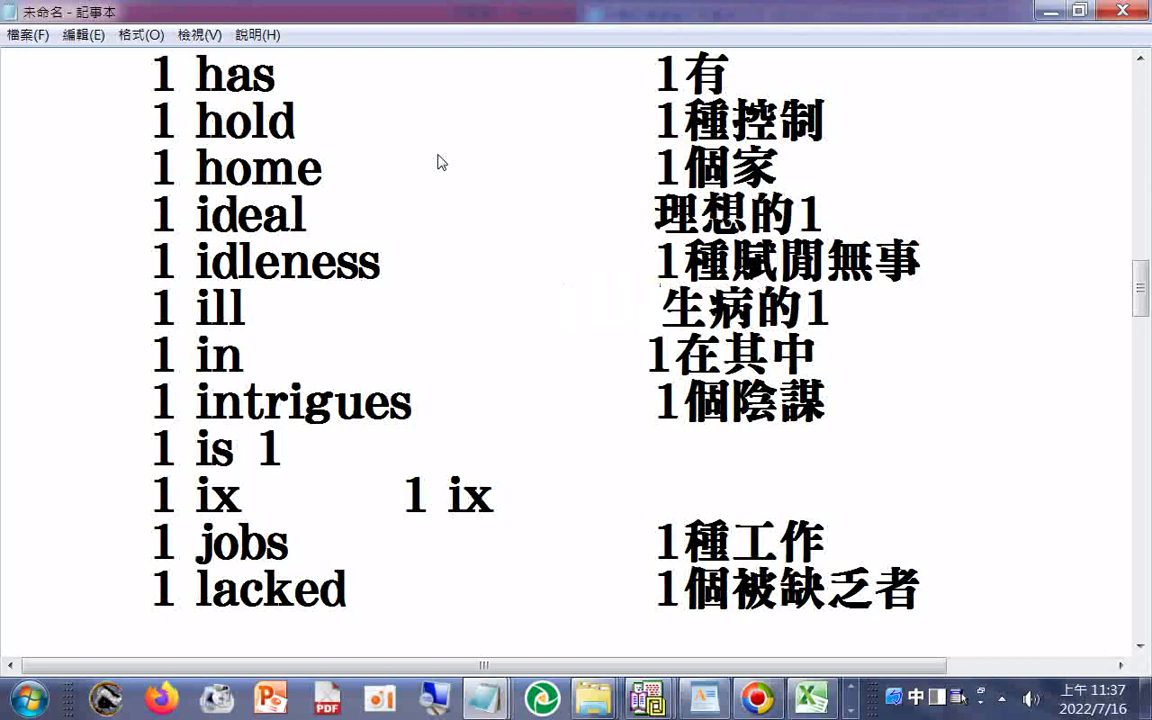
type("1")
key("End")
key("BackSpace")
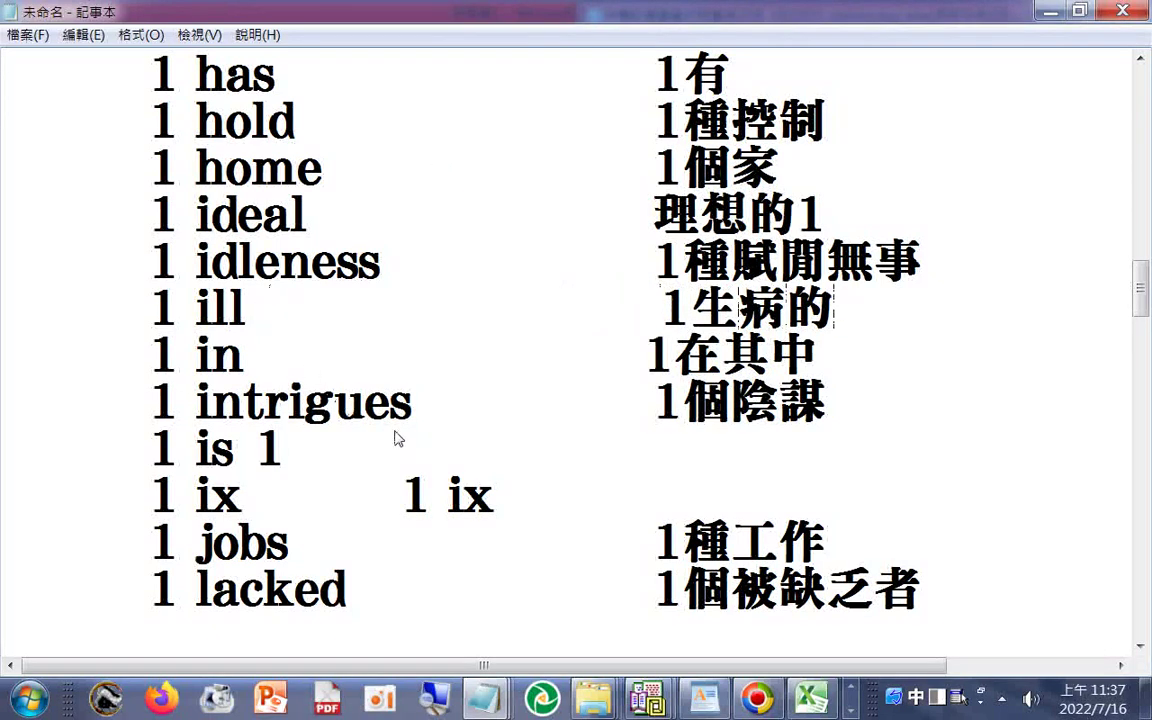
left_click(256, 449)
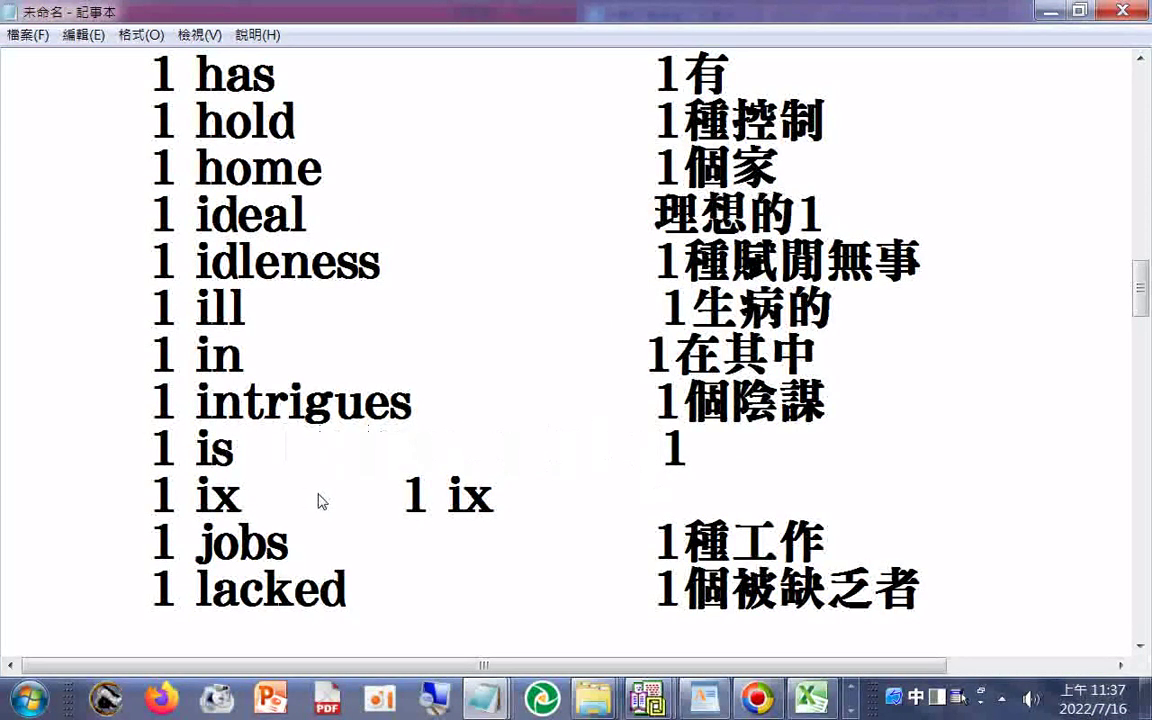
type("是")
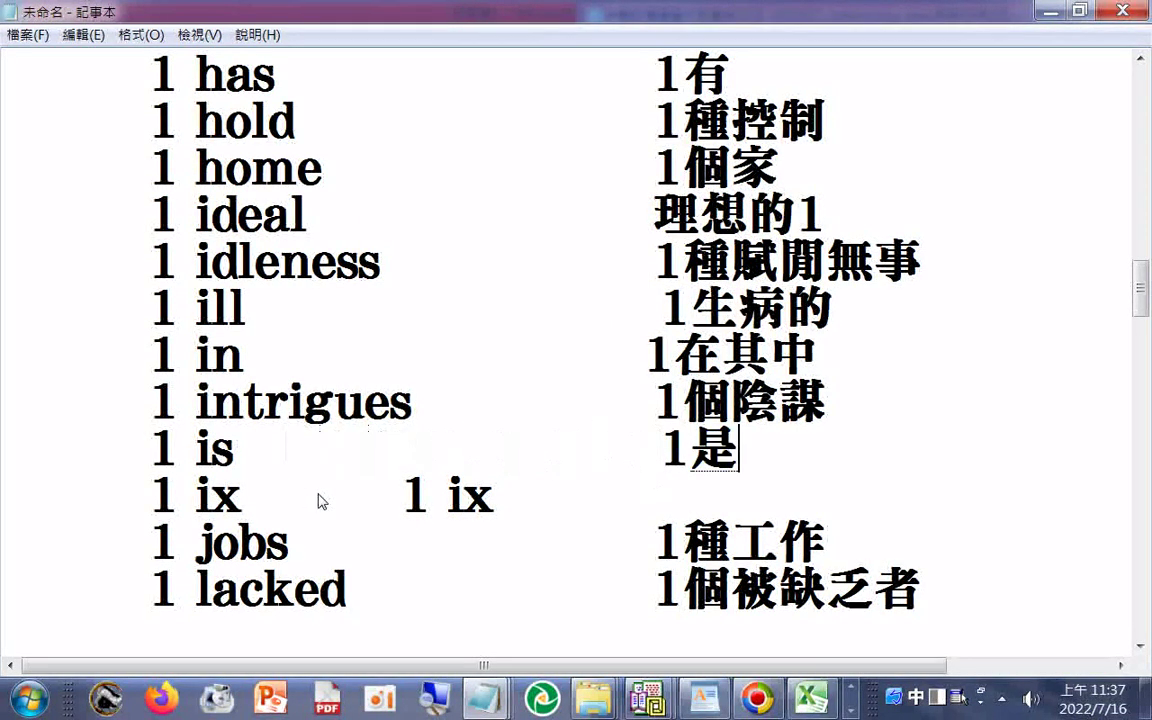
- Leave 'ix' as 1 ix and change 'jobs' to 多種工作 by pasting 多 over the 1
left_click(392, 495)
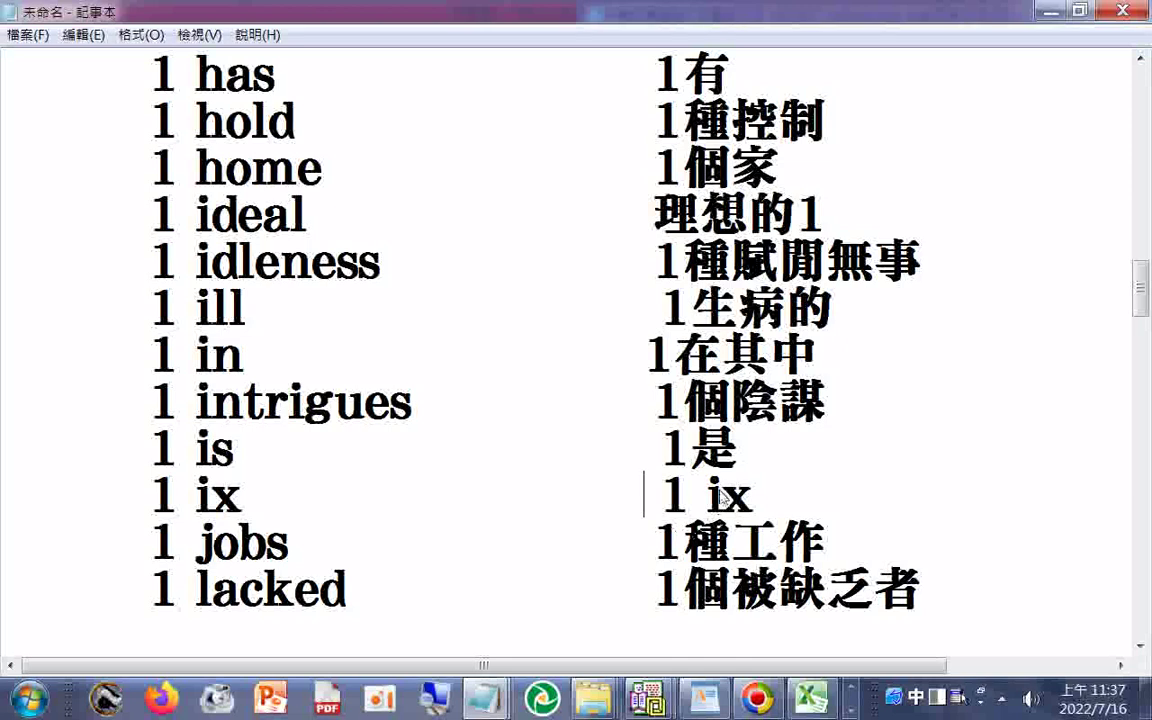
left_click(760, 500)
left_click_drag(655, 543, 668, 543)
right_click(665, 541)
left_click(718, 353)
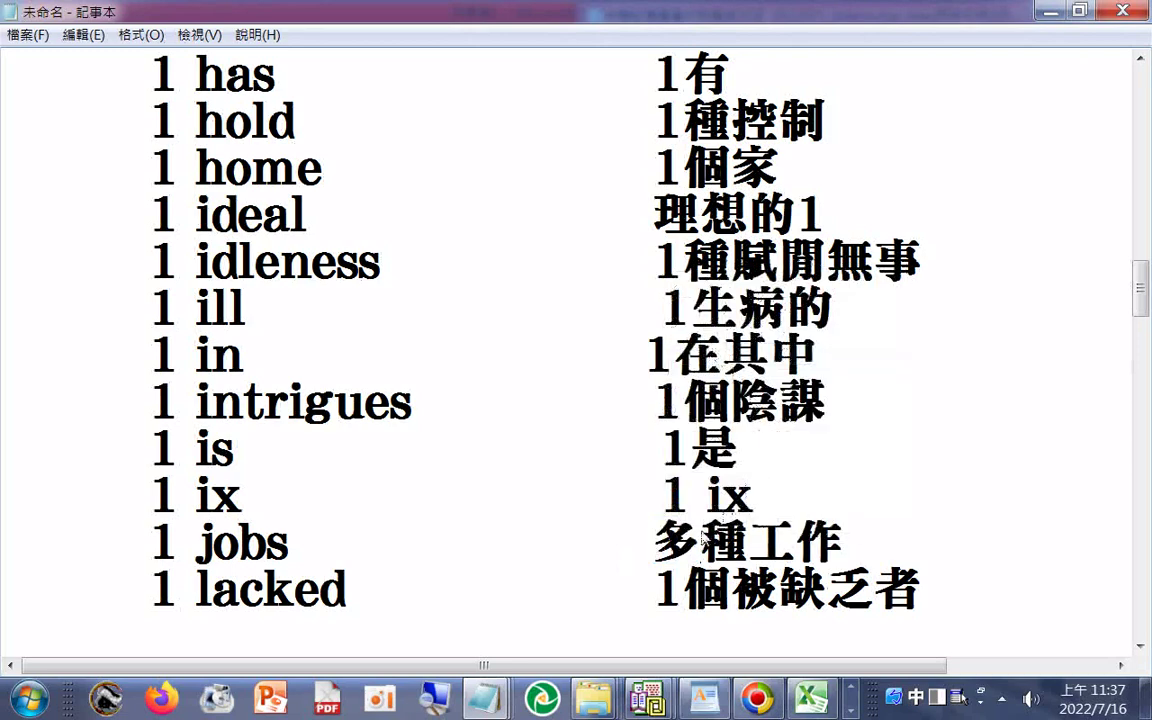
scroll(703, 541, "down", 1)
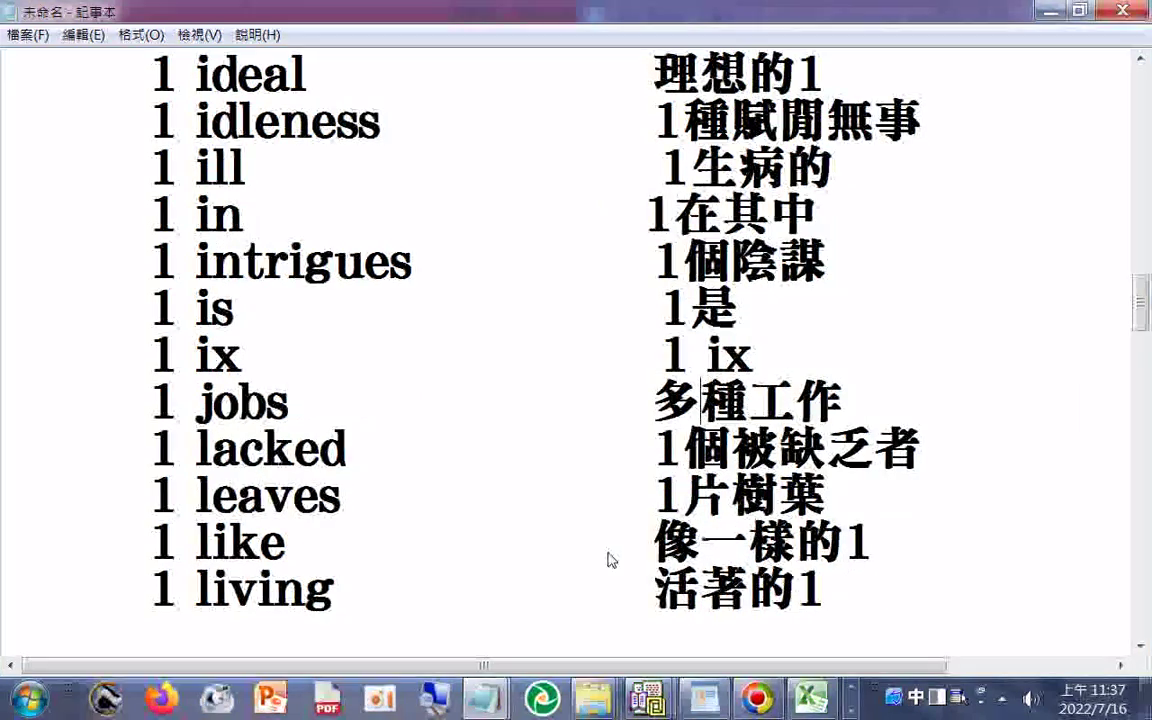
- Make the 'leaves' translation plural: 多片樹葉
left_click_drag(654, 497, 670, 505)
right_click(668, 505)
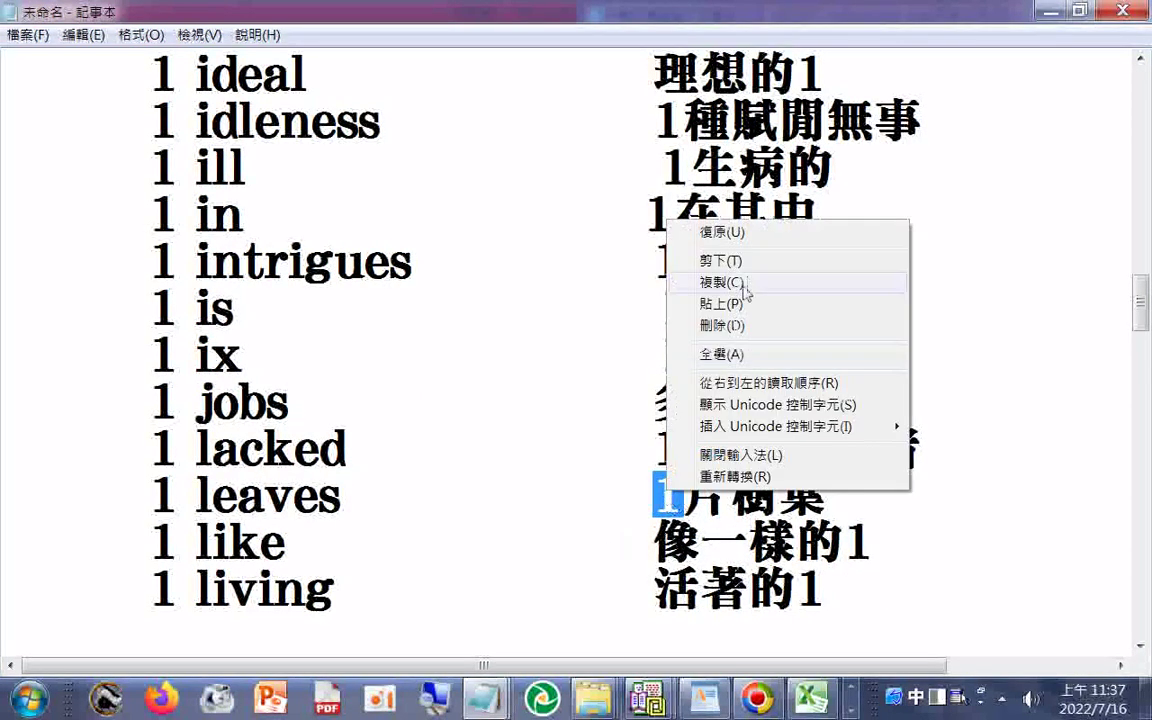
left_click(720, 299)
scroll(625, 614, "down", 1)
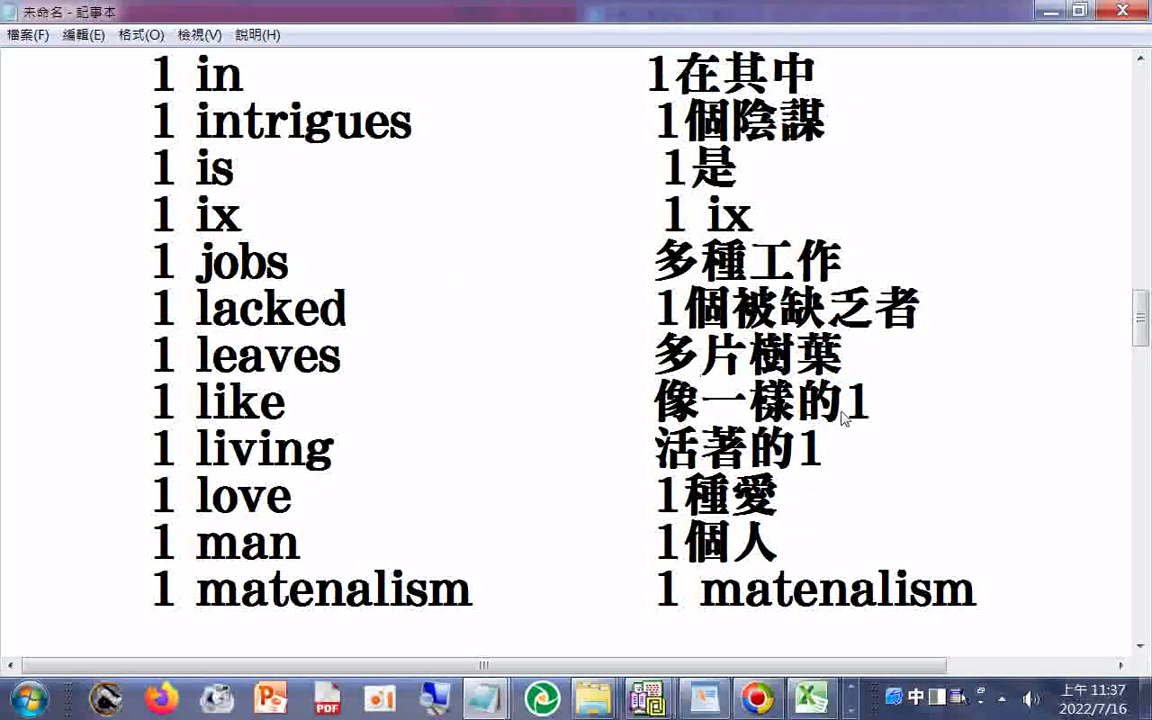
- Prefix the 'like' translation with 1 and add 喜歡 to it
left_click(843, 400)
key("Home")
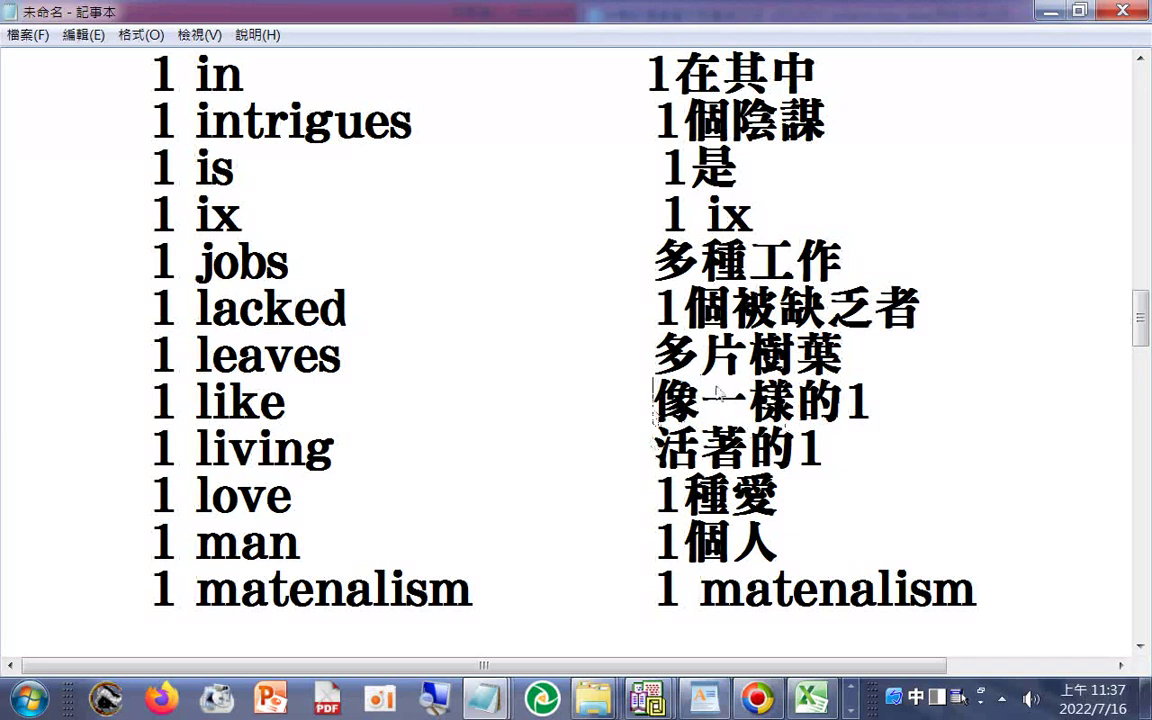
type("1")
key("End")
key("Left")
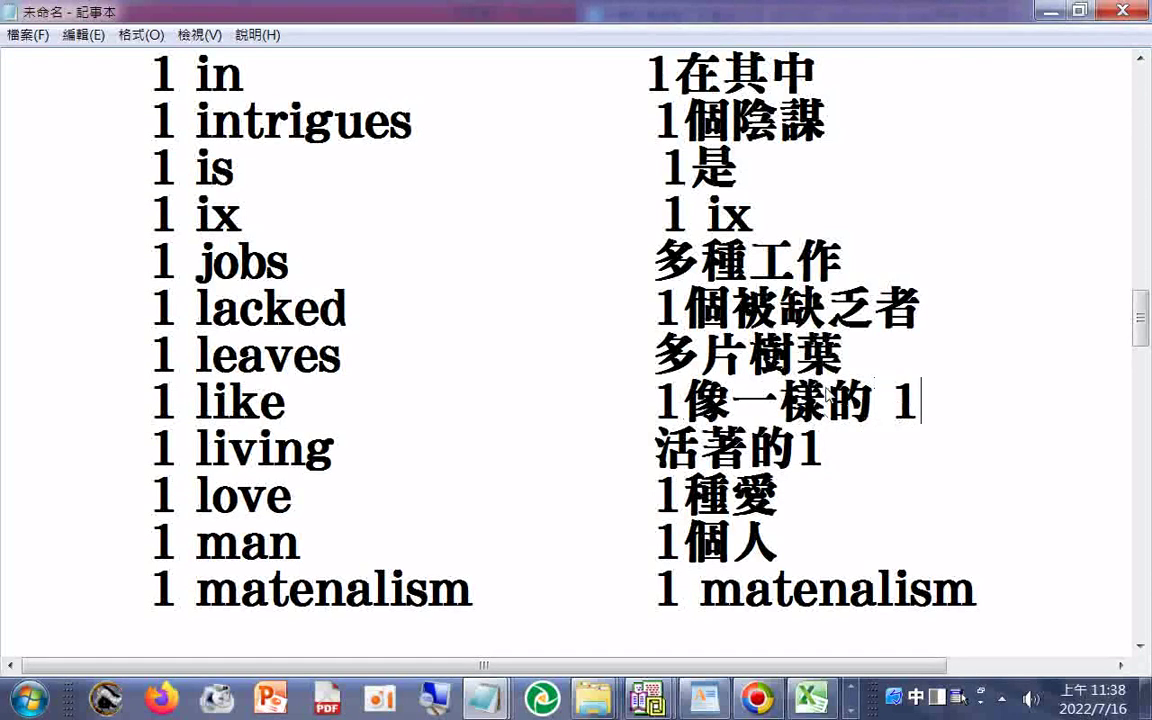
type("vu3c")
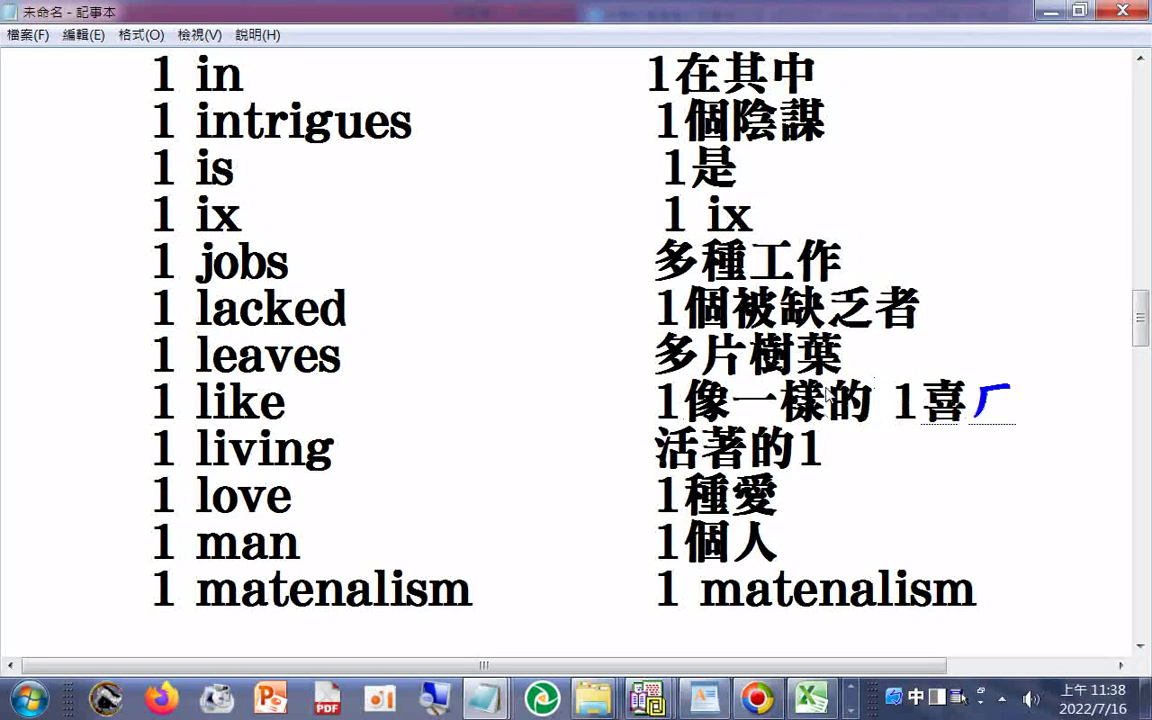
type("j0")
key("space")
key("Return")
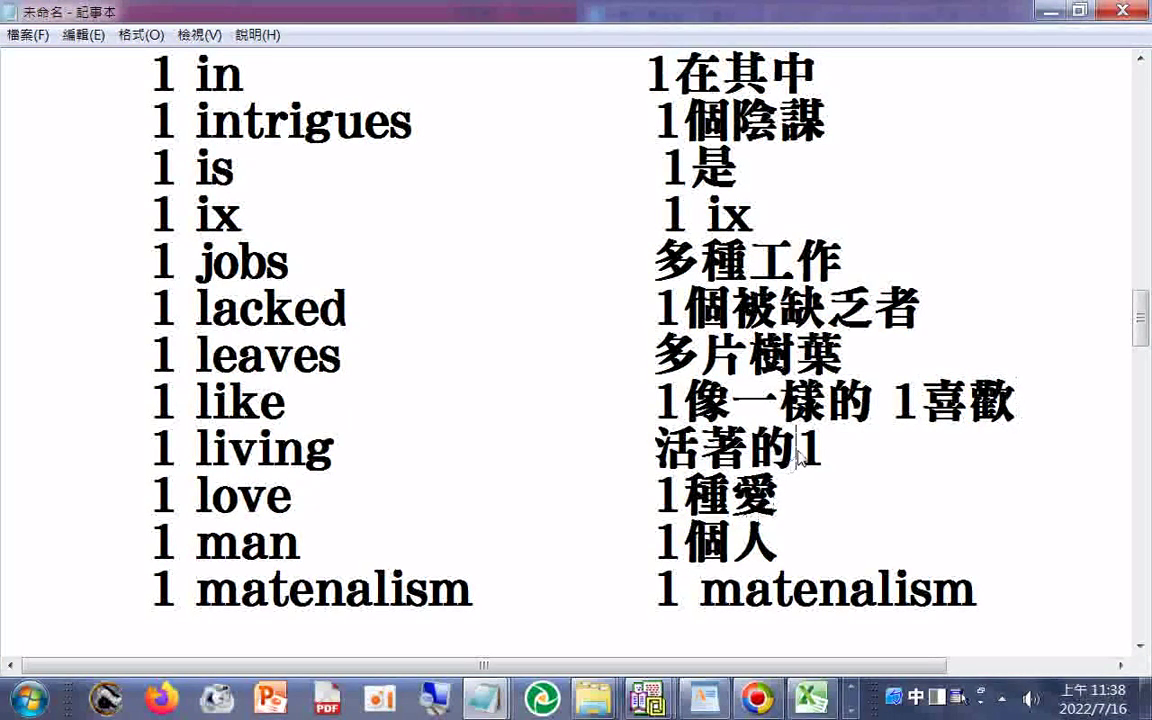
- Move the 'living' line's 1 to the front so it reads 1活著的
double_click(813, 452)
key("Delete")
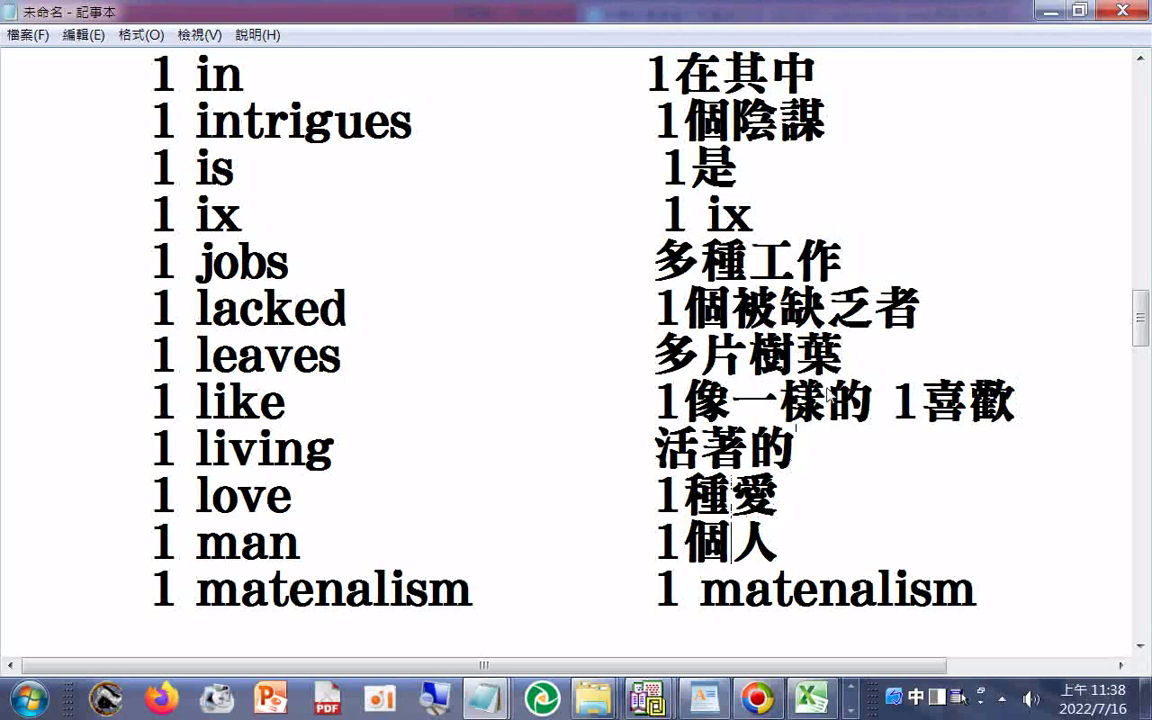
left_click(655, 452)
type("1")
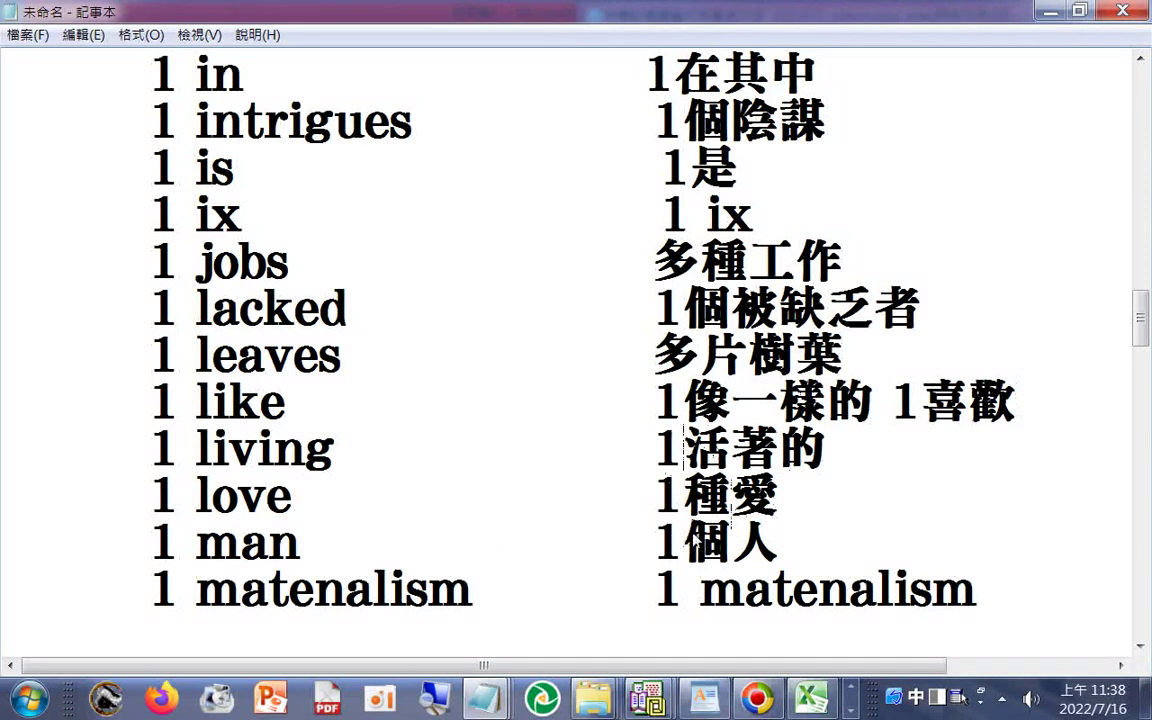
scroll(690, 545, "down", 1)
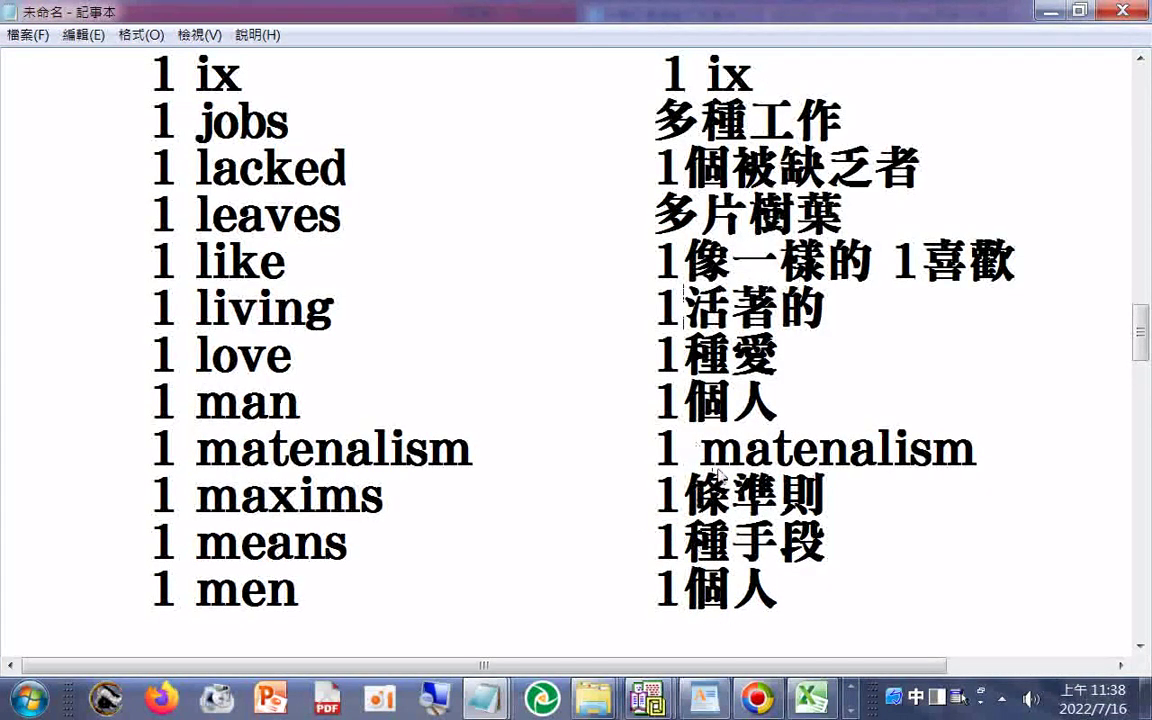
scroll(702, 460, "down", 1)
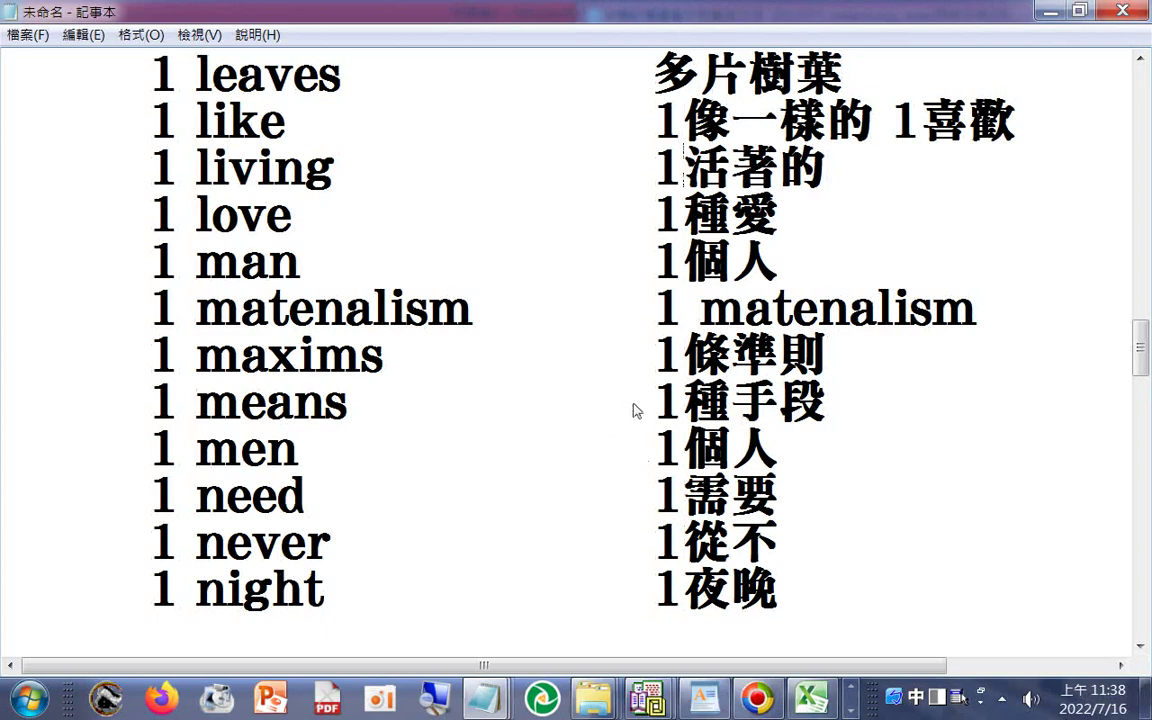
- Change 'maxims' to 多條準則 and select the 1 before 種手段 on the 'means' line
left_click_drag(654, 357, 665, 360)
right_click(665, 360)
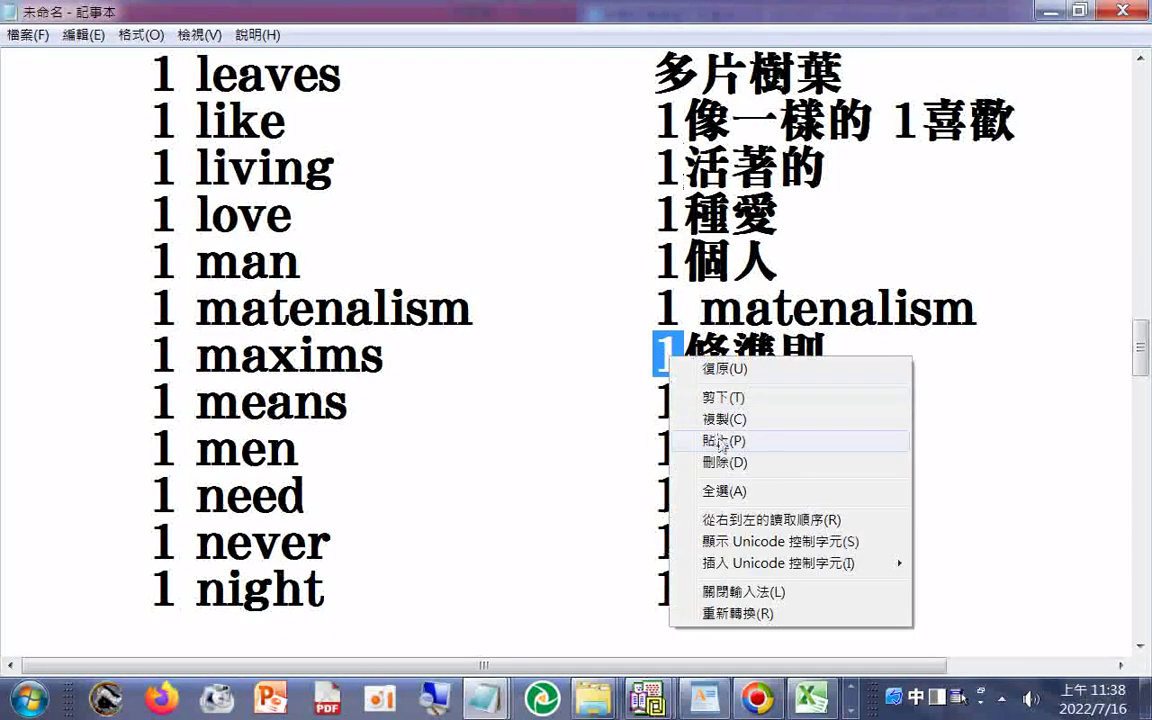
left_click(735, 441)
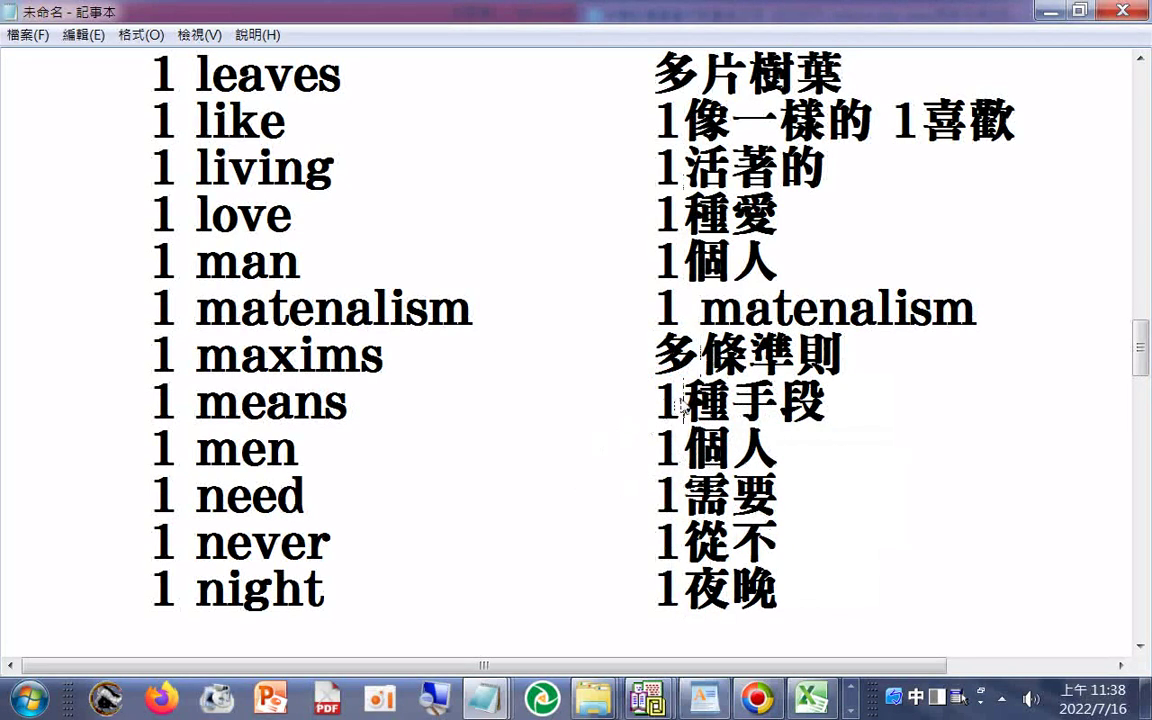
left_click_drag(684, 402, 667, 399)
scroll(510, 516, "down", 1)
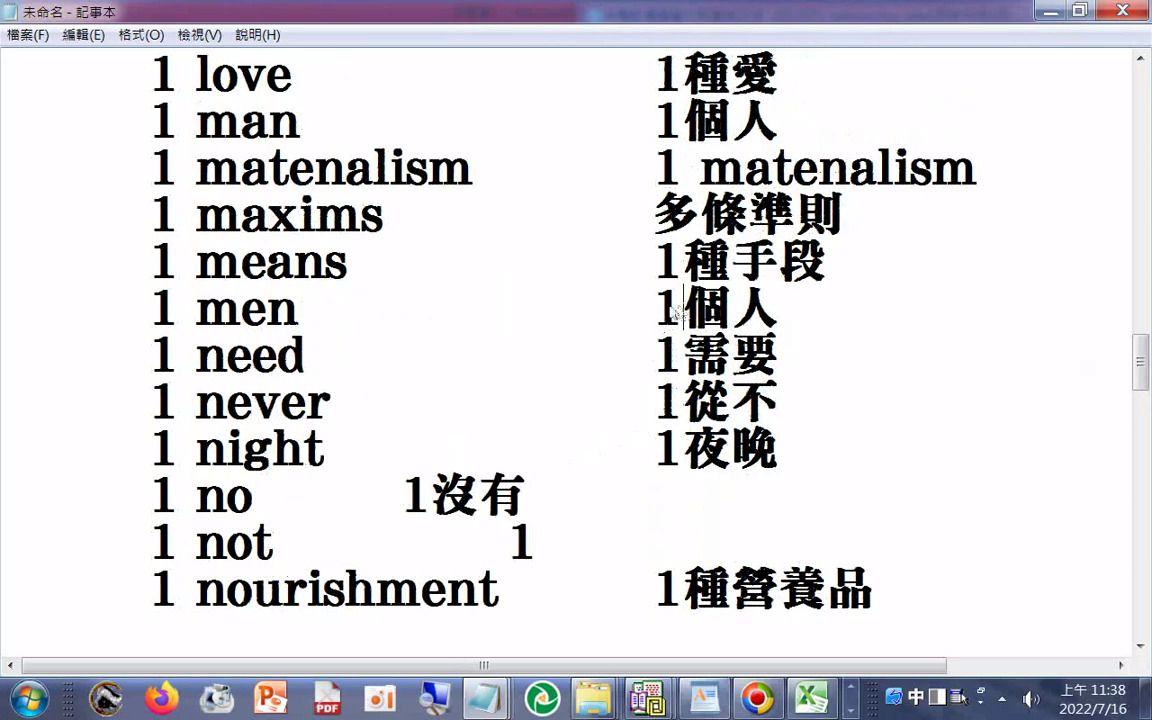
- Make the 'men' translation plural: 多個人
left_click_drag(678, 313, 652, 313)
right_click(652, 308)
left_click(705, 388)
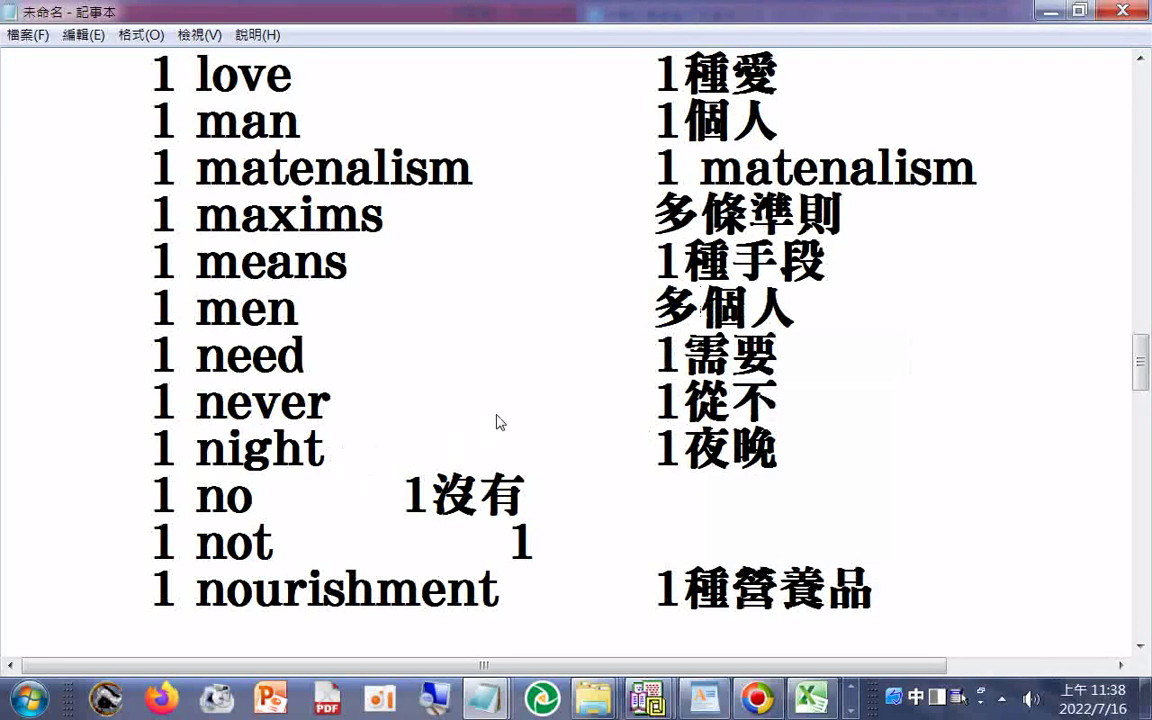
scroll(500, 422, "down", 1)
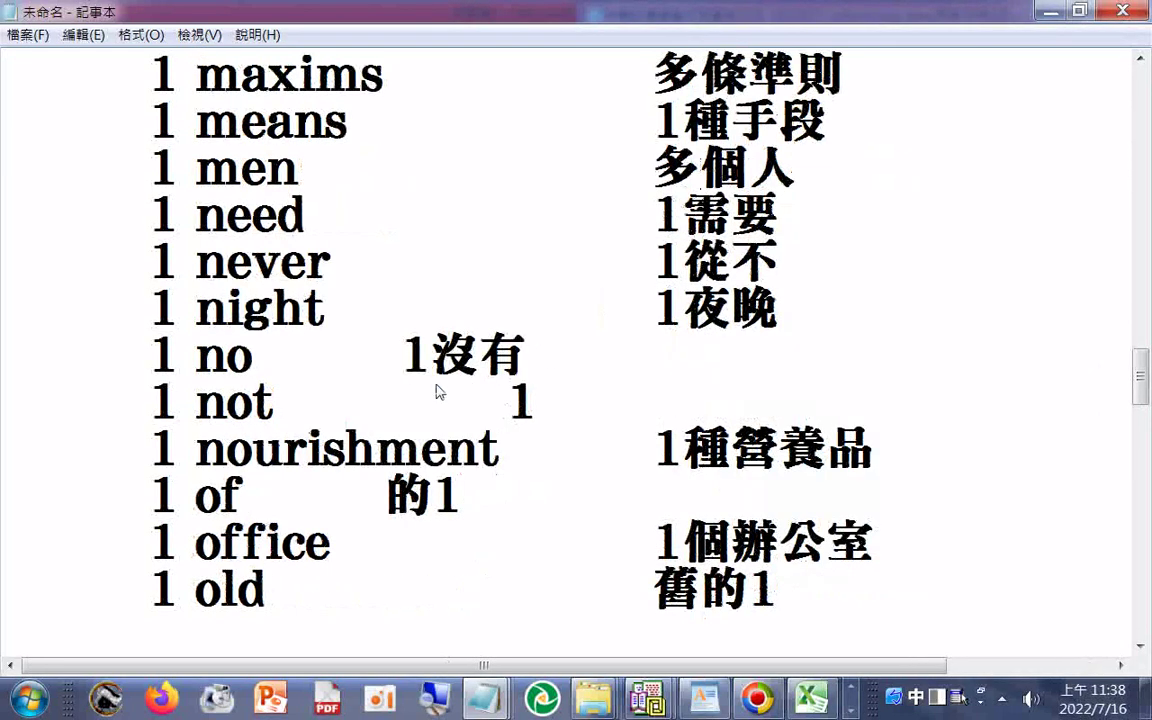
- Set 'not' to 1不是 and 'of' to 1的, undoing a stray edit on 'no'
left_click(403, 355)
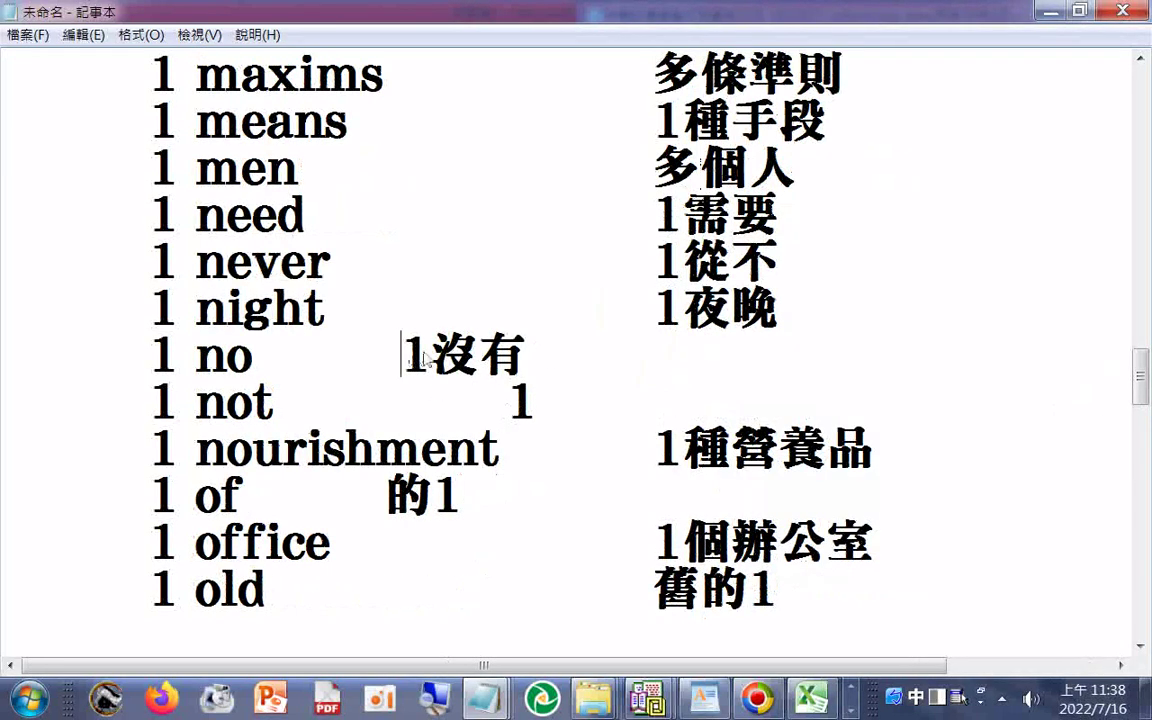
key("ctrl+z")
left_click(509, 401)
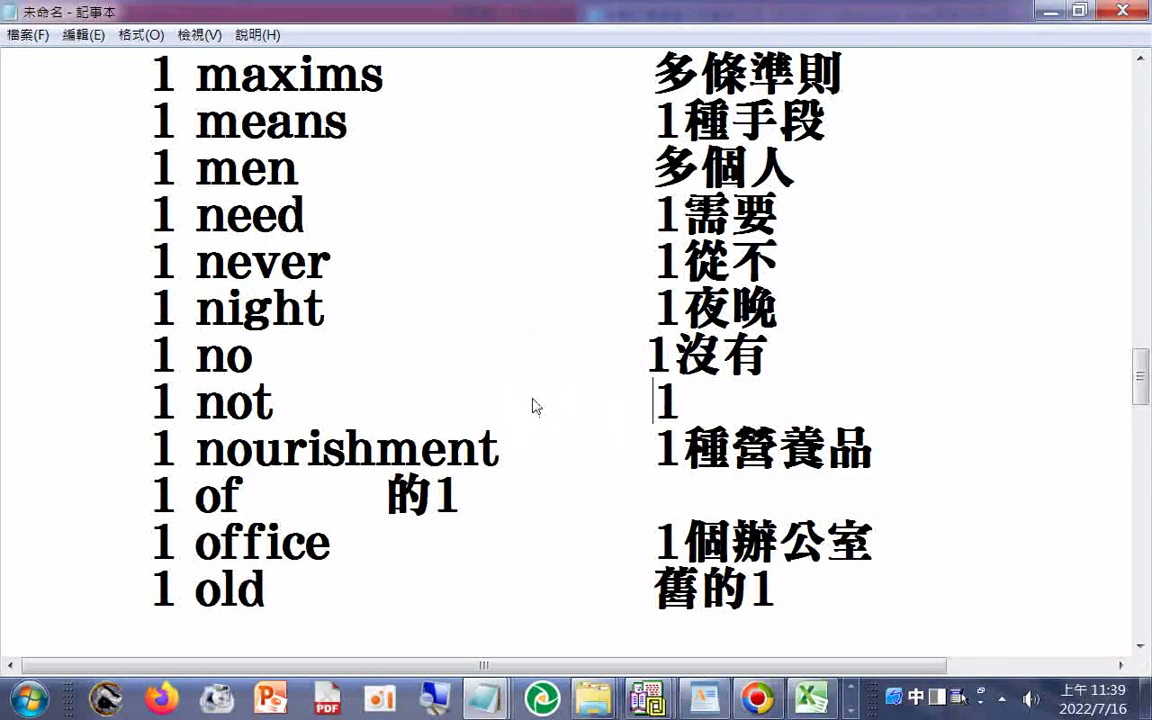
left_click(705, 412)
type("ㄅ")
type("ㄨˋㄕˋ")
key("Return")
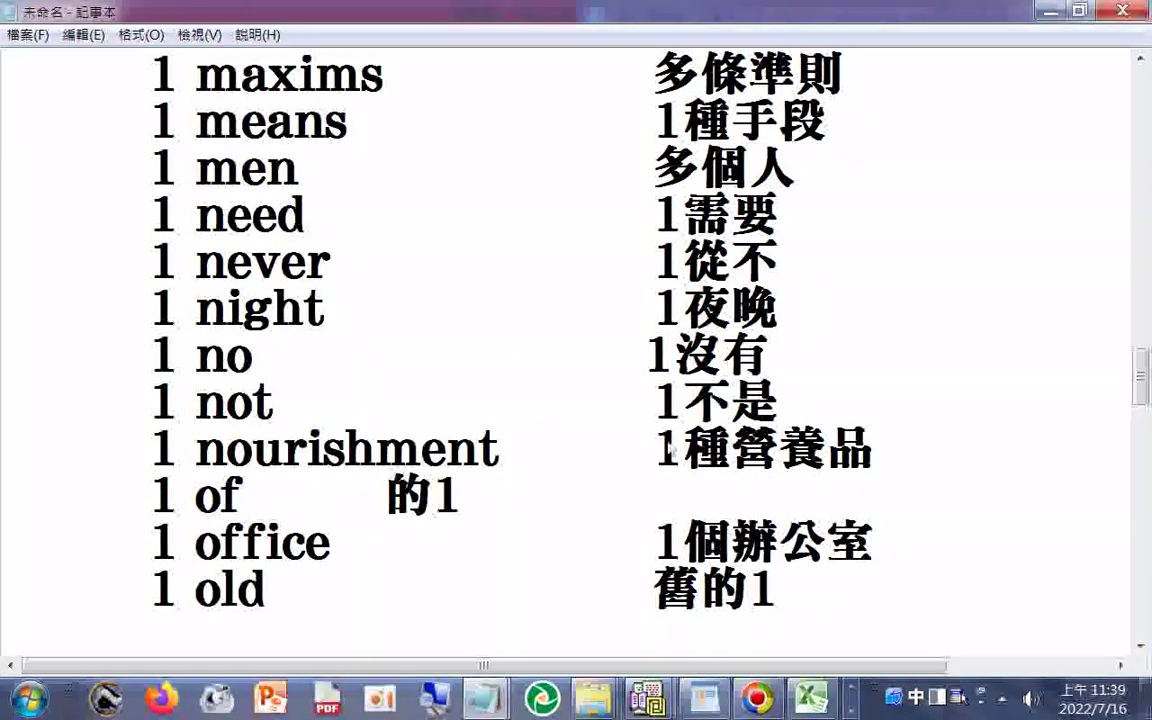
left_click(384, 497)
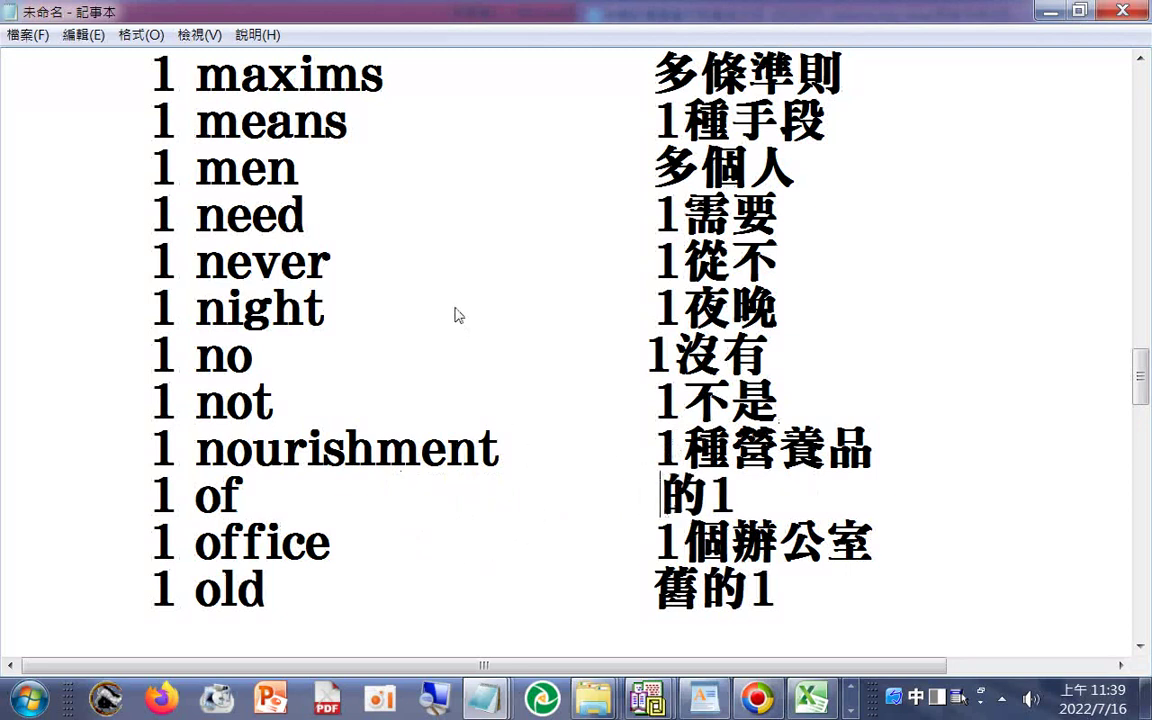
type("1")
key("Right")
key("Delete")
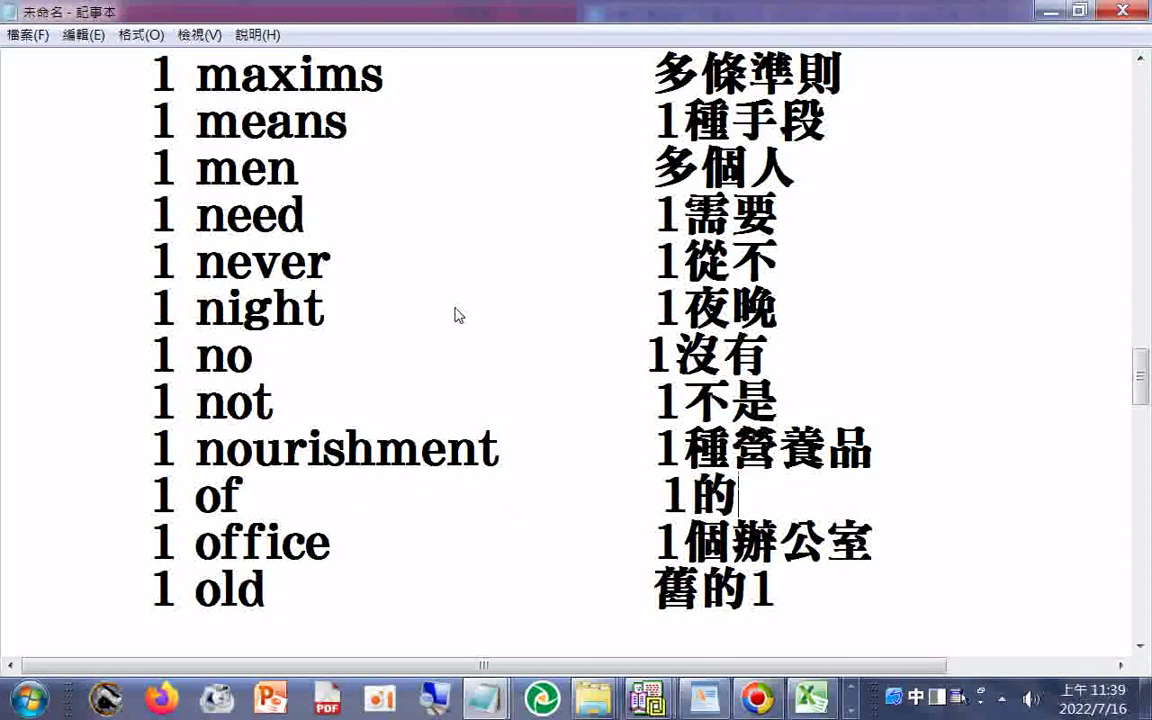
- Move the 'old' line's 1 to the front so it reads 1舊的, checking the 'or' line
scroll(447, 557, "down", 1)
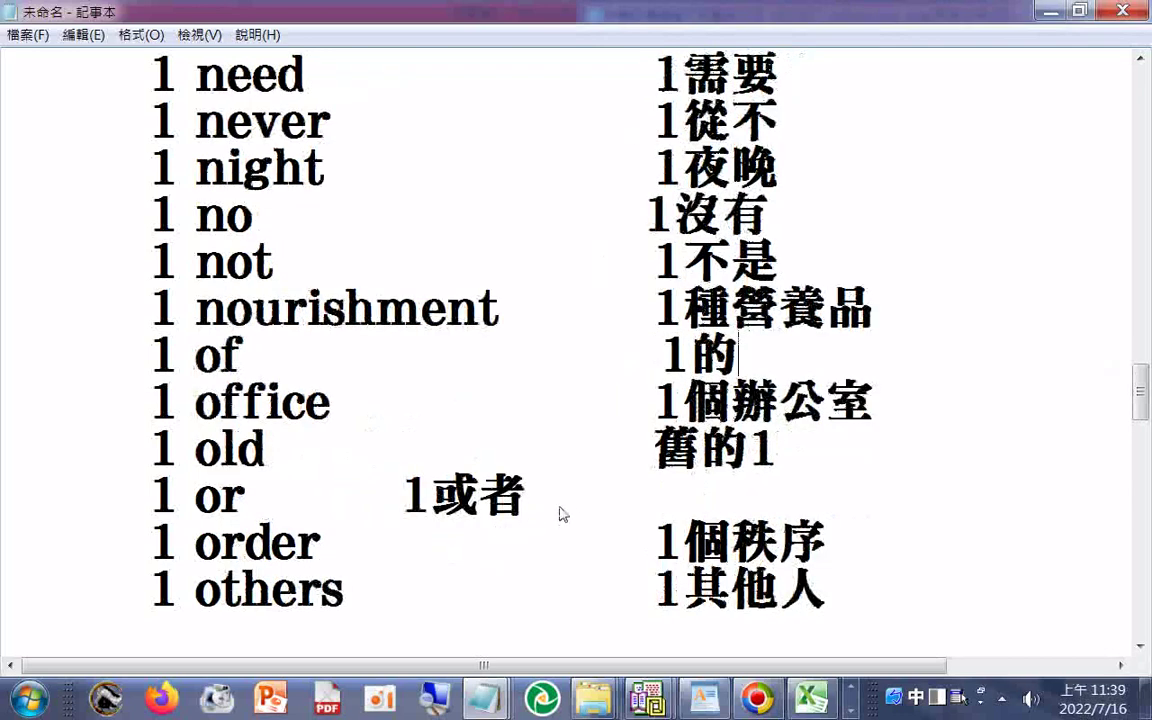
left_click(654, 450)
type("1")
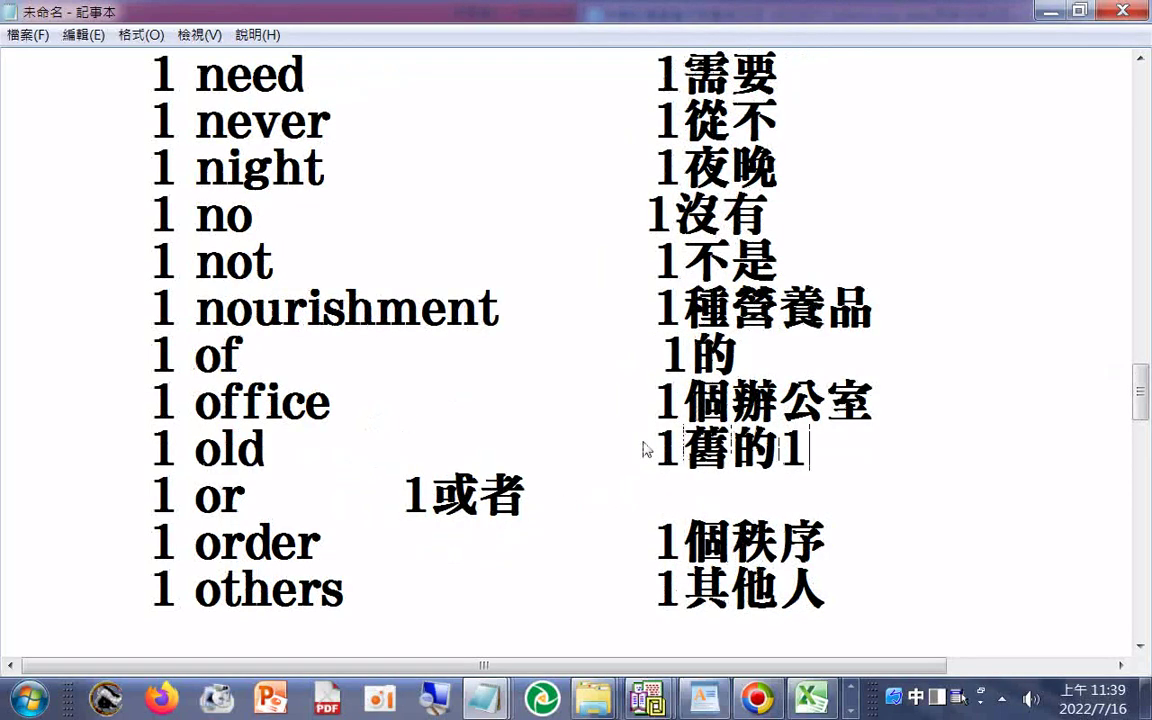
key("BackSpace")
left_click(376, 496)
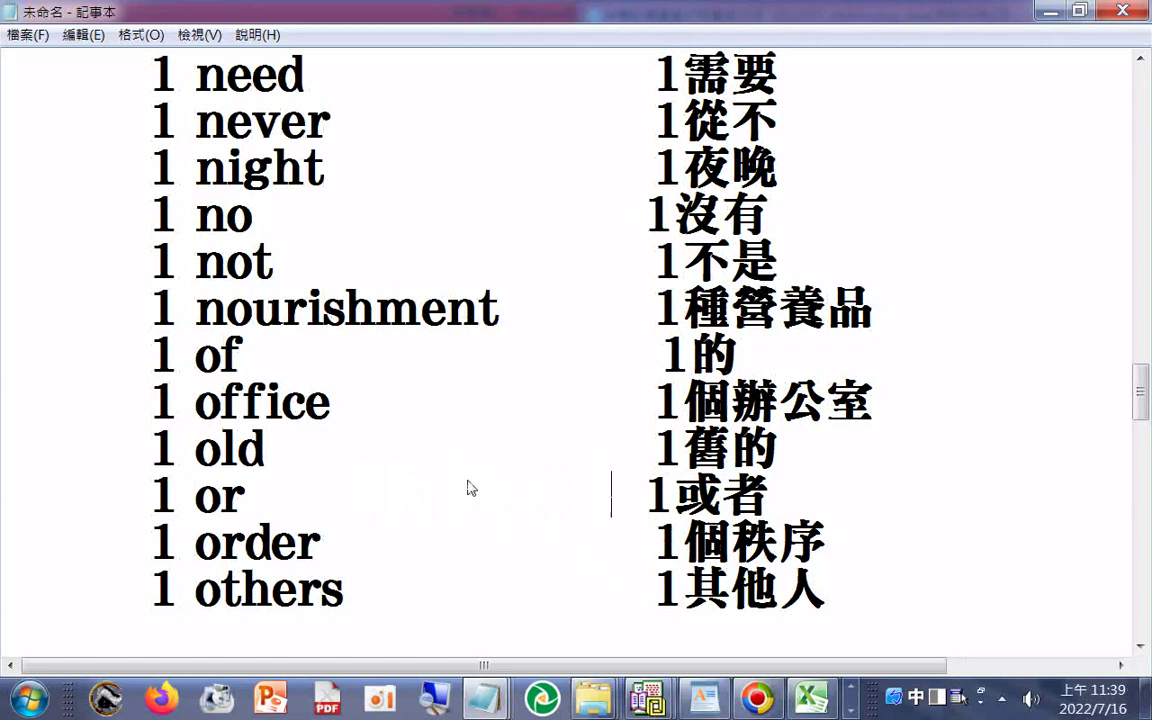
scroll(489, 483, "down", 1)
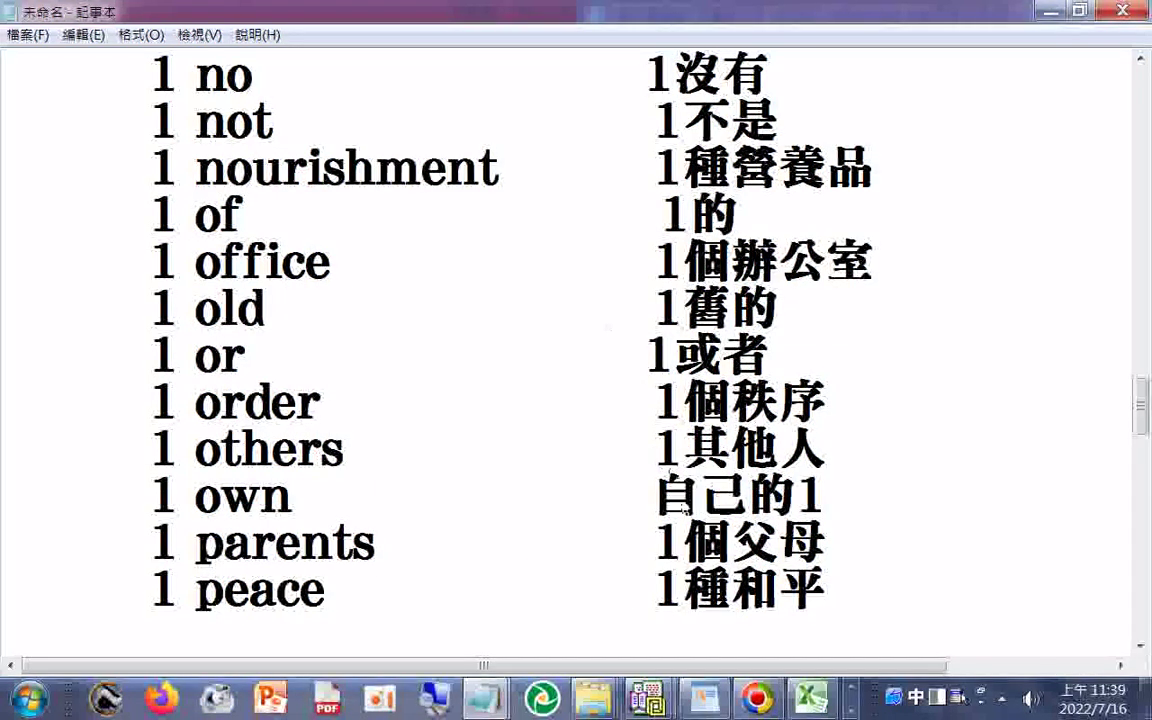
scroll(676, 538, "down", 1)
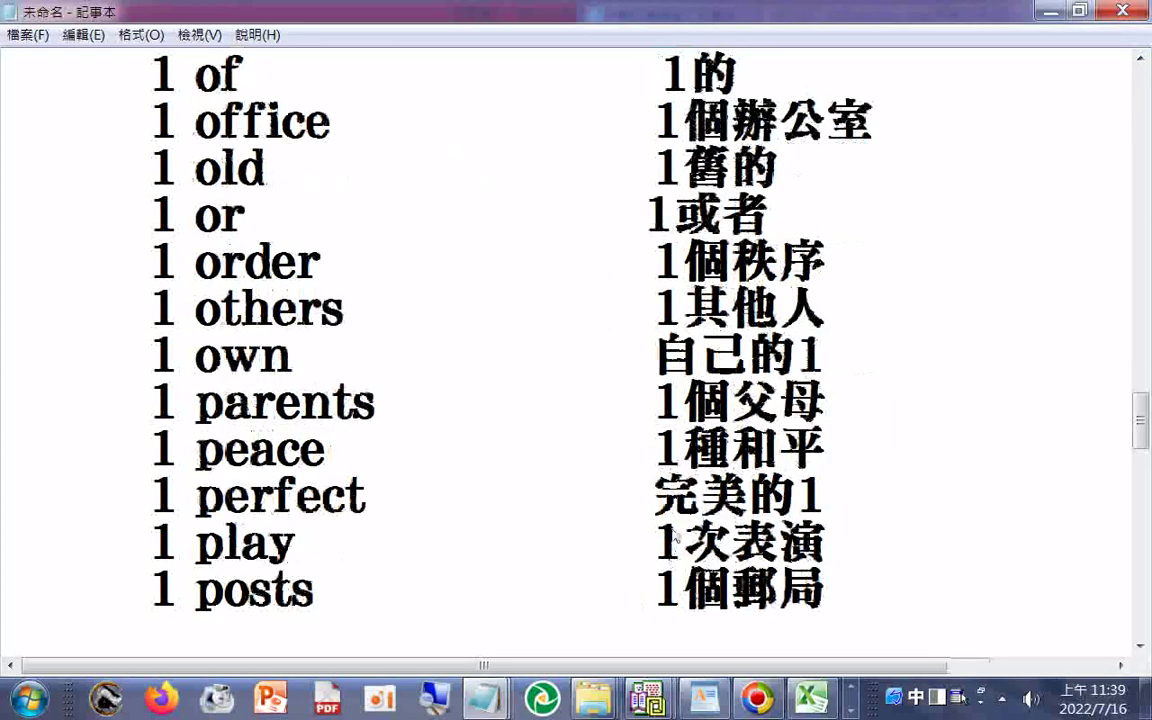
- Shorten the 'parents' translation to just 父母
left_click_drag(682, 405, 656, 405)
right_click(670, 402)
left_click(724, 487)
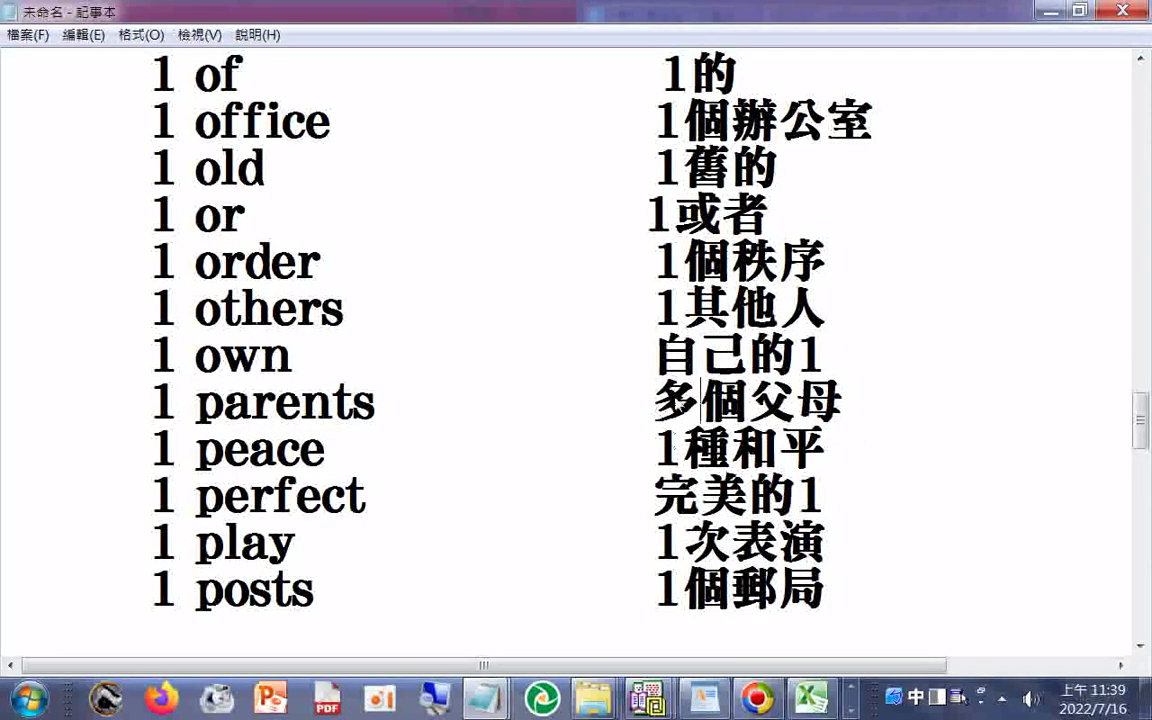
left_click_drag(655, 403, 735, 398)
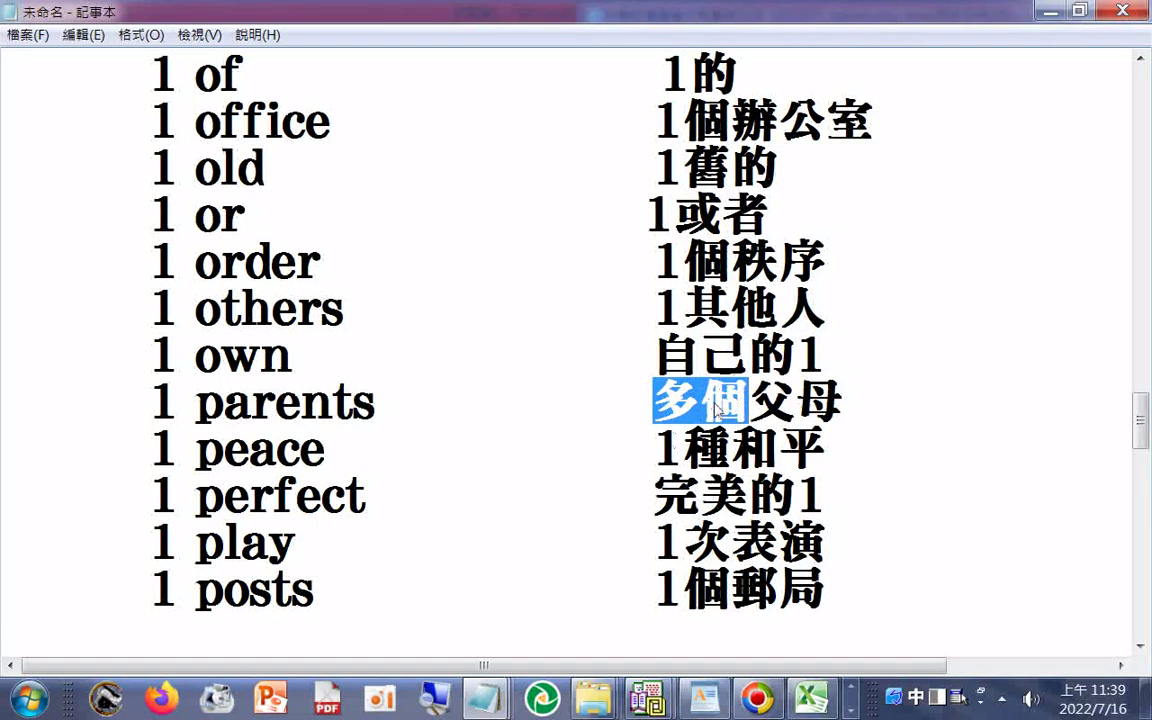
key("Delete")
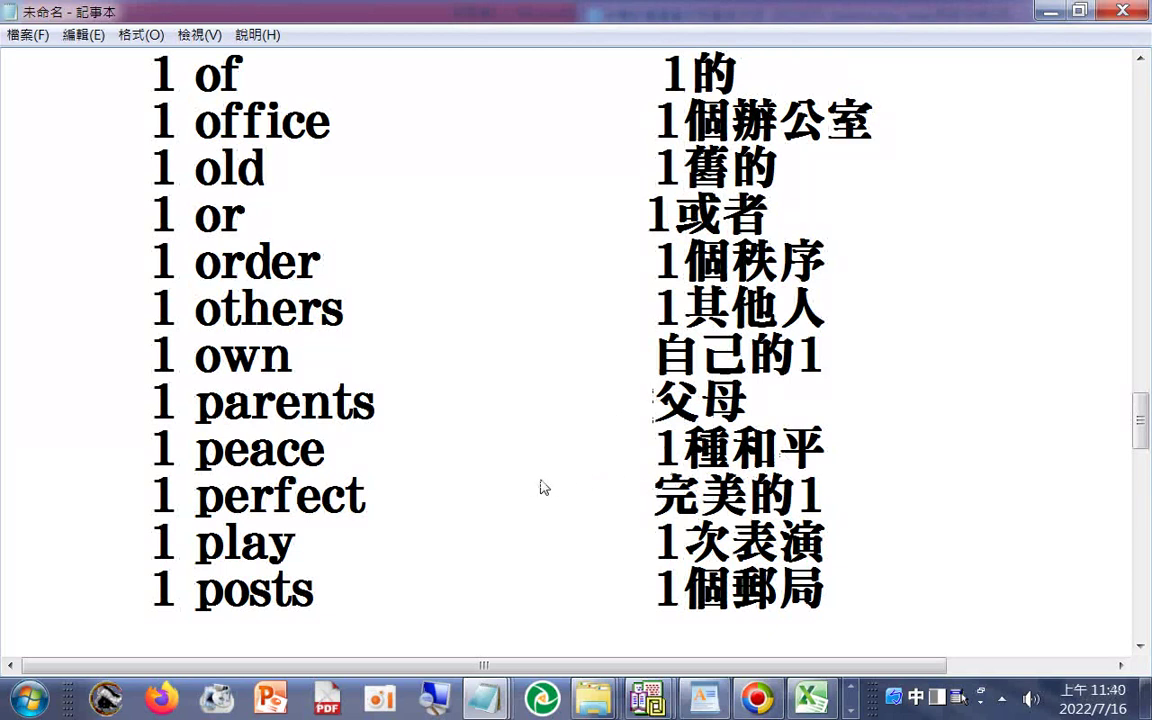
left_click_drag(655, 402, 768, 410)
left_click(556, 492)
scroll(600, 450, "down", 1)
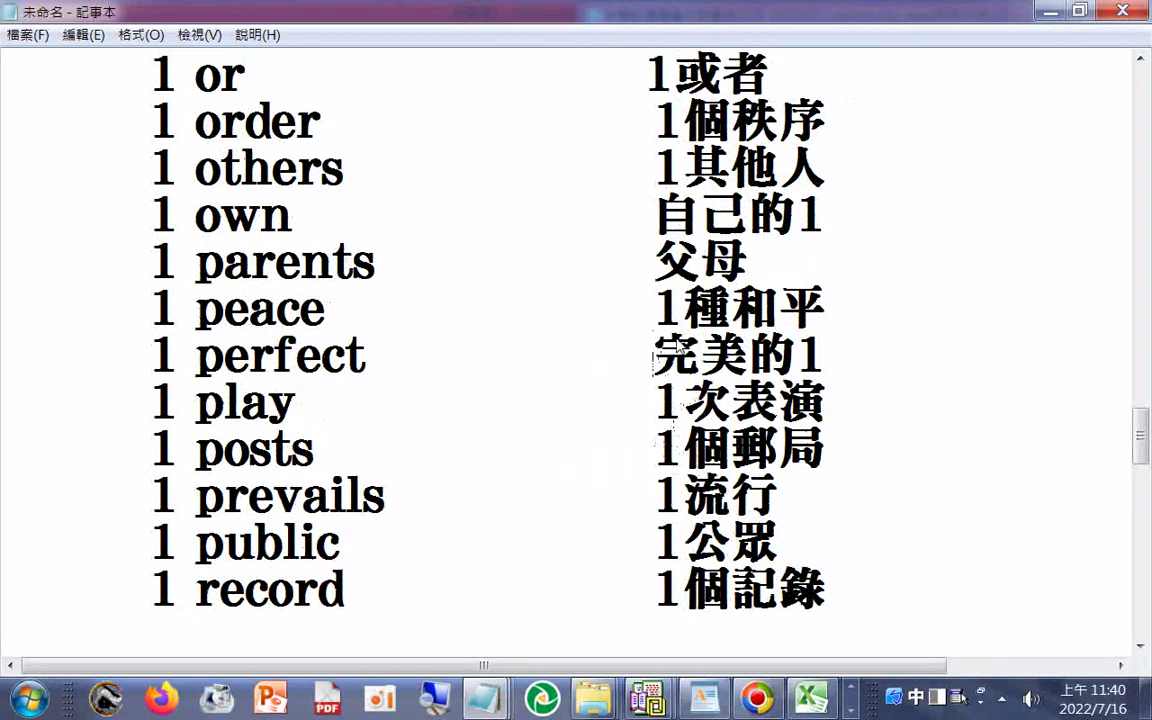
- Change 'perfect' to 1完美的 and 'posts' to 多個郵局
type("1")
key("Delete")
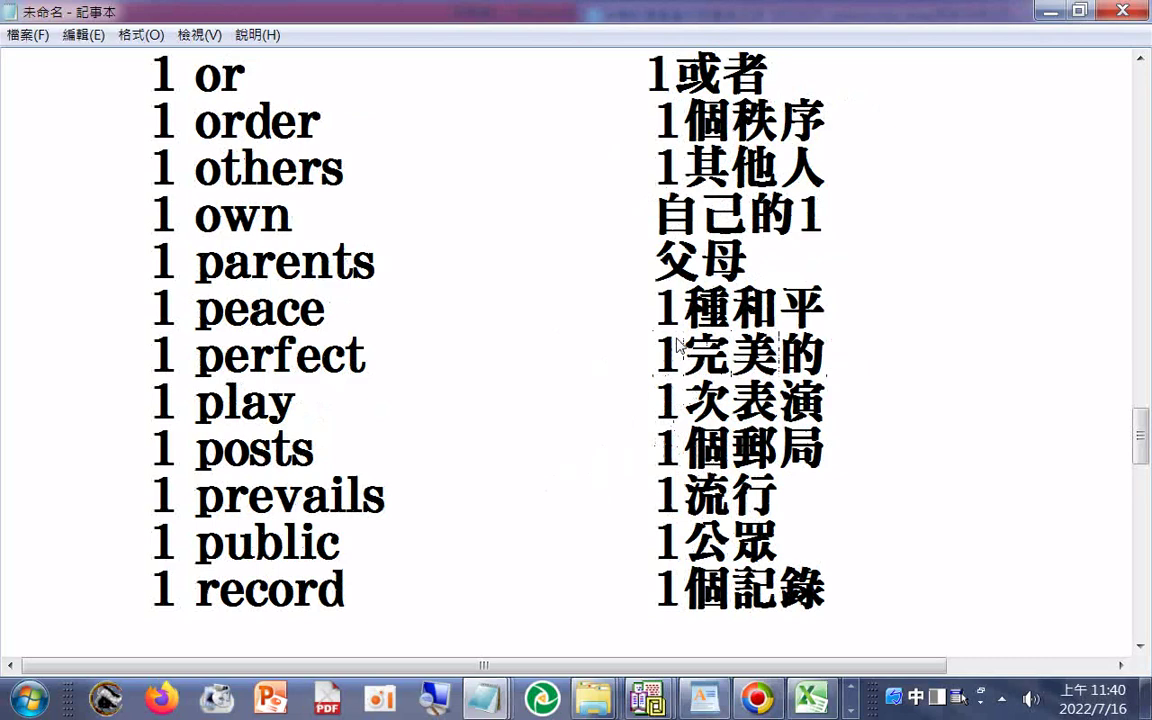
left_click_drag(682, 460, 656, 458)
right_click(660, 450)
left_click(715, 262)
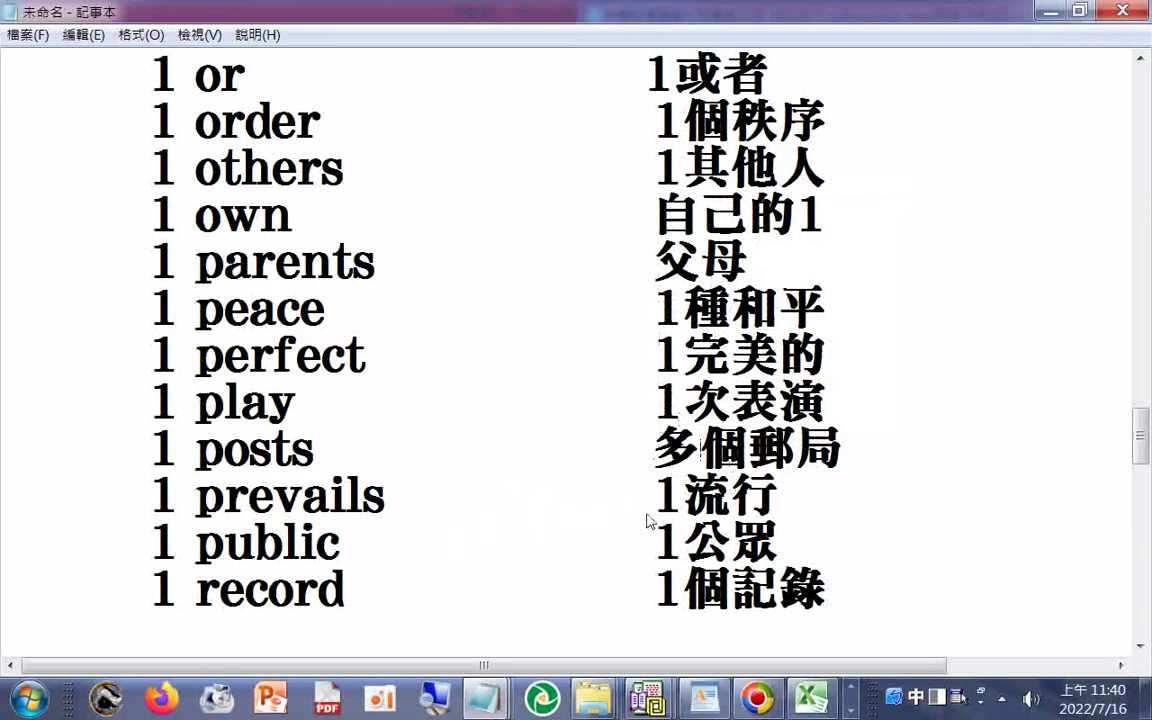
scroll(667, 508, "down", 1)
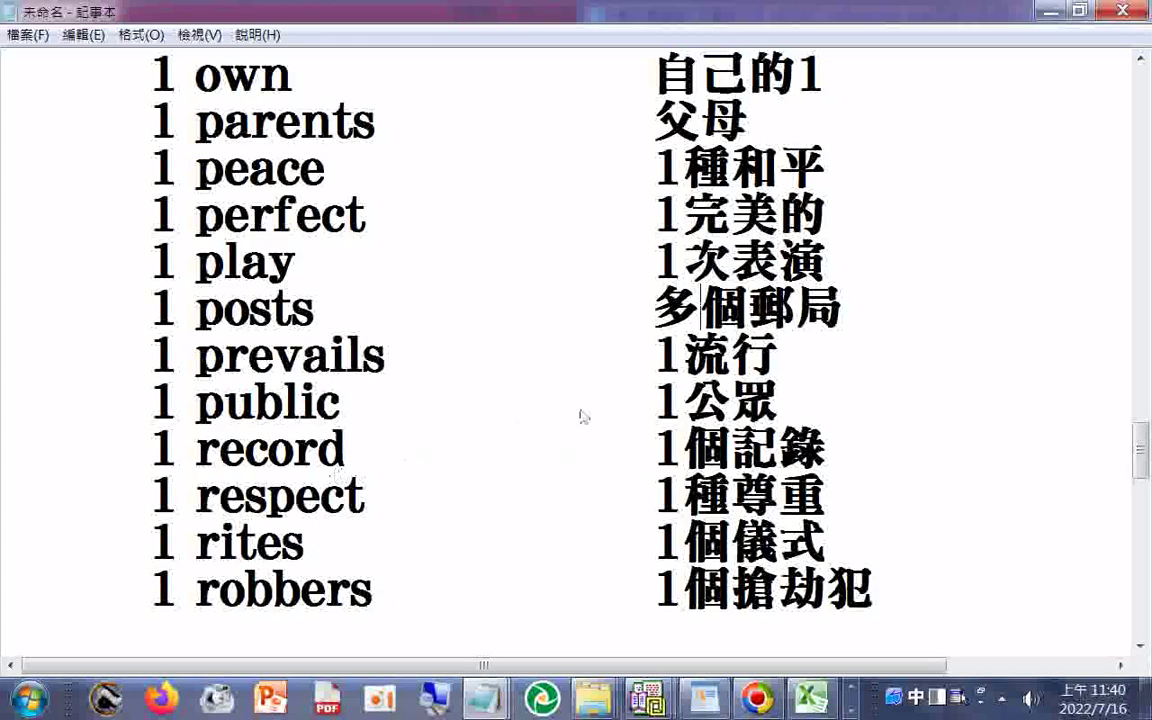
key("Up")
key("Up")
key("Up")
scroll(625, 447, "down", 1)
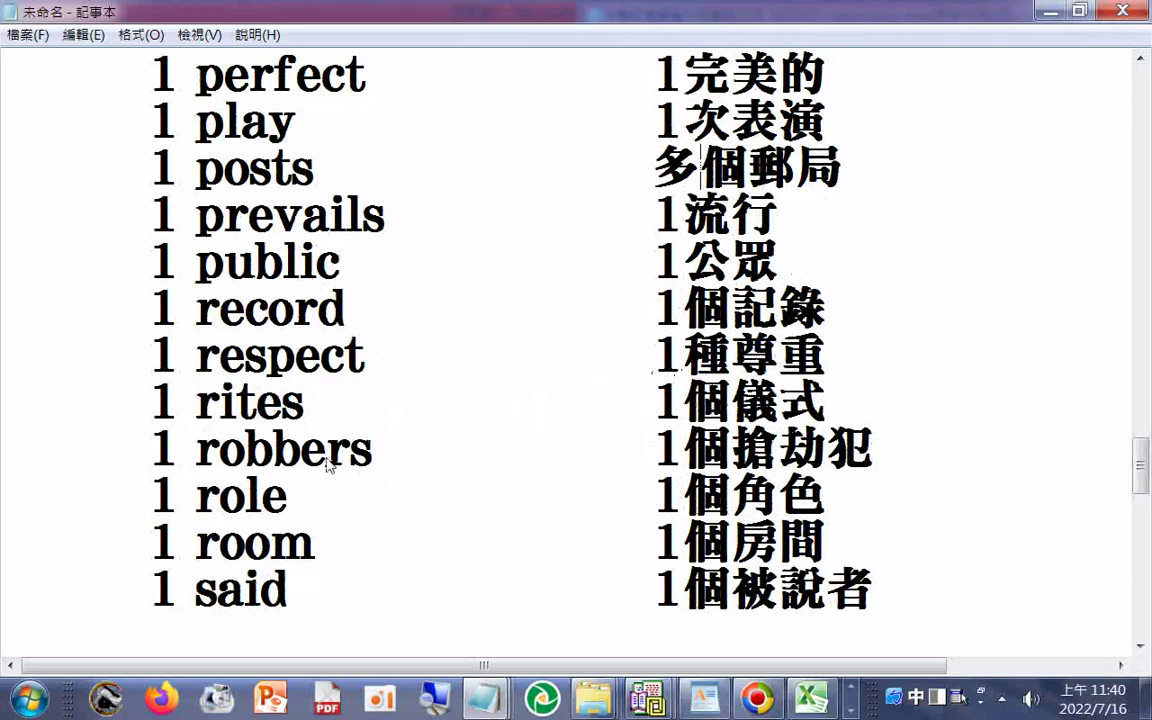
- Make 'rites' and 'robbers' plural: 多個儀式 and 多個搶劫犯
left_click_drag(657, 405, 684, 405)
right_click(660, 403)
left_click(694, 481)
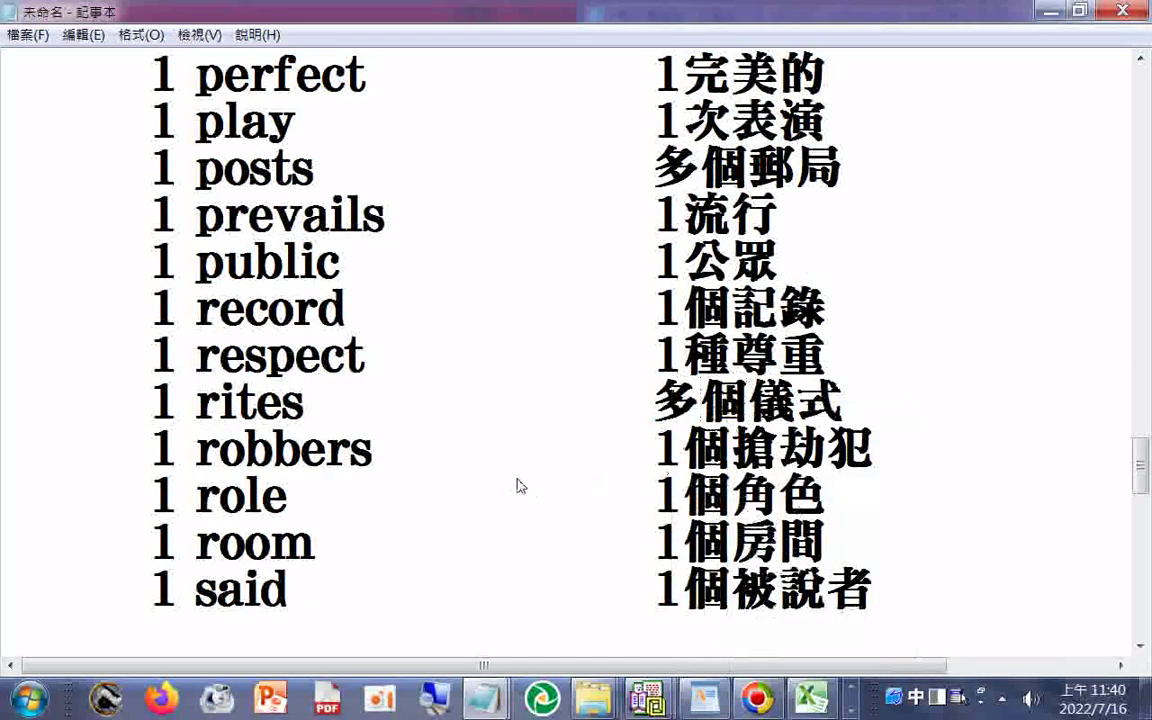
left_click_drag(655, 447, 675, 457)
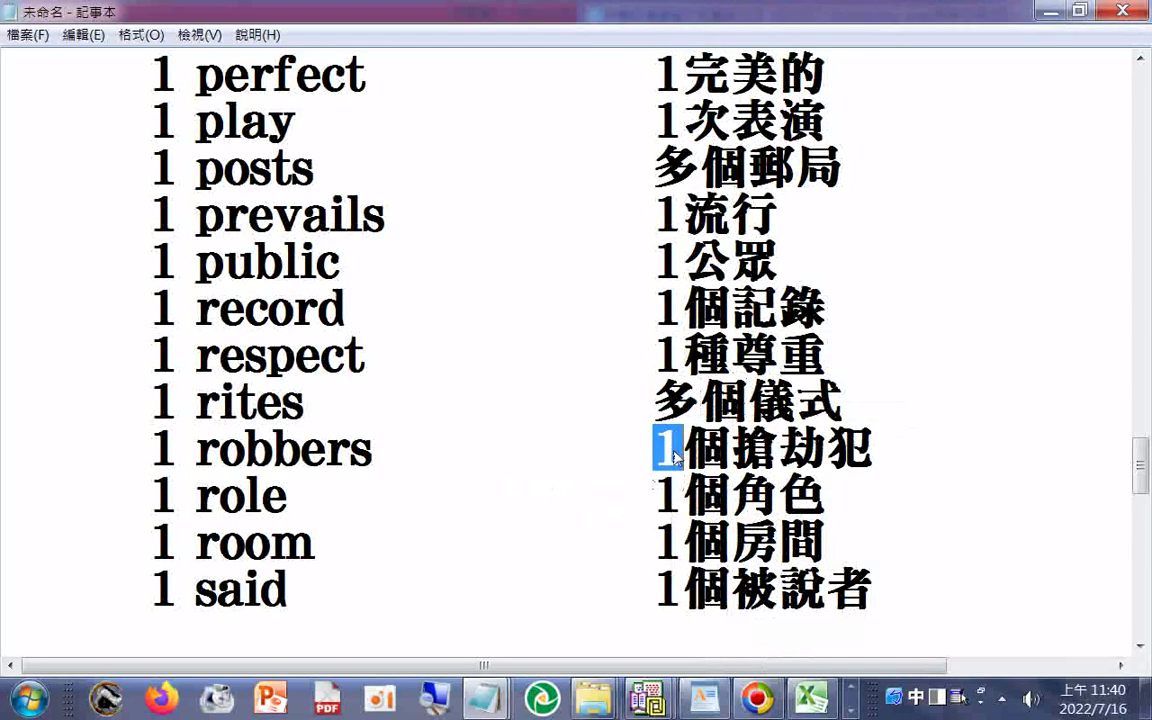
right_click(674, 457)
left_click(700, 256)
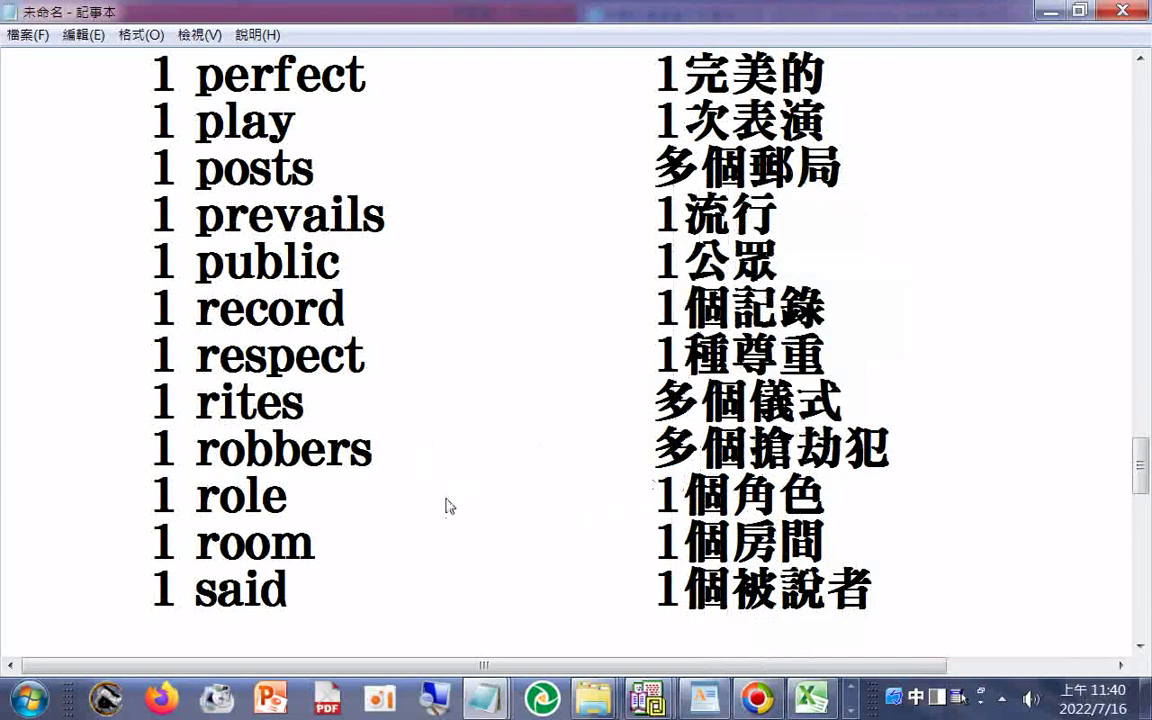
scroll(540, 455, "down", 1)
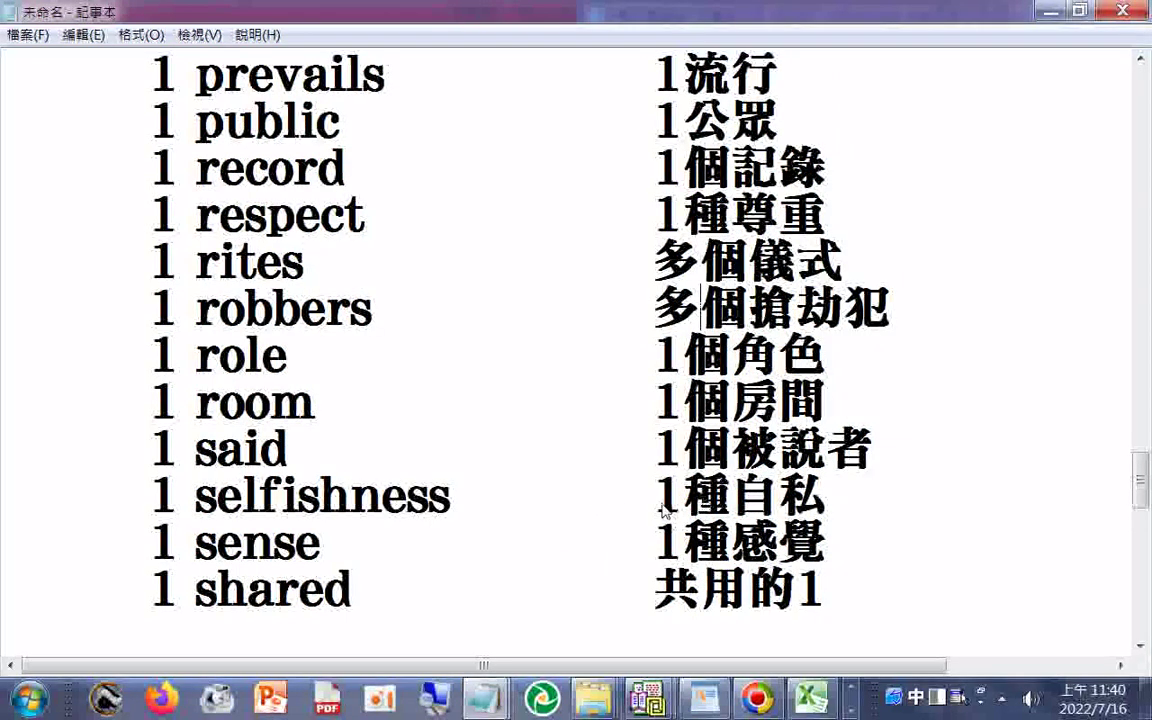
scroll(660, 485, "down", 1)
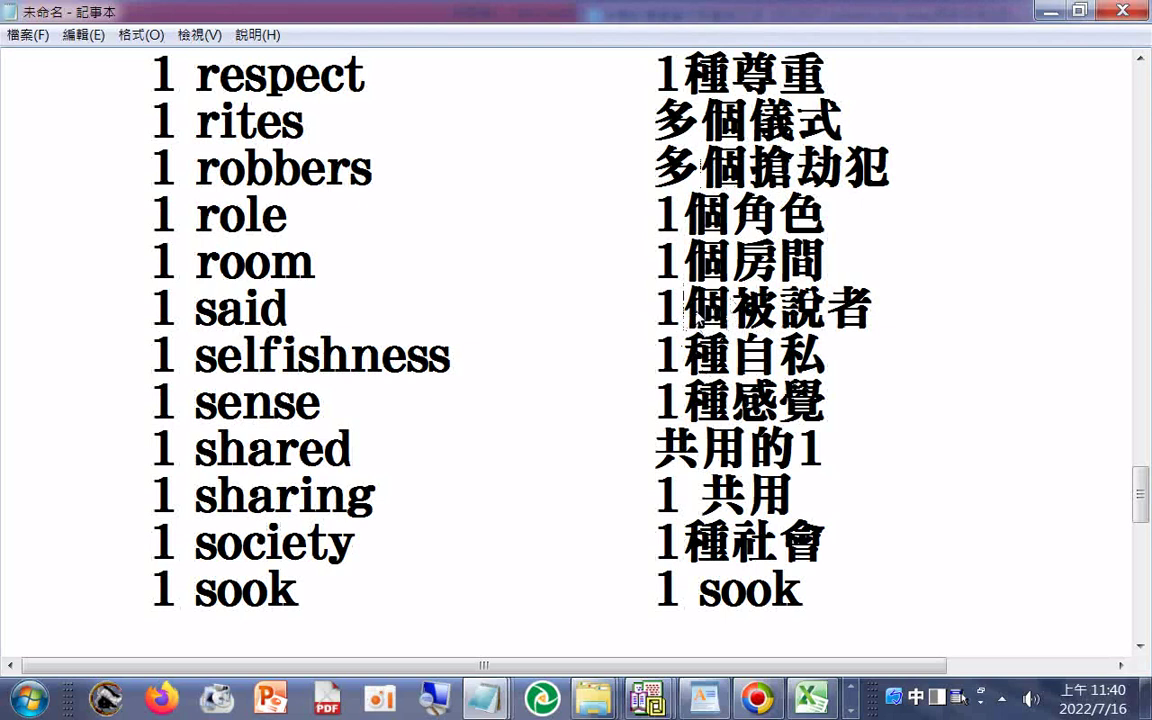
- Rewrite the 'said' translation as 1說，被說, removing the extra 個
left_click_drag(685, 309, 713, 316)
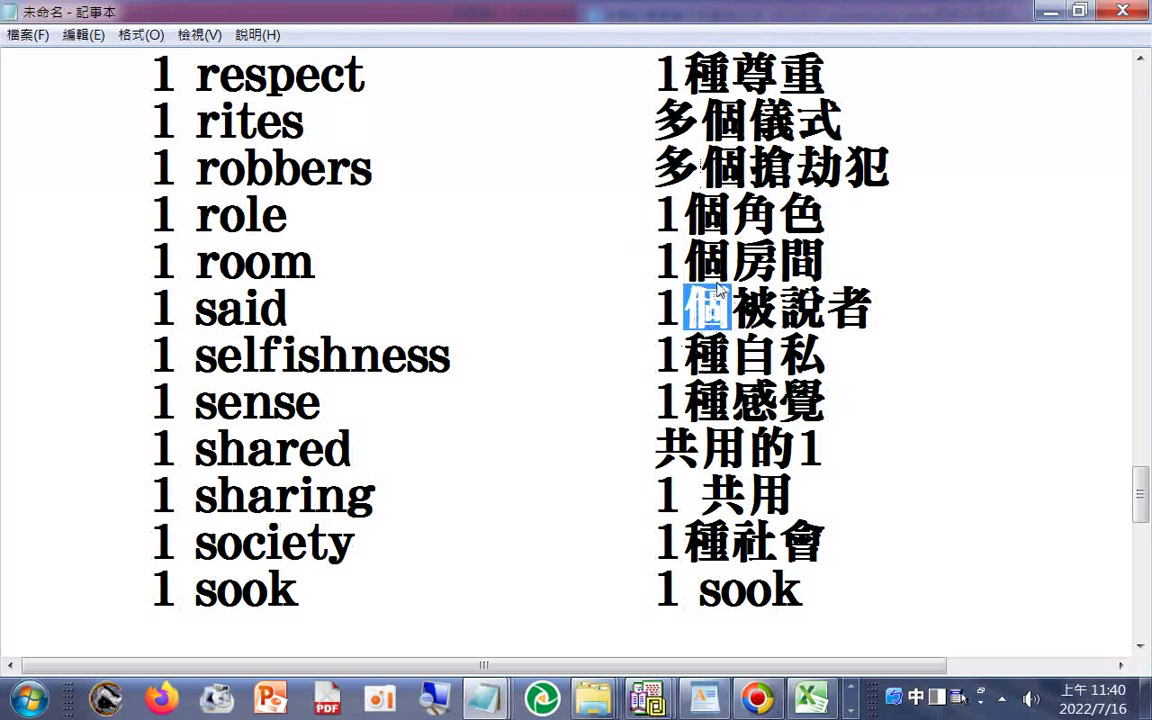
key("Delete")
key("Delete")
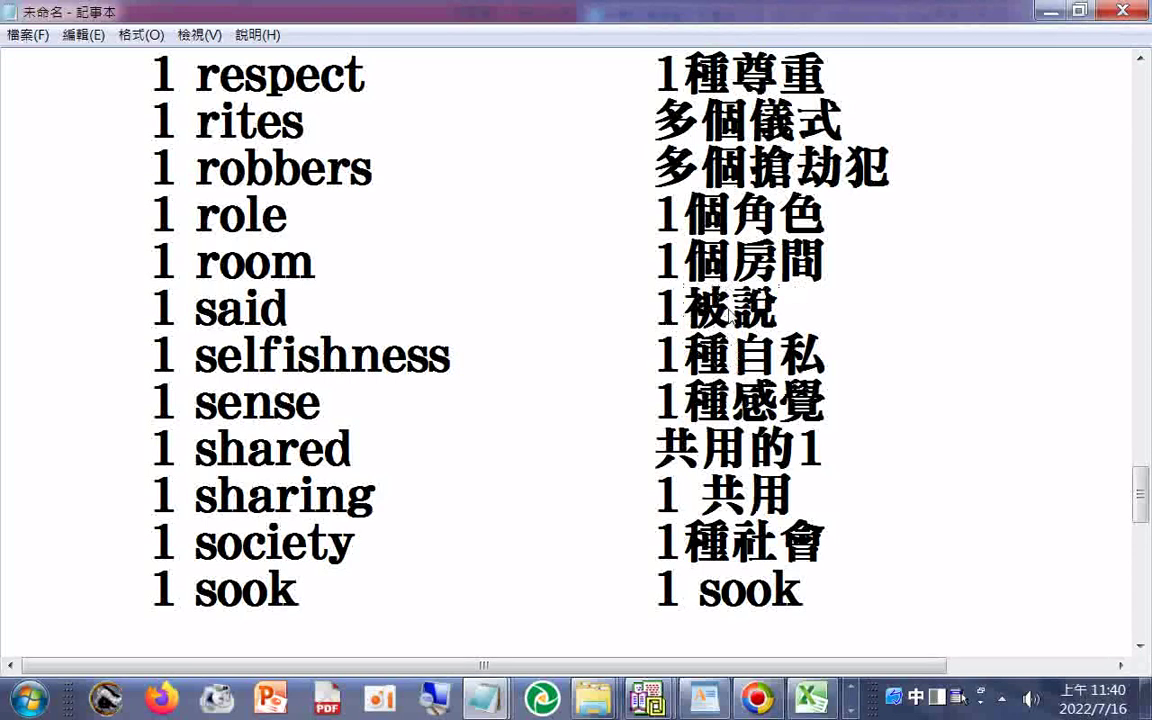
type("gji")
key("space")
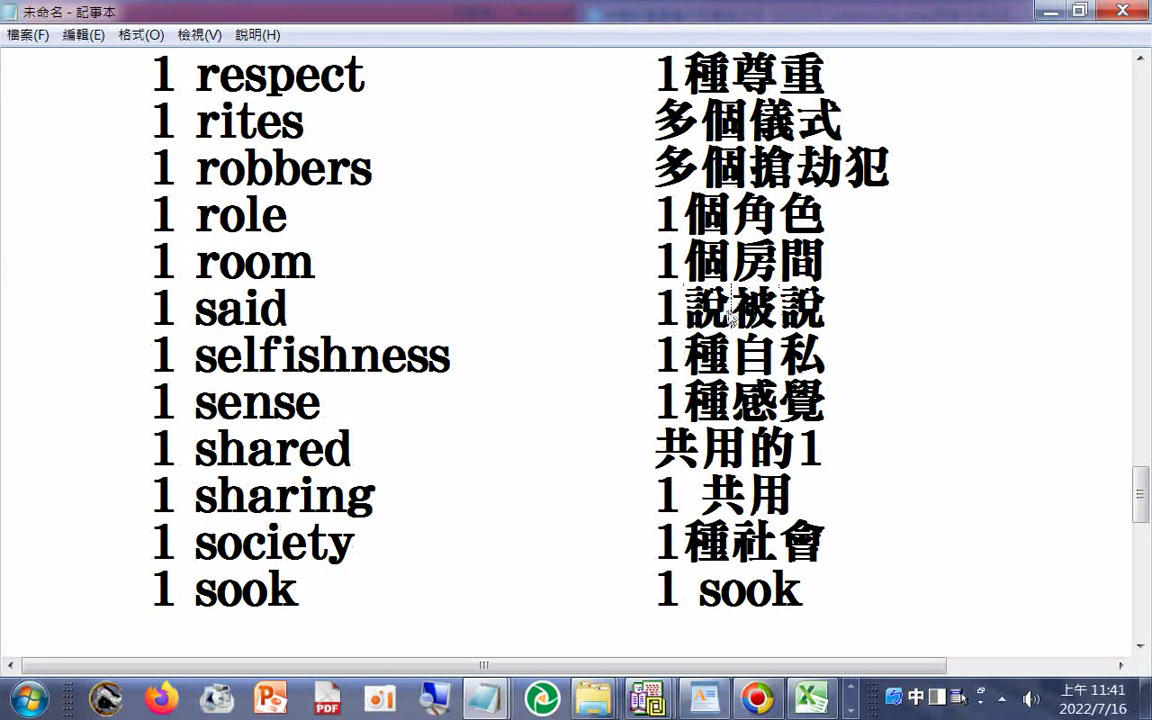
type("，")
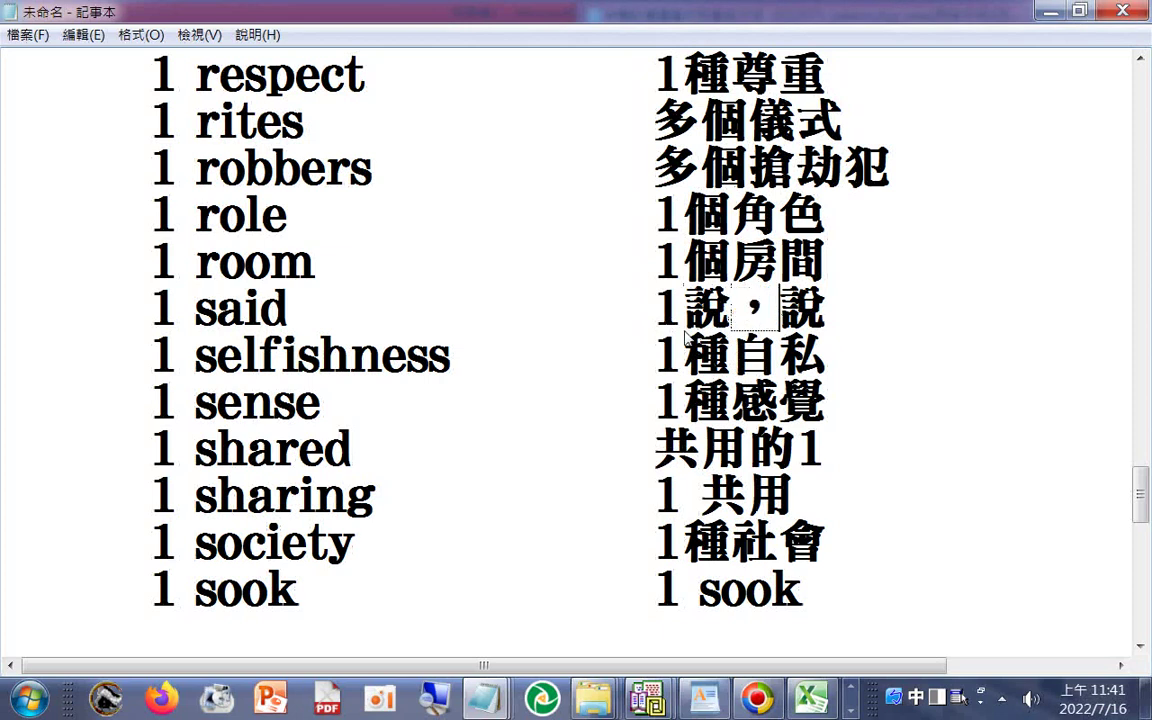
type("被")
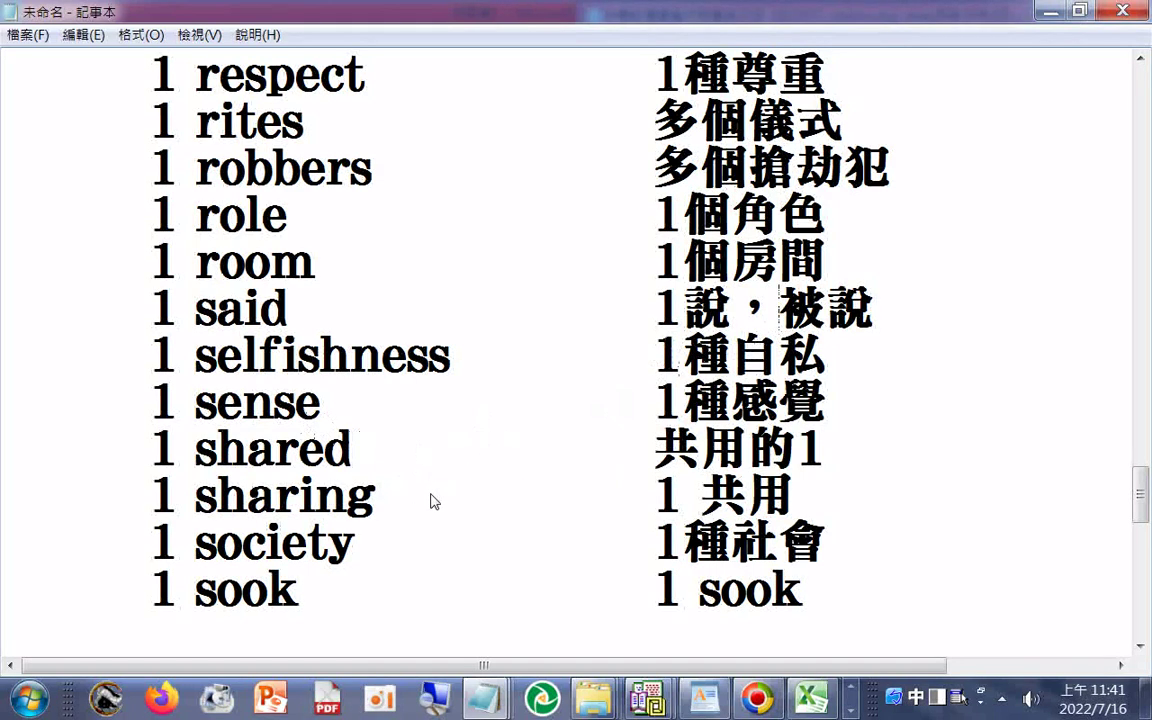
- Change 'shared' from 共用的1 to 1共用的
scroll(433, 503, "down", 1)
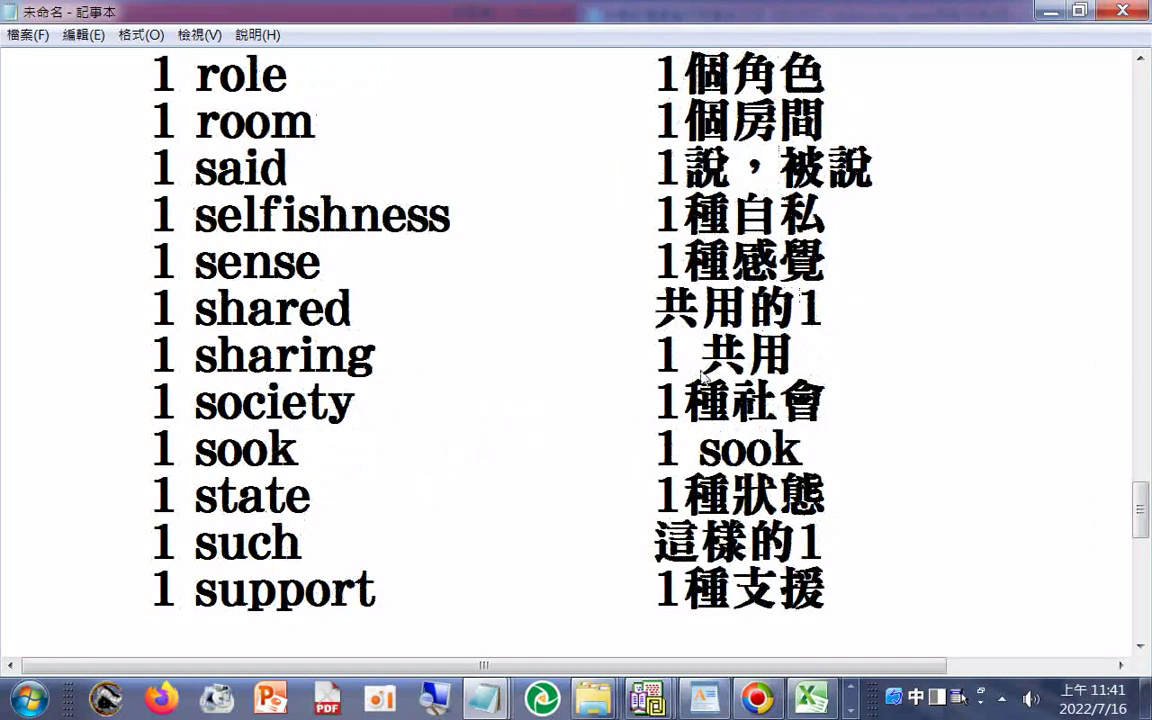
left_click(656, 310)
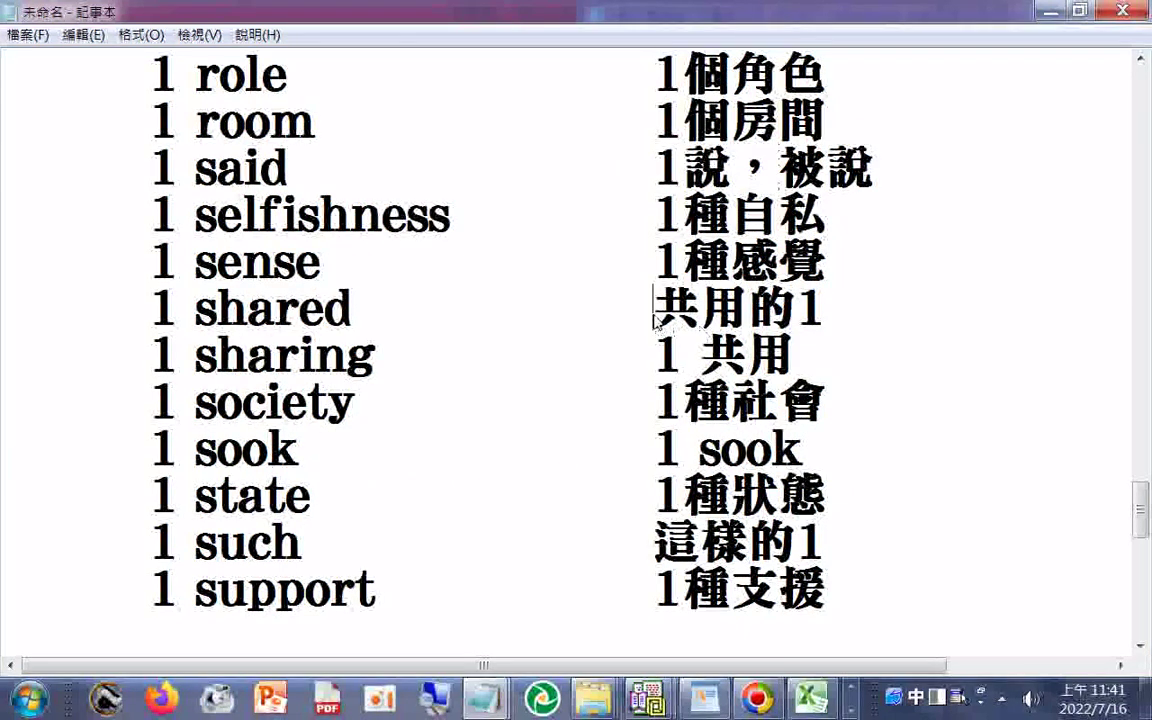
type("1")
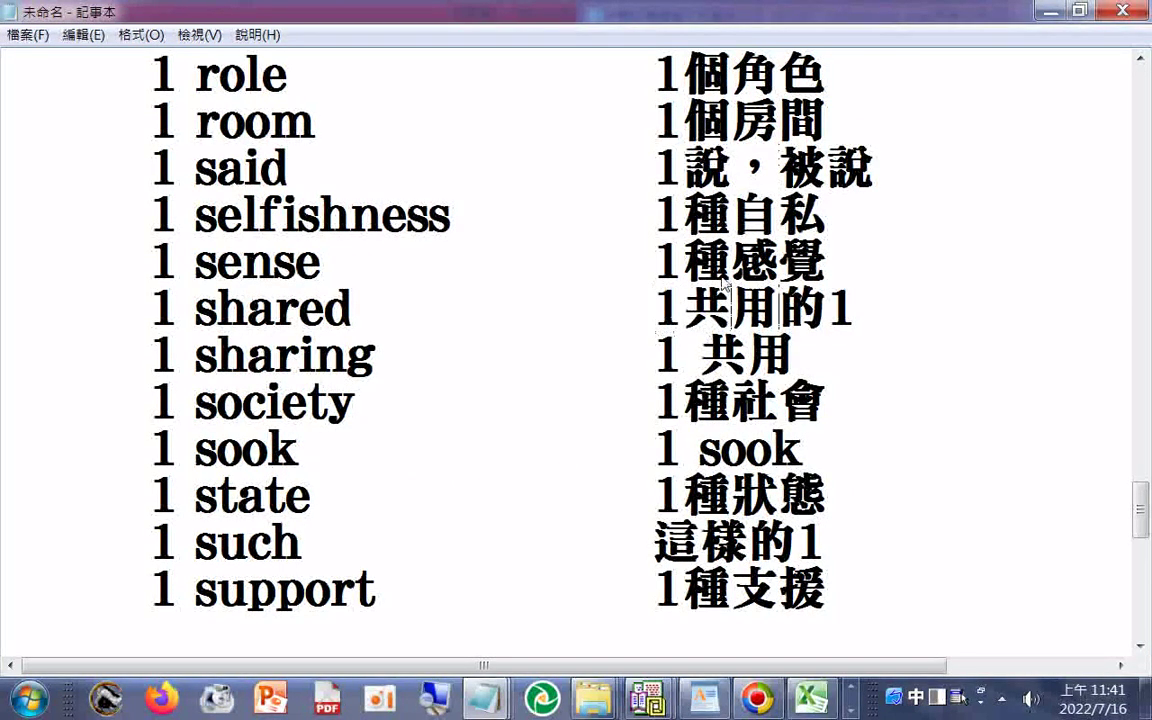
key("End")
key("BackSpace")
- Change such's translation to 1這樣的 by moving the trailing 1 to the front
scroll(459, 470, "down", 1)
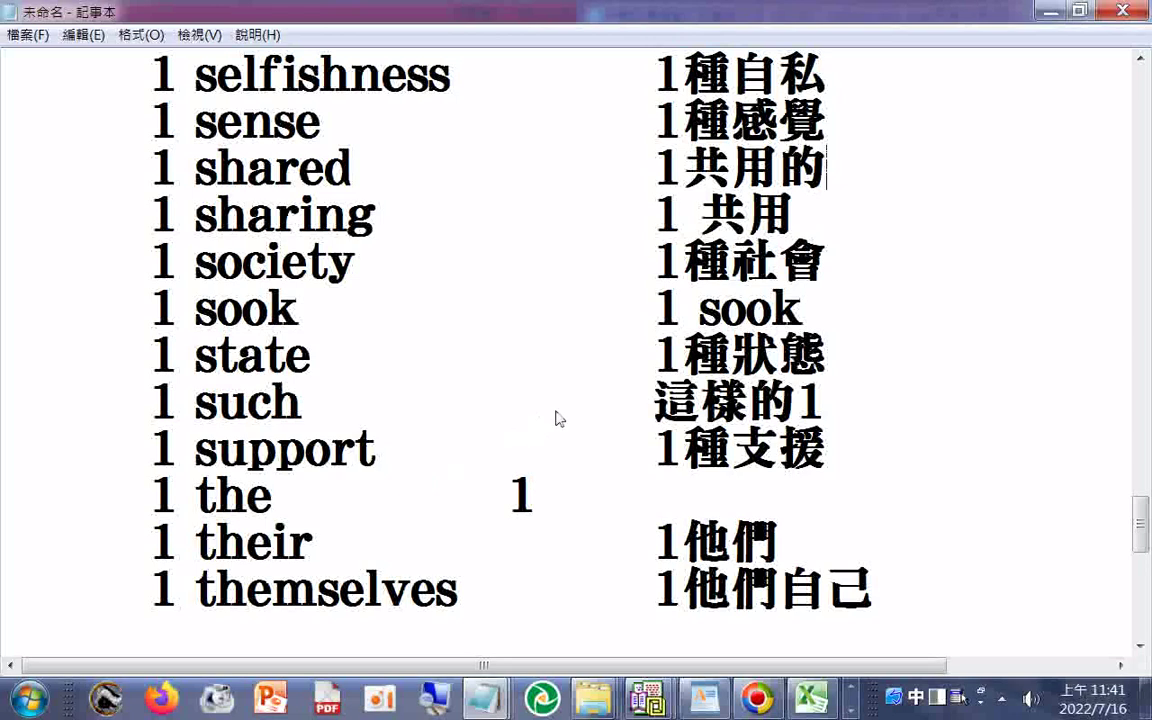
left_click(655, 398)
type("1")
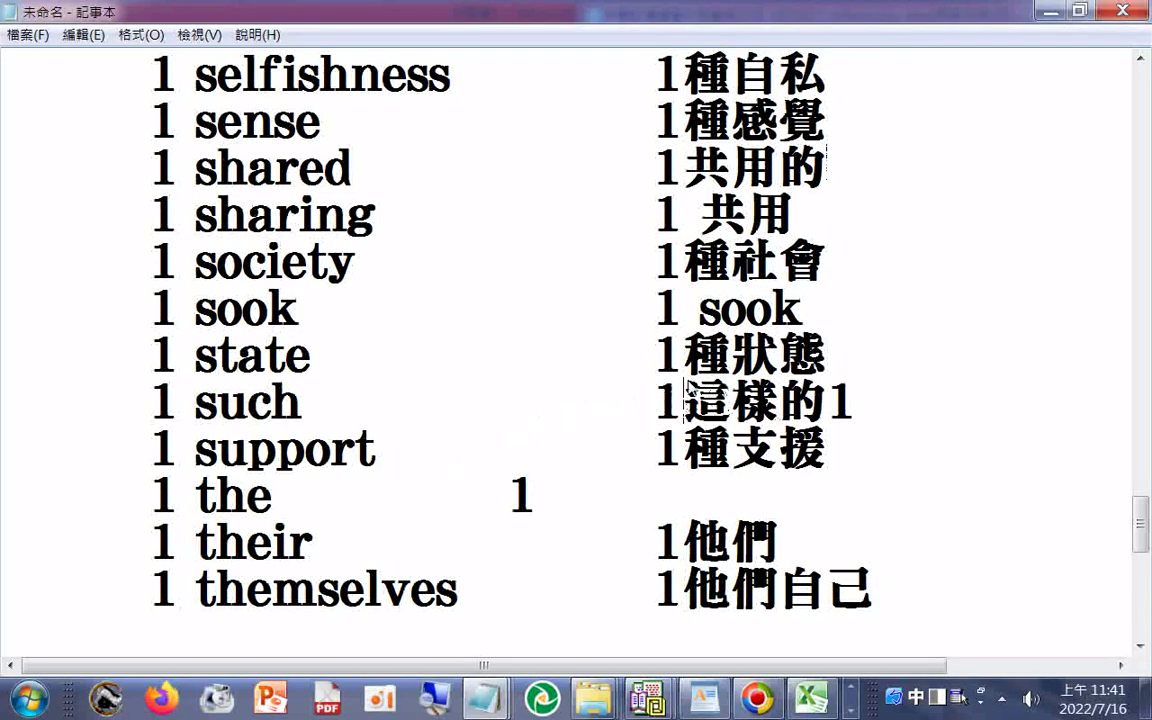
key("BackSpace")
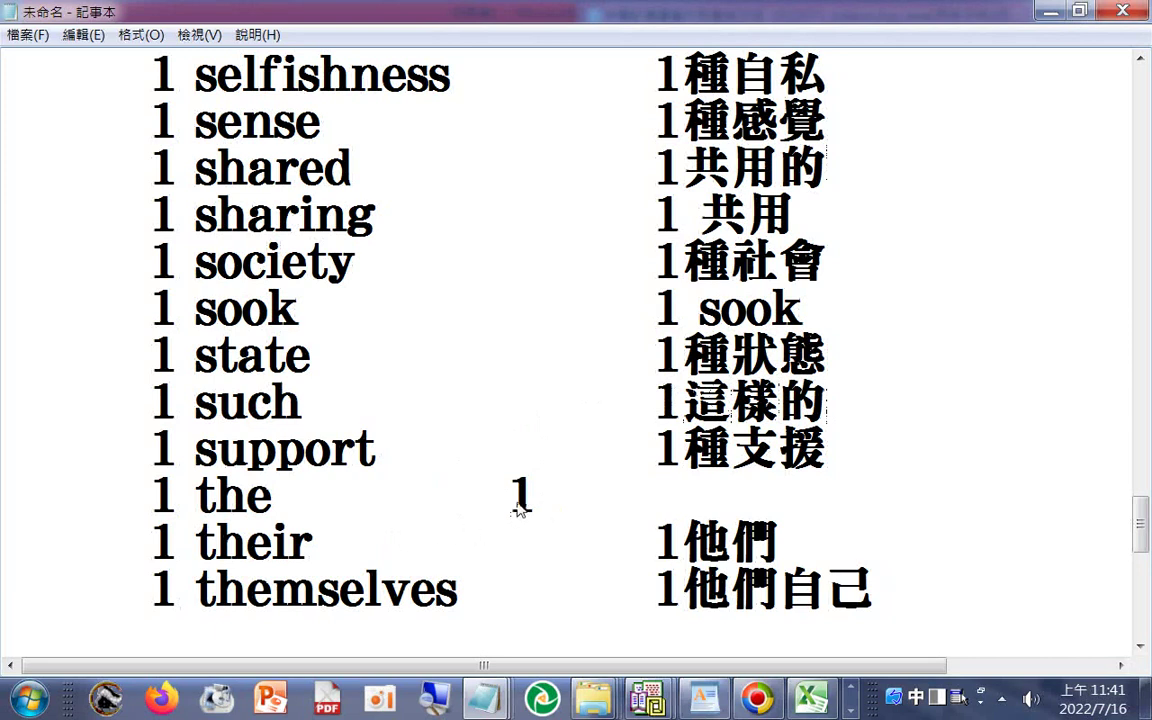
- Shift the lone 1 into the column and type 這個 as the translation of the
left_click(516, 500)
key("Left")
key("BackSpace")
key("End")
type("ㄓ")
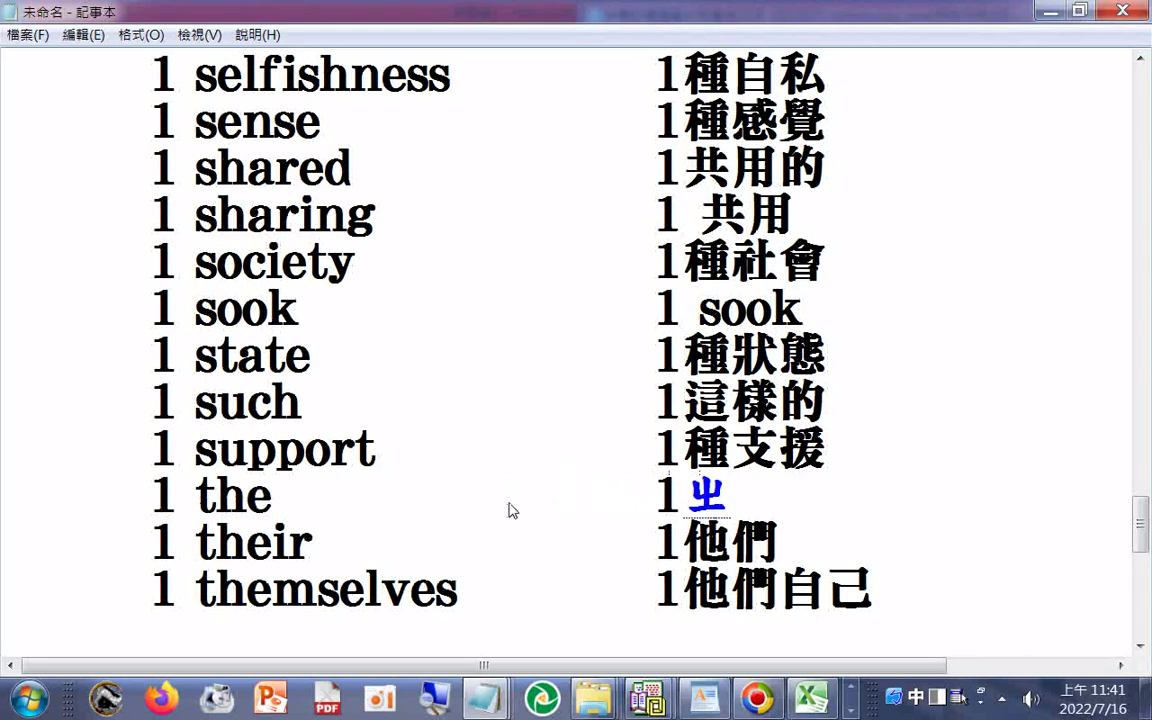
type("k4ek")
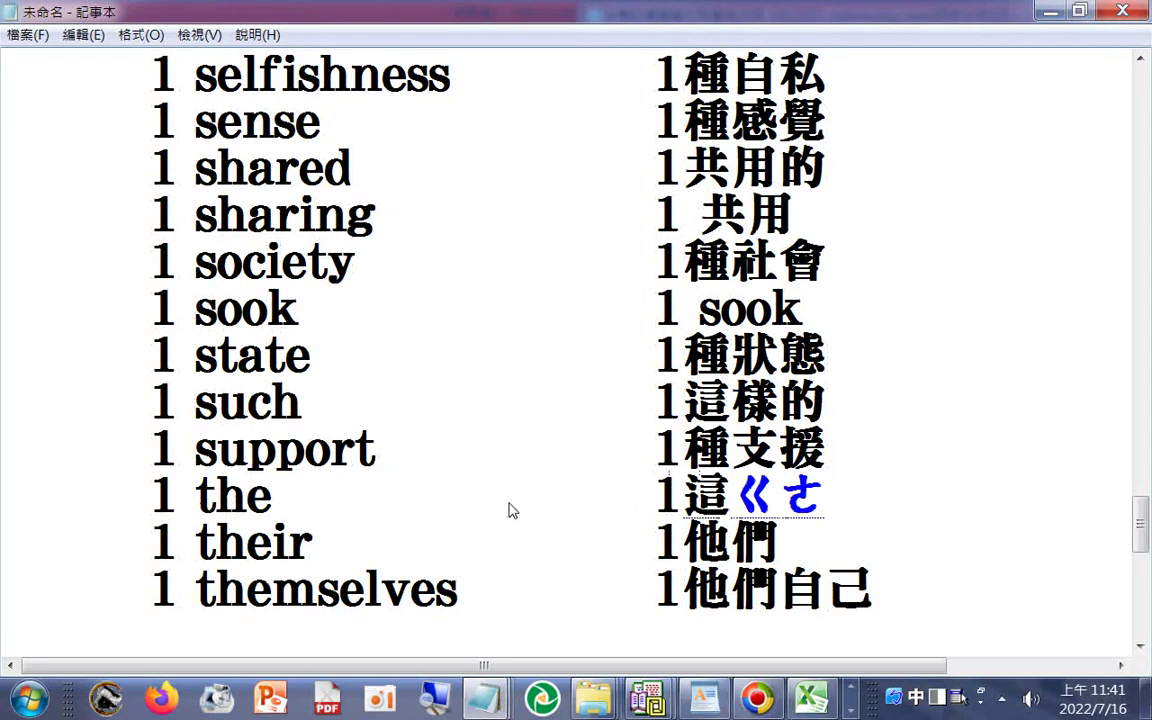
type("4")
key("BackSpace")
type("r8")
key("BackSpace")
key("BackSpace")
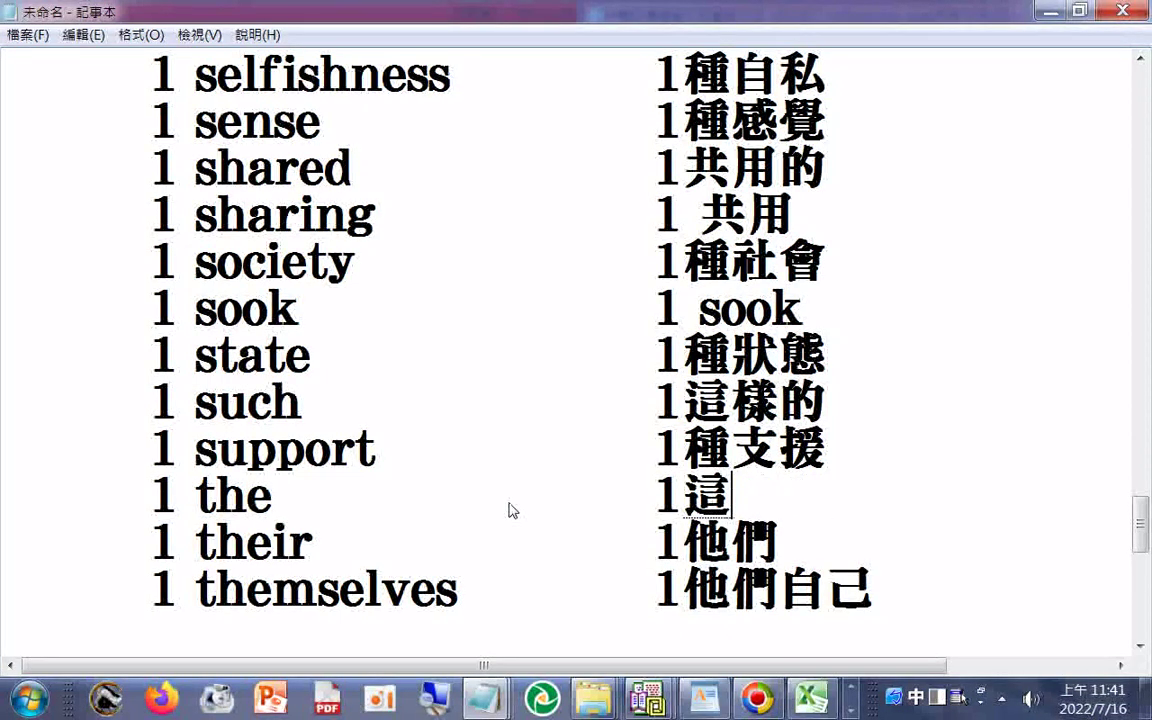
type("r")
type("e")
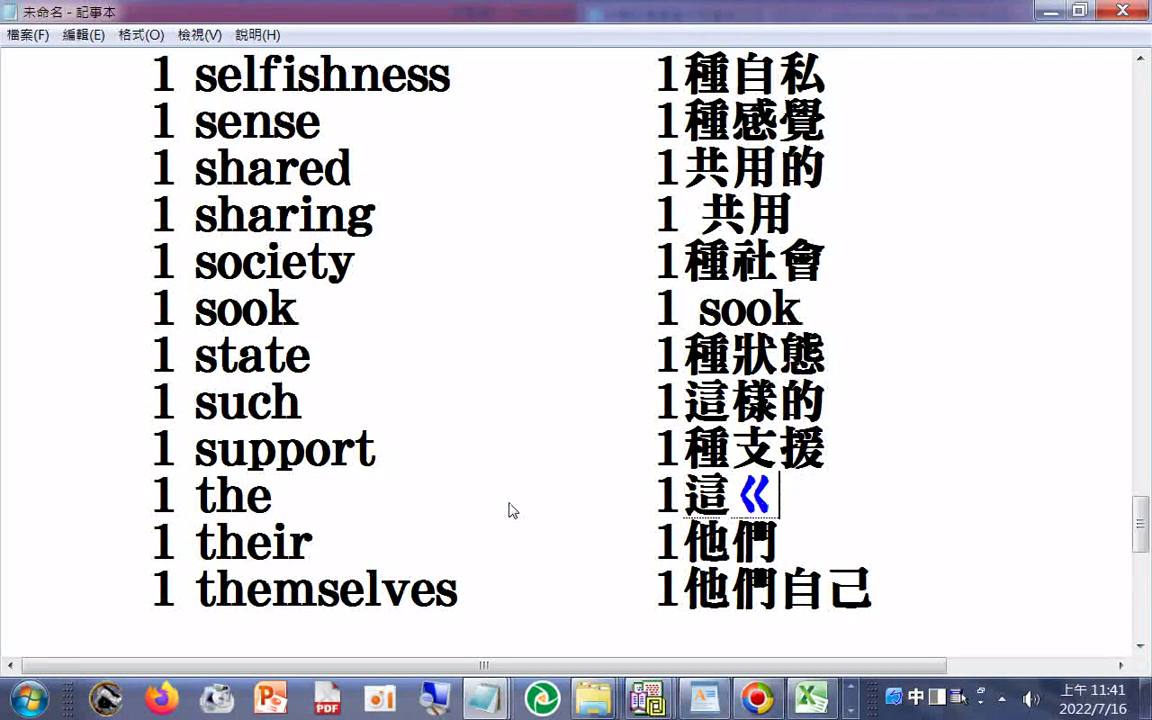
type("k")
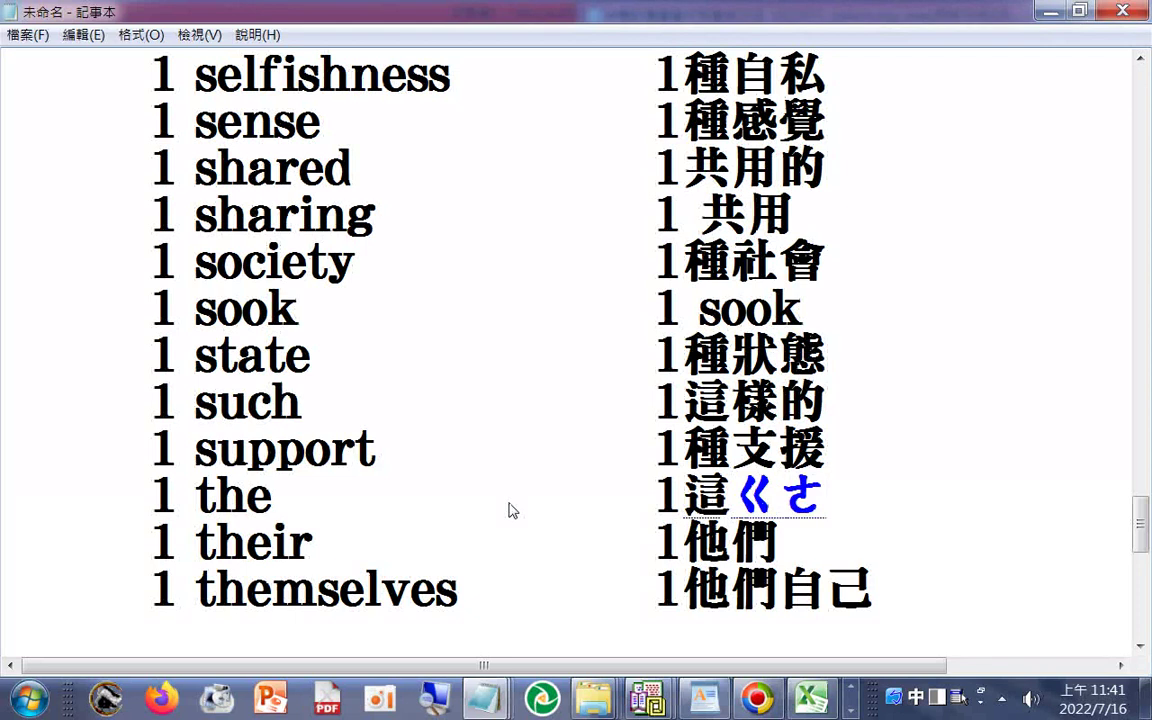
type("6")
key("BackSpace")
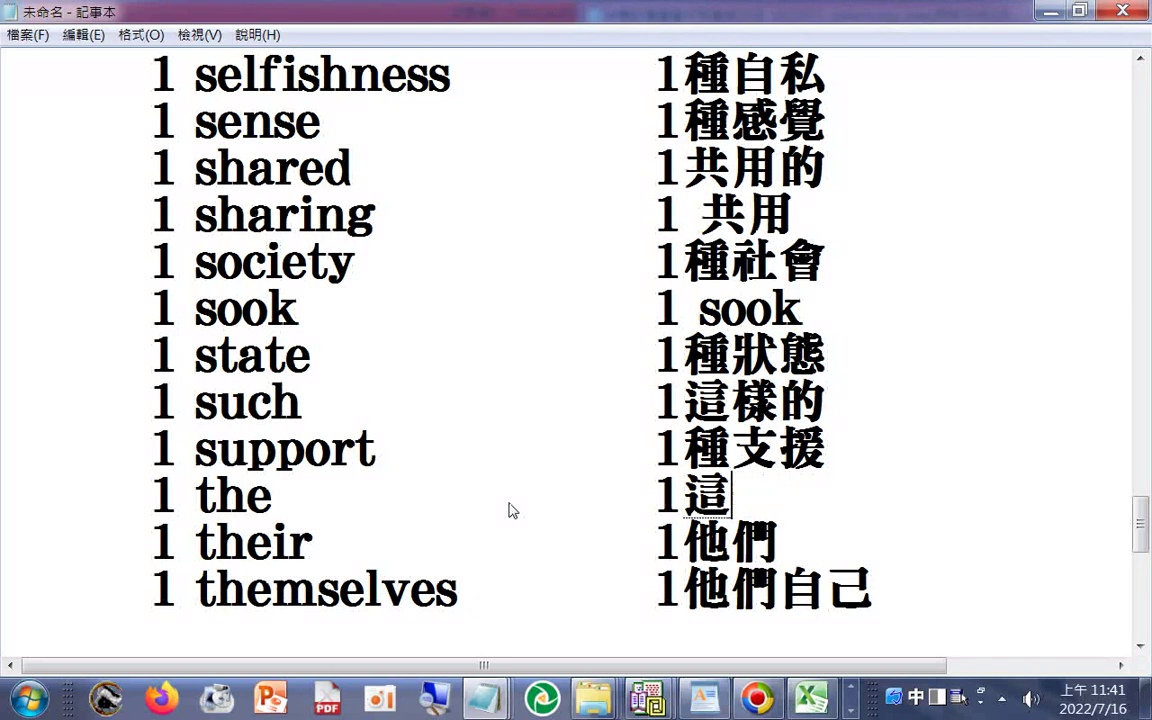
type("ek6")
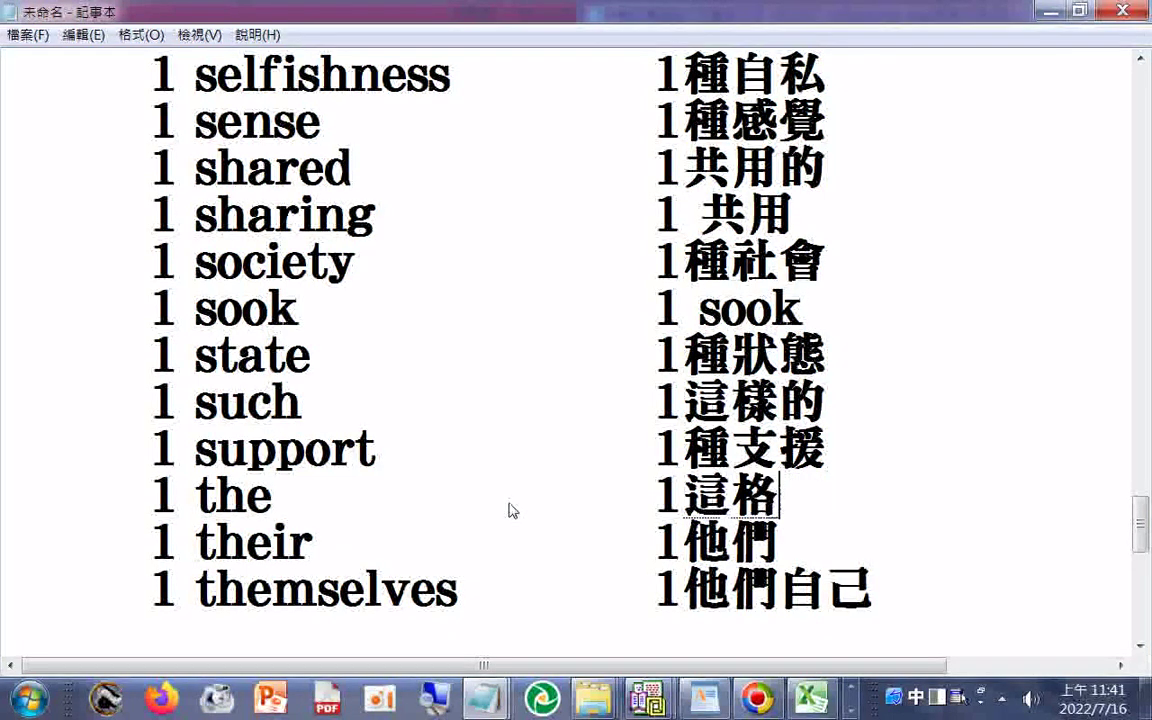
key("BackSpace")
type("ek")
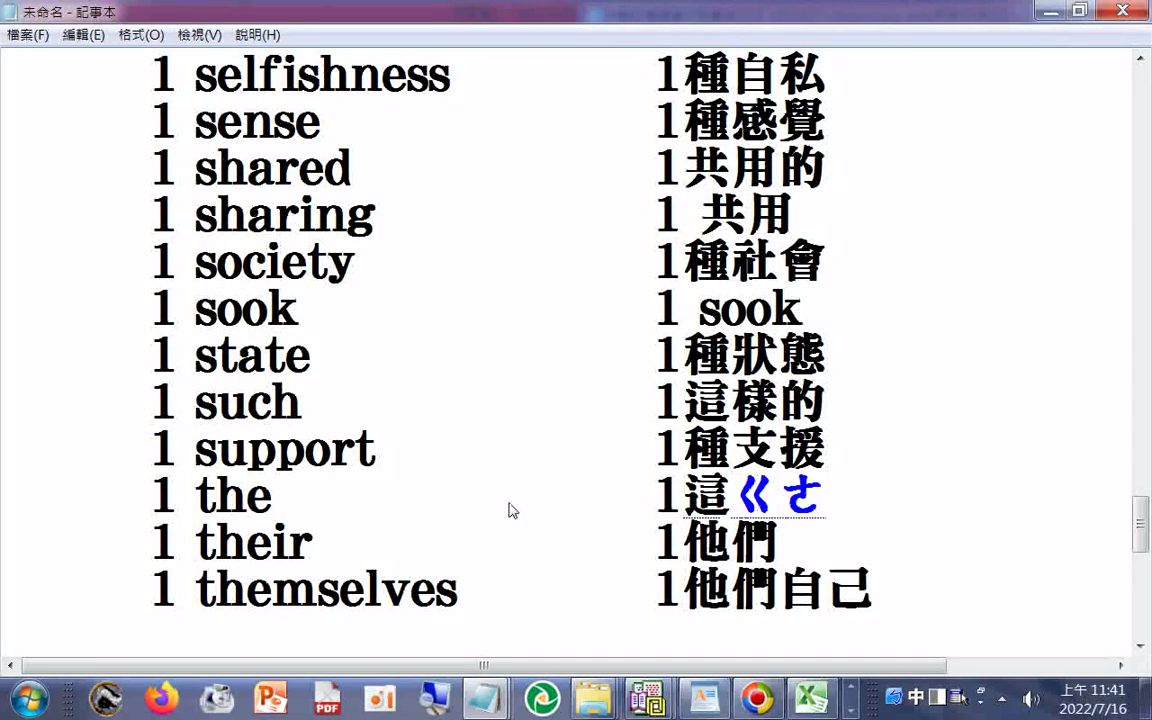
type("4")
key("Return")
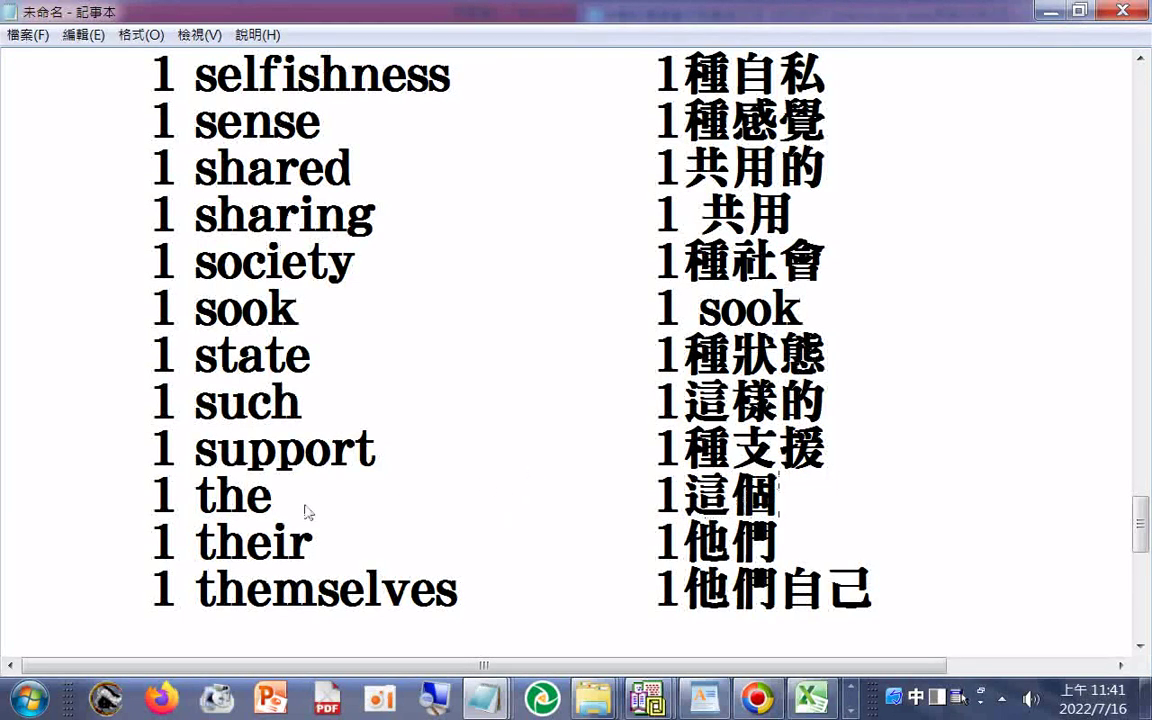
- Make their's translation 他們的 and paste 多 over the 1 in 1個盜賊 for thieves
left_click(805, 535)
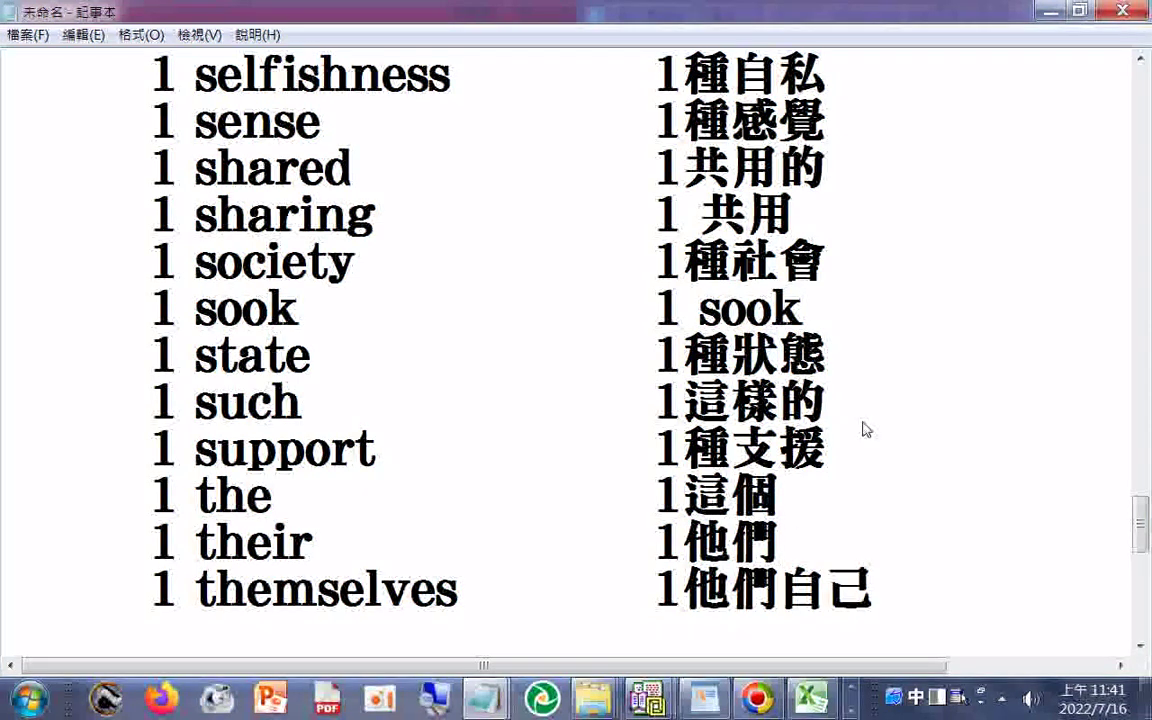
type("ㄉㄜ˙")
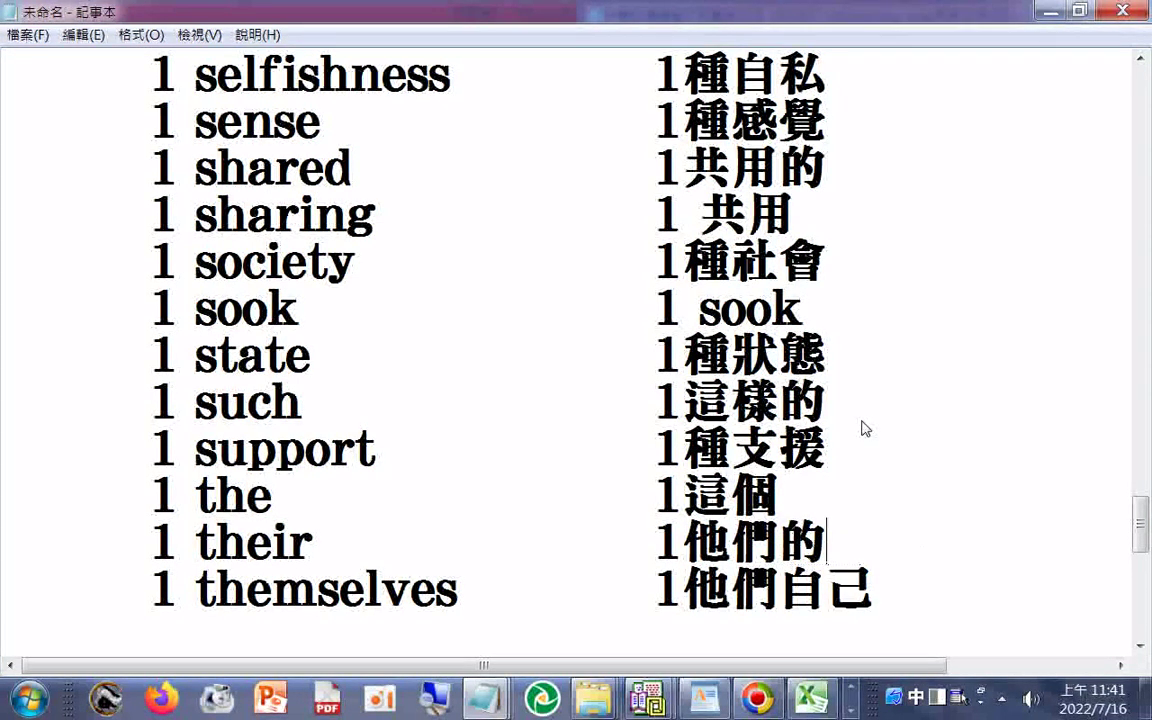
scroll(610, 522, "down", 1)
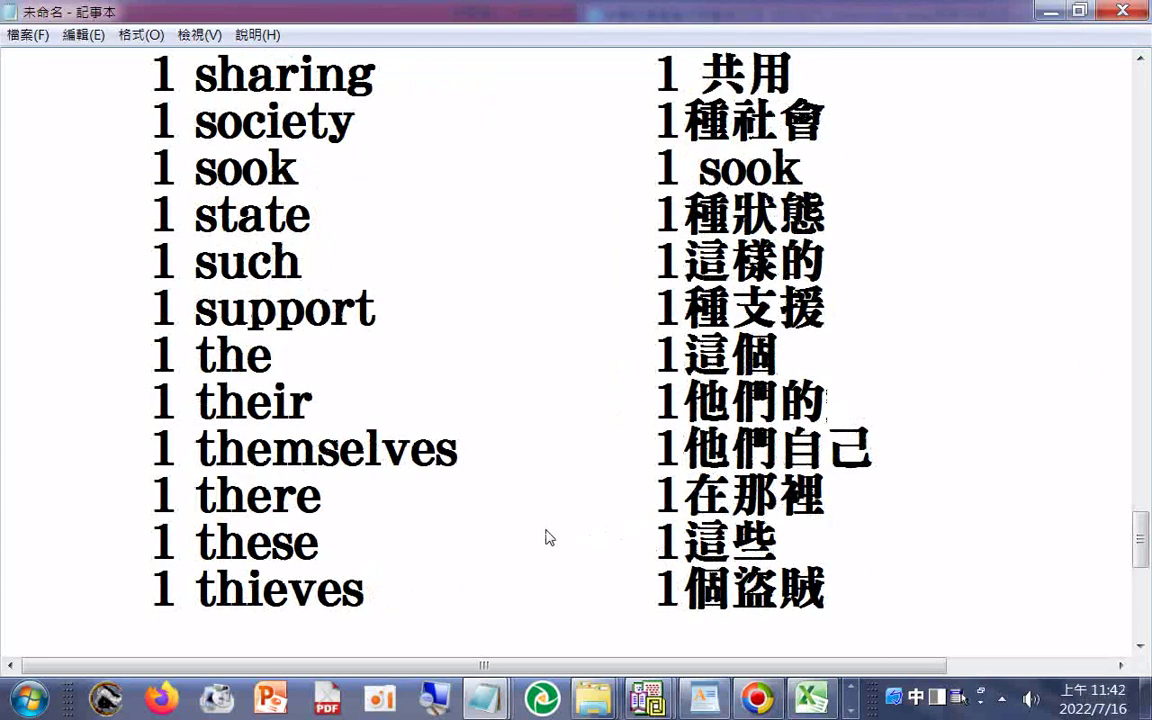
scroll(545, 537, "down", 1)
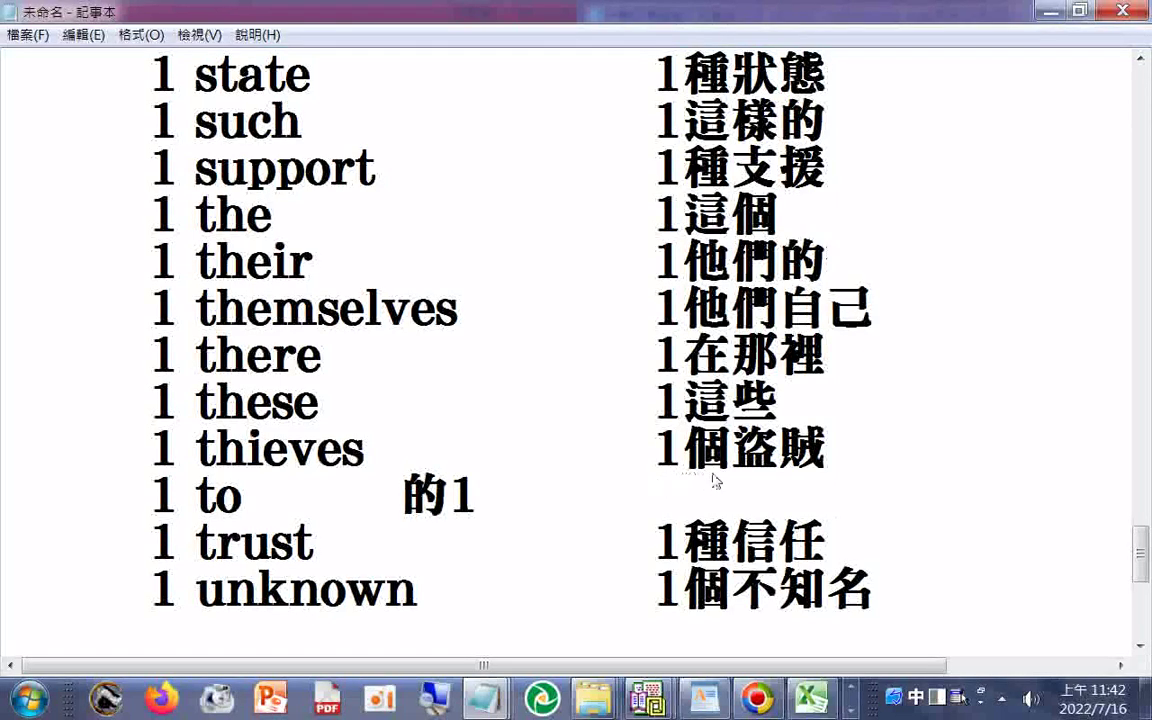
left_click_drag(656, 450, 682, 450)
right_click(669, 446)
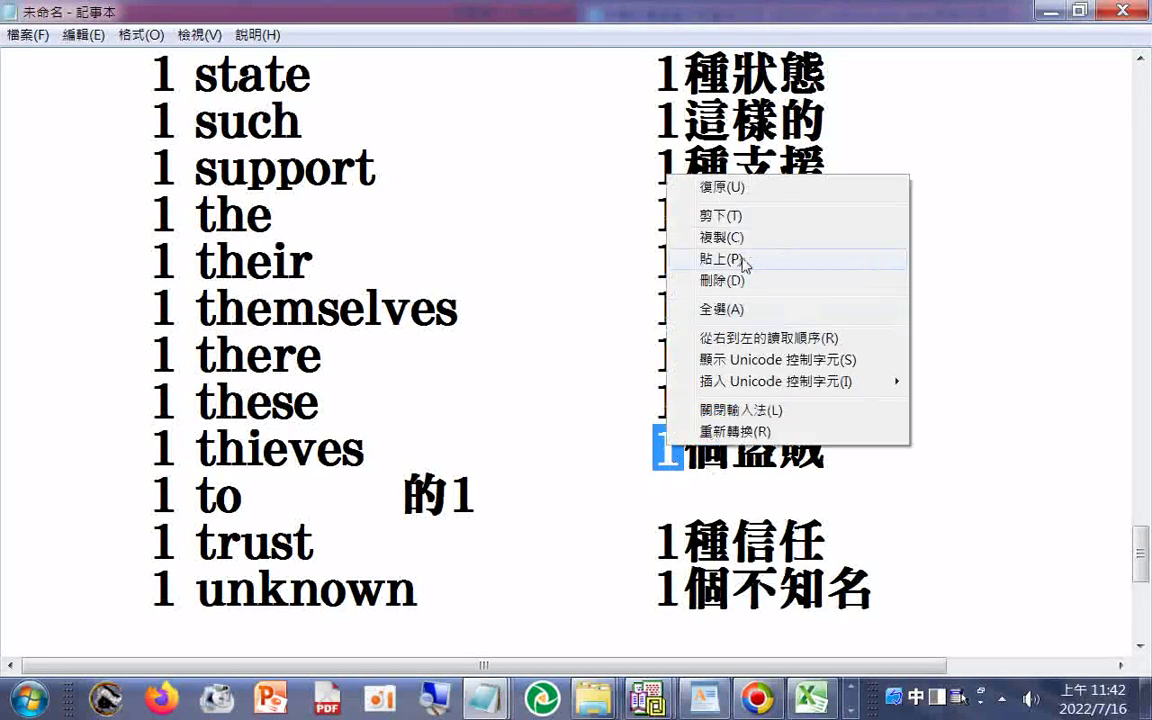
left_click(743, 260)
- Remove 的 from the to translation and start typing 對 after its leading 1
left_click(400, 497)
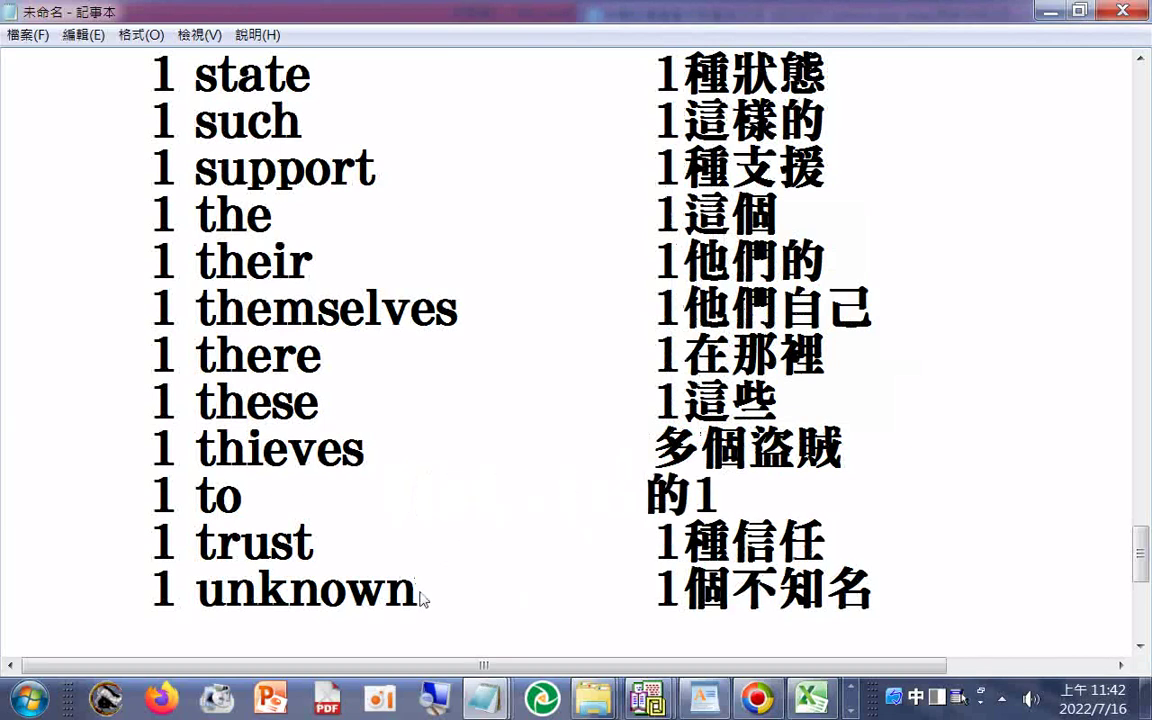
key("Delete")
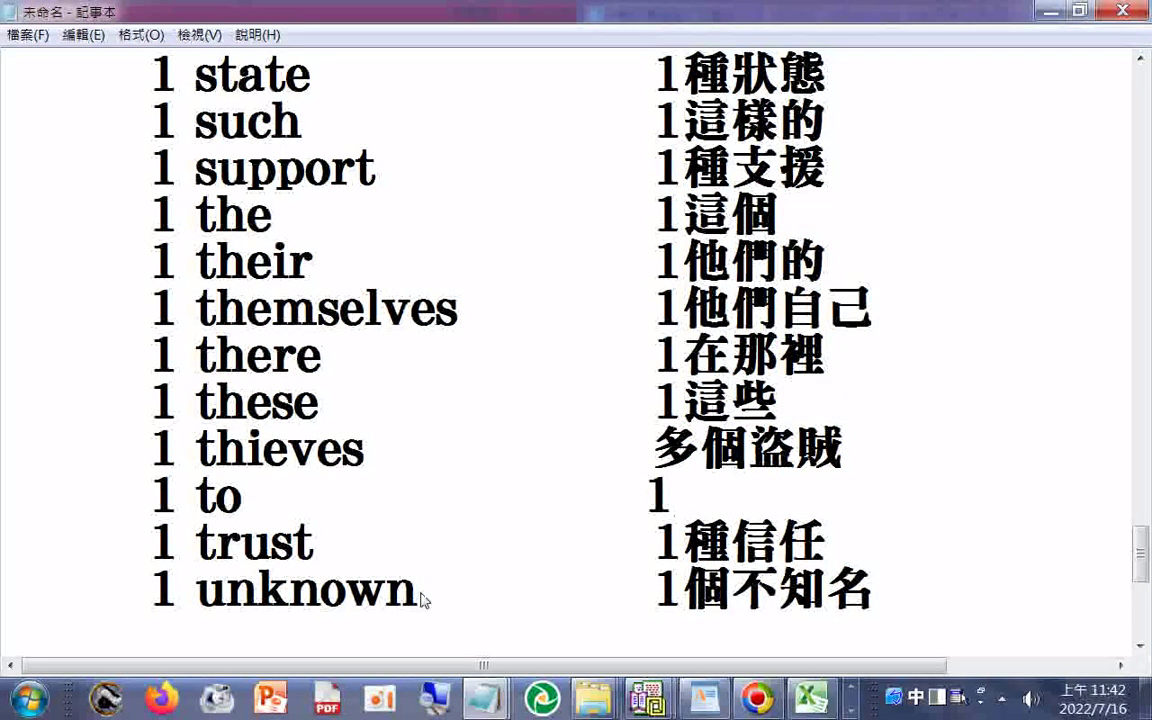
type("2ji4")
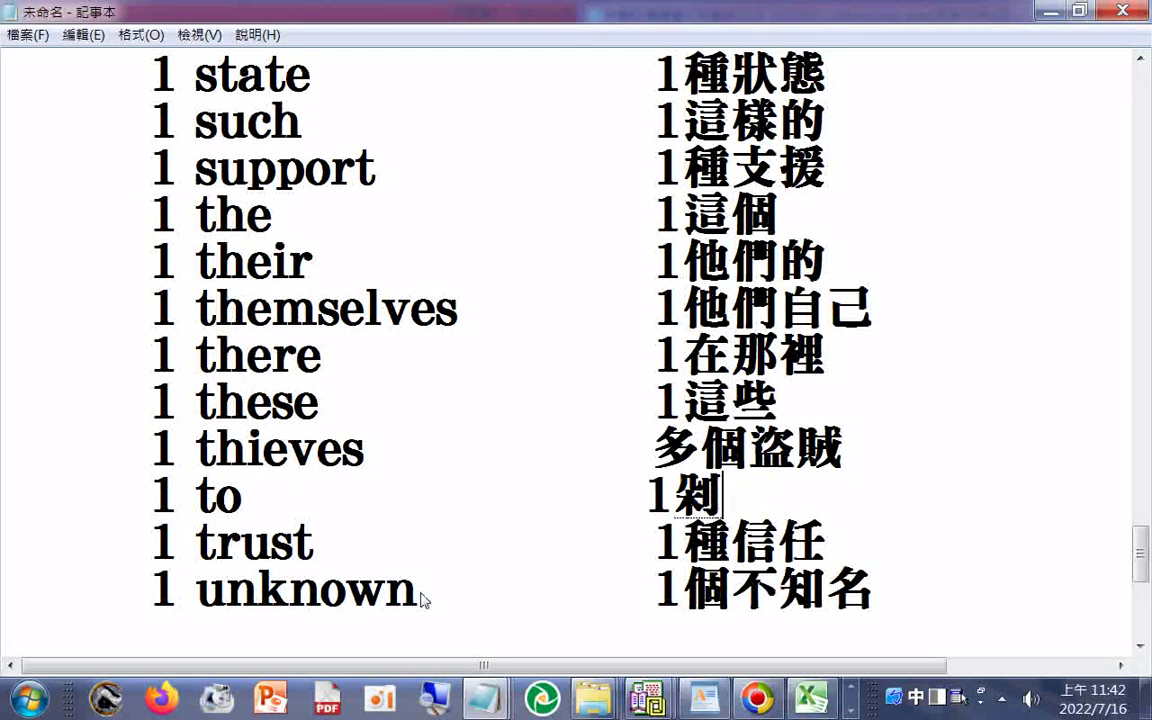
key("BackSpace")
type("2")
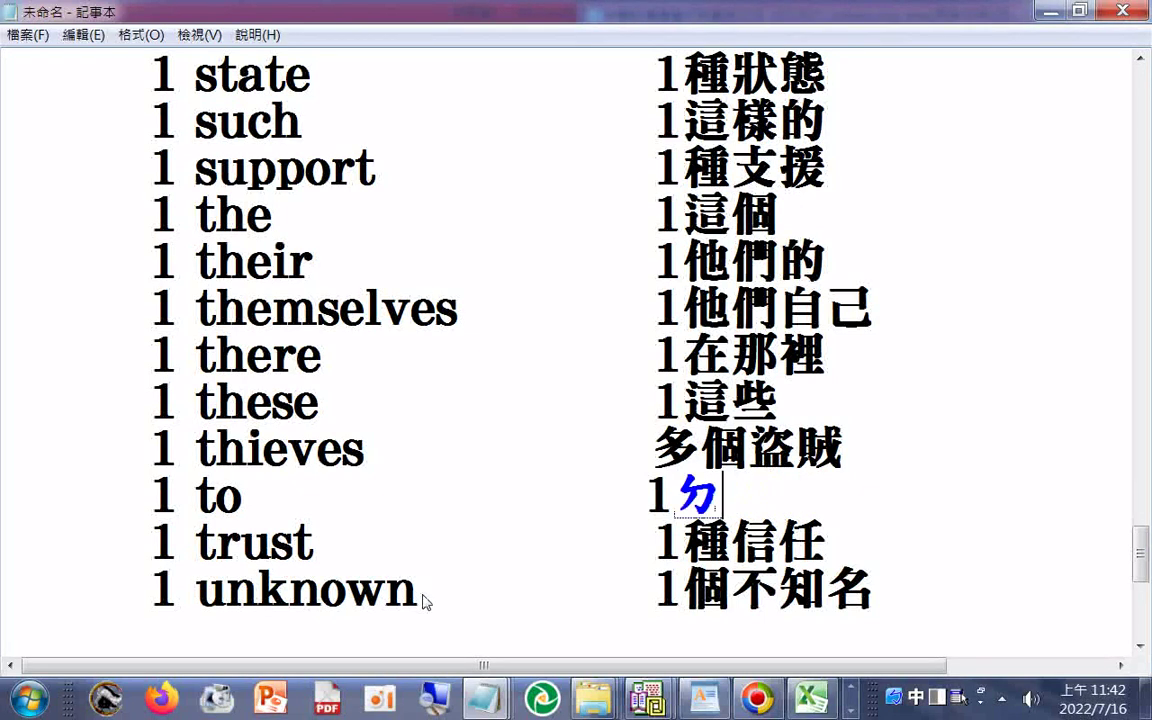
type("jo4")
- Commit 1對 for to, then append 的 to unknown's translation 1個不知名
key("Return")
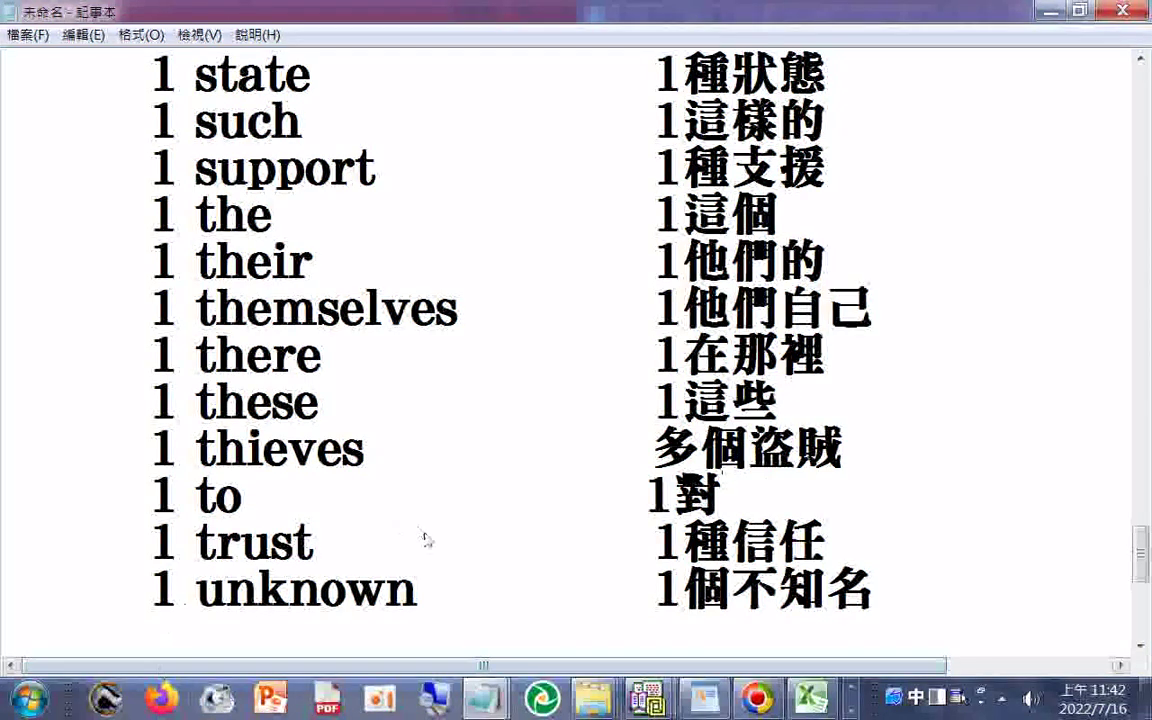
scroll(420, 540, "down", 1)
scroll(427, 548, "down", 1)
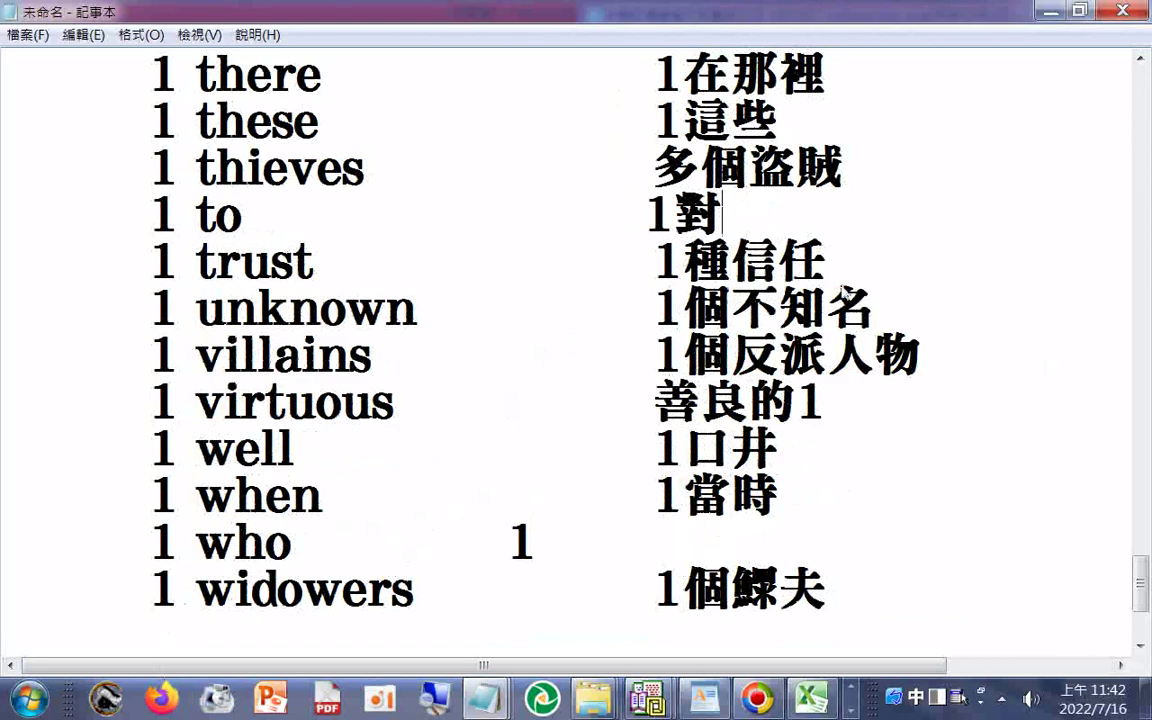
left_click(905, 312)
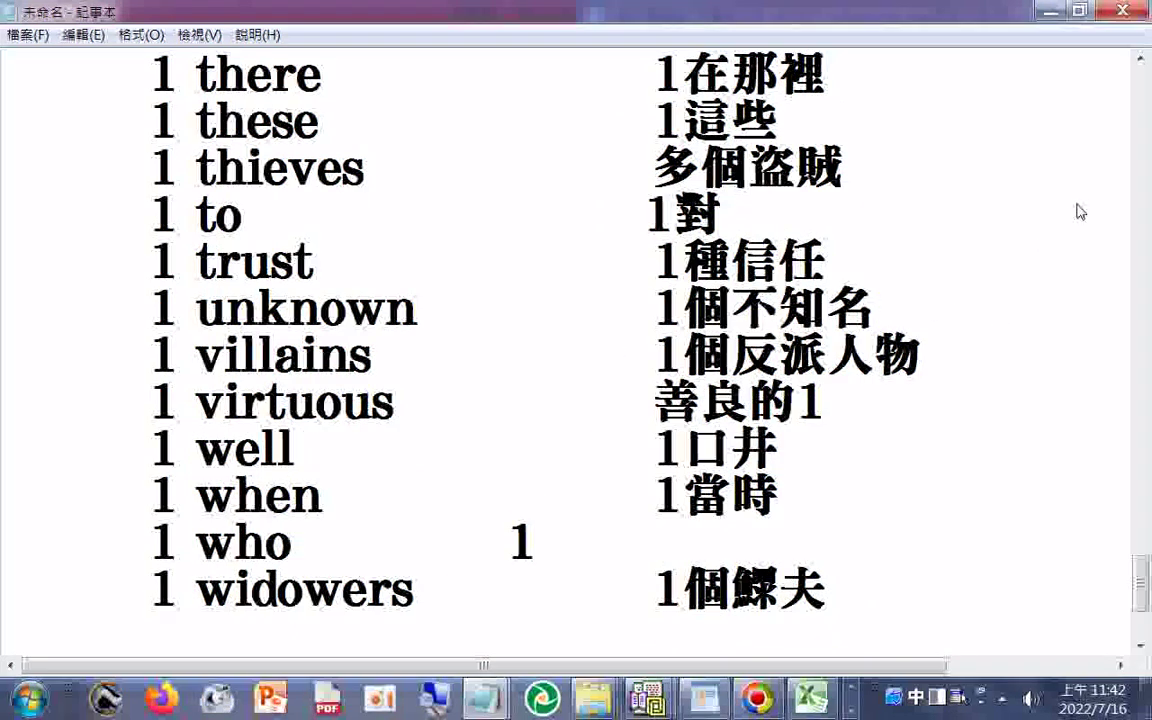
type("2j7")
key("BackSpace")
key("BackSpace")
key("BackSpace")
type("2jk")
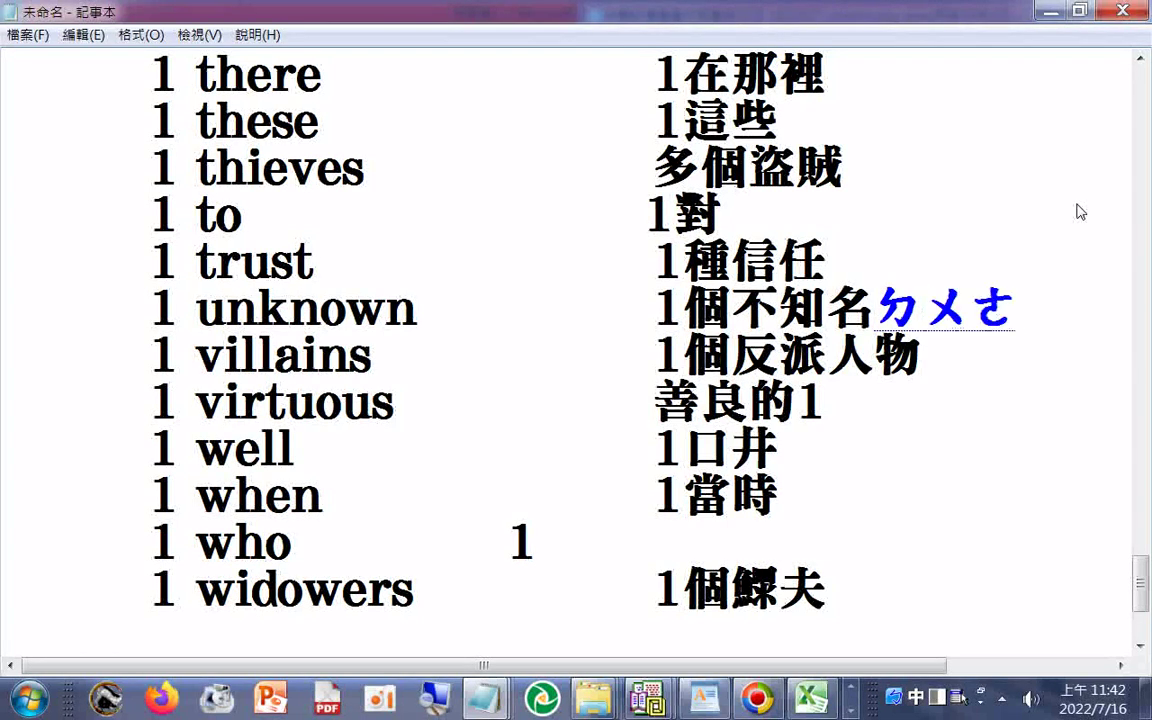
key("BackSpace")
key("BackSpace")
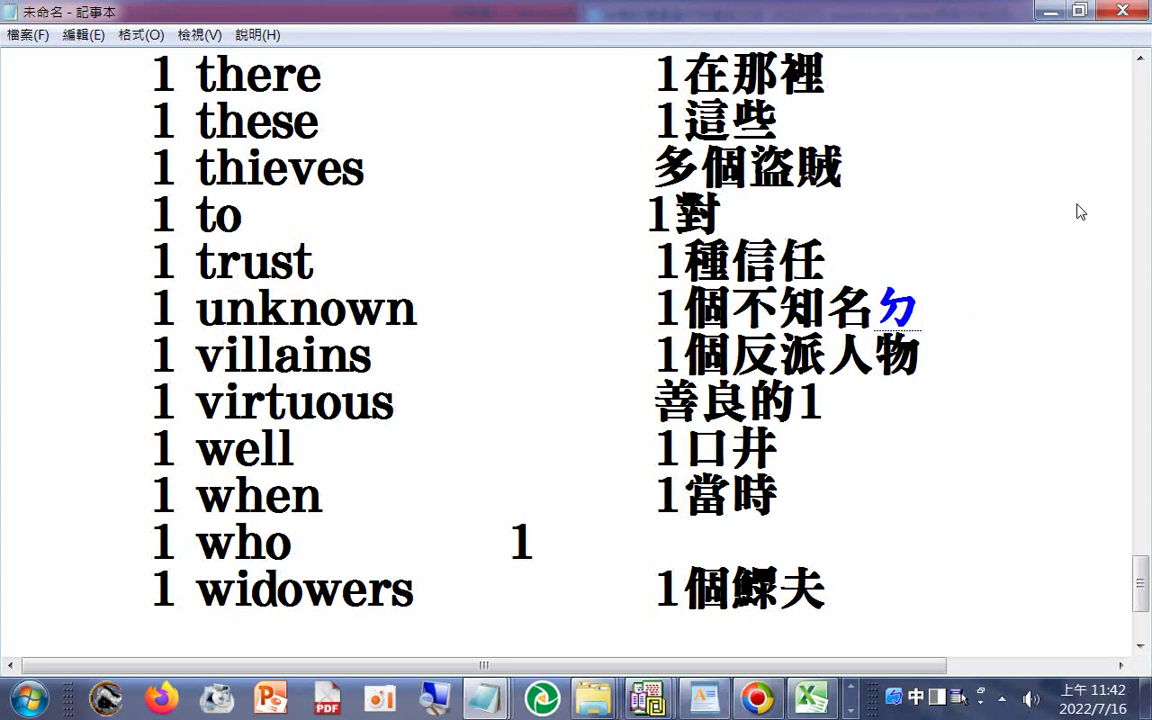
type("k6")
key("BackSpace")
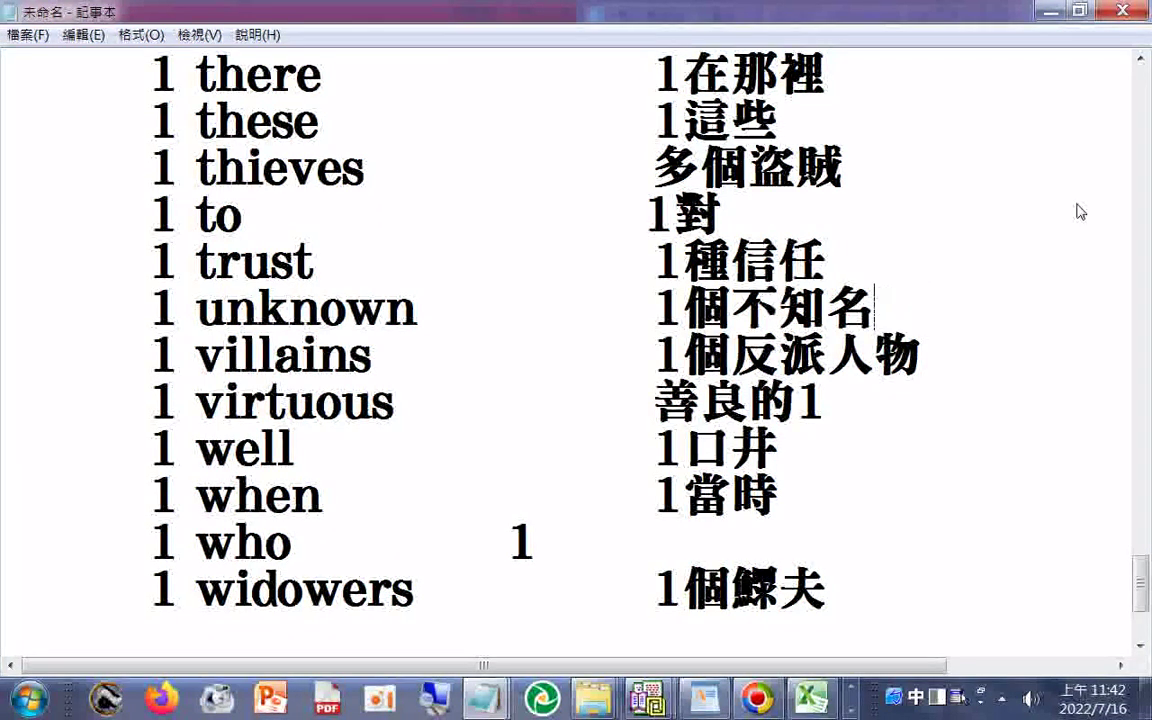
type("2k7")
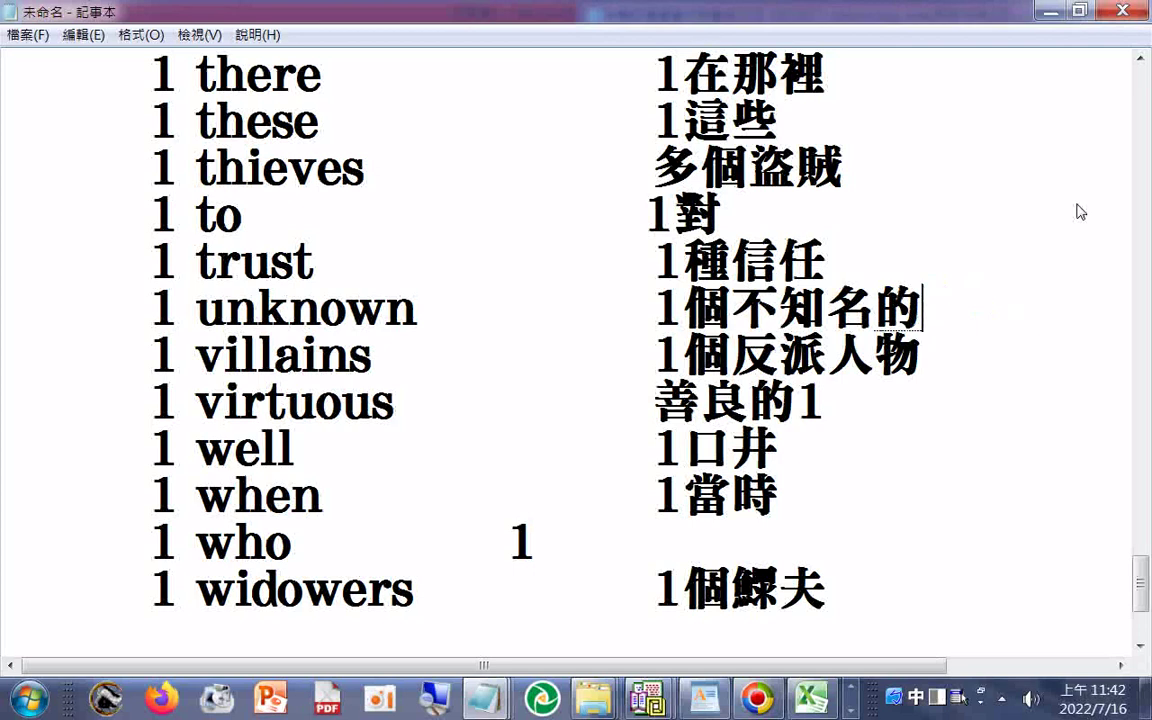
key("Return")
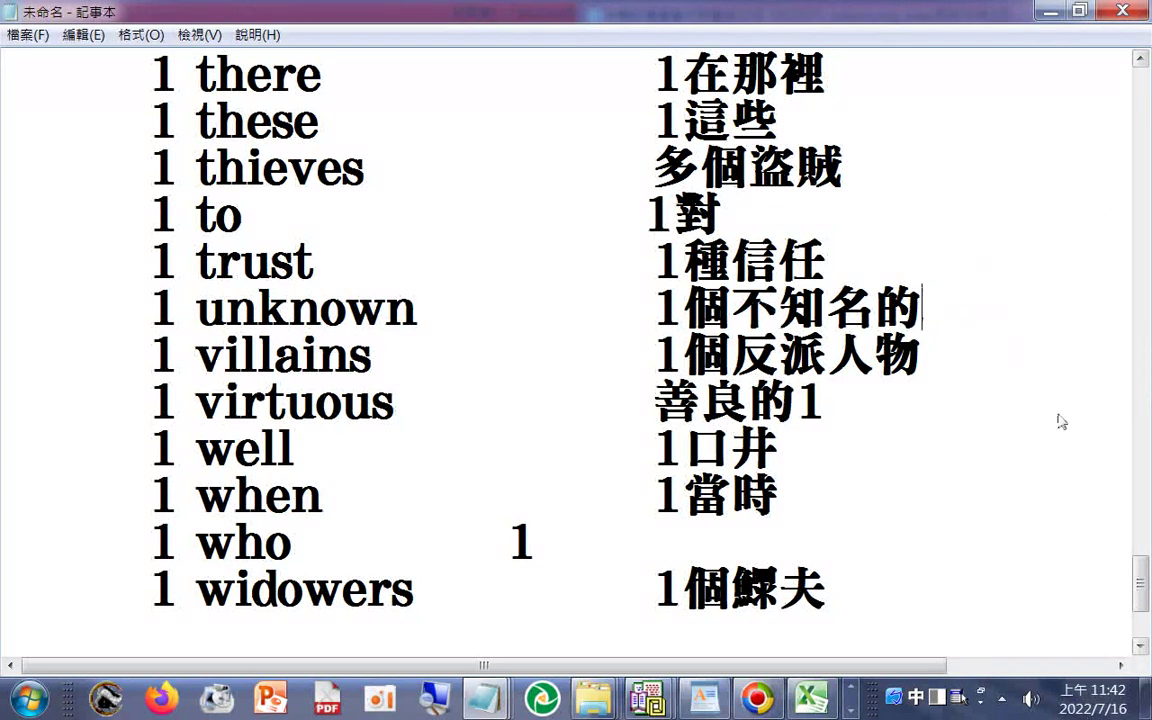
- Replace villains' leading 1 with 多 and move virtuous' trailing 1 before 善良的
left_click_drag(684, 355, 665, 356)
right_click(665, 356)
left_click(655, 436)
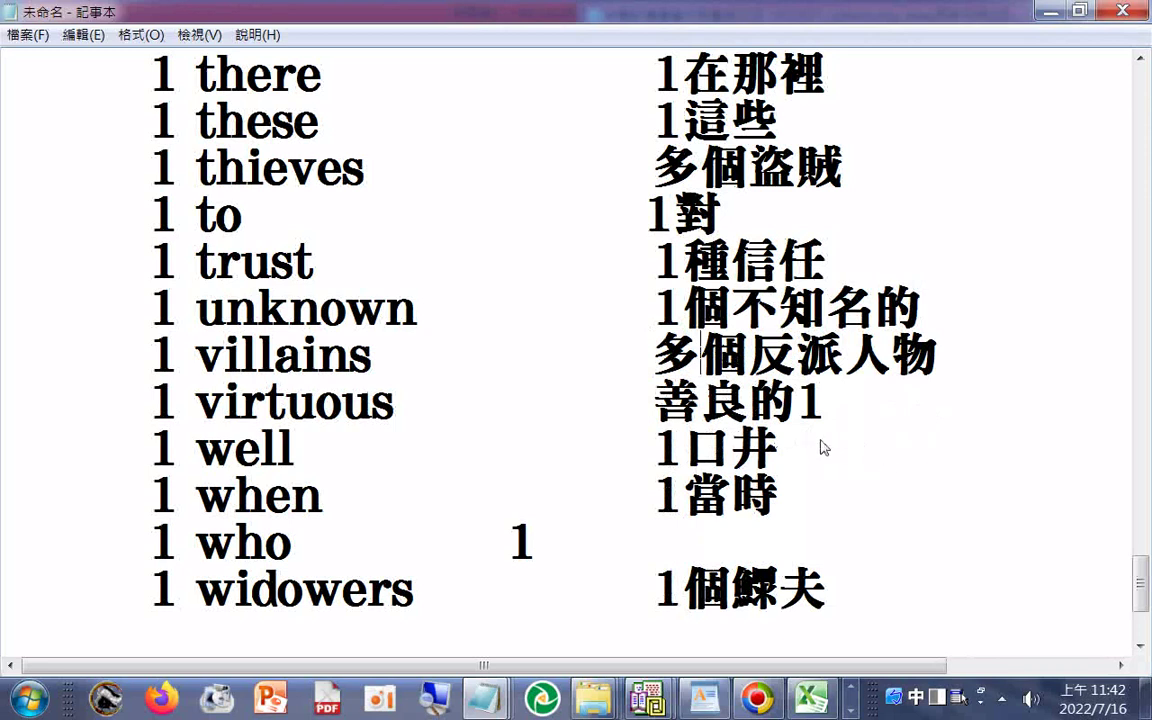
left_click(656, 400)
type("1")
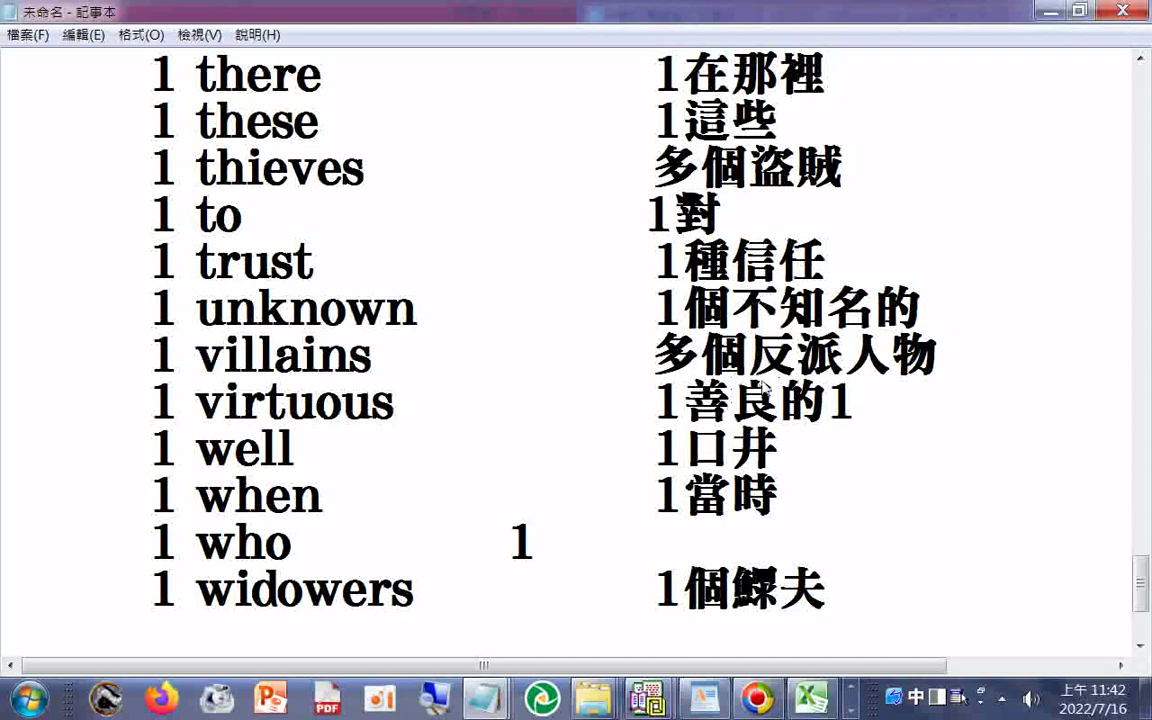
left_click(826, 404)
key("Delete")
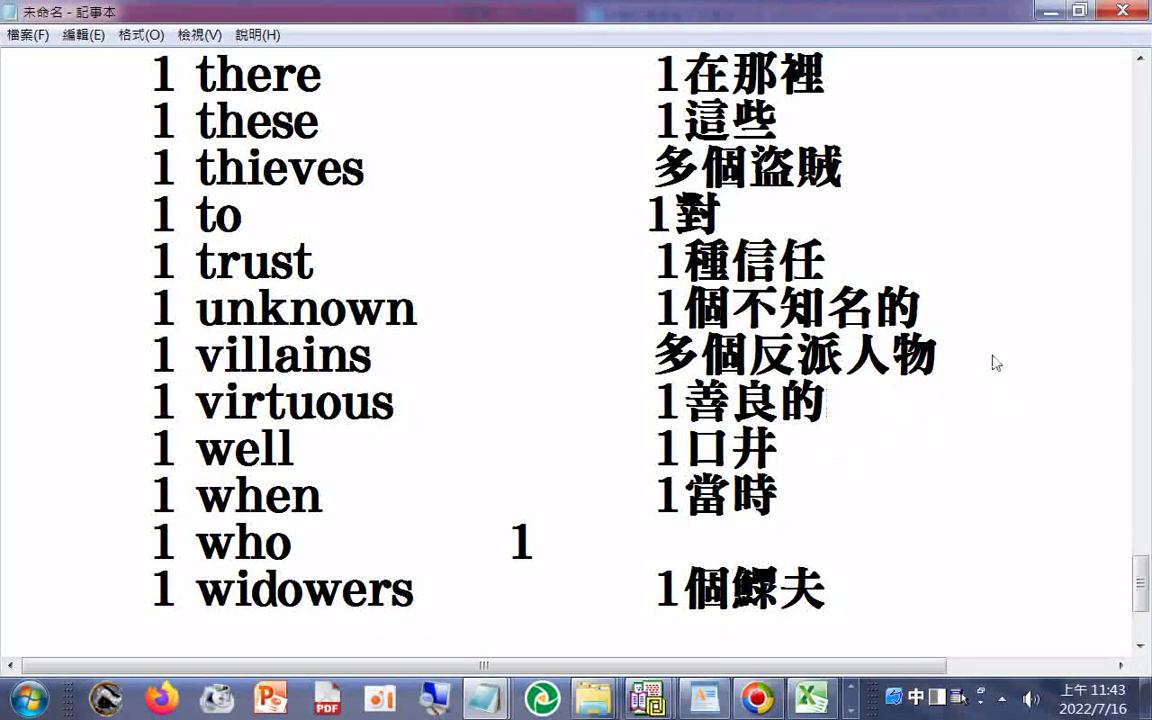
- Add a second meaning ，好的 after 口井 on the well line
type("cl32k7")
key("Return")
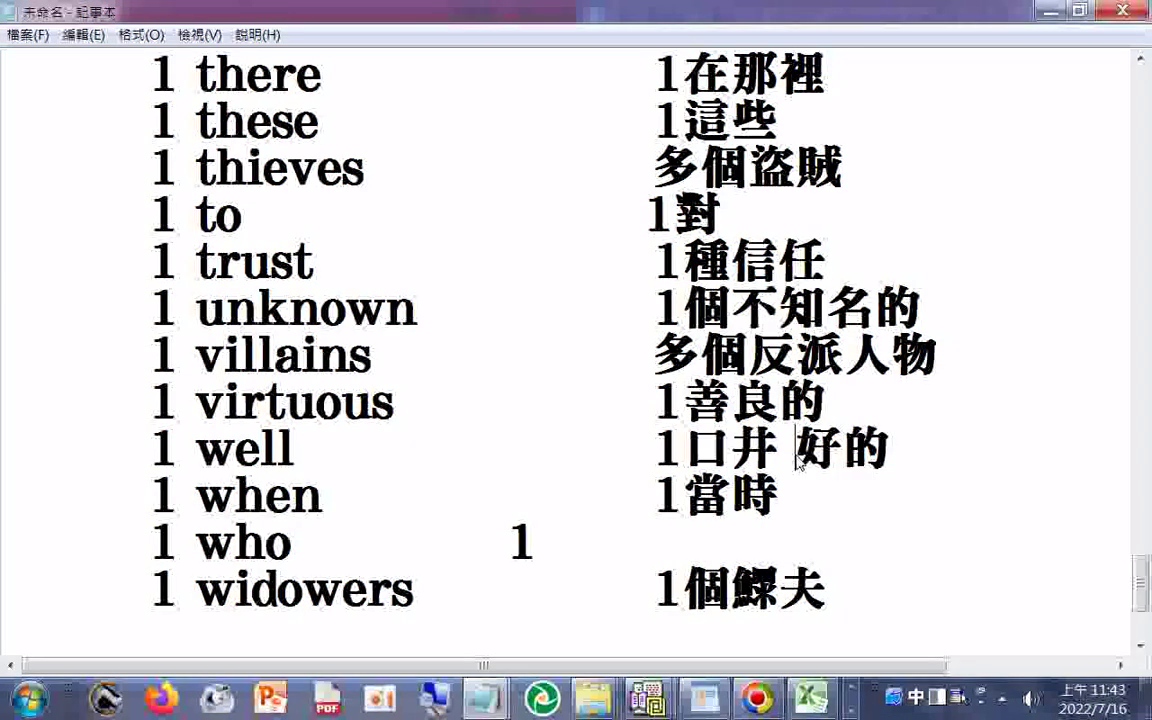
type("，")
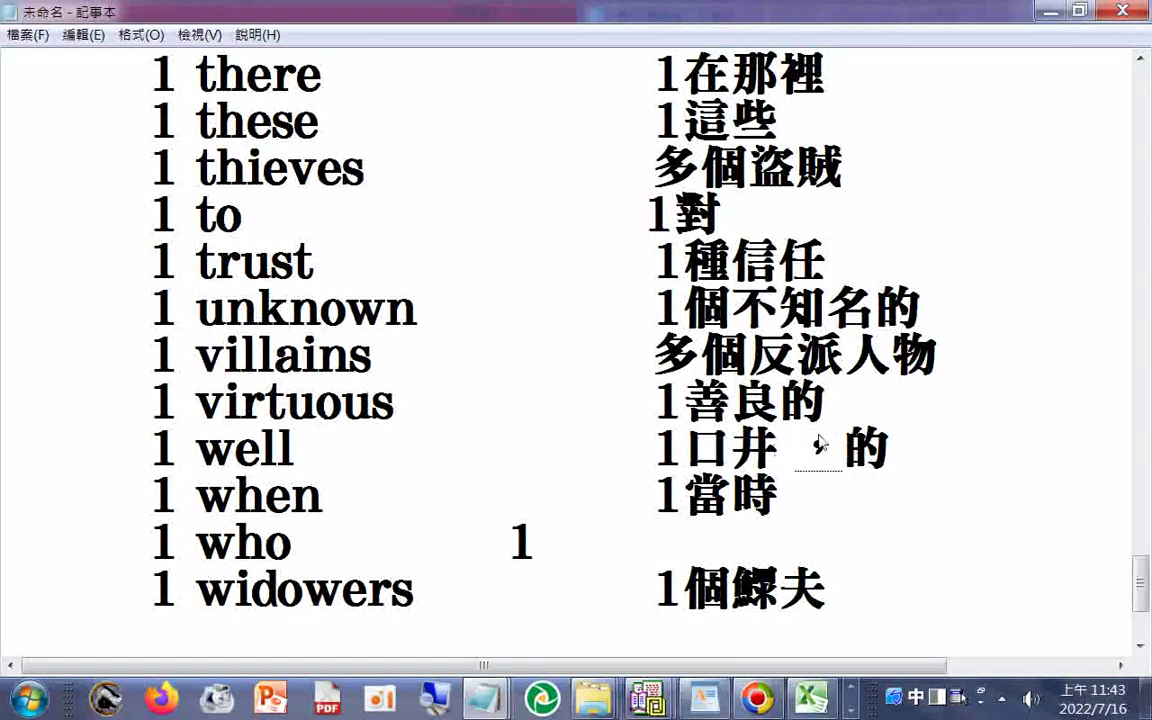
type("好")
key("Return")
- Type 誰 after the 1 so the who line reads 1誰
left_click(613, 532)
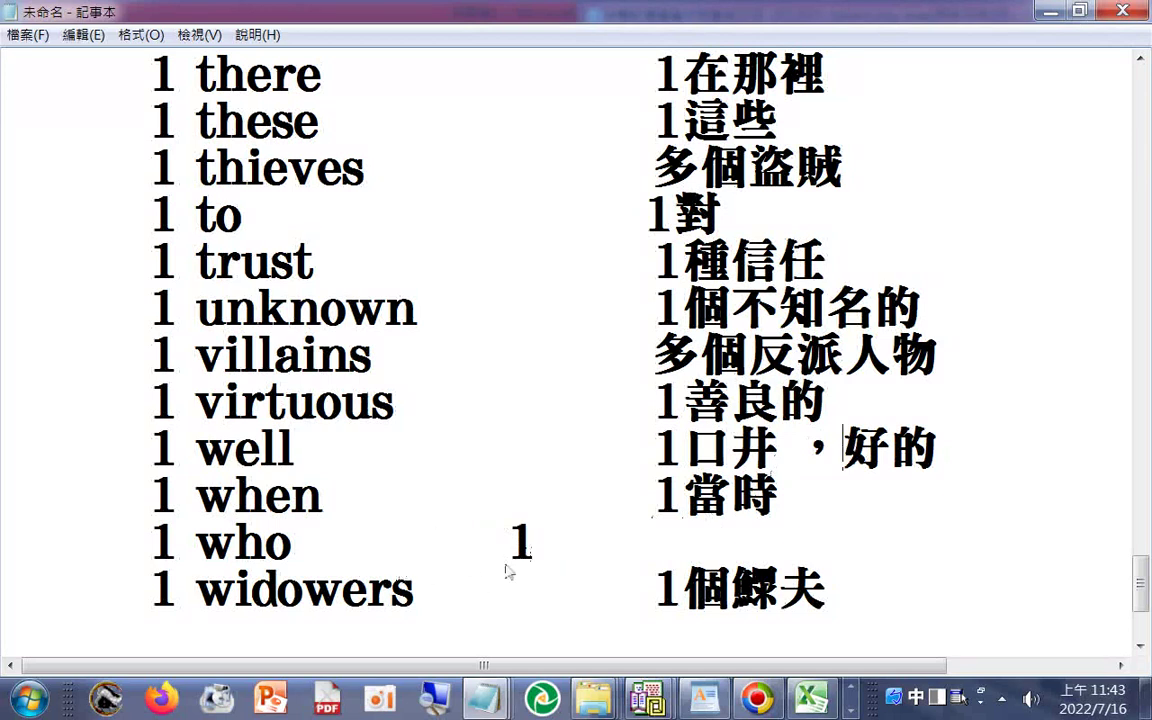
key("Left")
type("gl6")
key("BackSpace")
type("g")
type("o")
type("6")
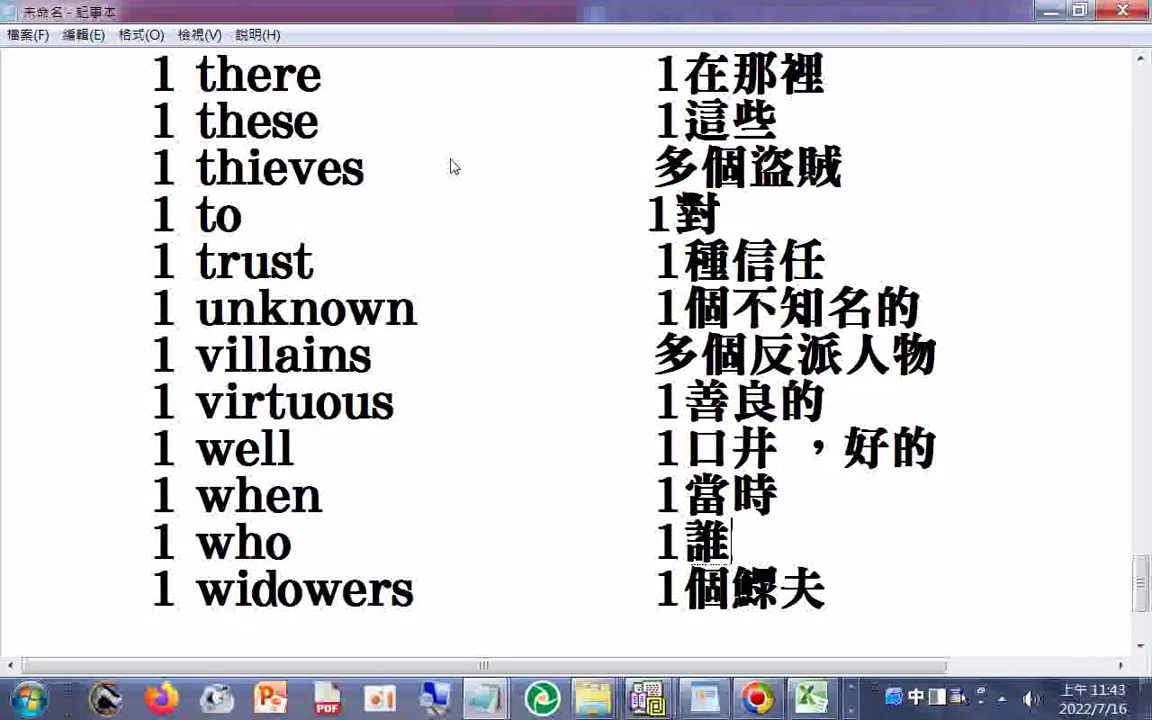
- Paste 多 over the leading 1 in 1個鰥夫 and 1個寡婦 for widowers and widows
scroll(452, 168, "down", 2)
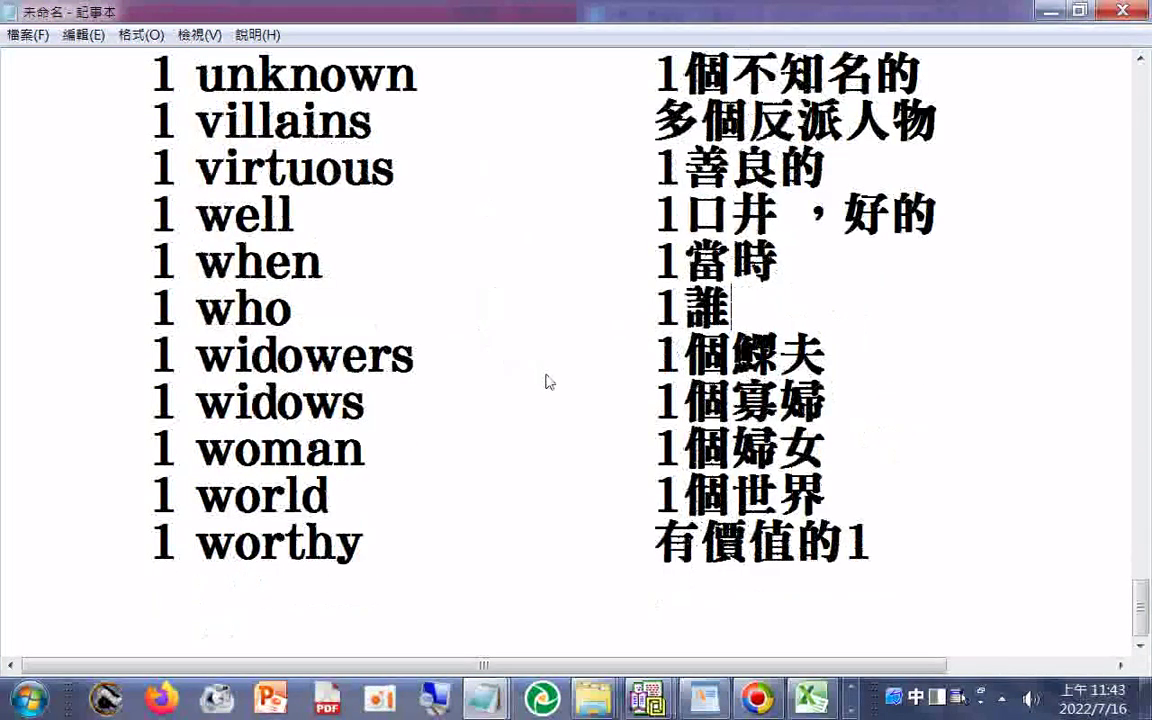
left_click_drag(654, 352, 683, 352)
right_click(676, 358)
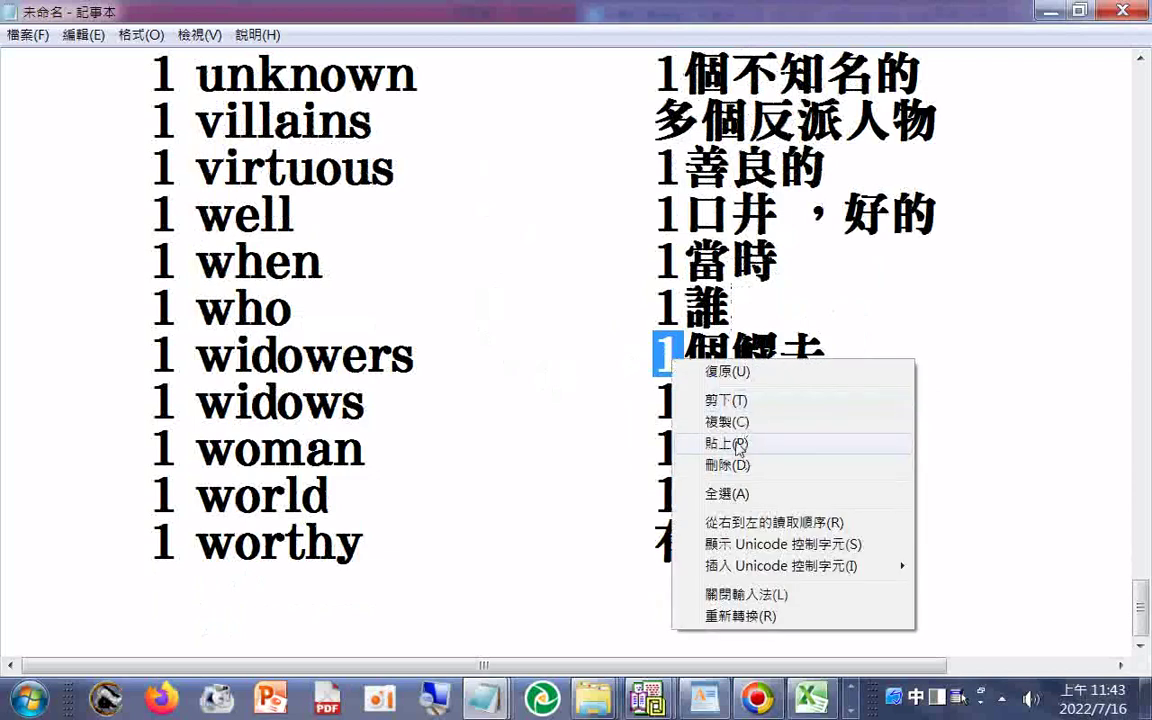
left_click(740, 443)
left_click_drag(657, 410, 676, 412)
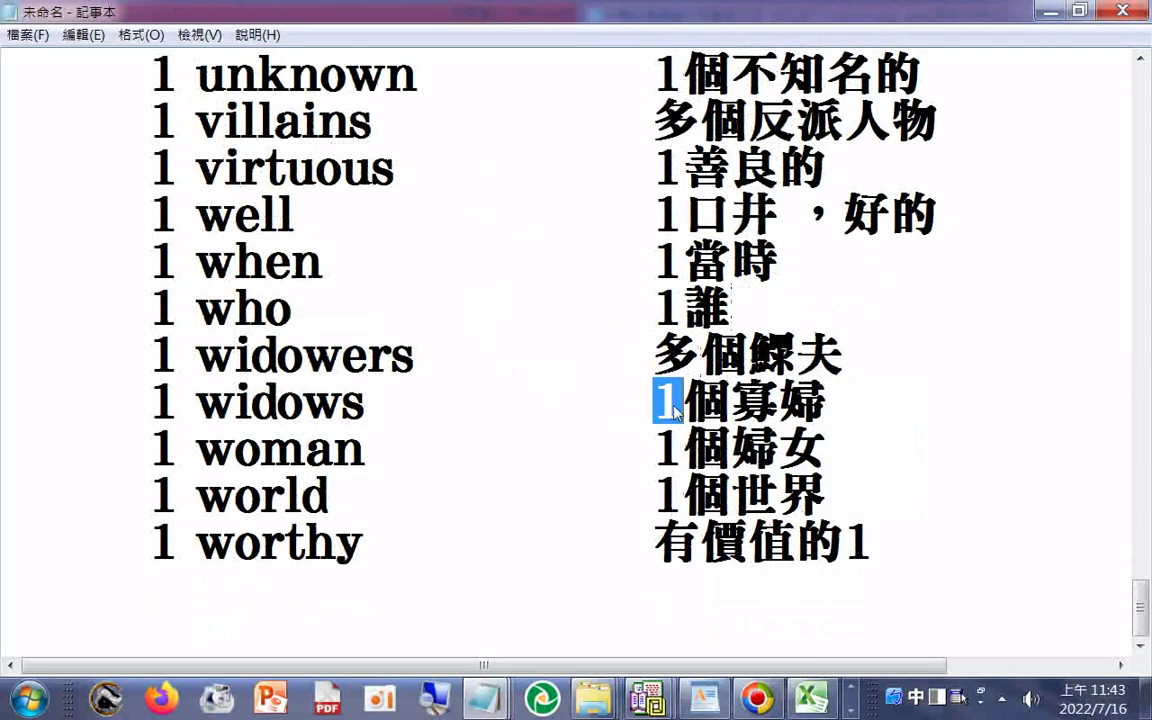
right_click(664, 410)
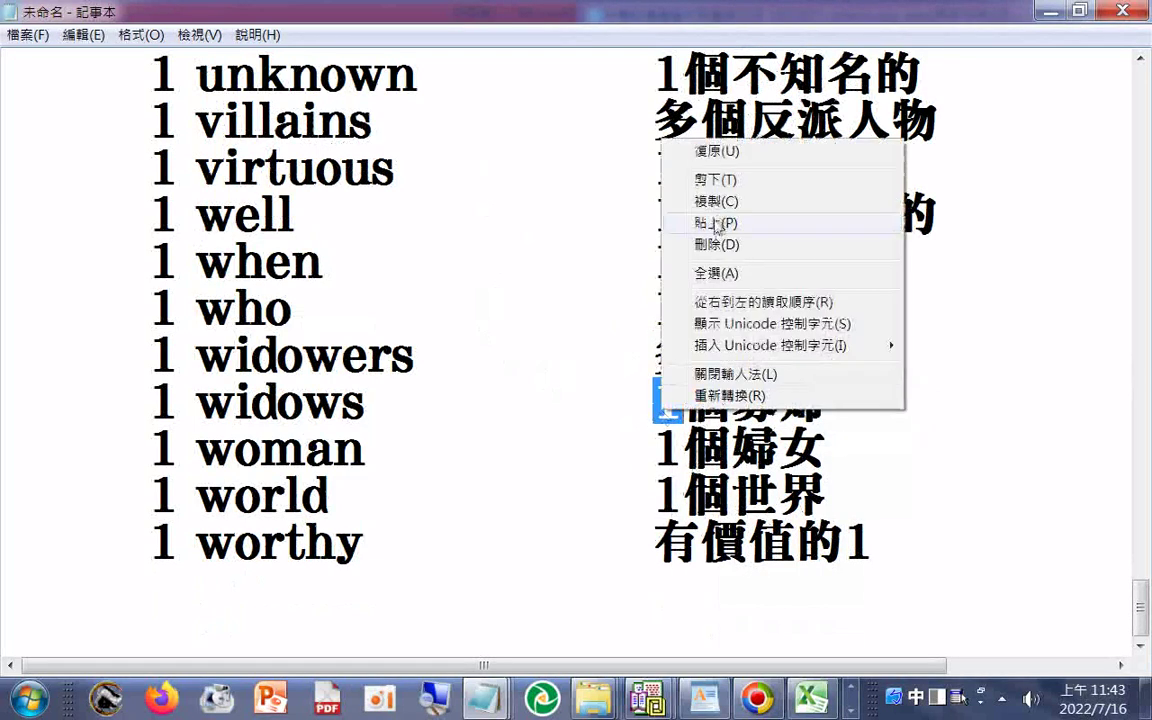
left_click(716, 224)
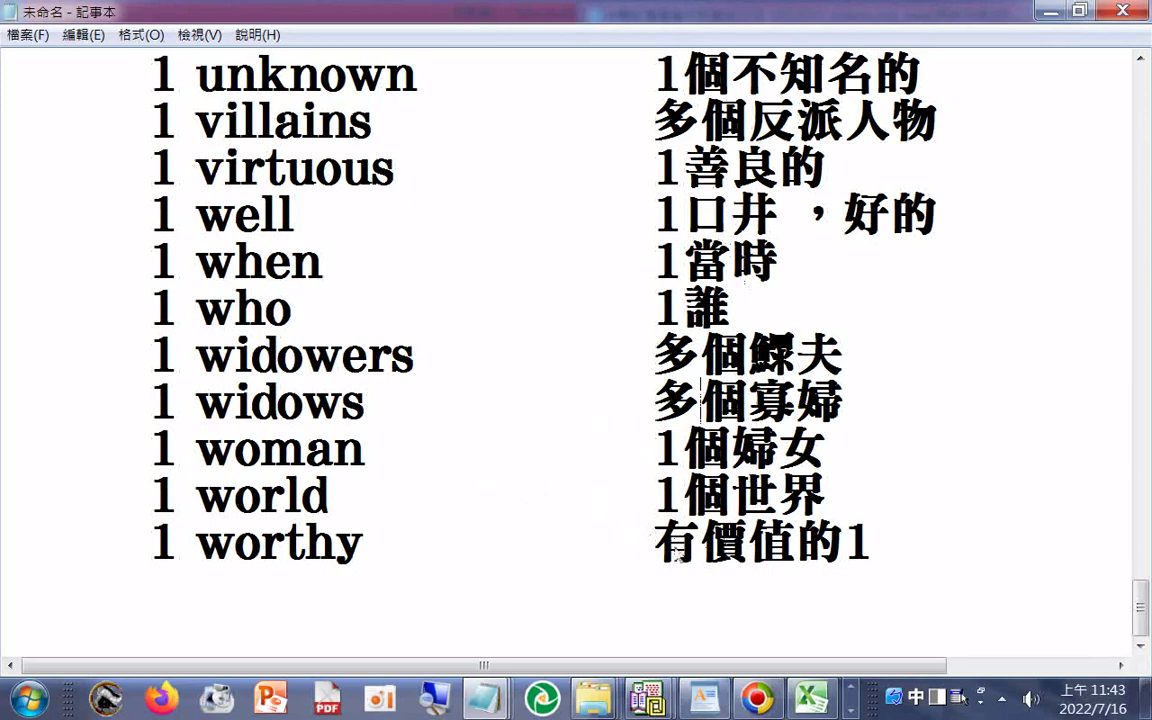
- Move worthy's trailing 1 to the front so it reads 1有價值的
left_click(655, 541)
type("1")
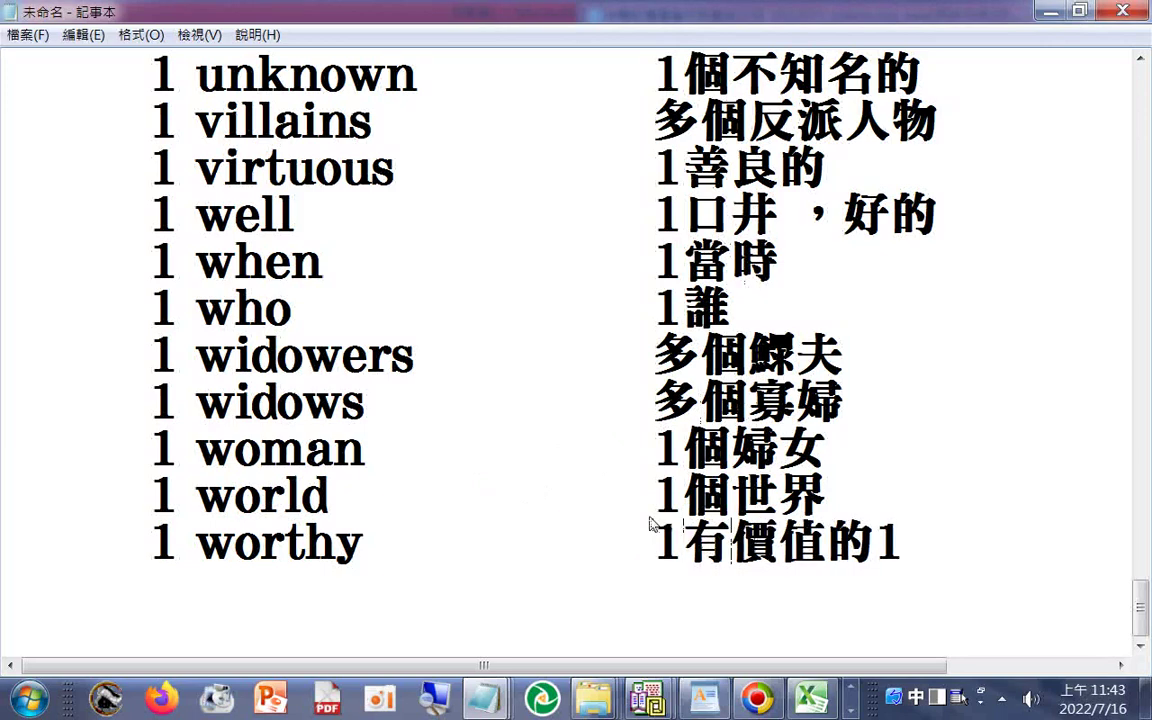
key("BackSpace")
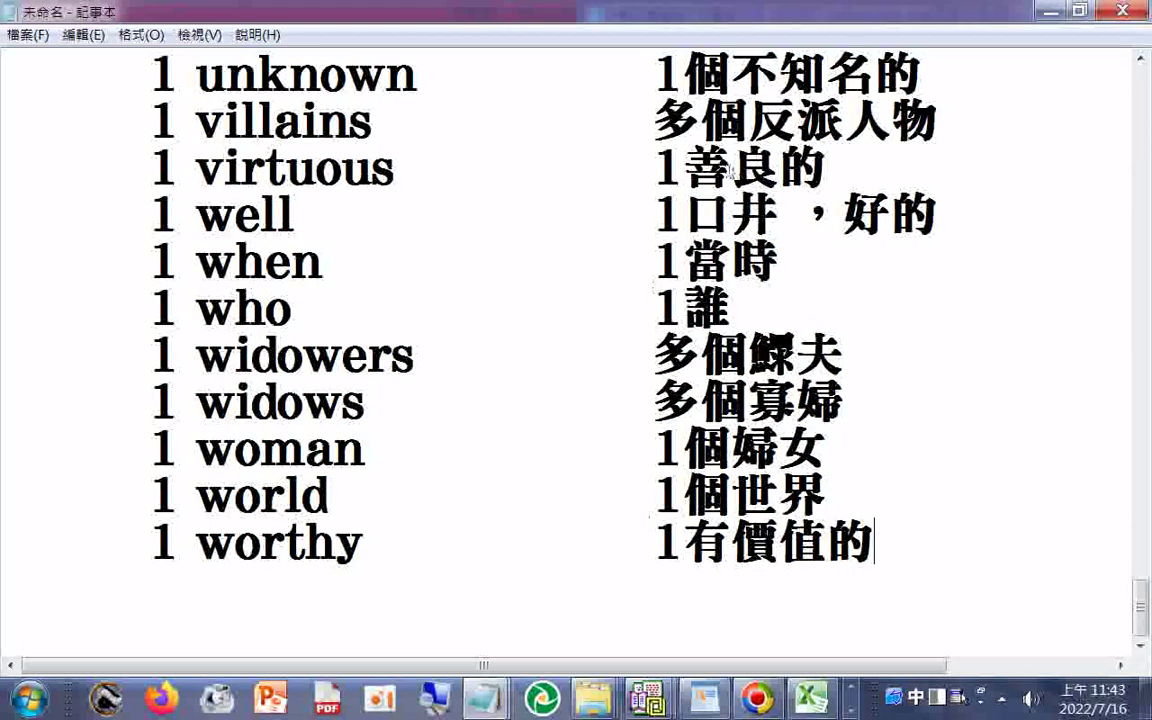
- Add an empty pair of parentheses after the ix entry, clearing the stray symbols
scroll(653, 522, "up", 3)
scroll(897, 357, "up", 7)
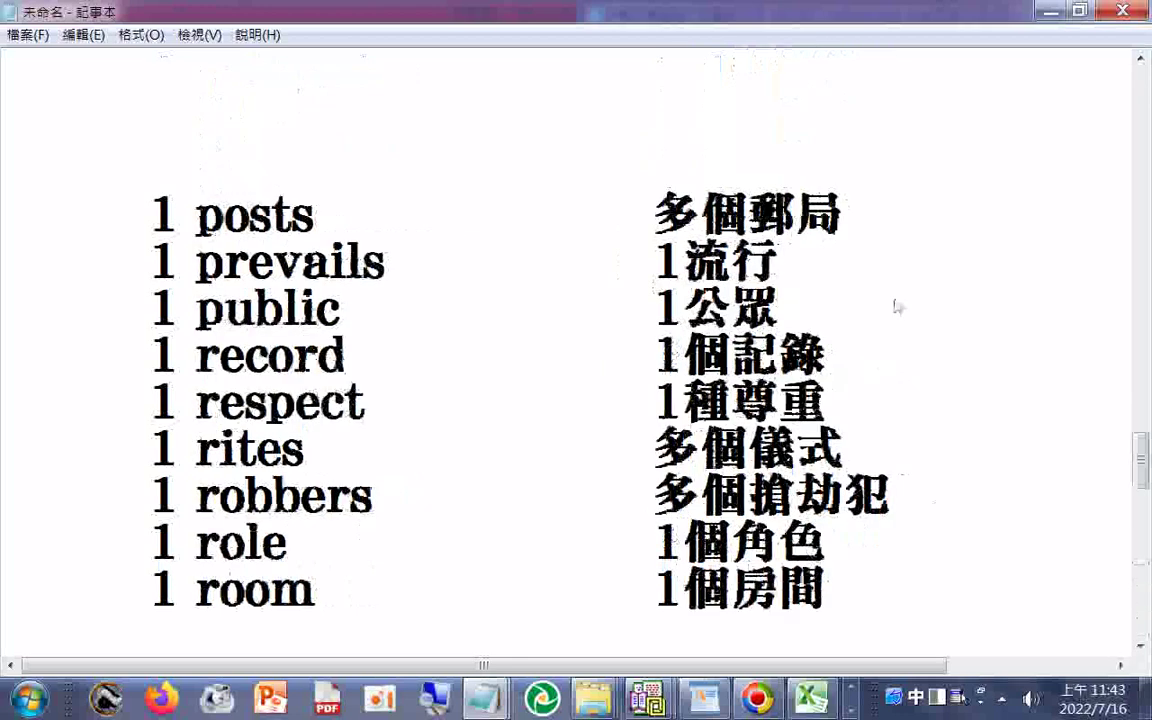
scroll(897, 306, "up", 5)
scroll(888, 290, "up", 4)
scroll(890, 293, "up", 4)
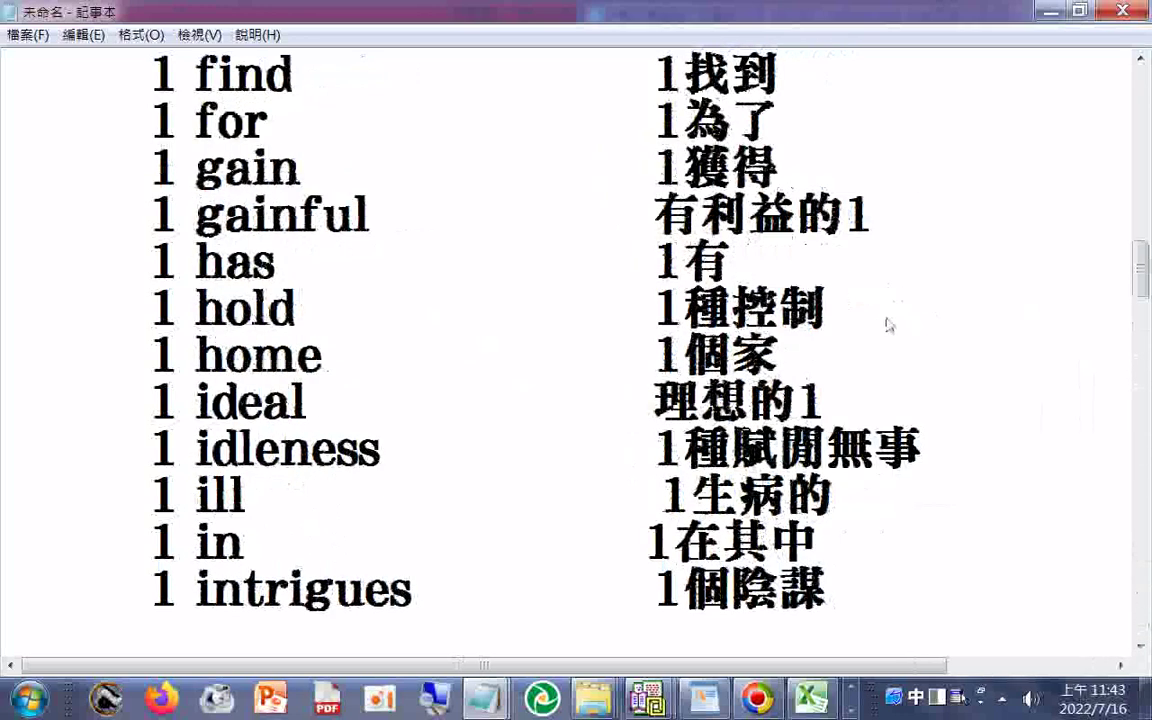
scroll(890, 296, "down", 2)
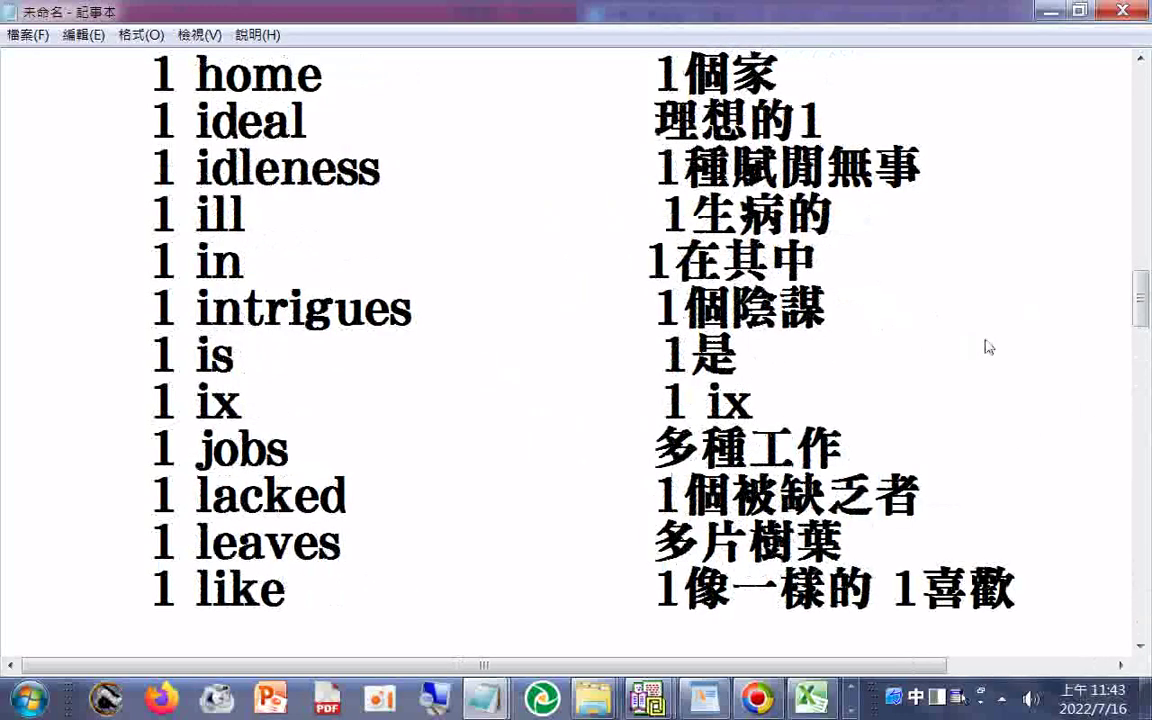
type(")")
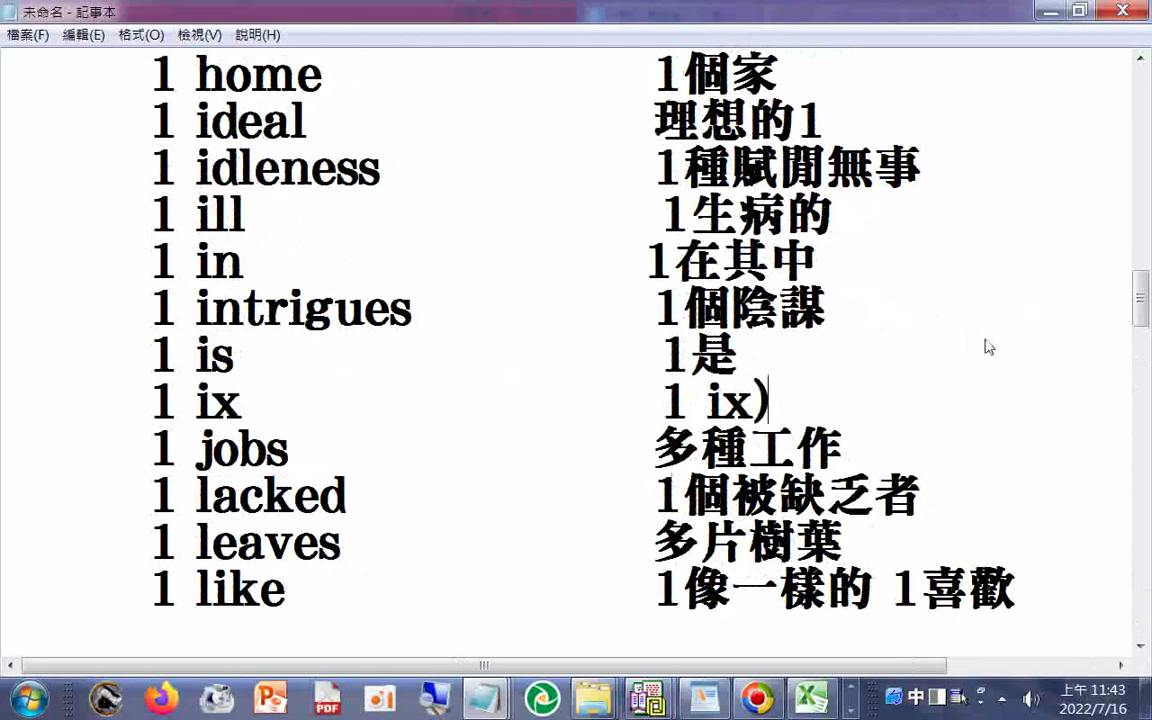
key("Left")
type("**")
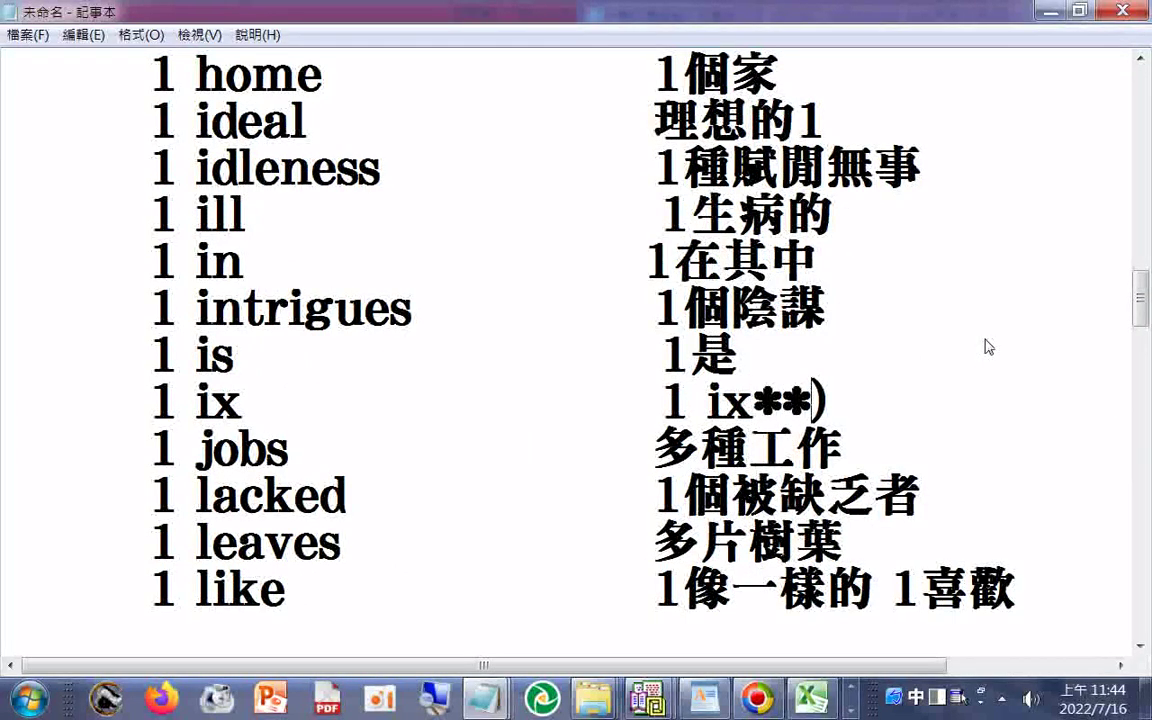
type("&*(")
key("Left")
key("Left")
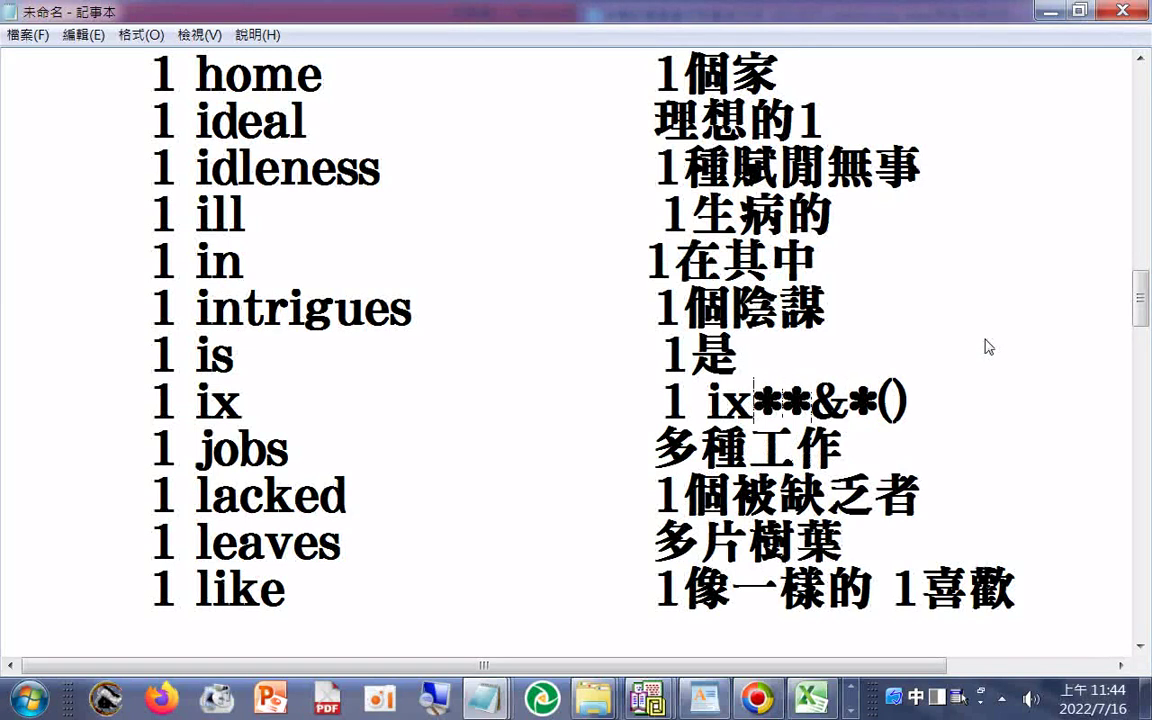
key("Delete")
key("Delete")
key("Delete")
key("Delete")
type("0")
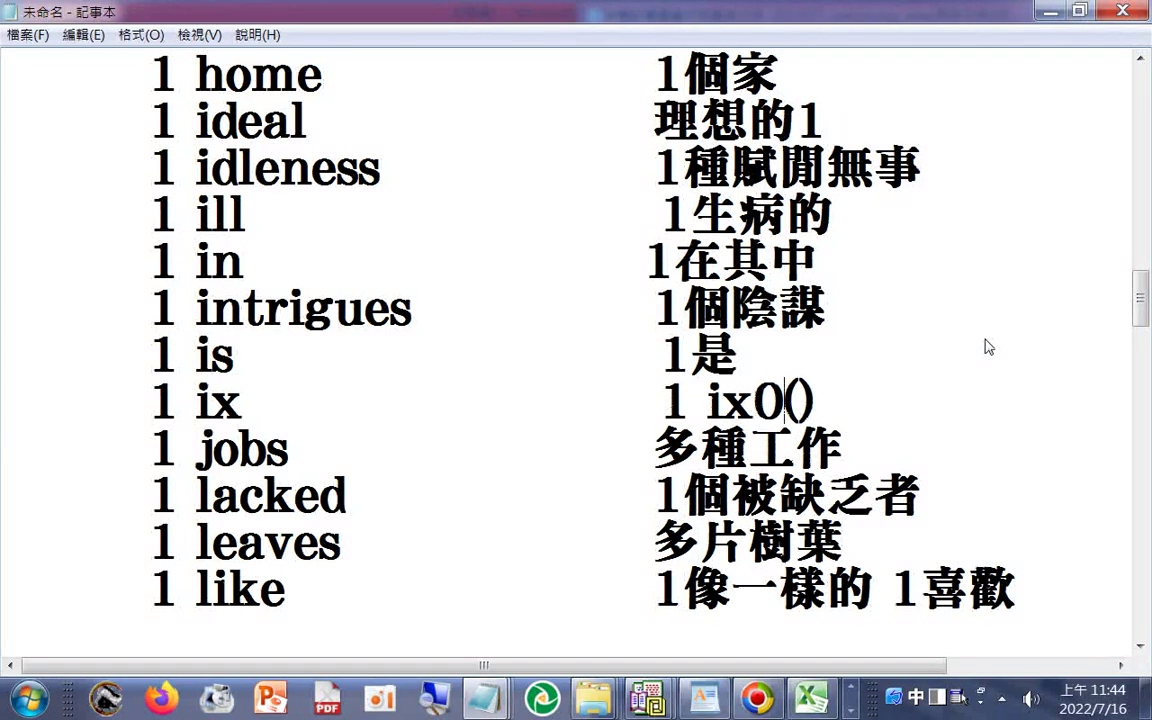
key("BackSpace")
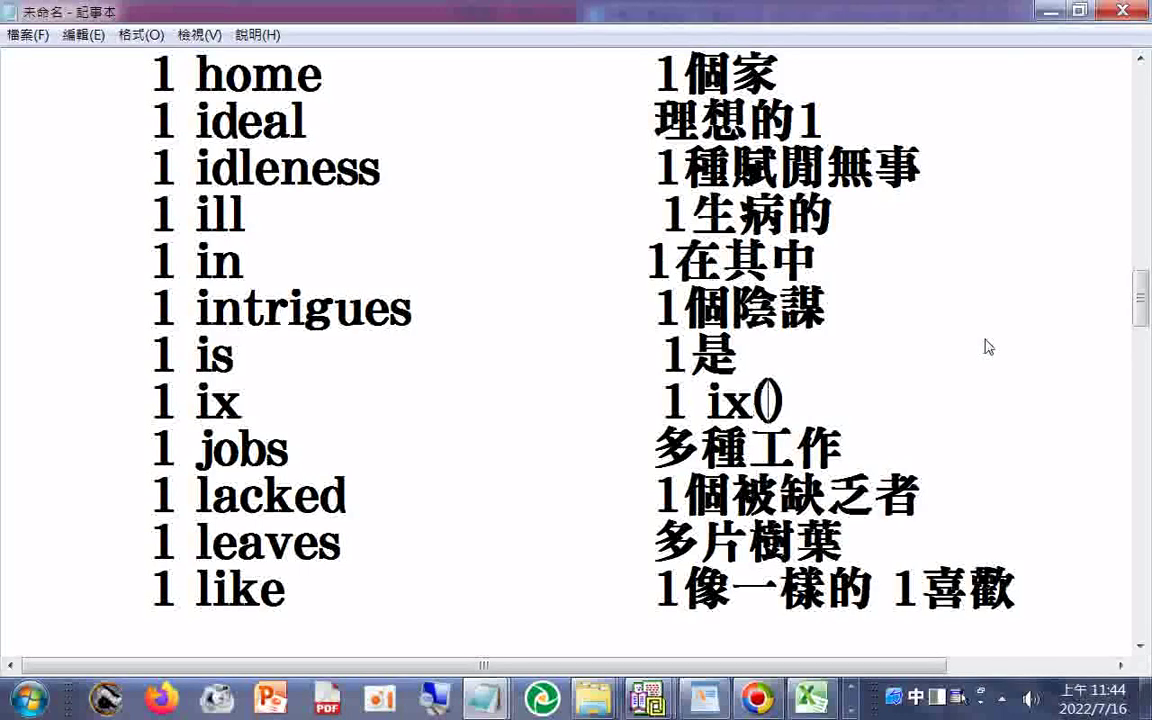
type("9")
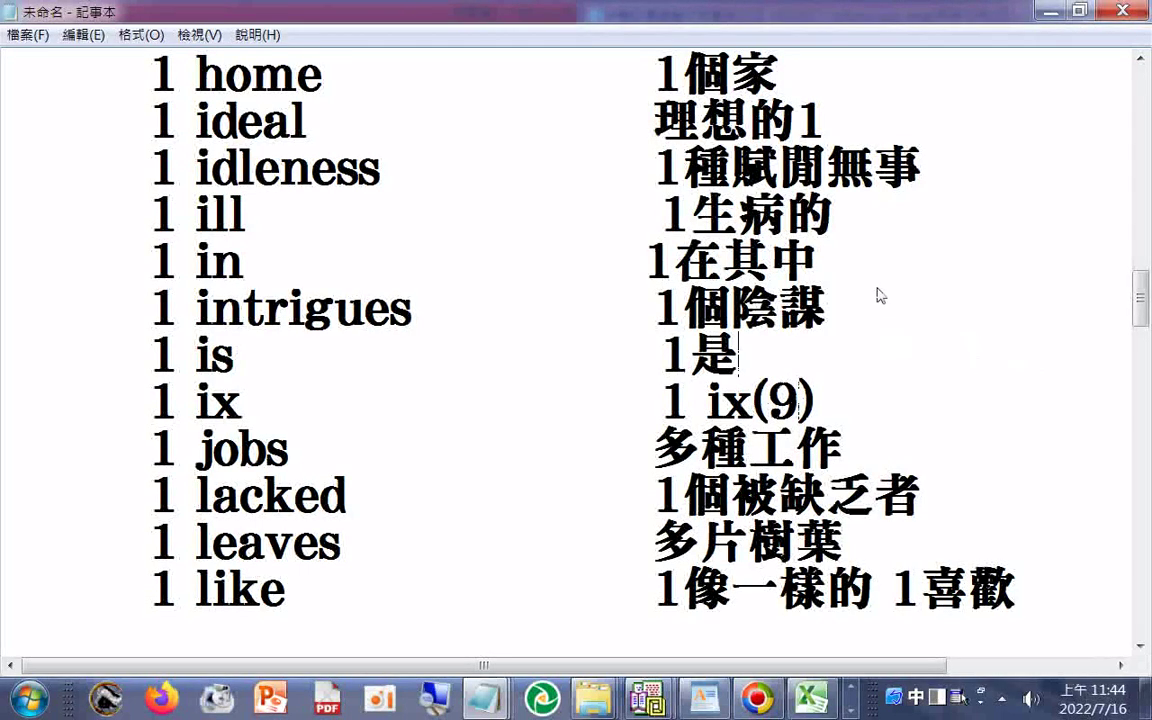
- Separate like's two meanings with a full-width comma before 1喜歡
scroll(877, 293, "up", 2)
scroll(893, 271, "up", 1)
scroll(893, 271, "up", 5)
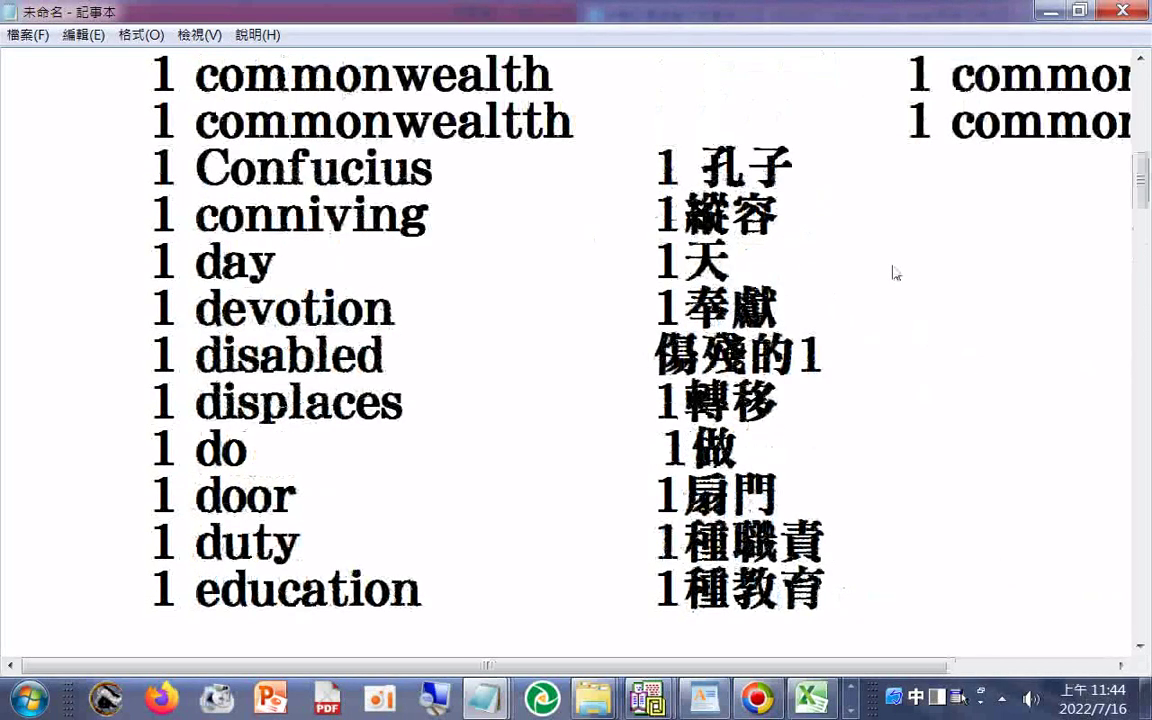
scroll(895, 272, "down", 2)
scroll(895, 272, "down", 2)
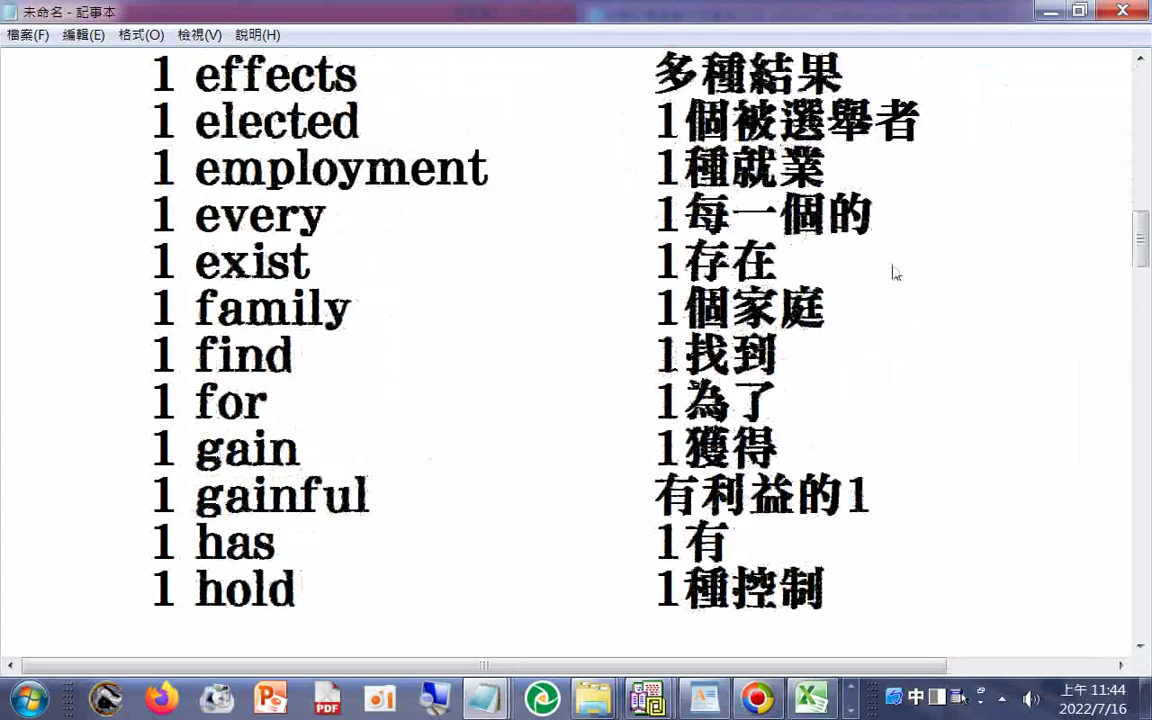
scroll(895, 272, "down", 2)
scroll(895, 271, "down", 3)
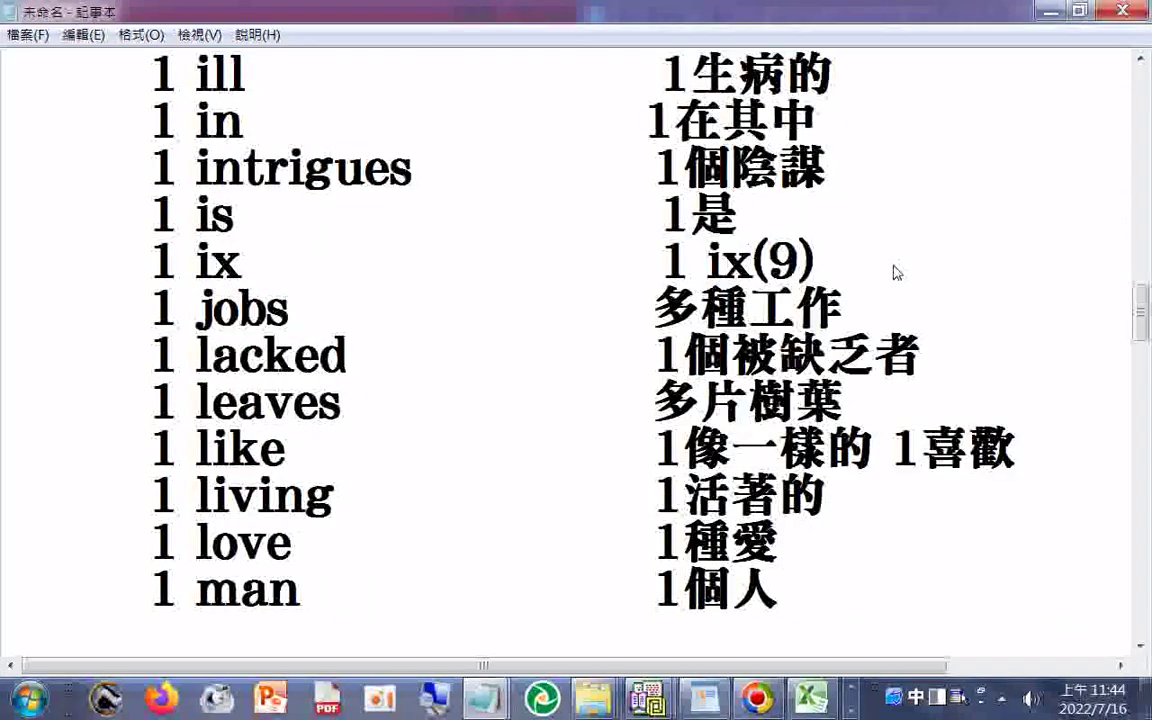
scroll(895, 271, "down", 3)
scroll(895, 271, "up", 1)
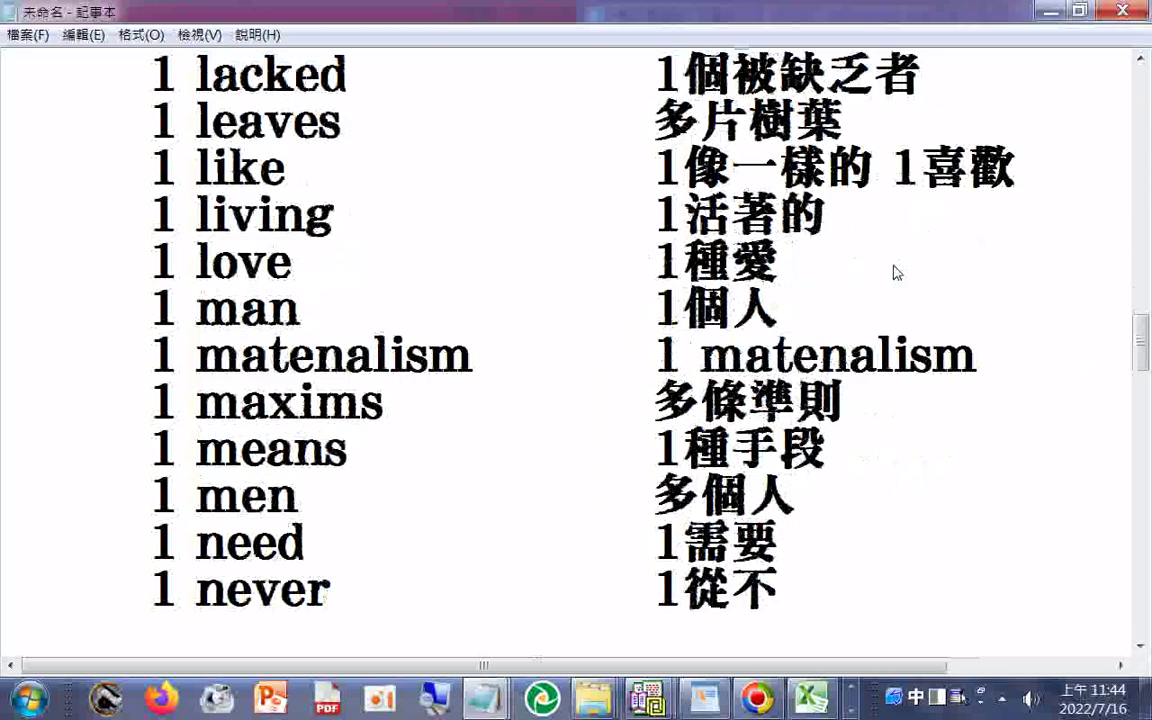
scroll(895, 271, "down", 2)
scroll(895, 271, "down", 2)
scroll(895, 272, "up", 2)
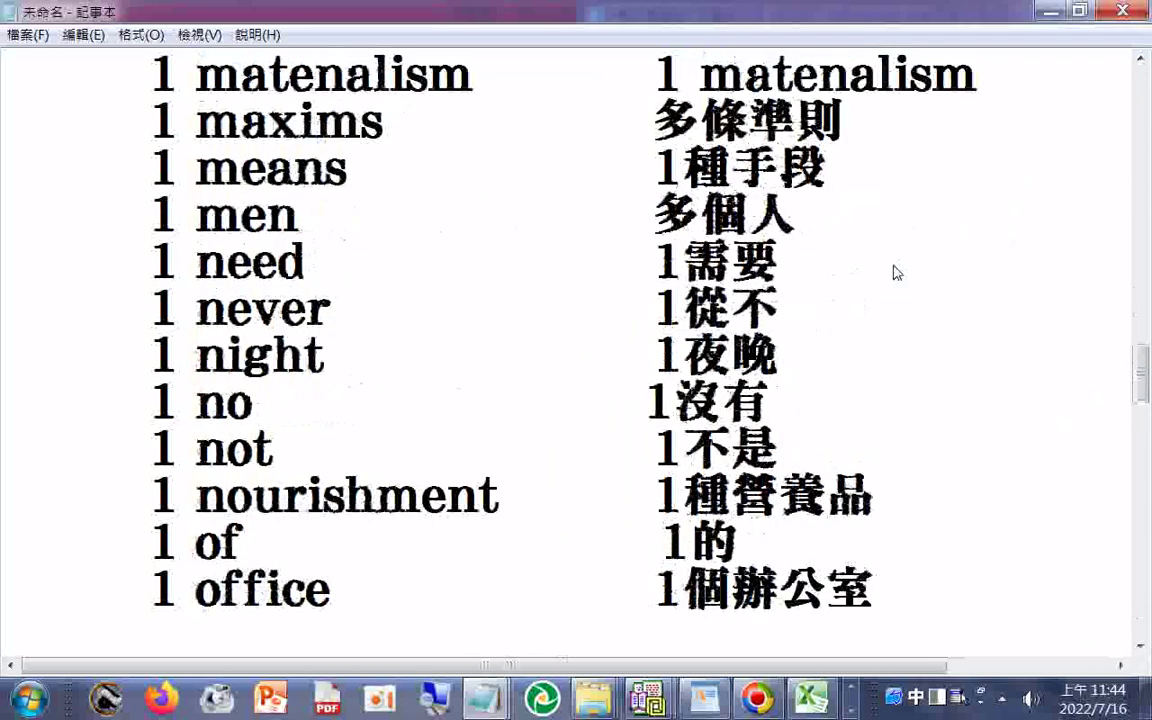
scroll(895, 271, "up", 3)
left_click(890, 310)
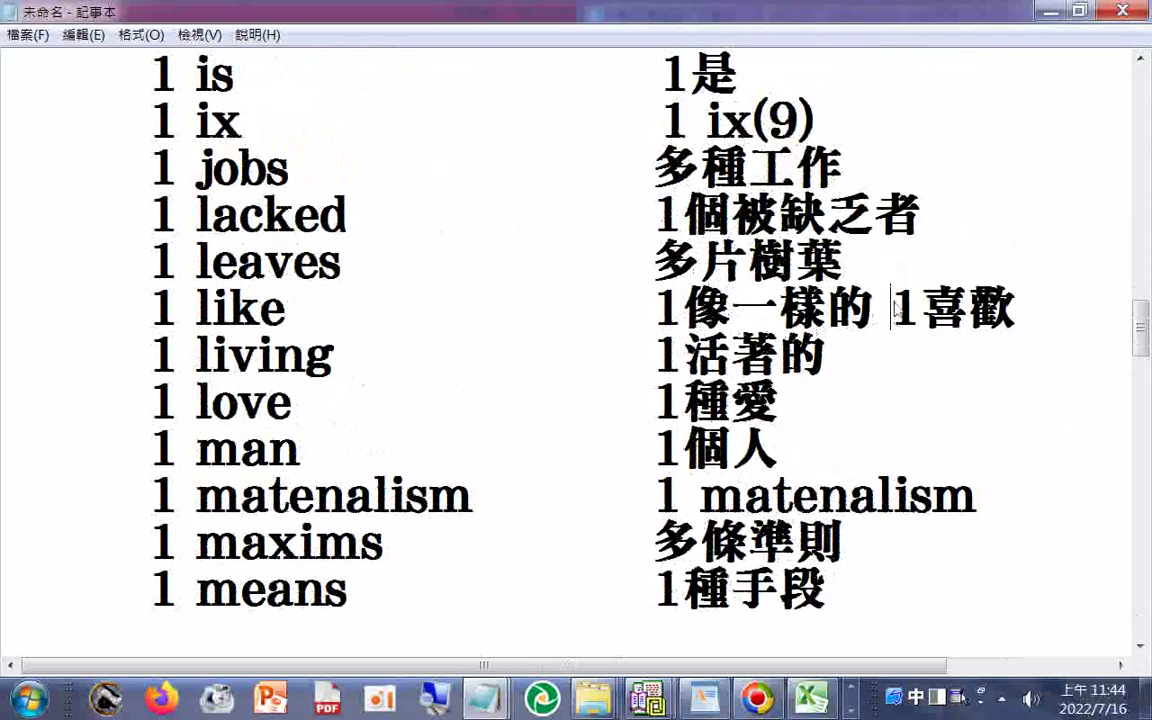
key("Delete")
type("。")
key("BackSpace")
type("，")
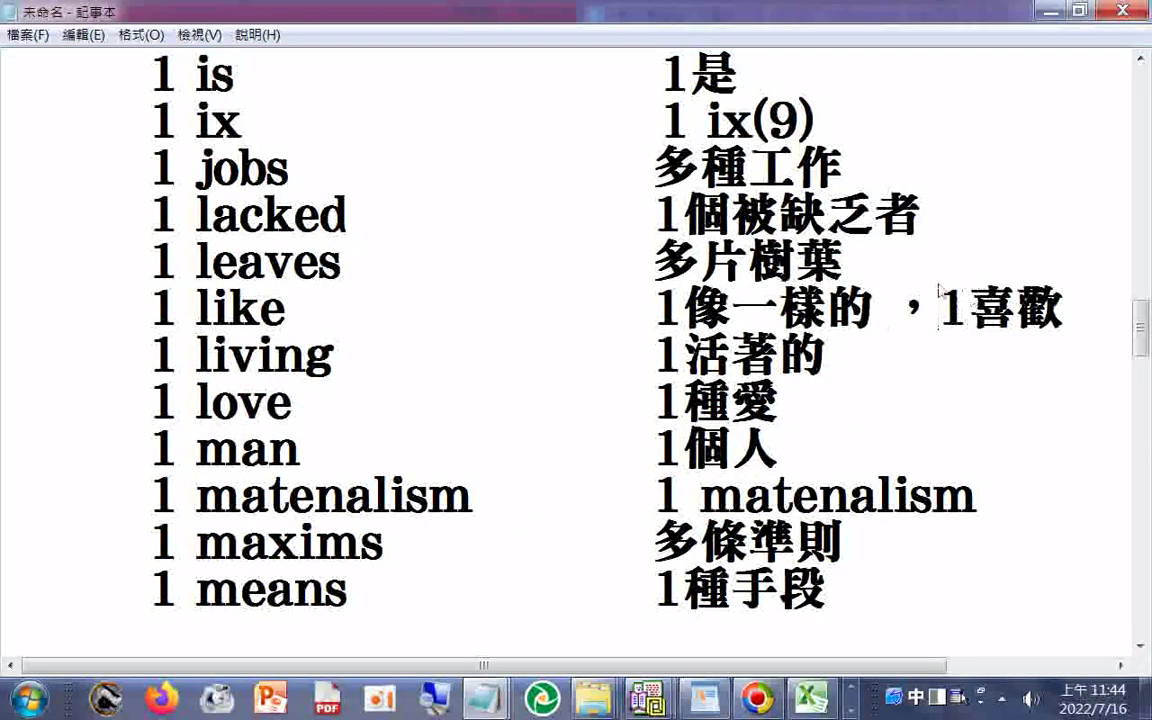
- Move the trailing 1 to the front of own's translation
scroll(938, 290, "down", 3)
scroll(938, 290, "down", 2)
scroll(934, 292, "down", 2)
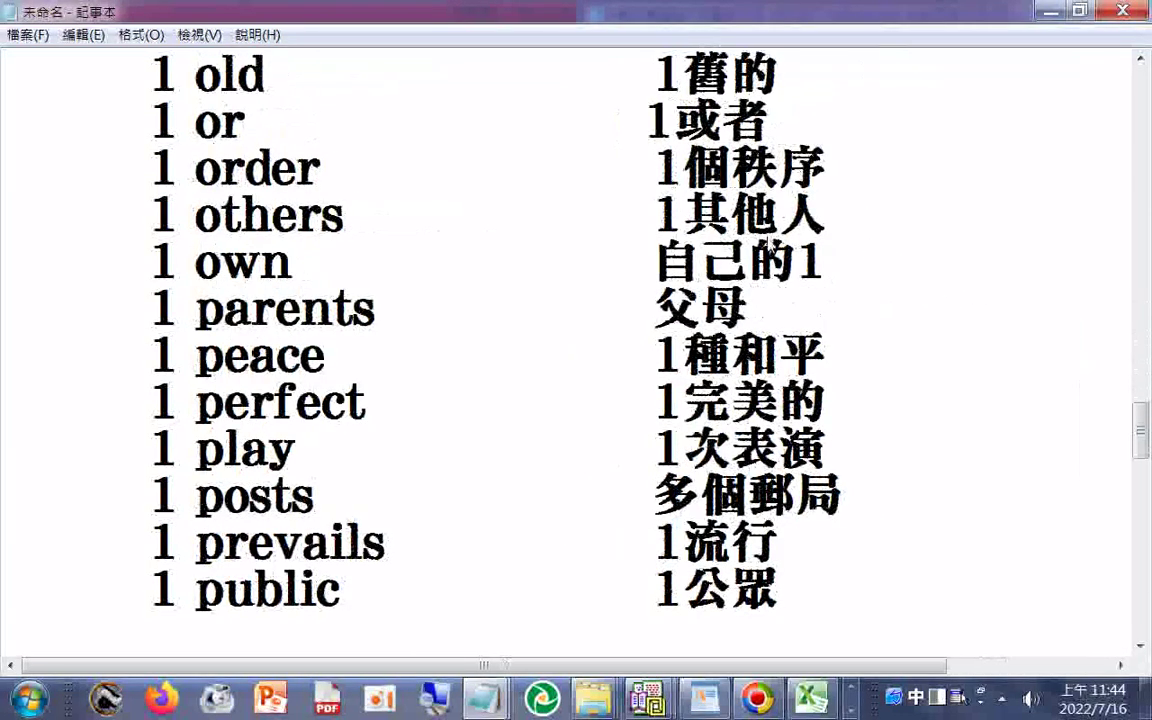
type("1")
key("Right")
key("Right")
key("Delete")
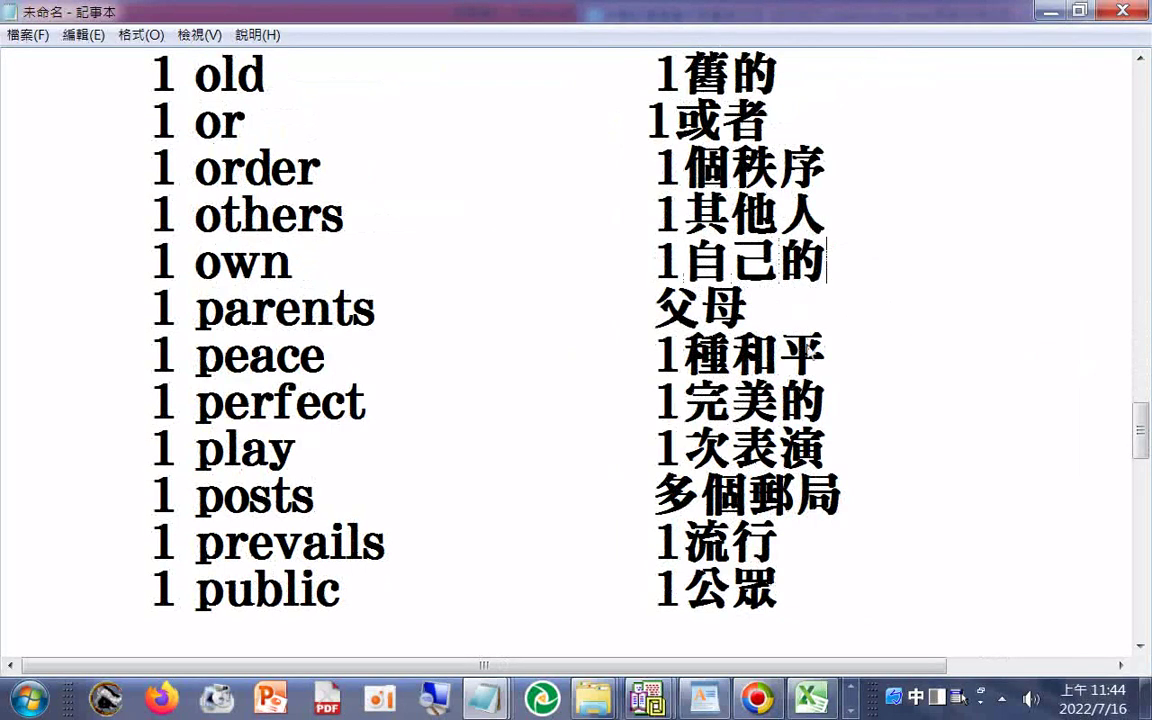
- Move the trailing 1 to the front of the ideal and gainful translations
scroll(782, 310, "down", 10)
scroll(782, 310, "down", 10)
scroll(782, 310, "up", 8)
scroll(782, 310, "up", 7)
scroll(782, 310, "up", 3)
scroll(782, 310, "up", 3)
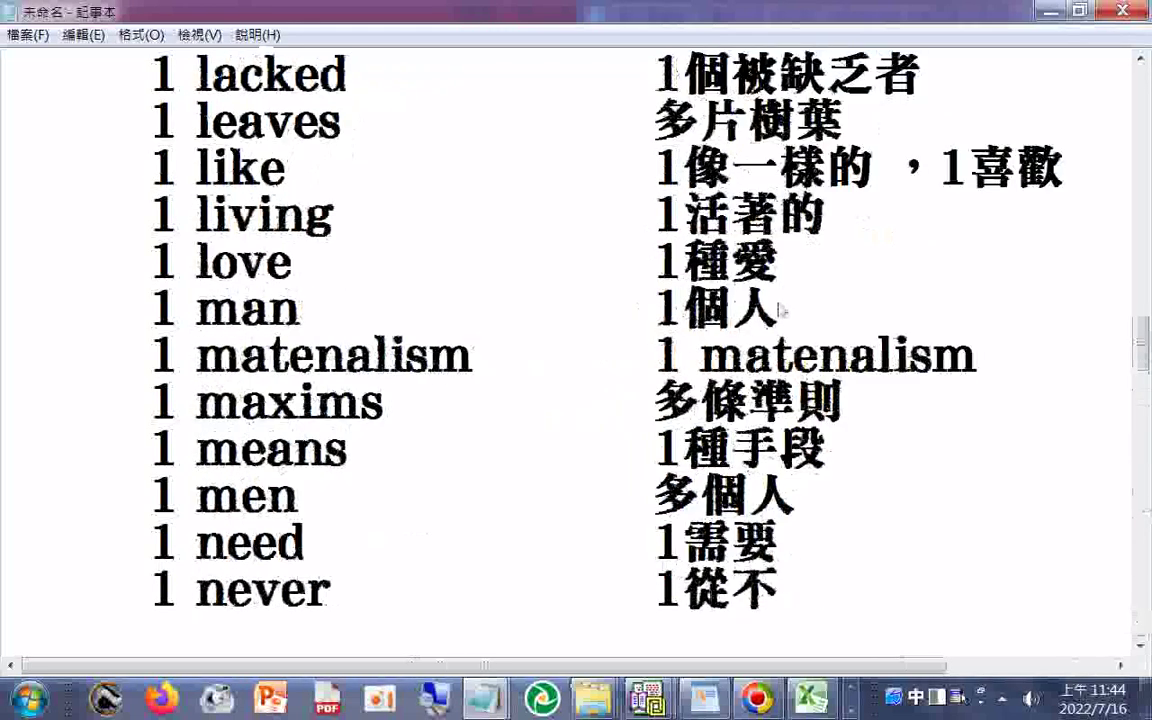
scroll(782, 310, "up", 5)
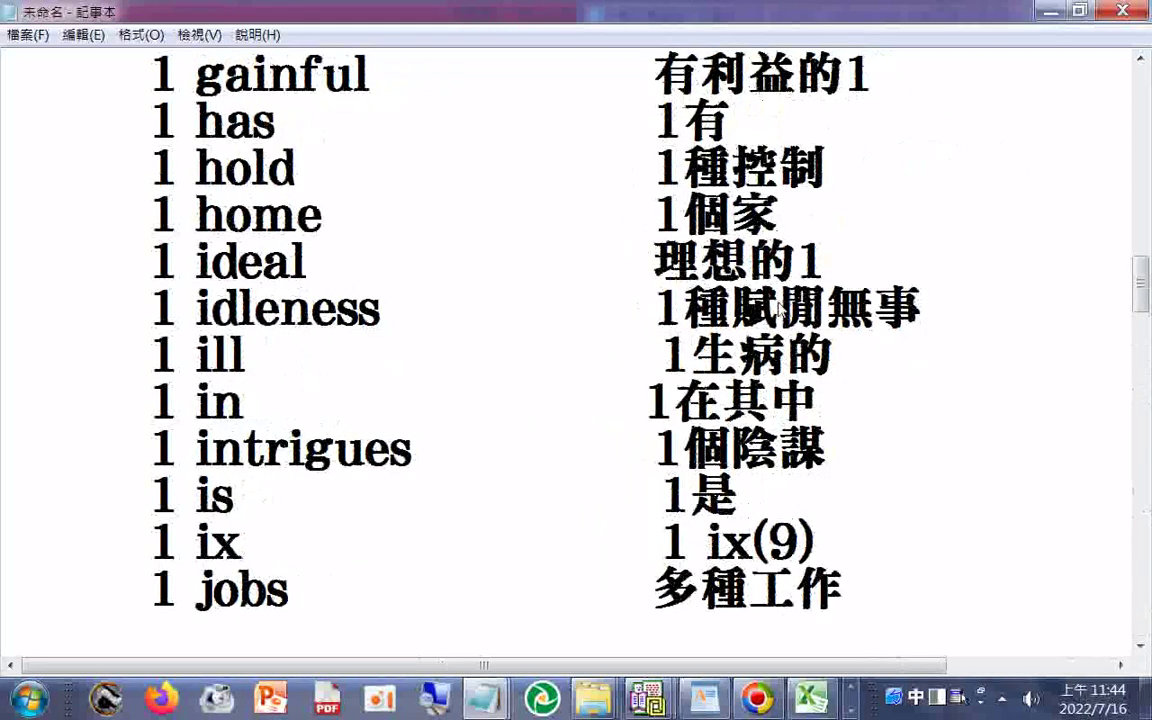
left_click(649, 272)
type("1")
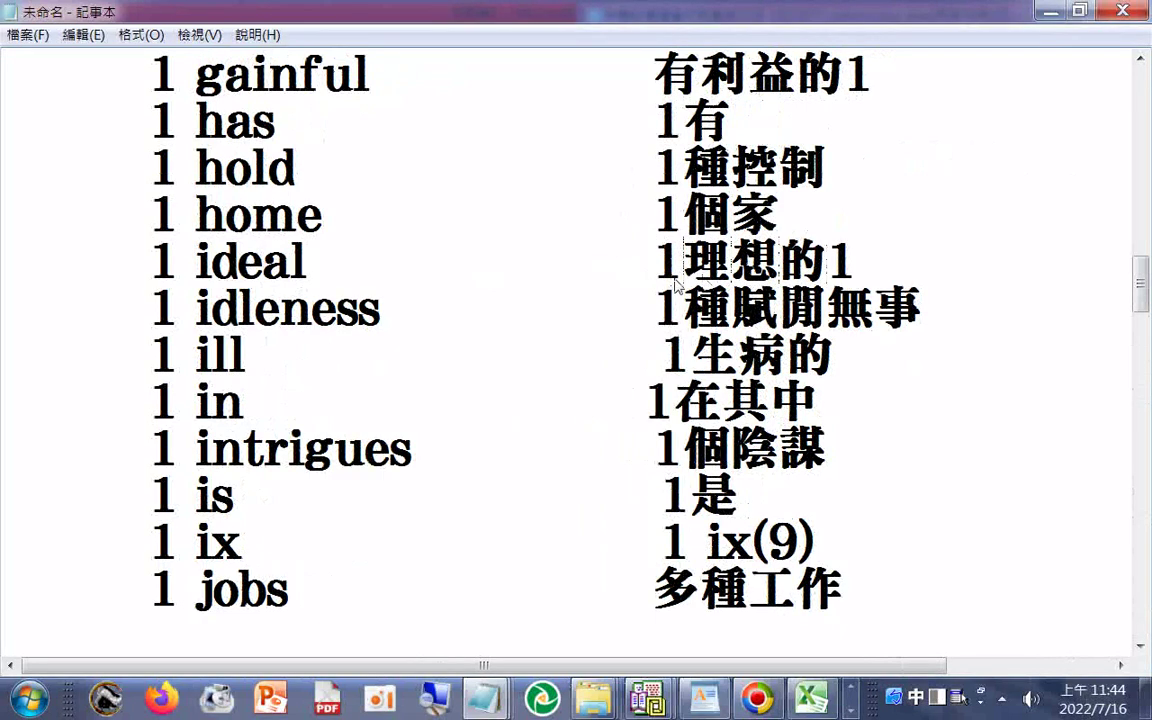
key("BackSpace")
scroll(612, 270, "up", 3)
scroll(612, 270, "up", 3)
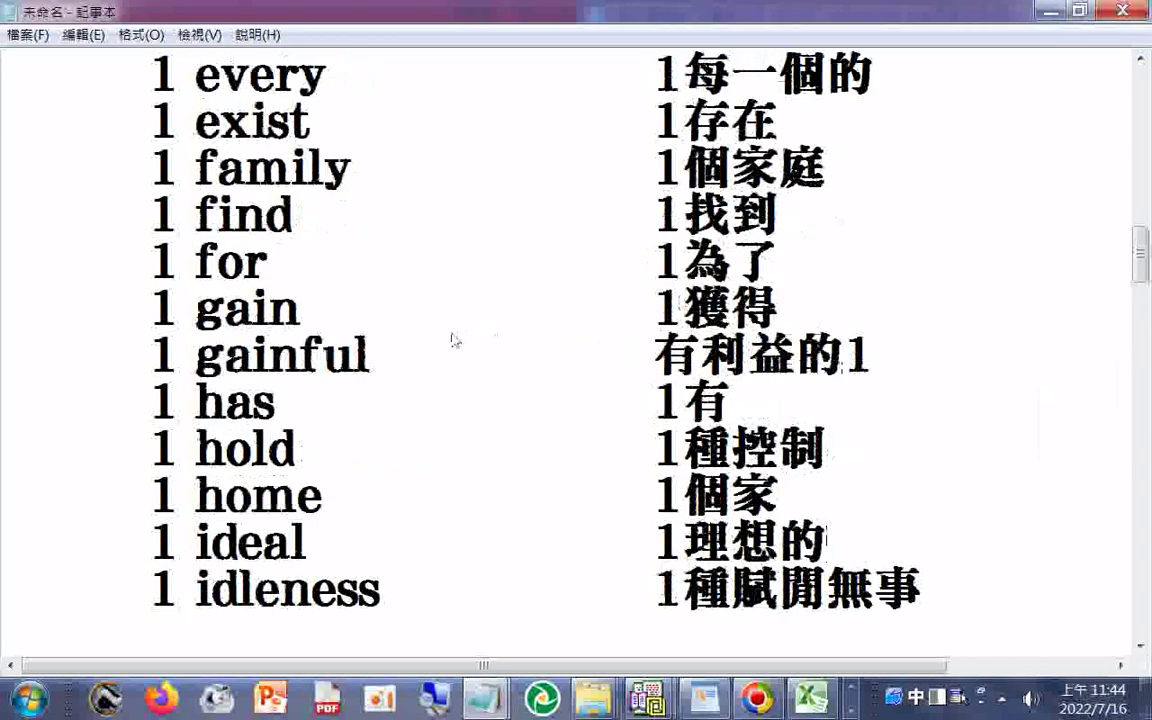
left_click(656, 355)
type("1")
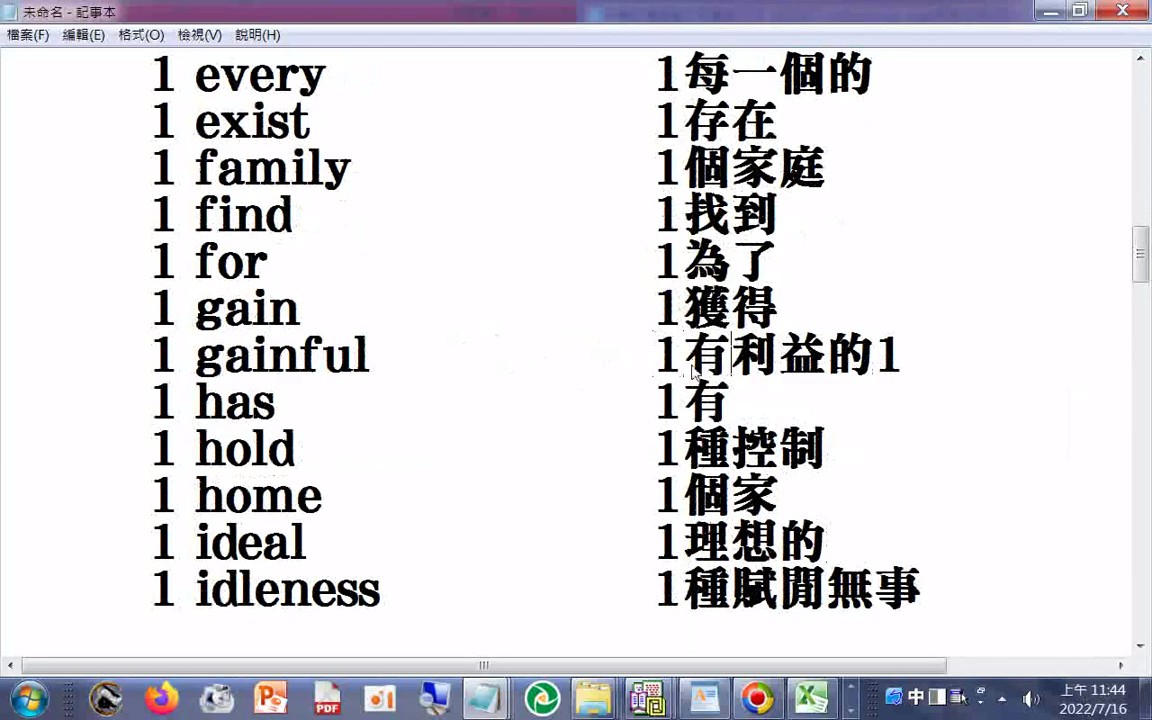
key("BackSpace")
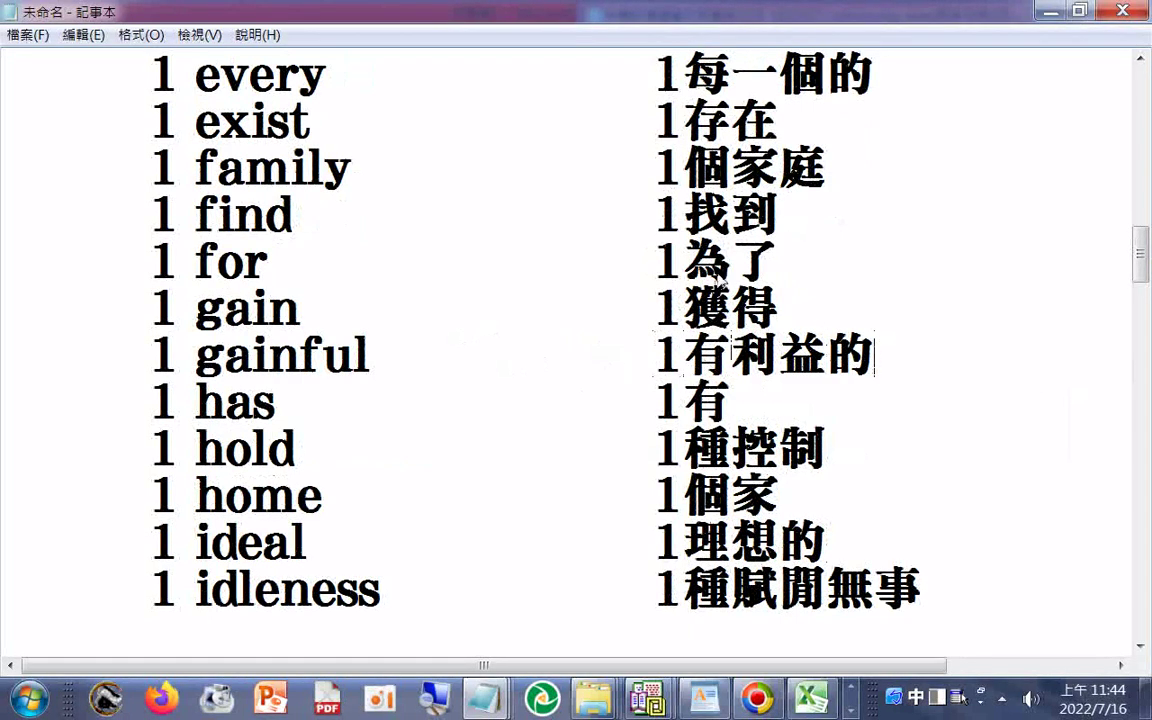
- Move disabled's trailing 1 to the front so it reads 1傷殘的
scroll(676, 290, "up", 5)
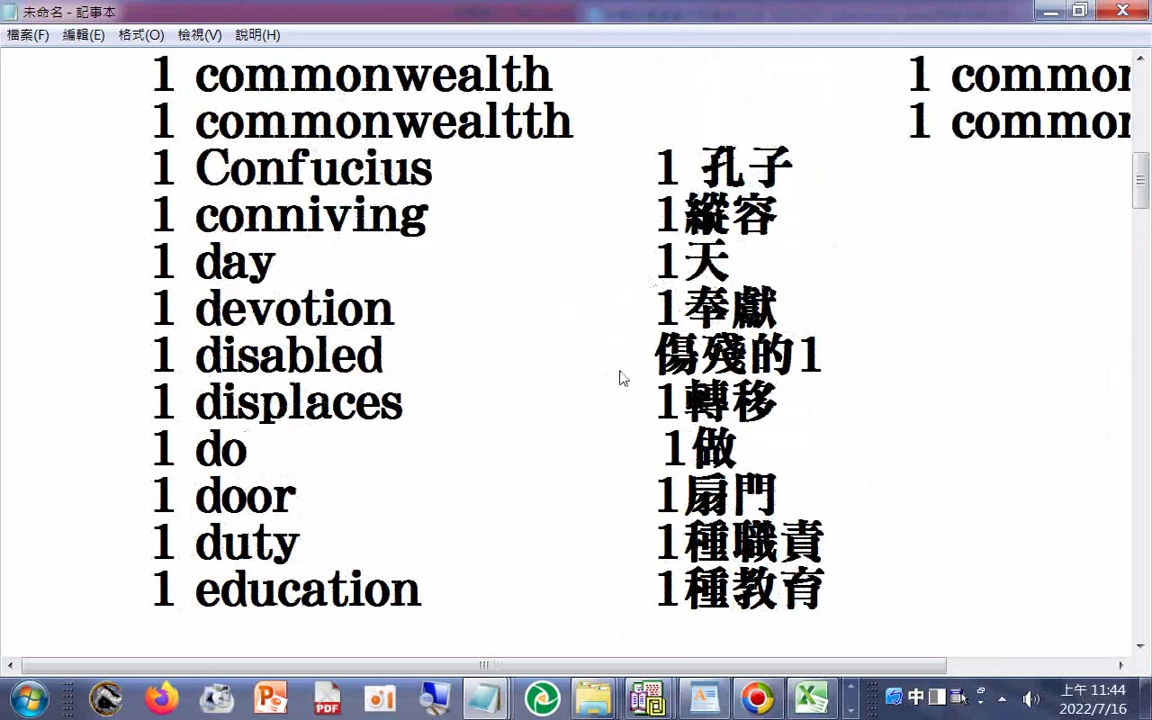
left_click(656, 355)
type("1")
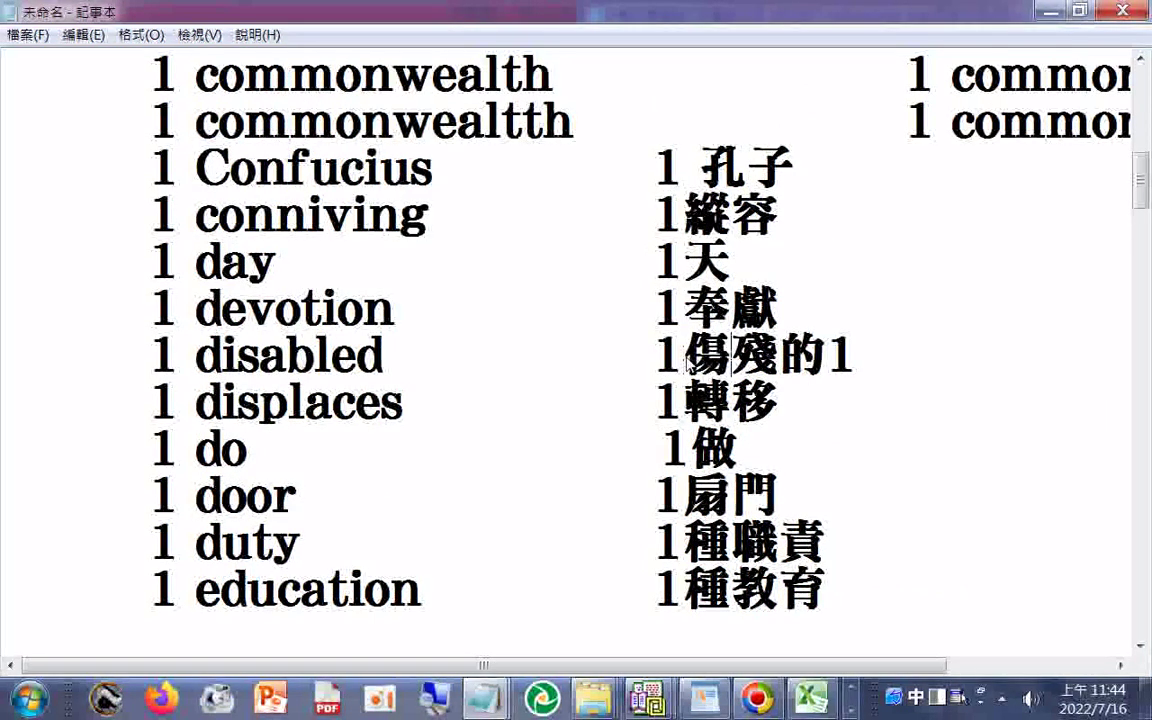
key("Right")
key("Right")
key("Right")
key("Delete")
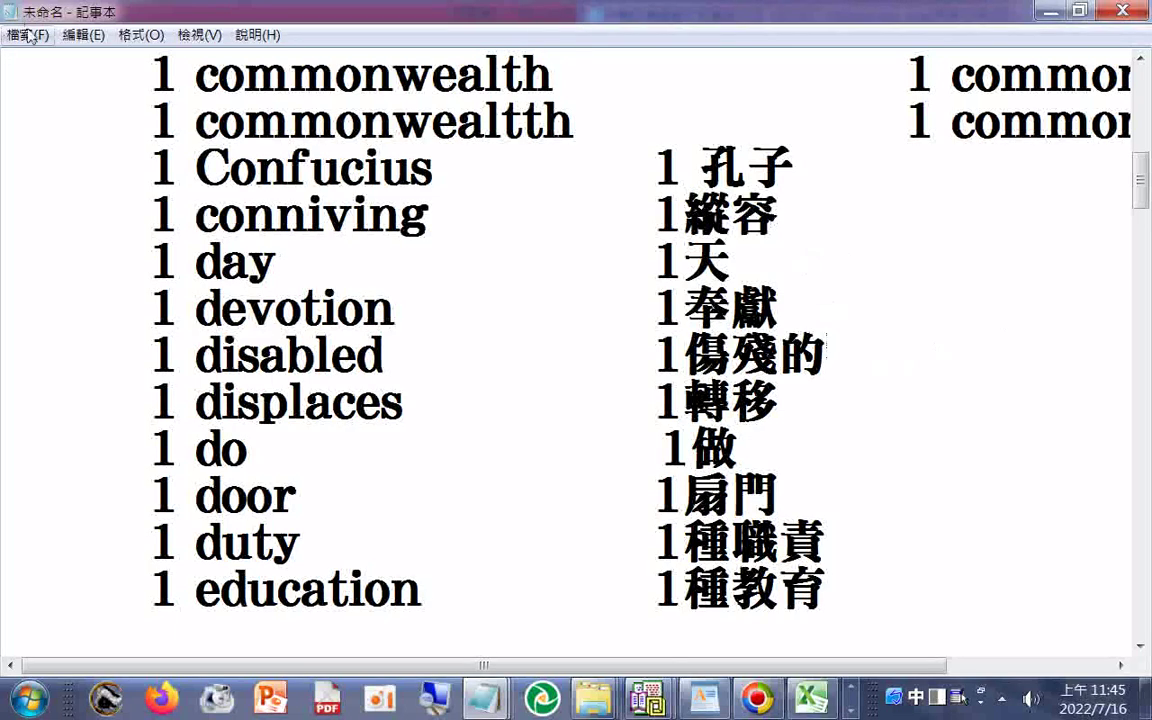
scroll(158, 36, "up", 5)
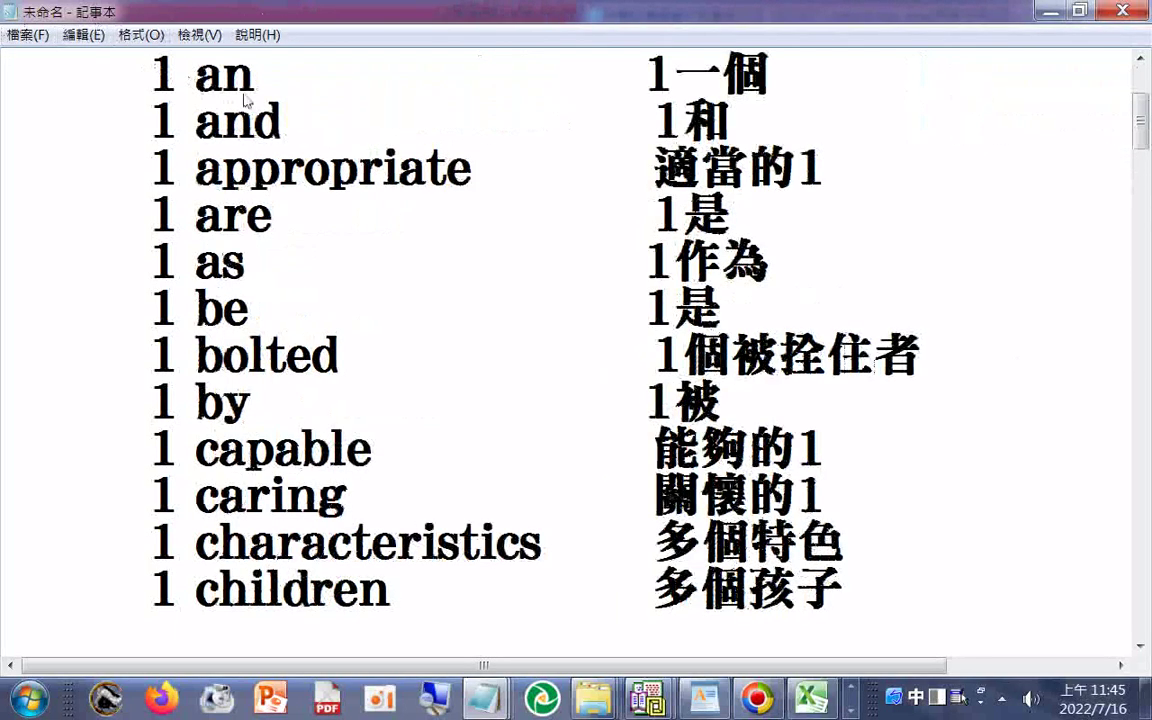
- Move the trailing 1 to the front of the among and appropriate translations
scroll(312, 130, "up", 2)
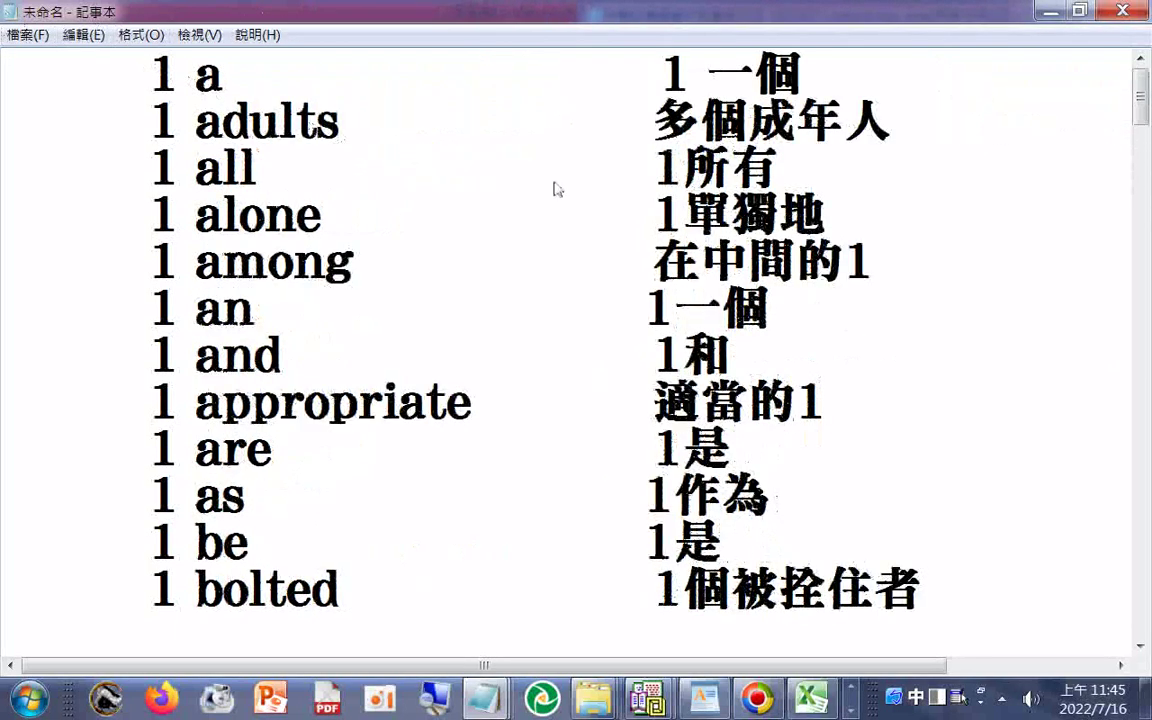
type("1")
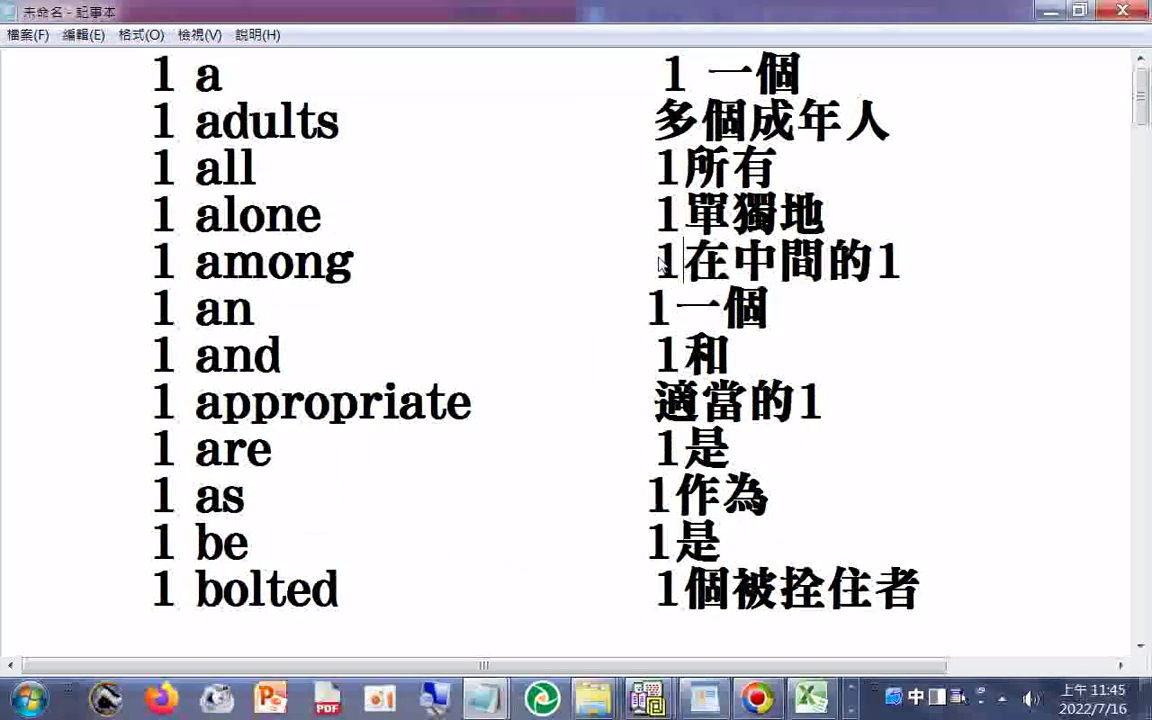
key("Right")
key("Right")
key("Right")
key("Delete")
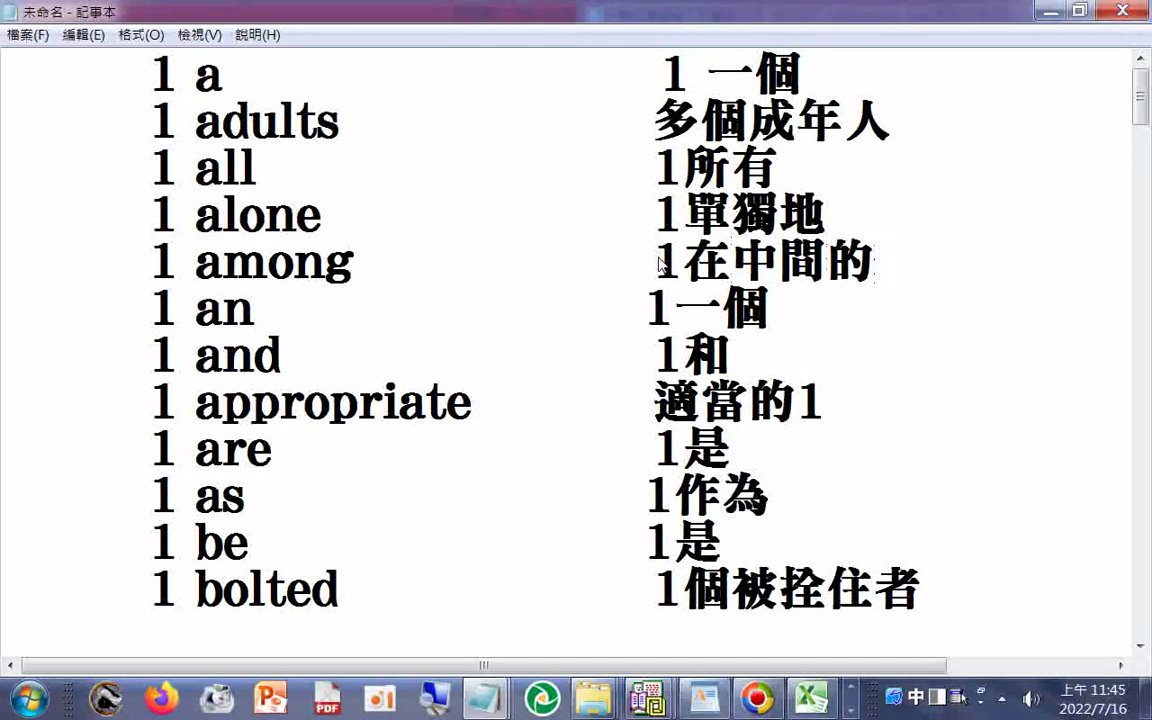
scroll(444, 305, "down", 1)
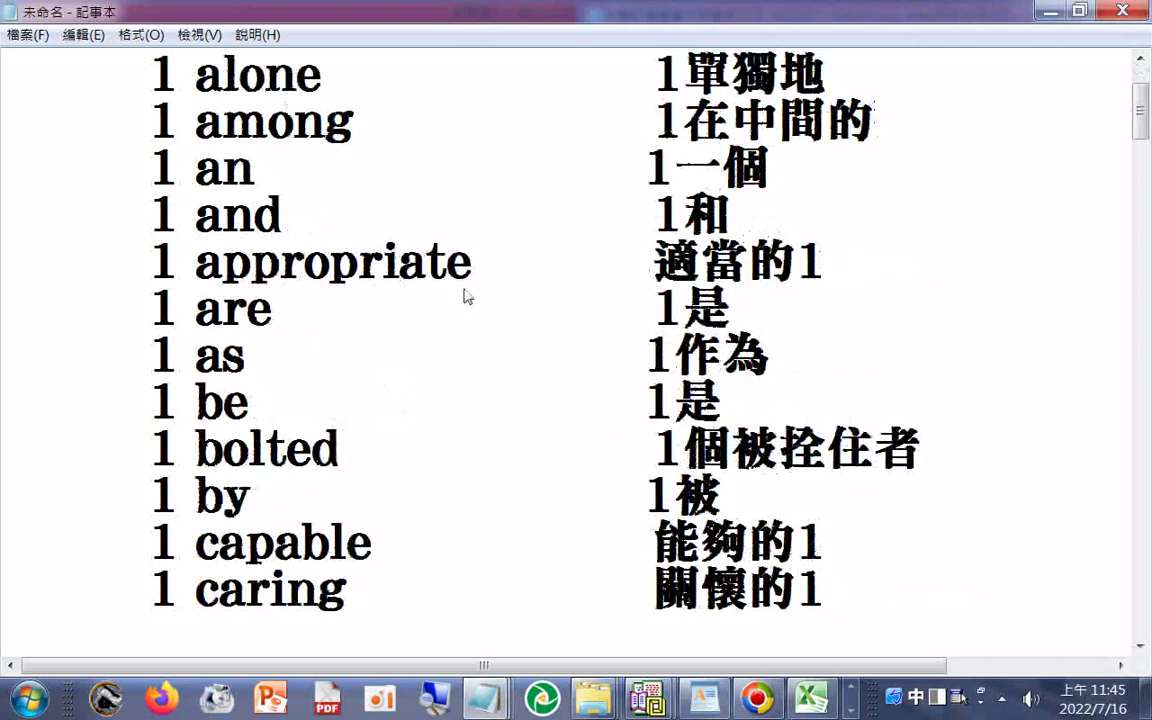
left_click(645, 258)
type("1")
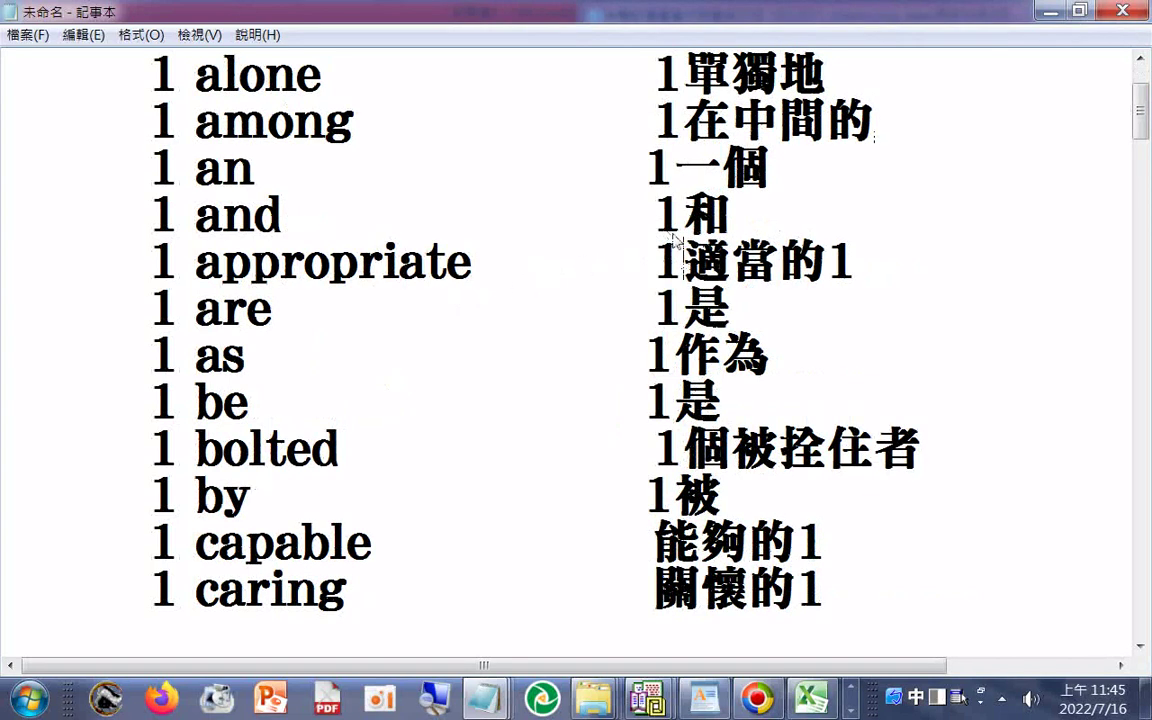
key("End")
key("BackSpace")
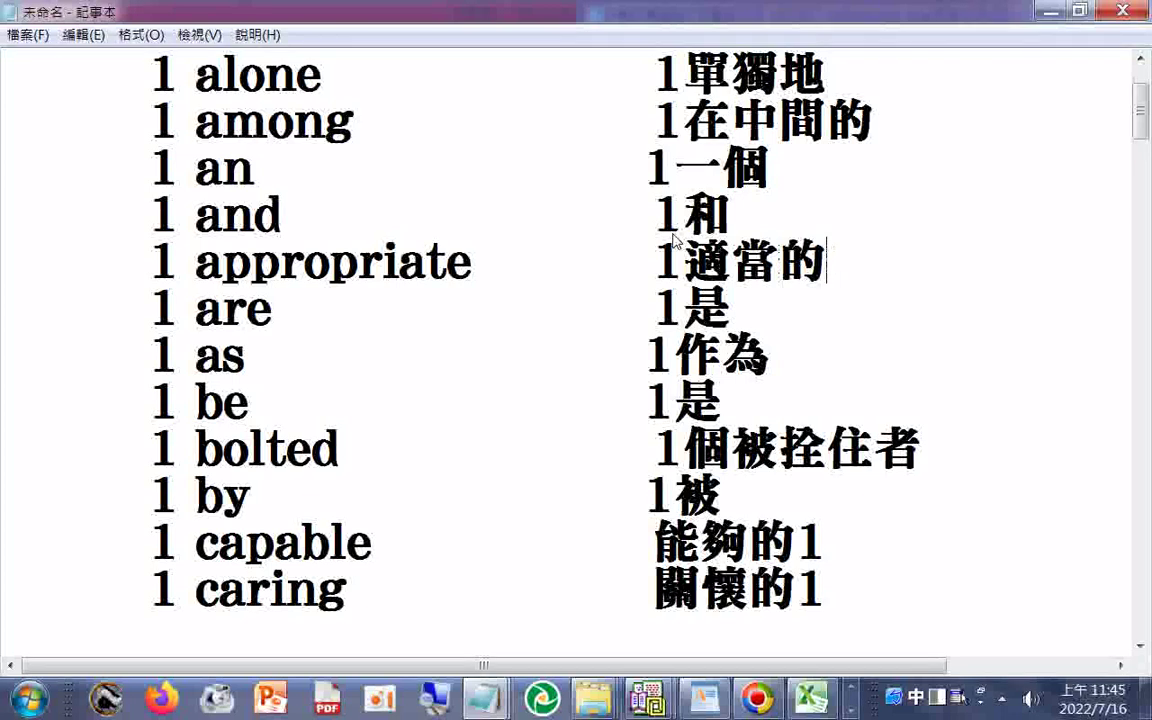
- Prefix the capable and caring translations with 1, remove their trailing 1s, and copy 能夠的
type("1")
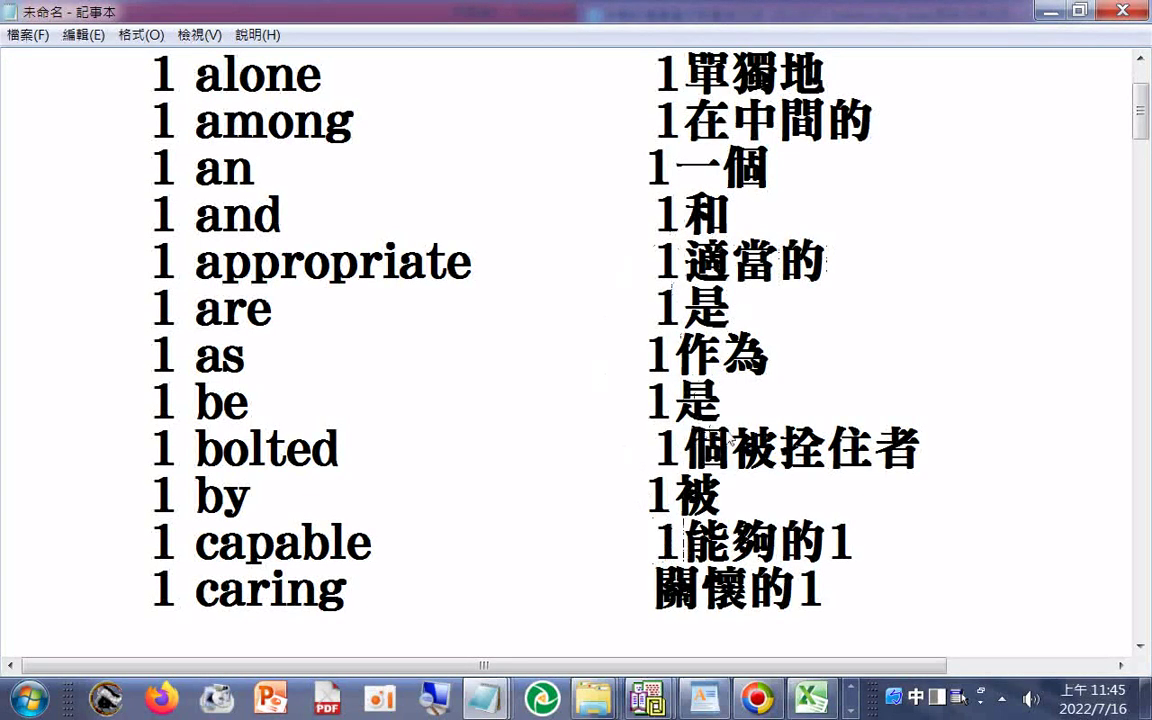
key("Down")
key("Left")
type("1")
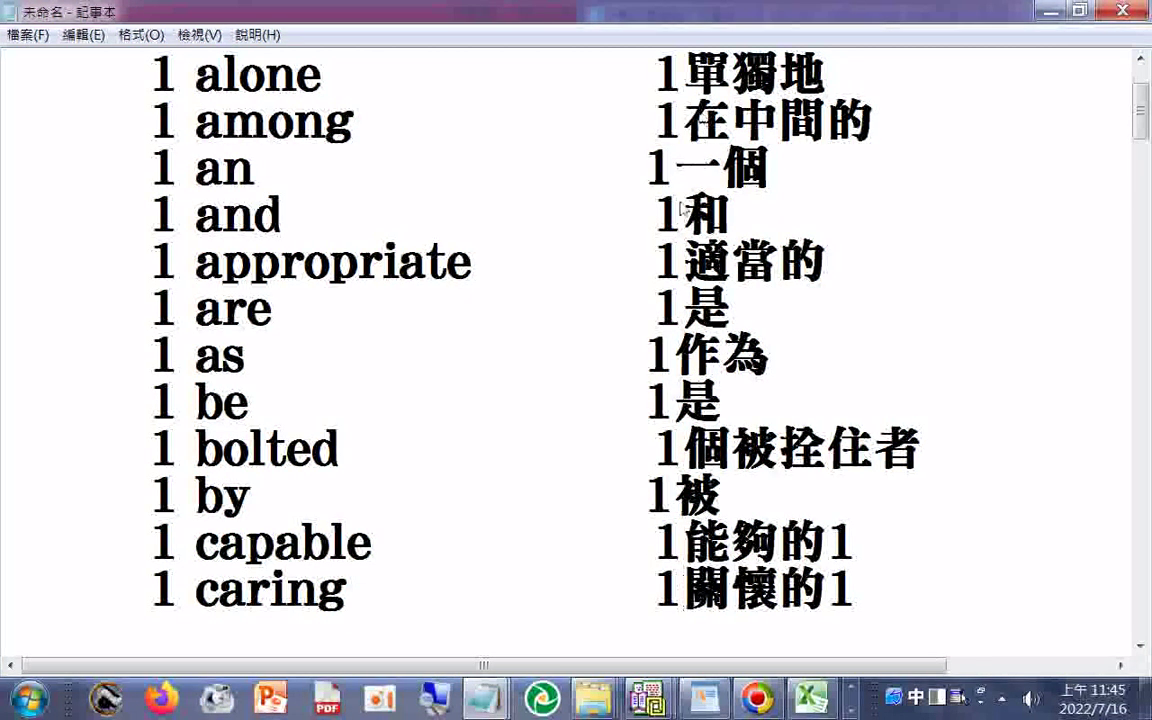
left_click_drag(686, 540, 822, 565)
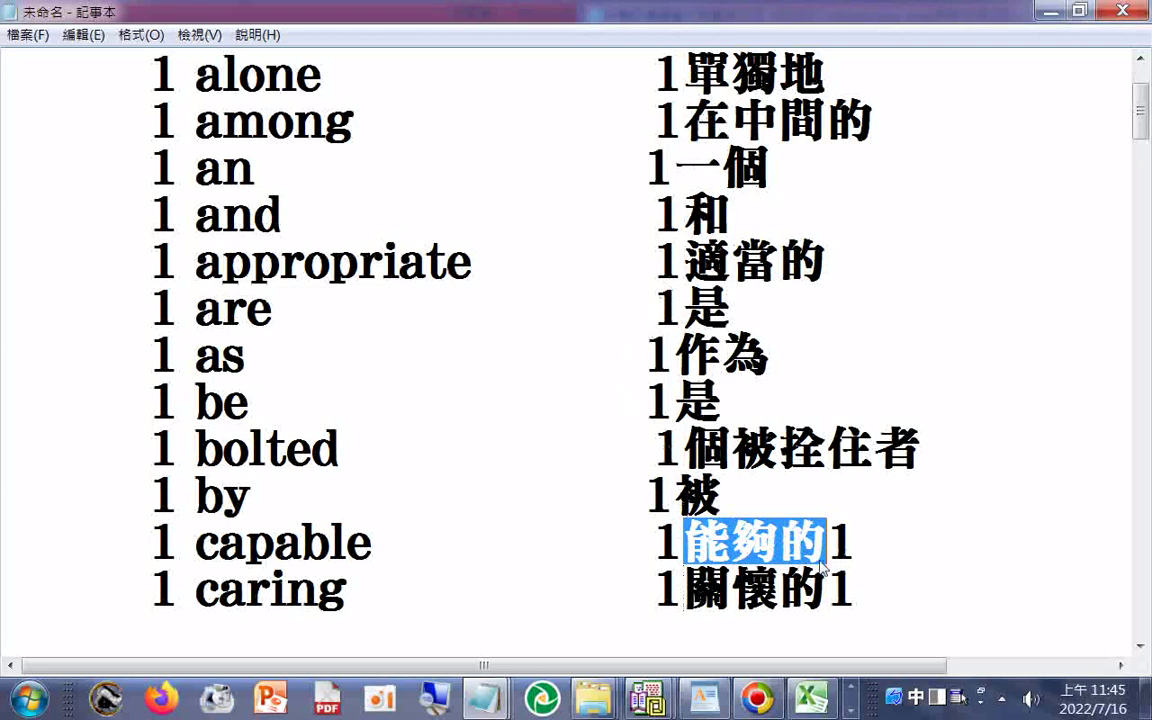
right_click(800, 553)
left_click(840, 332)
left_click(884, 480)
key("Delete")
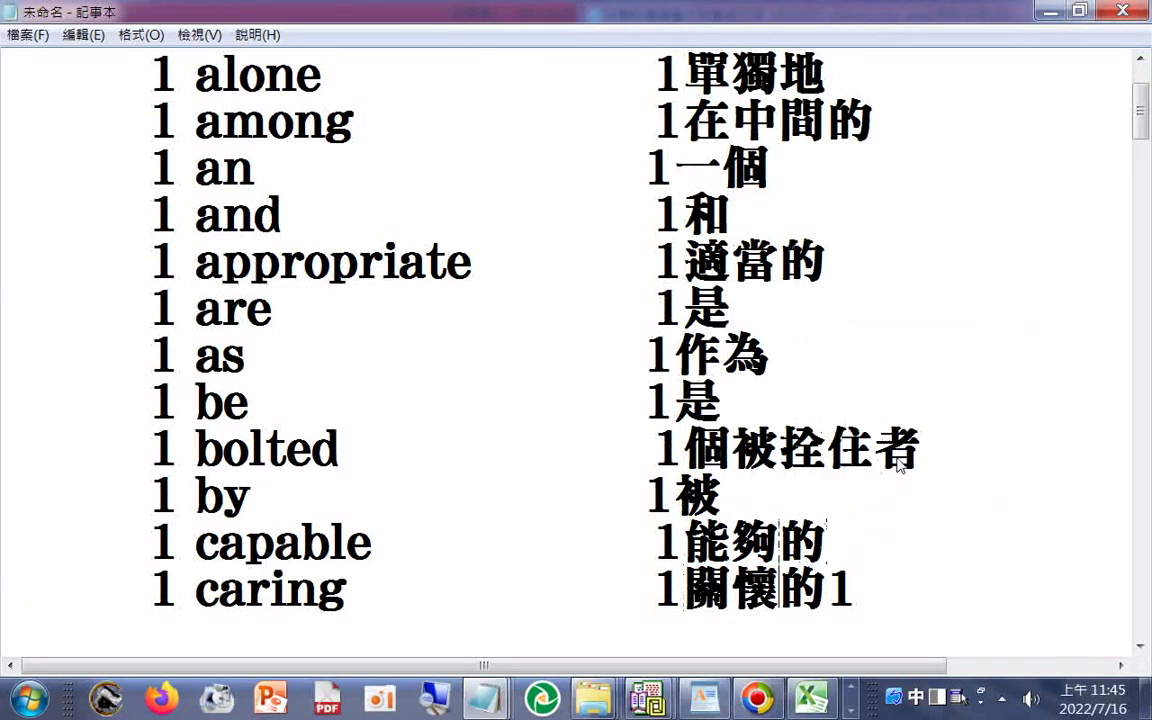
key("Delete")
- Paste the copied 能夠的 after 1傷殘的 on the disabled line
scroll(898, 465, "down", 2)
scroll(808, 67, "down", 2)
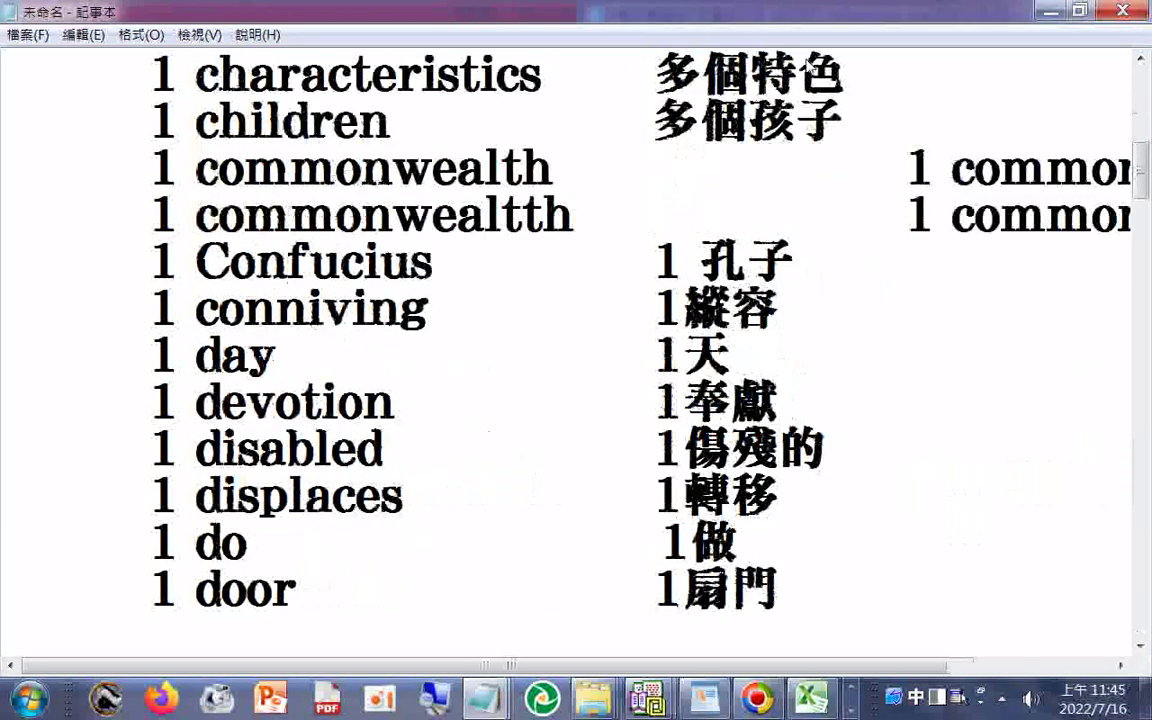
scroll(808, 67, "down", 3)
scroll(808, 67, "down", 2)
scroll(812, 70, "down", 2)
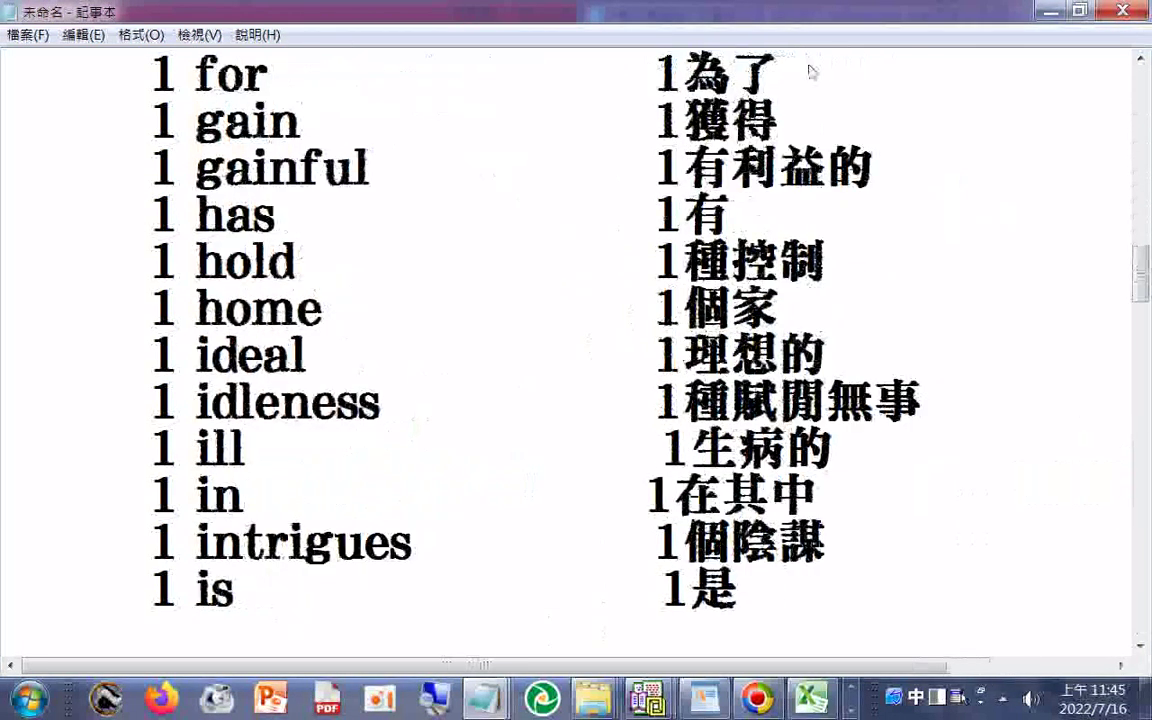
scroll(812, 70, "down", 3)
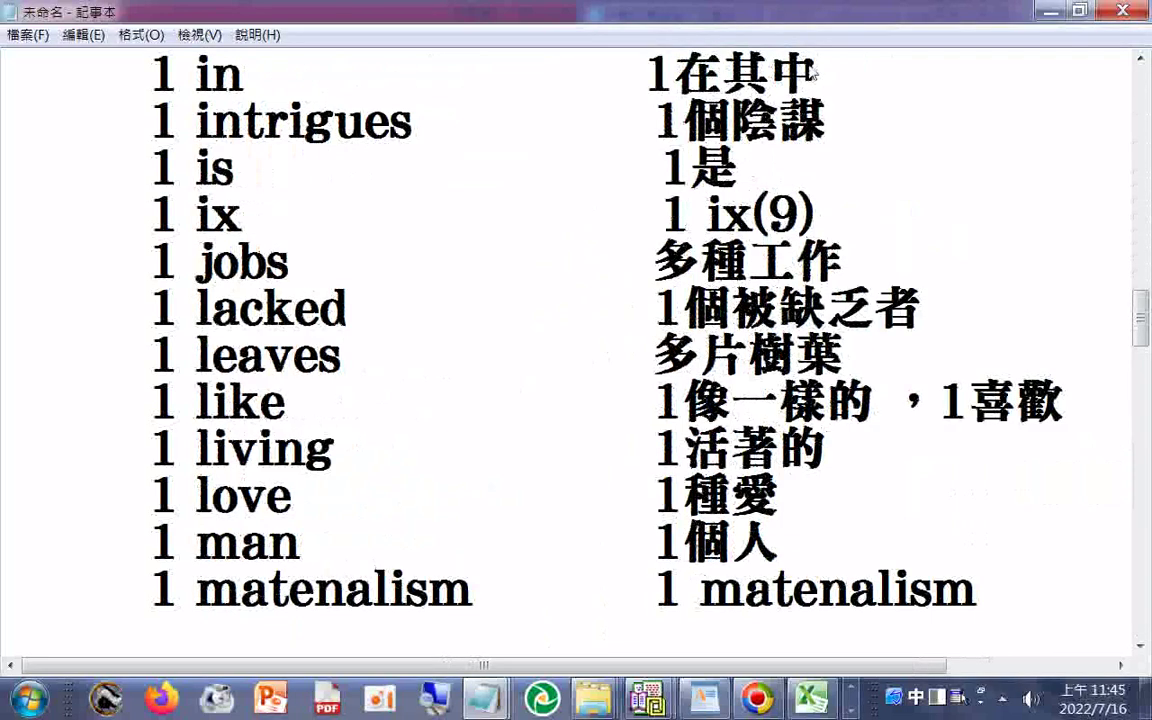
scroll(812, 72, "down", 3)
scroll(812, 72, "down", 1)
scroll(808, 60, "up", 7)
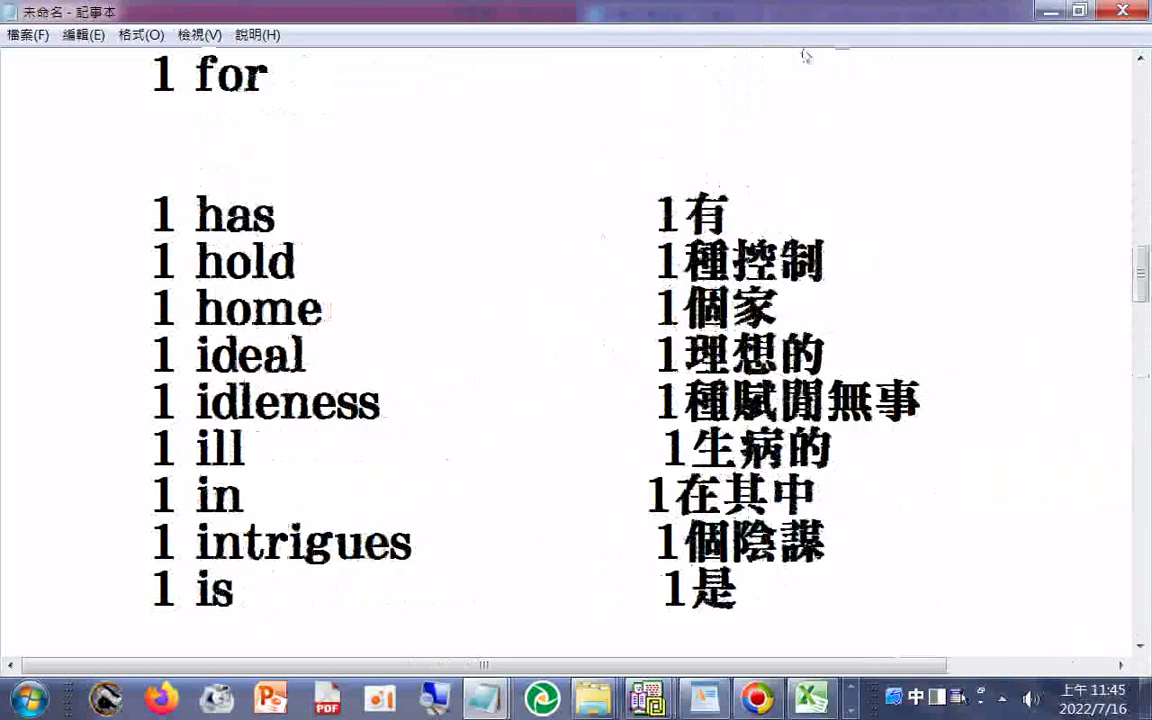
scroll(806, 55, "up", 4)
scroll(806, 55, "up", 5)
scroll(805, 55, "up", 2)
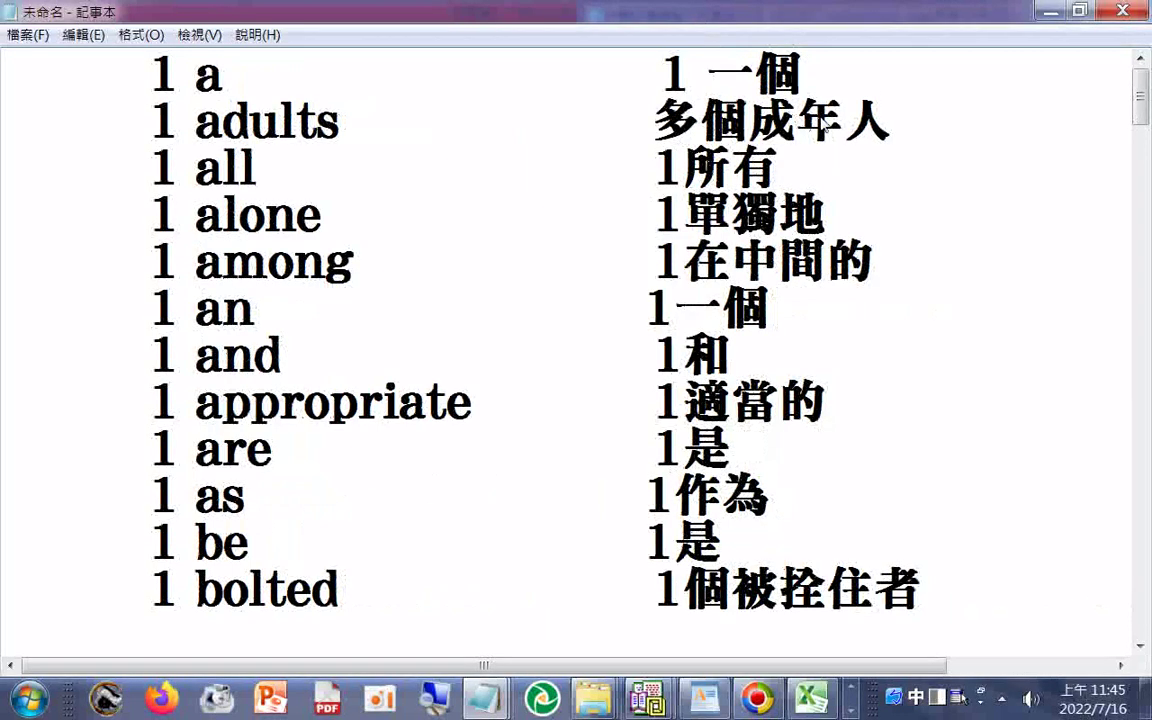
scroll(846, 203, "down", 3)
scroll(846, 203, "down", 3)
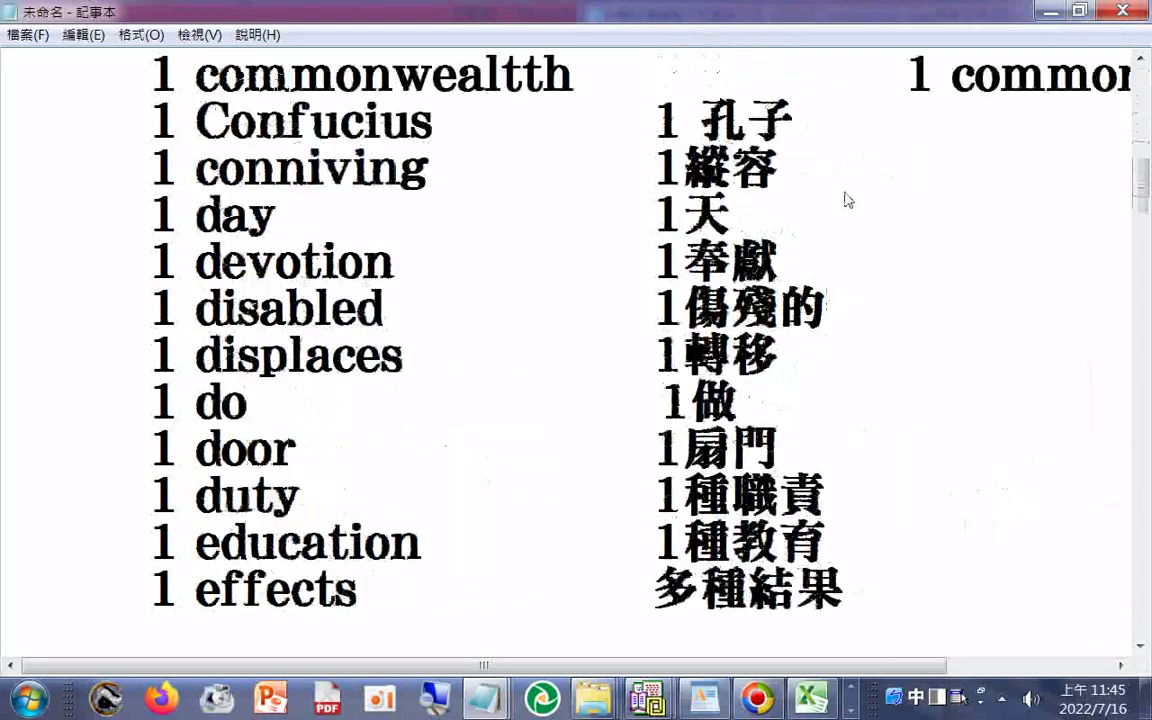
scroll(845, 198, "down", 3)
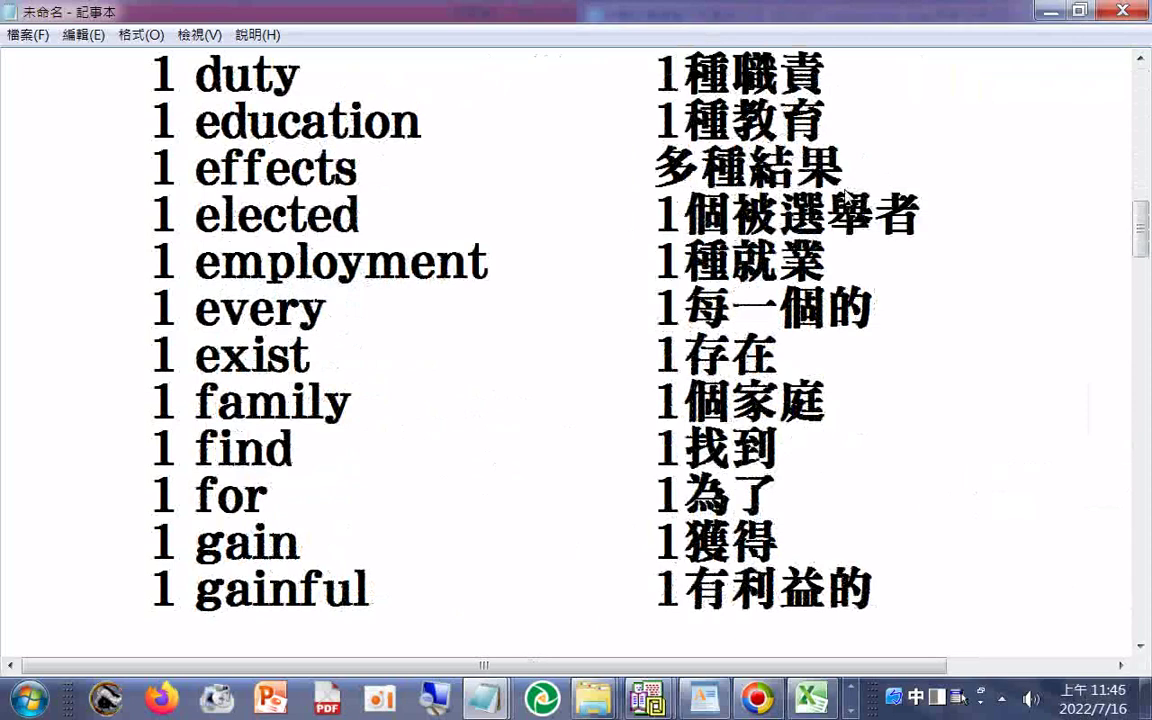
scroll(846, 195, "up", 1)
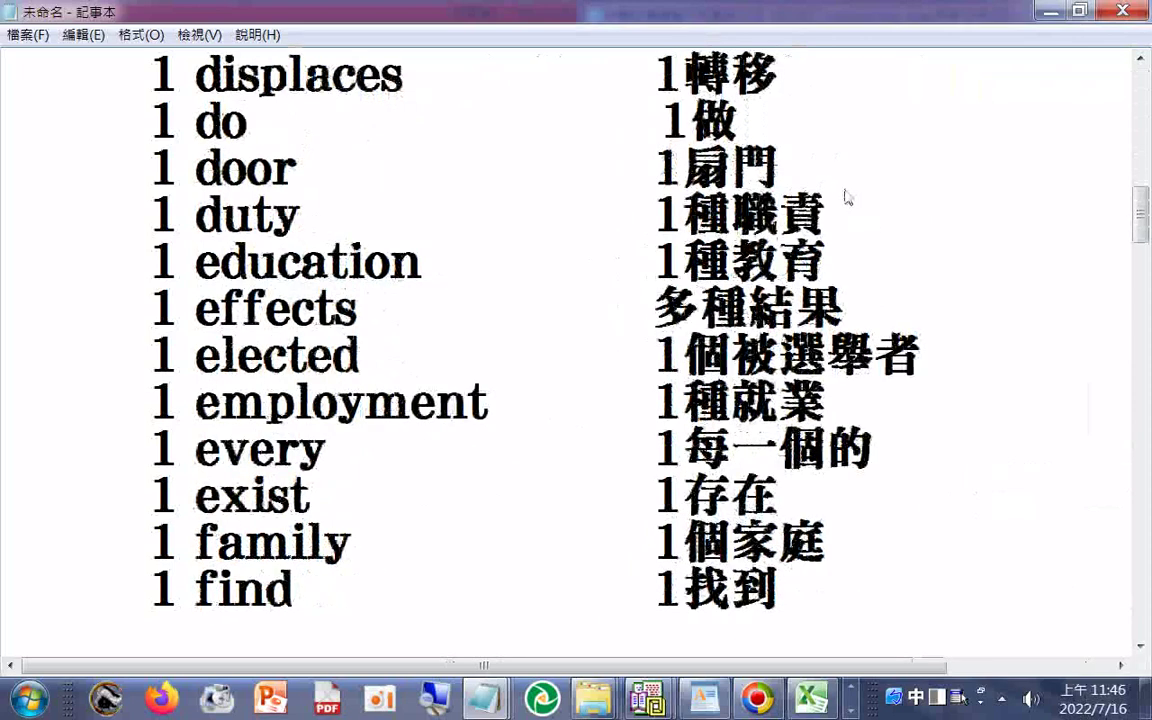
scroll(846, 197, "up", 1)
left_click(869, 175)
right_click(870, 172)
left_click(915, 250)
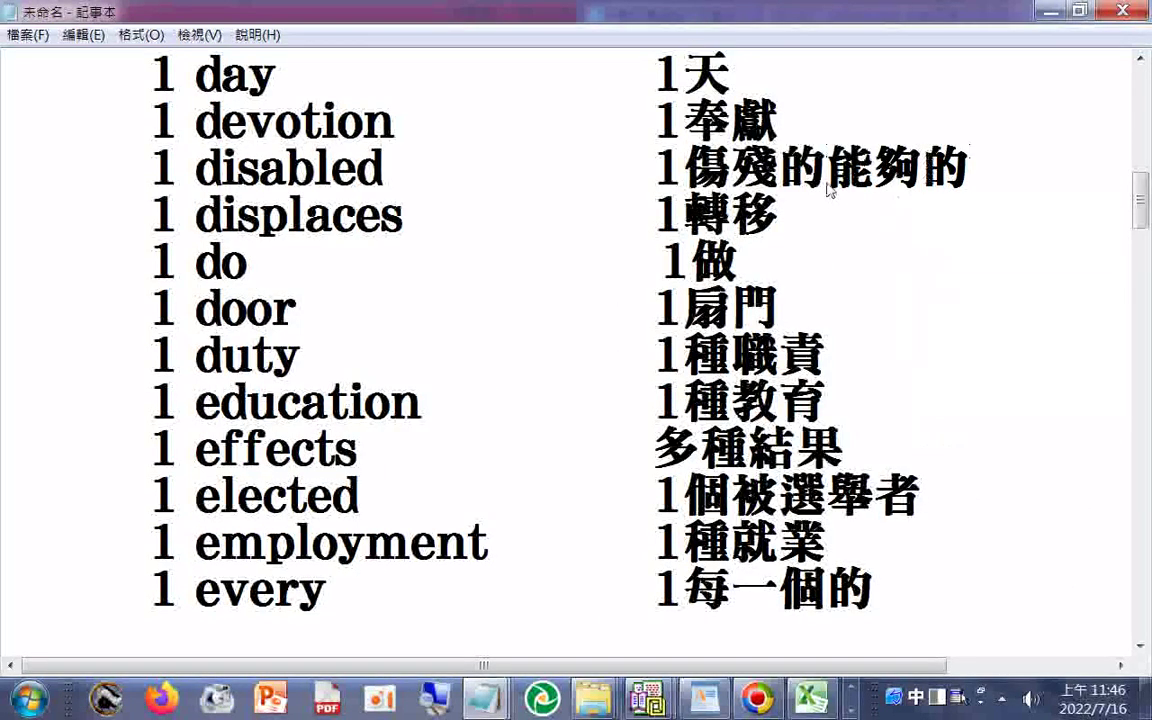
- Correct the pasted text so the disabled line reads 1傷殘的，不能夠的
key("Delete")
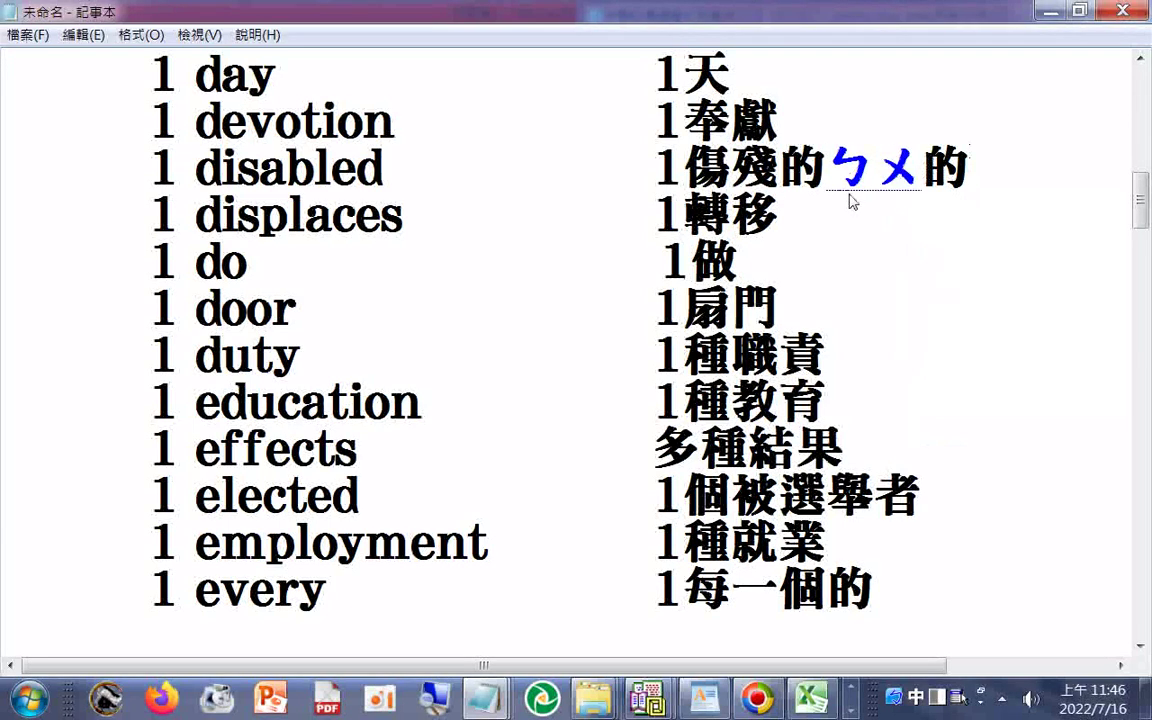
type("不能夠")
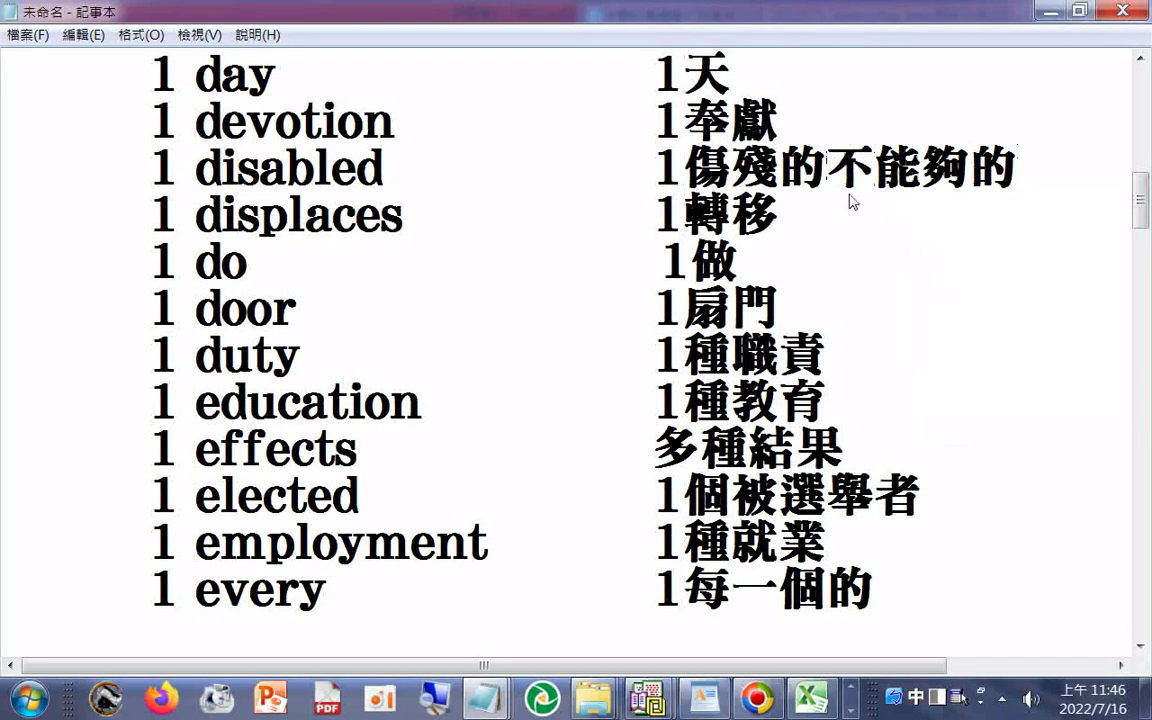
type("ㄡ")
type("，不")
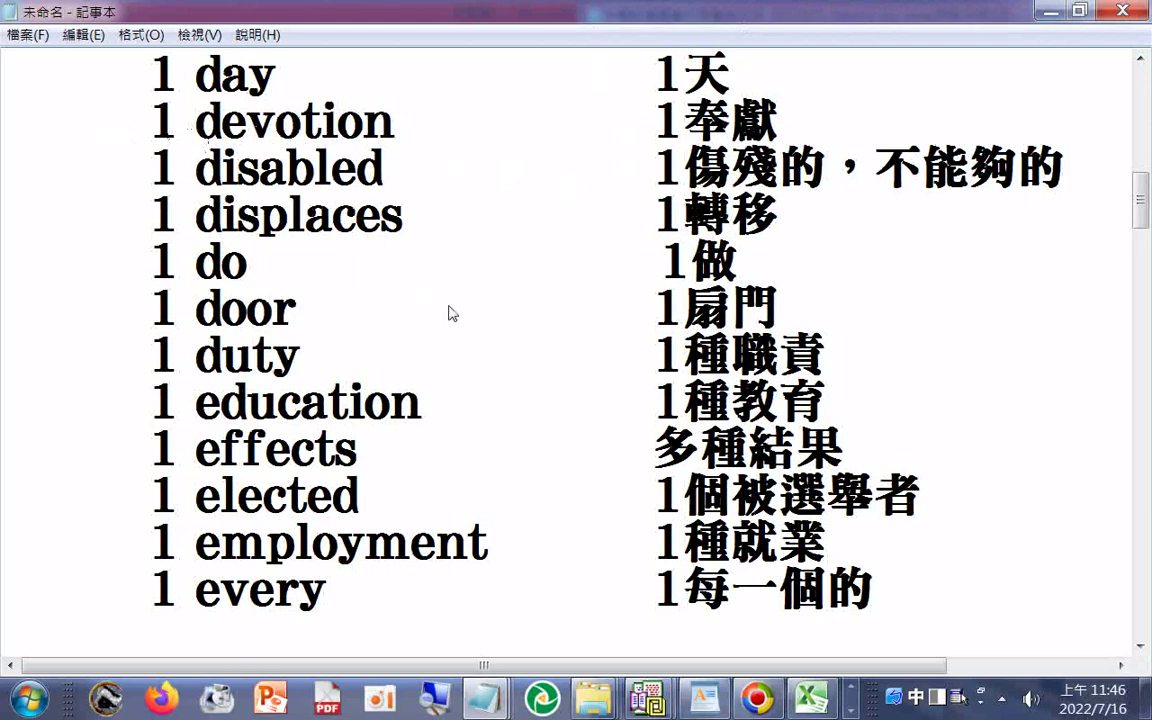
scroll(453, 316, "down", 3)
scroll(453, 318, "down", 3)
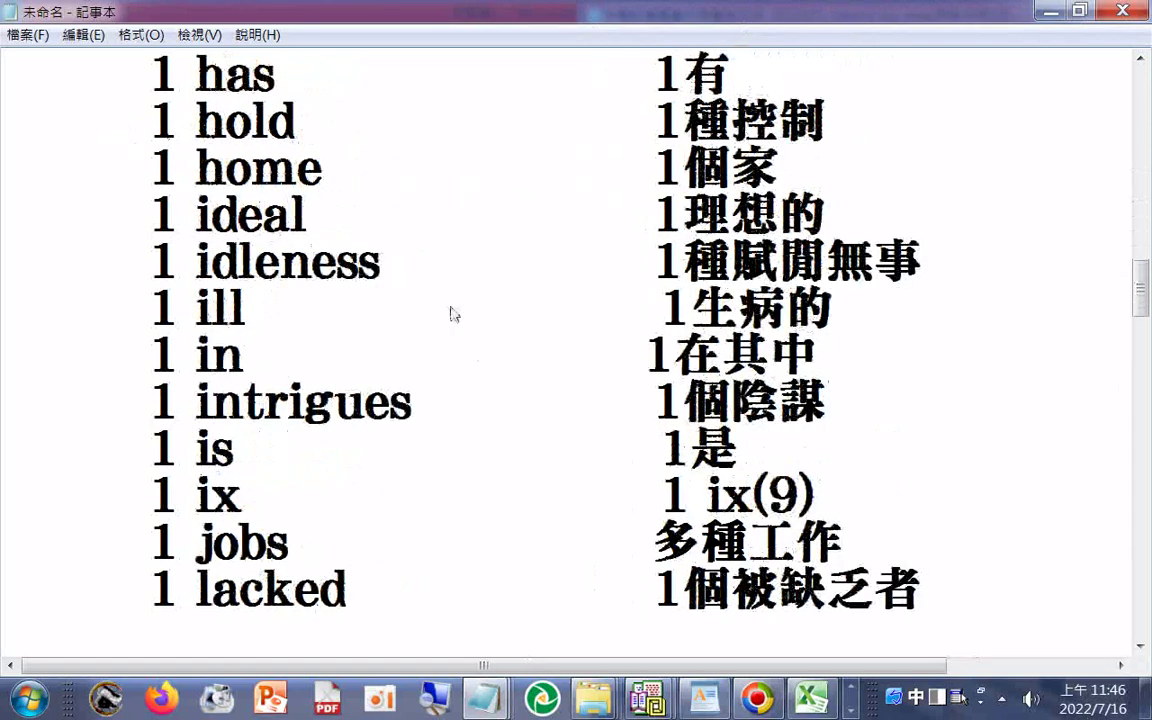
scroll(453, 316, "down", 4)
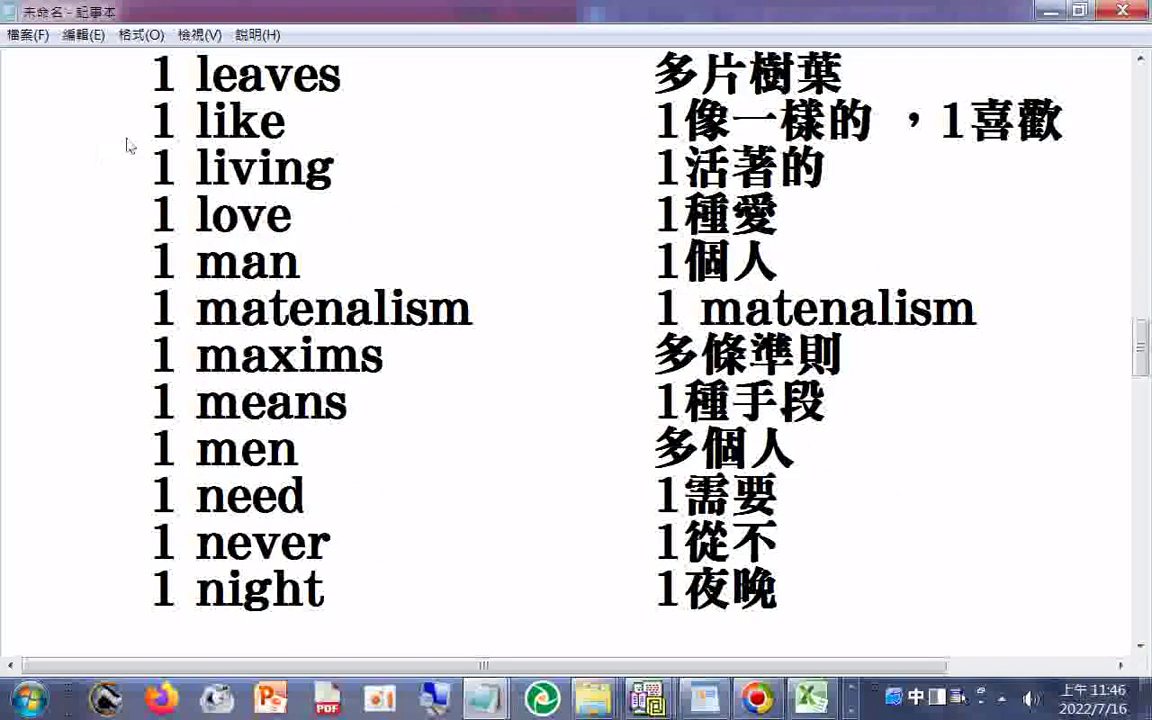
- Save under the earlier word-list file name, inserting 附加中文翻譯 before the date
left_click(24, 36)
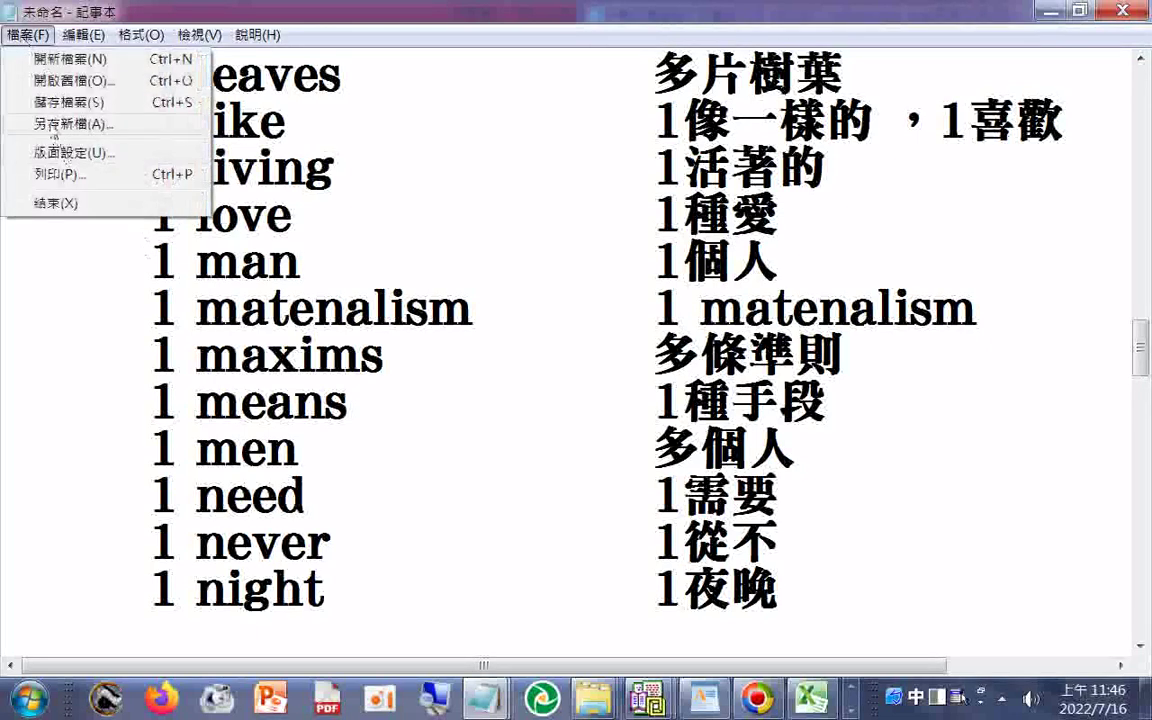
left_click(50, 103)
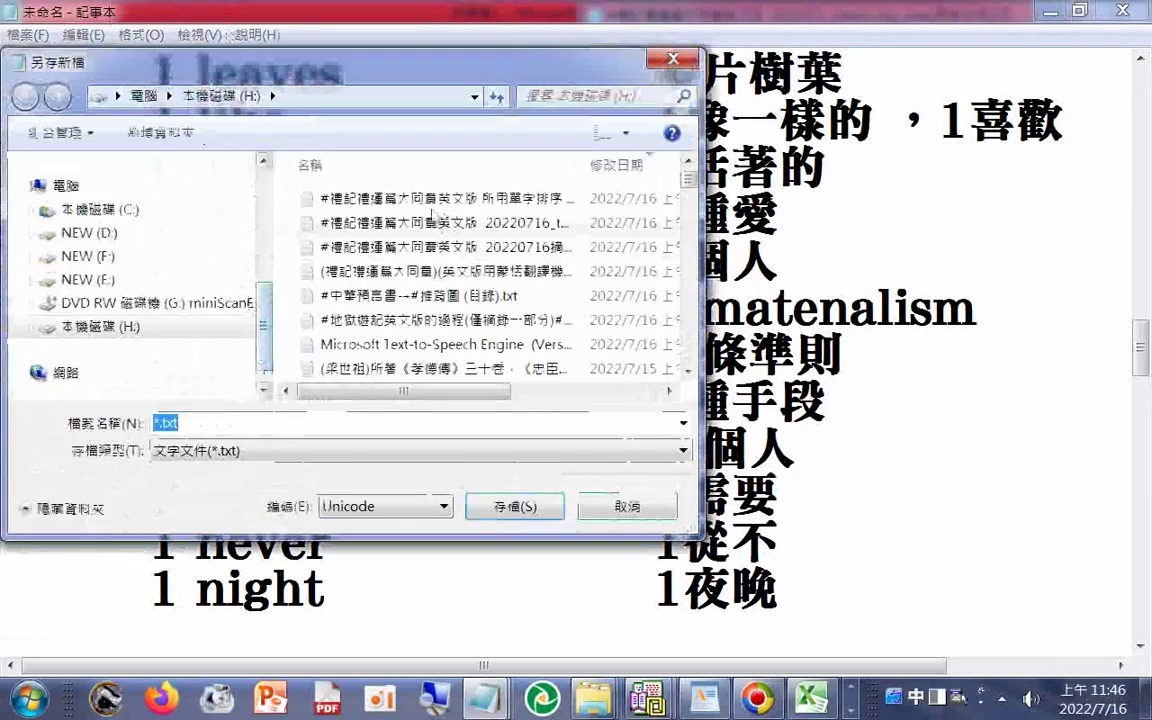
left_click(432, 199)
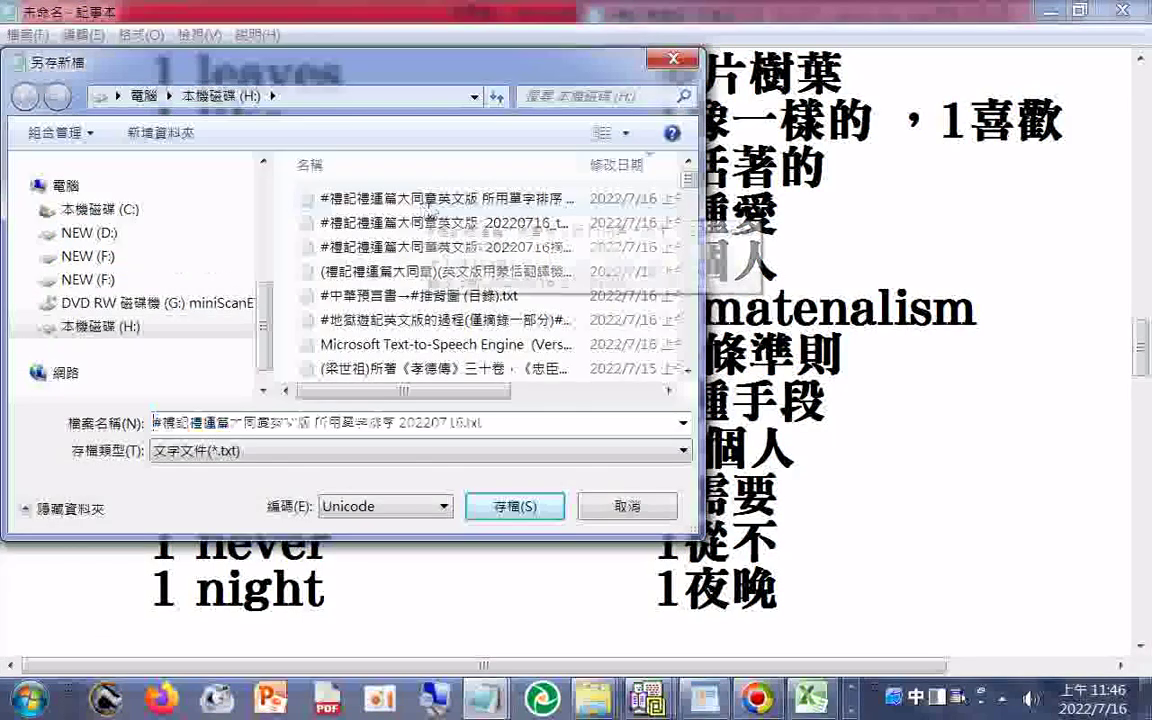
left_click(270, 428)
left_click(300, 429)
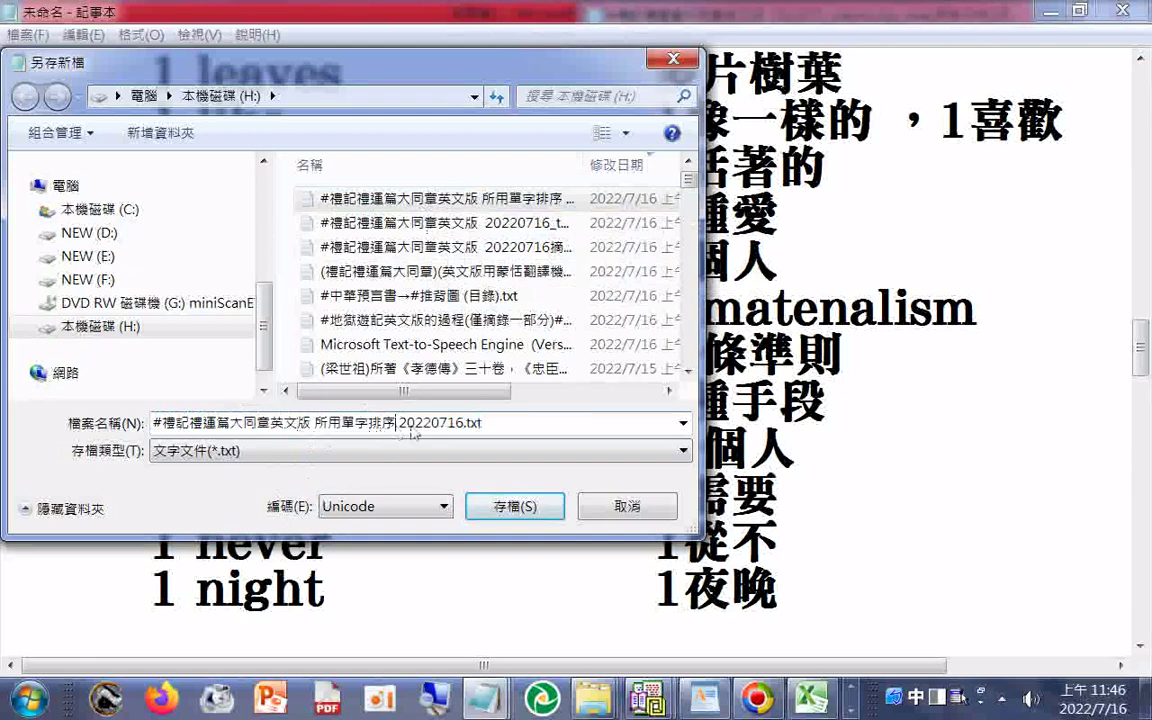
key("shift+Right")
type("副")
type("附加")
key("Return")
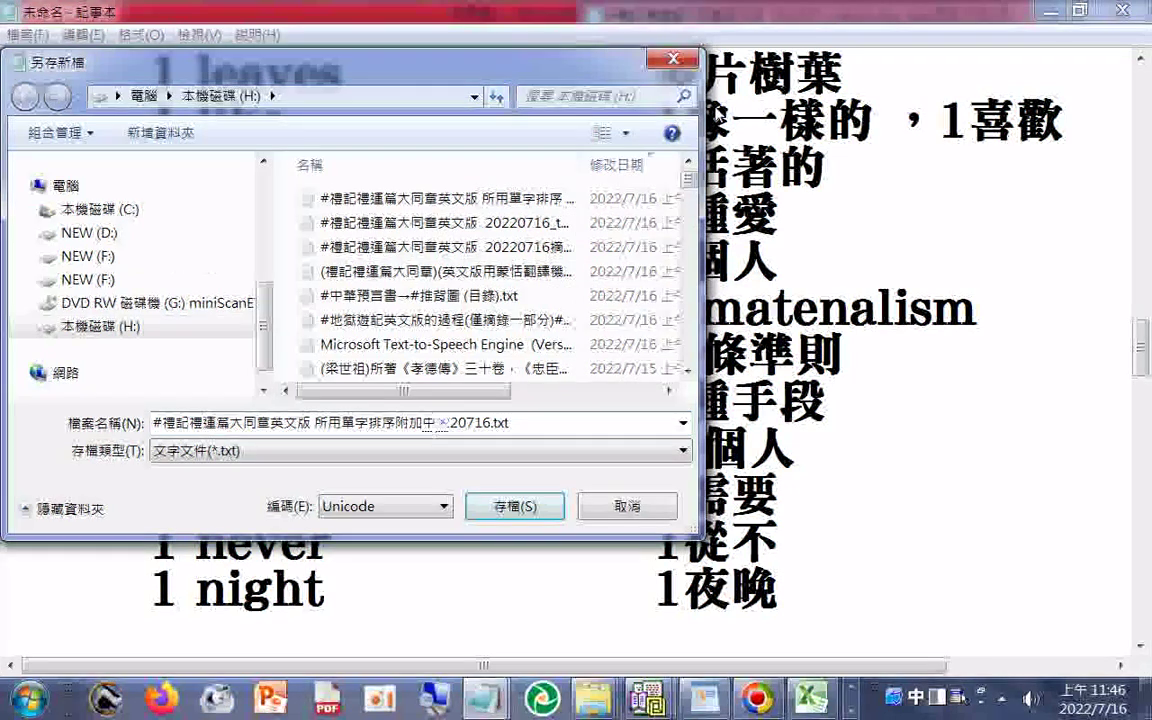
type("中文ㄈ")
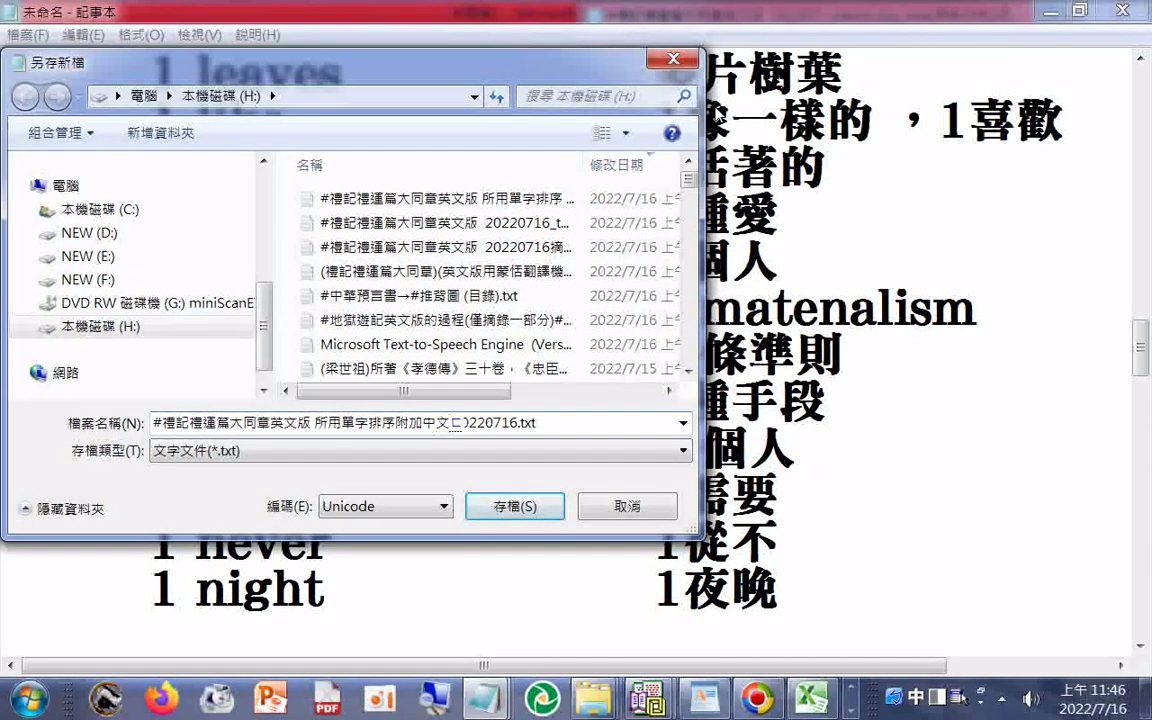
type("翻ㄧ")
key("Return")
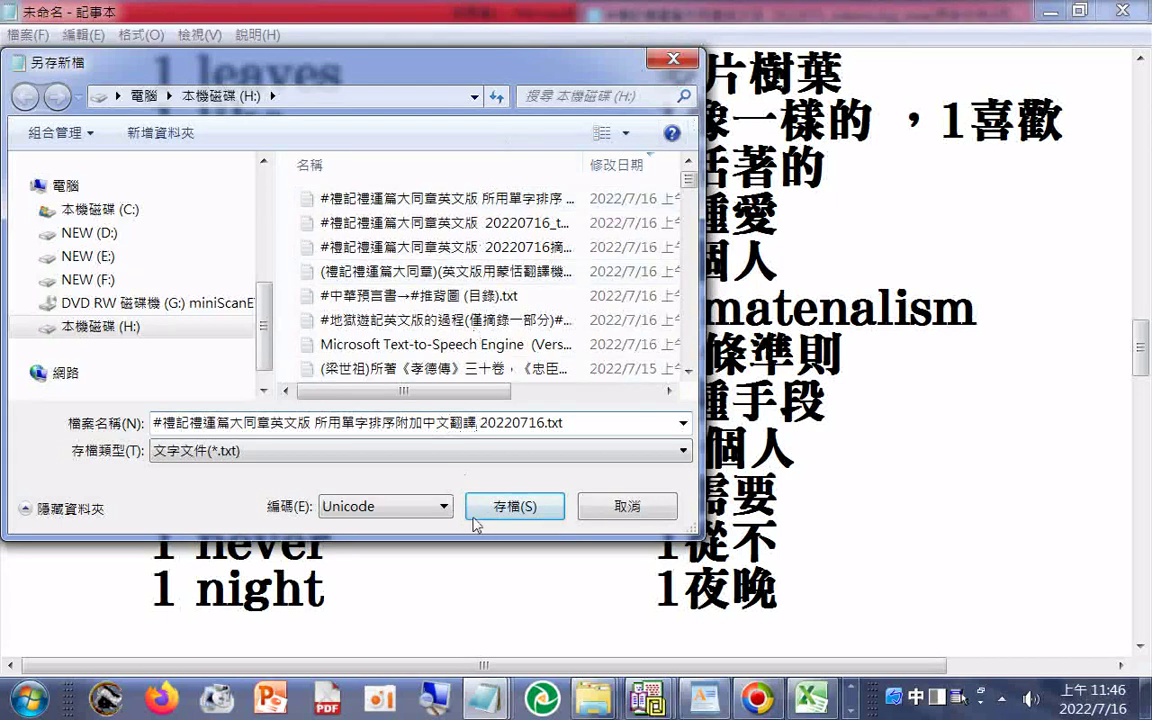
- Append (僅供參考) to the new name, save the file, and switch to Chrome
type("*")
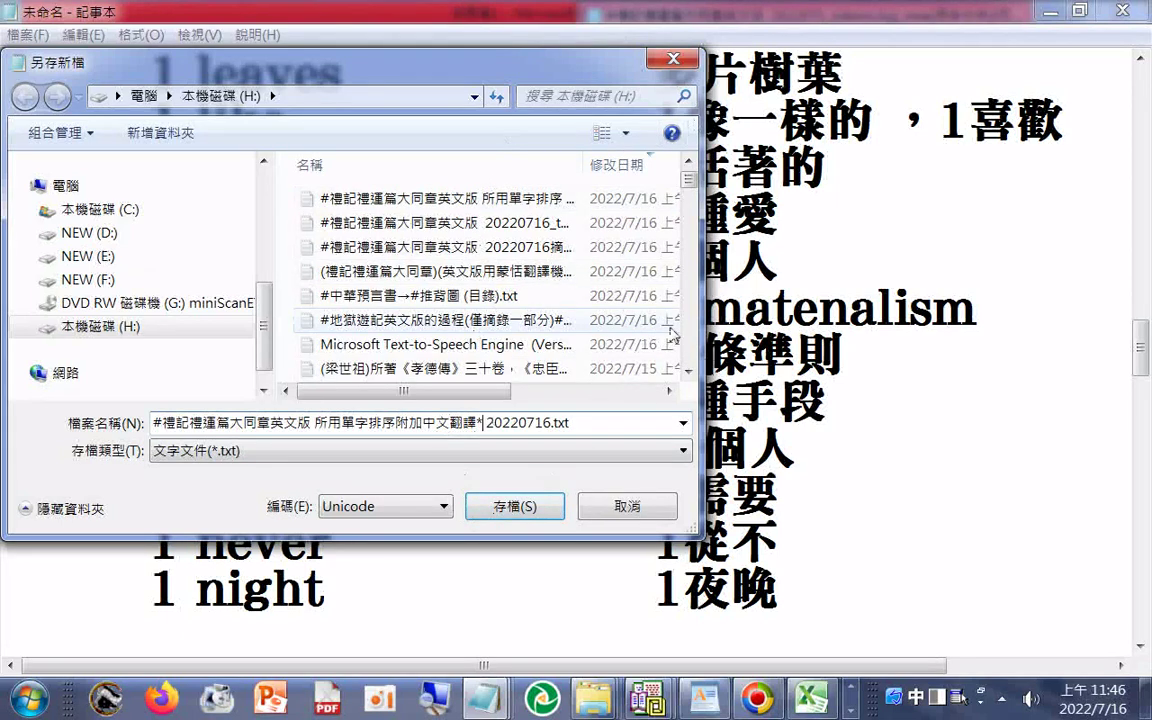
type("()")
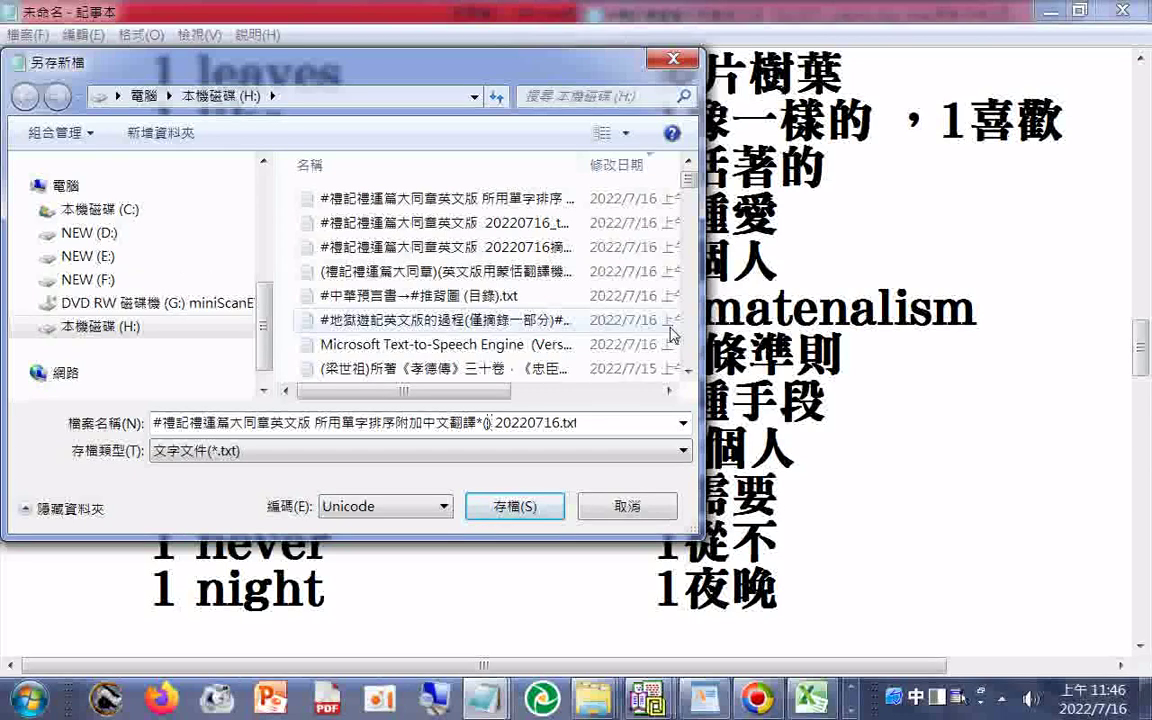
key("BackSpace")
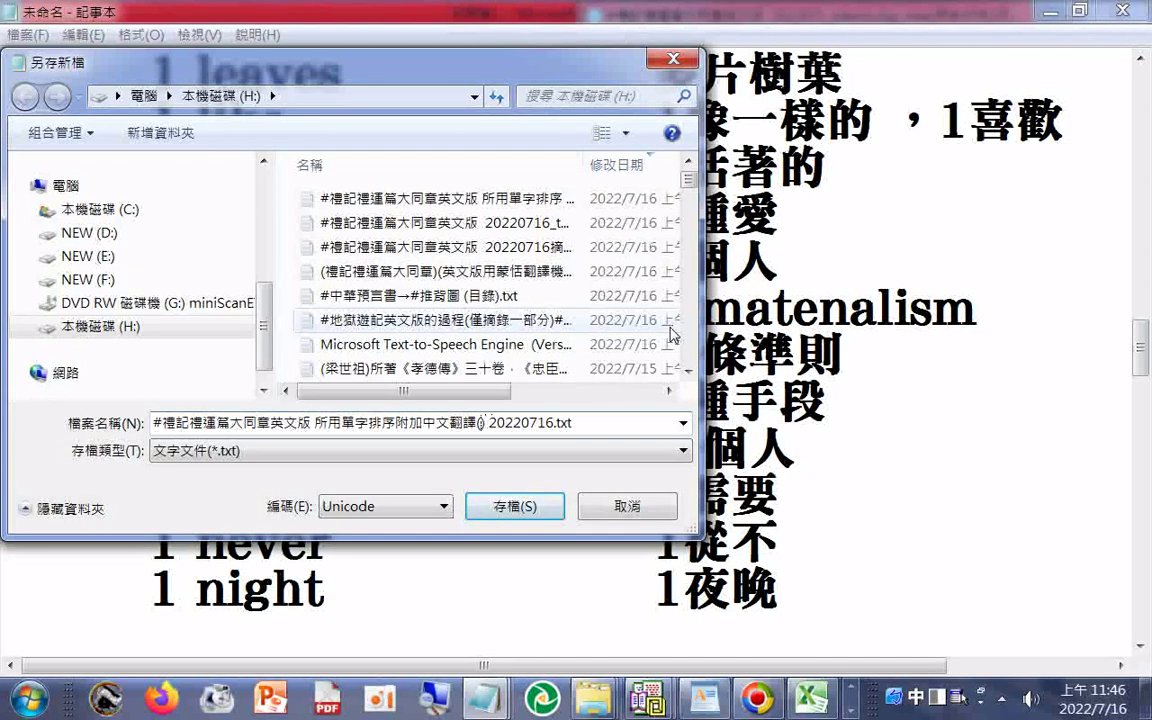
type("僅")
type("供參")
type("考)")
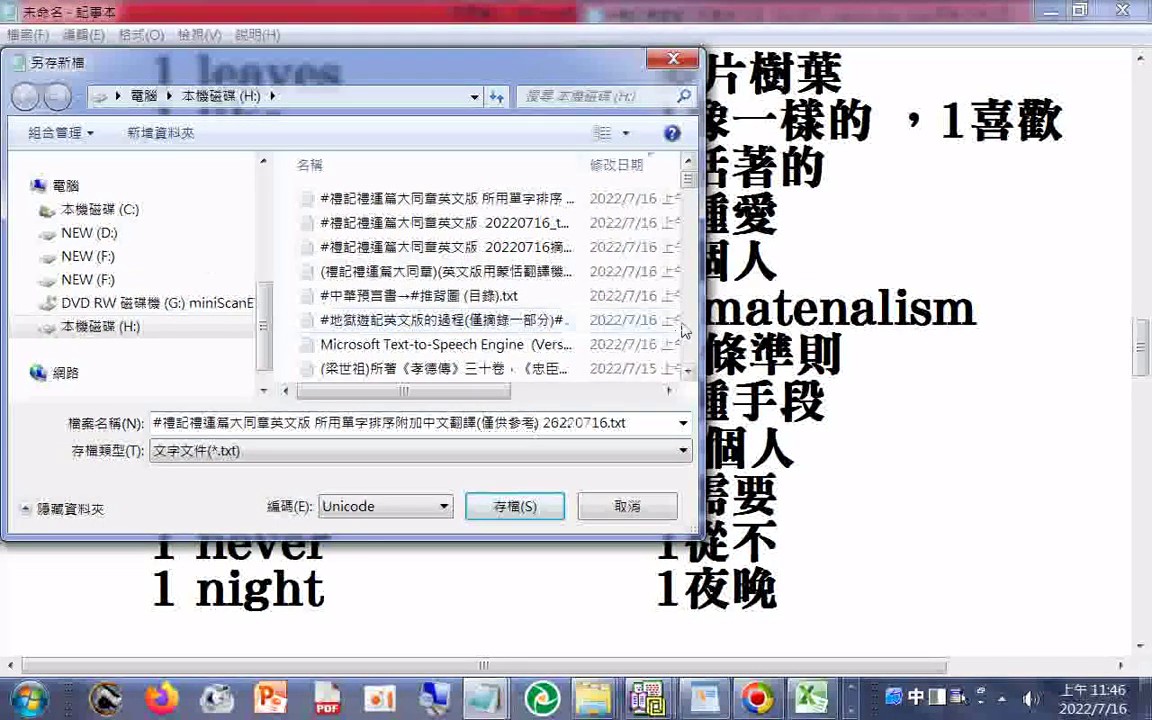
left_click_drag(153, 423, 588, 426)
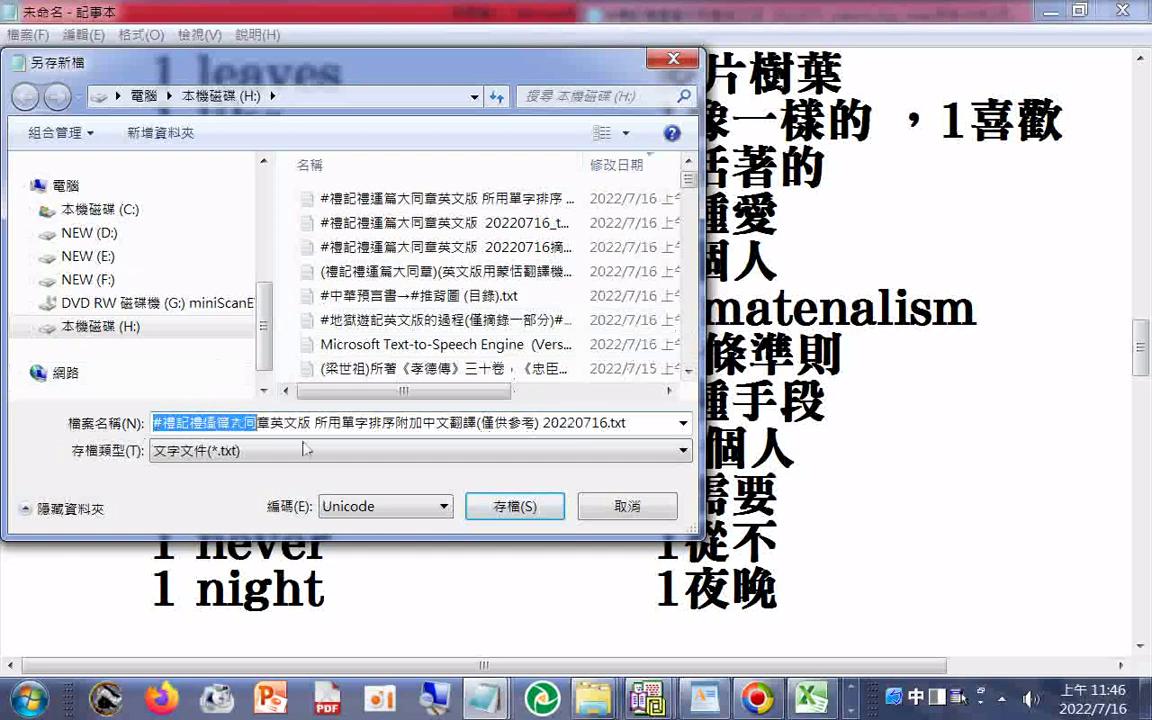
right_click(588, 424)
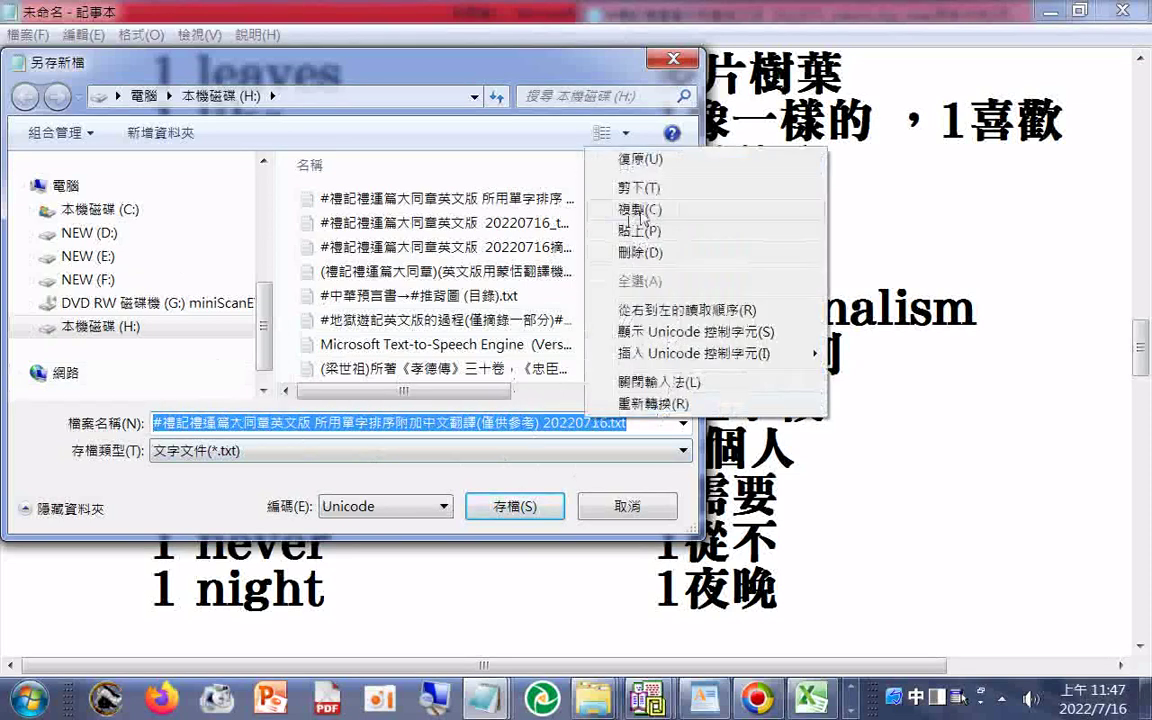
left_click(590, 210)
left_click(549, 522)
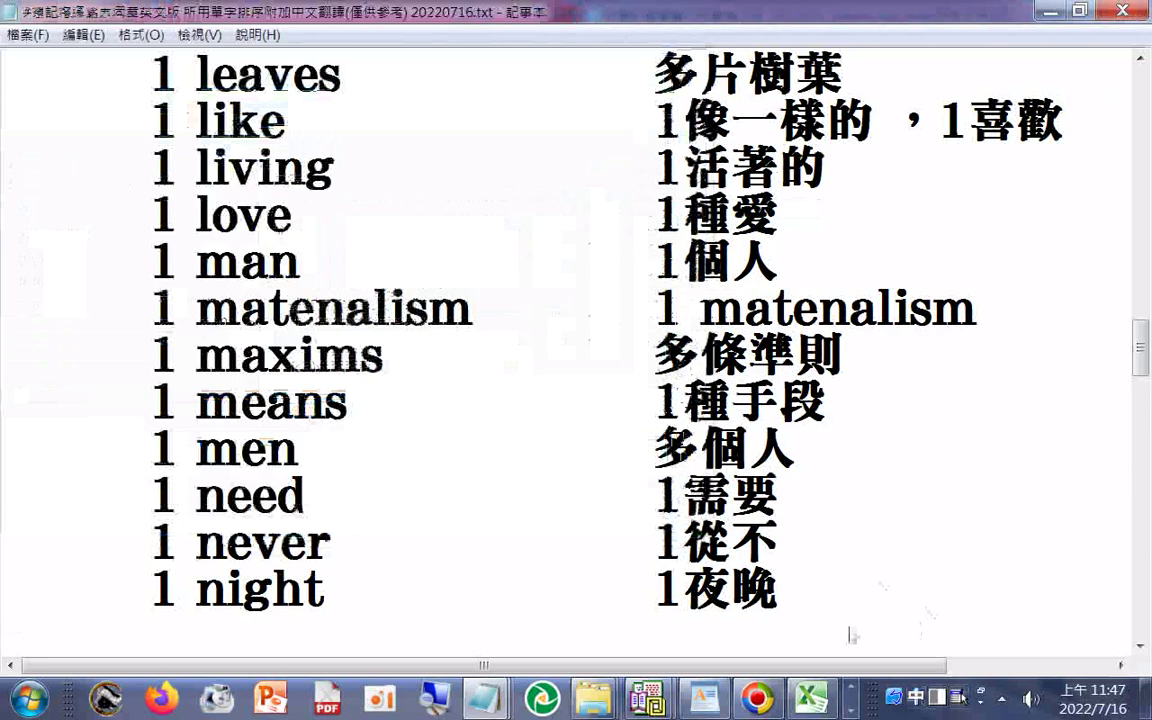
left_click(758, 700)
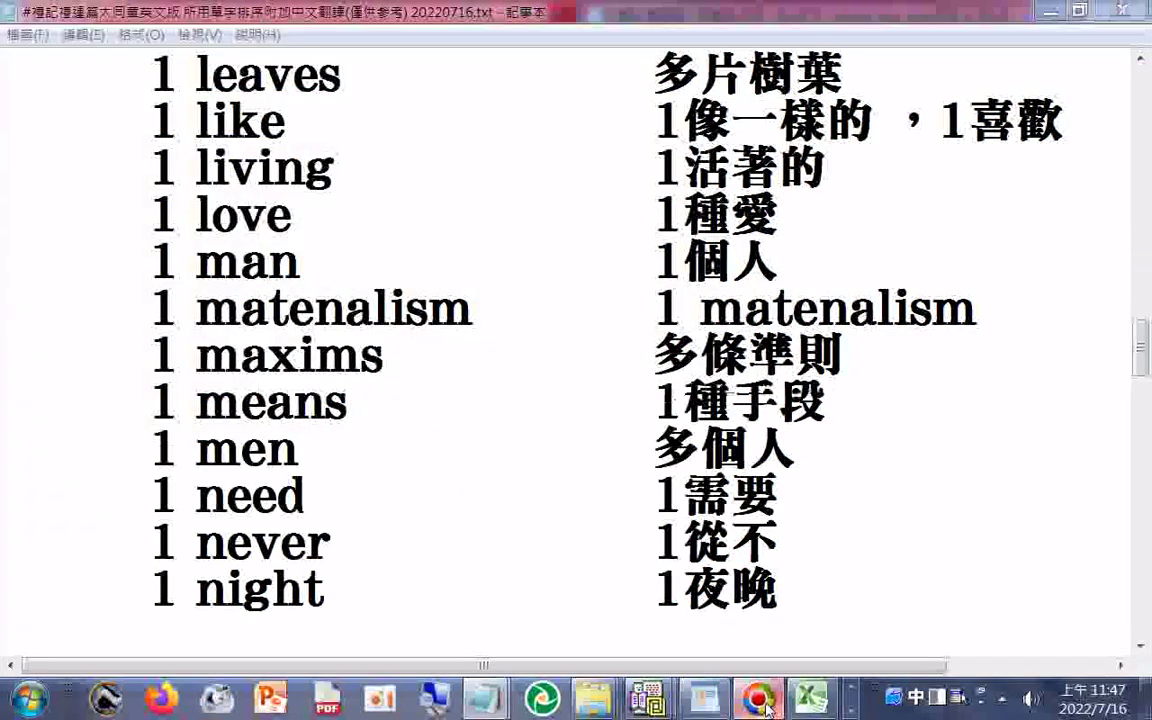